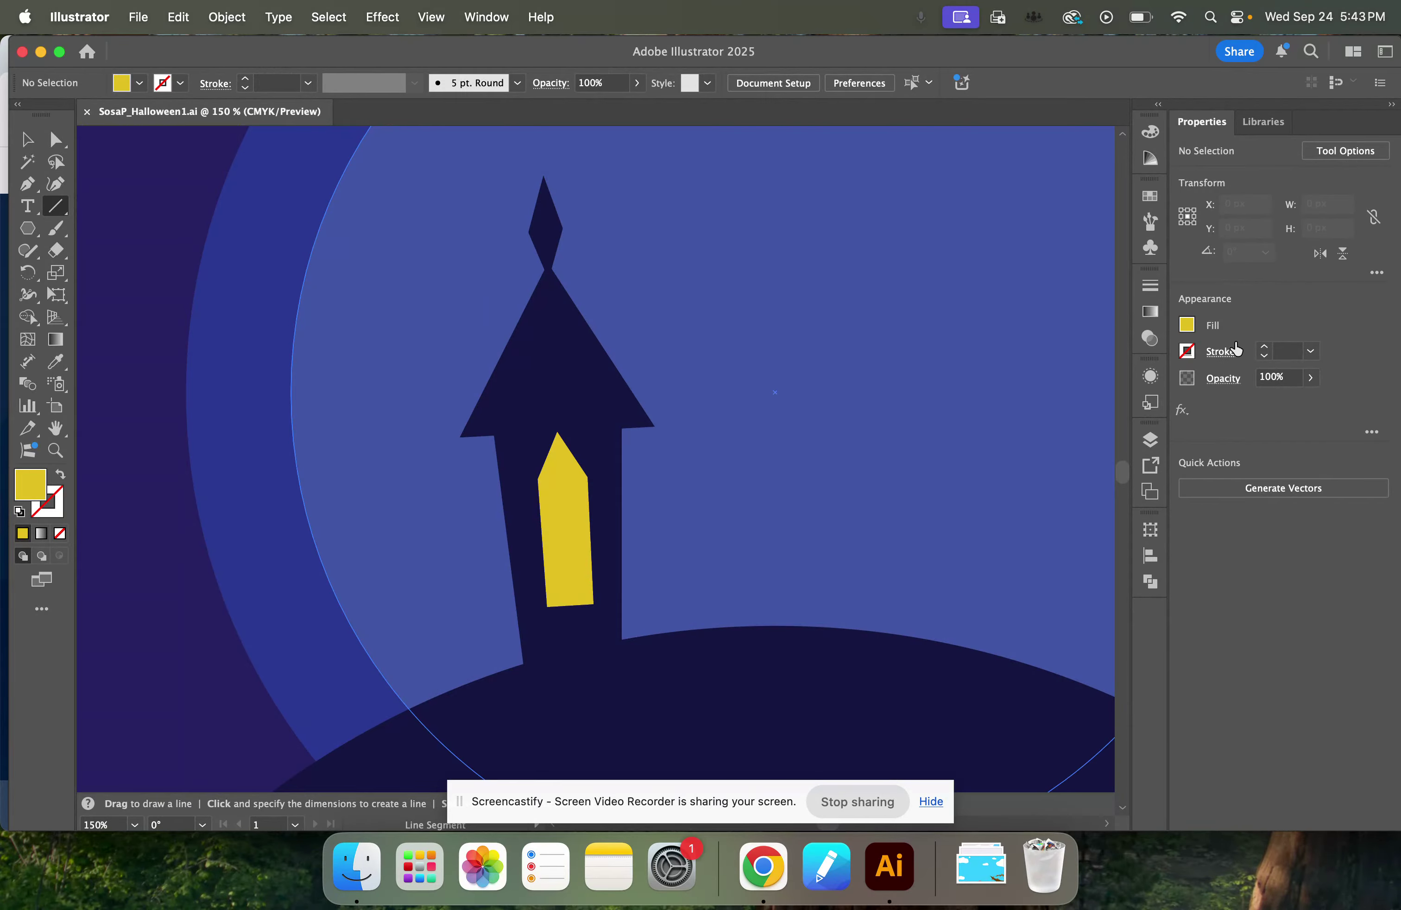
# Set the drawing appearance to no fill with a 4 pt dark navy stroke matching the tower.
pyautogui.click(1188, 325)
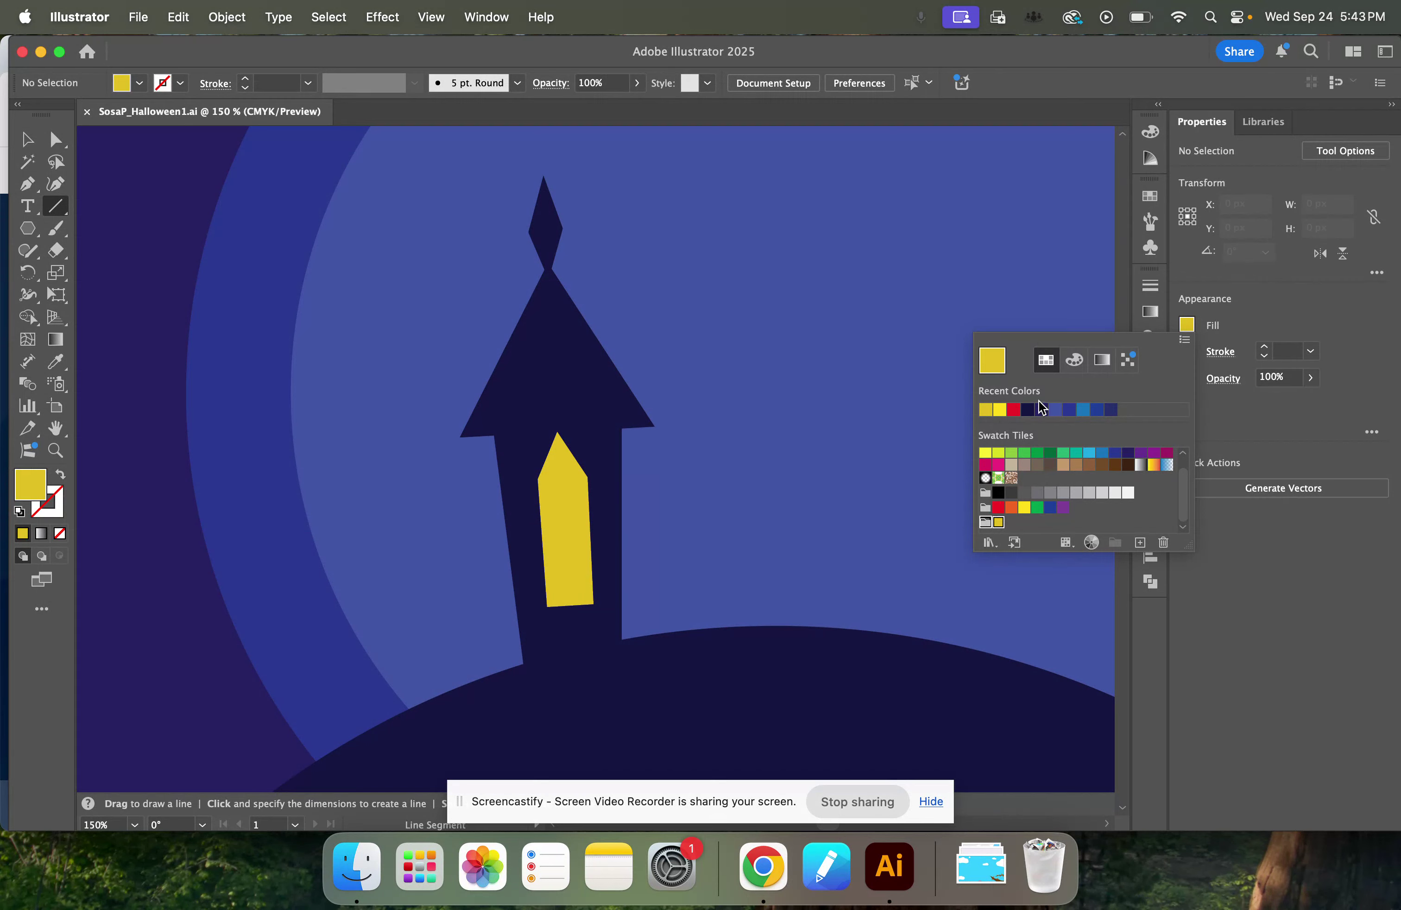
pyautogui.scroll(1, 1053, 500)
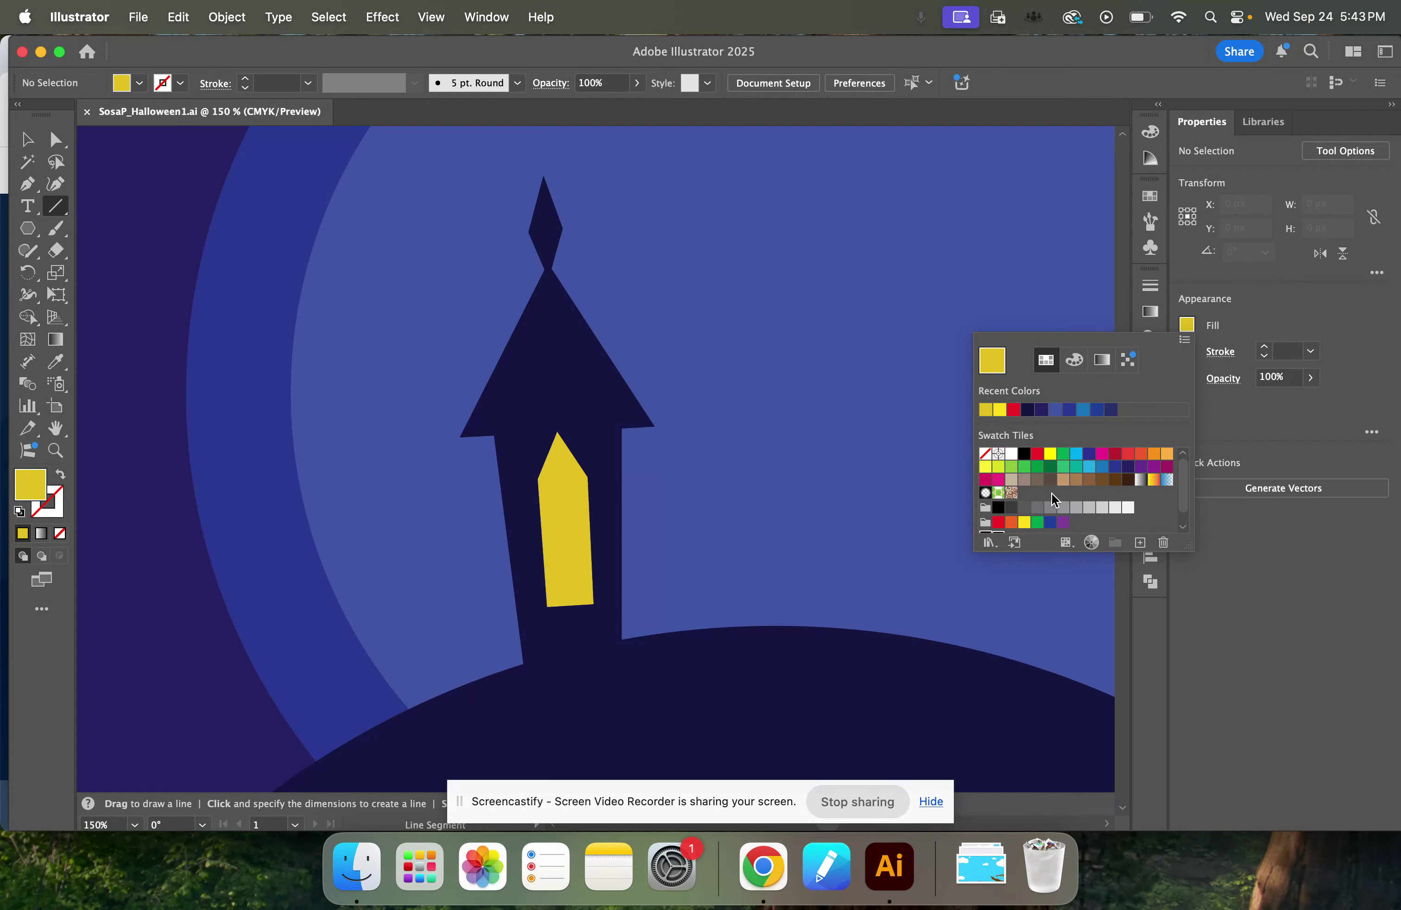
pyautogui.click(985, 455)
pyautogui.click(1188, 352)
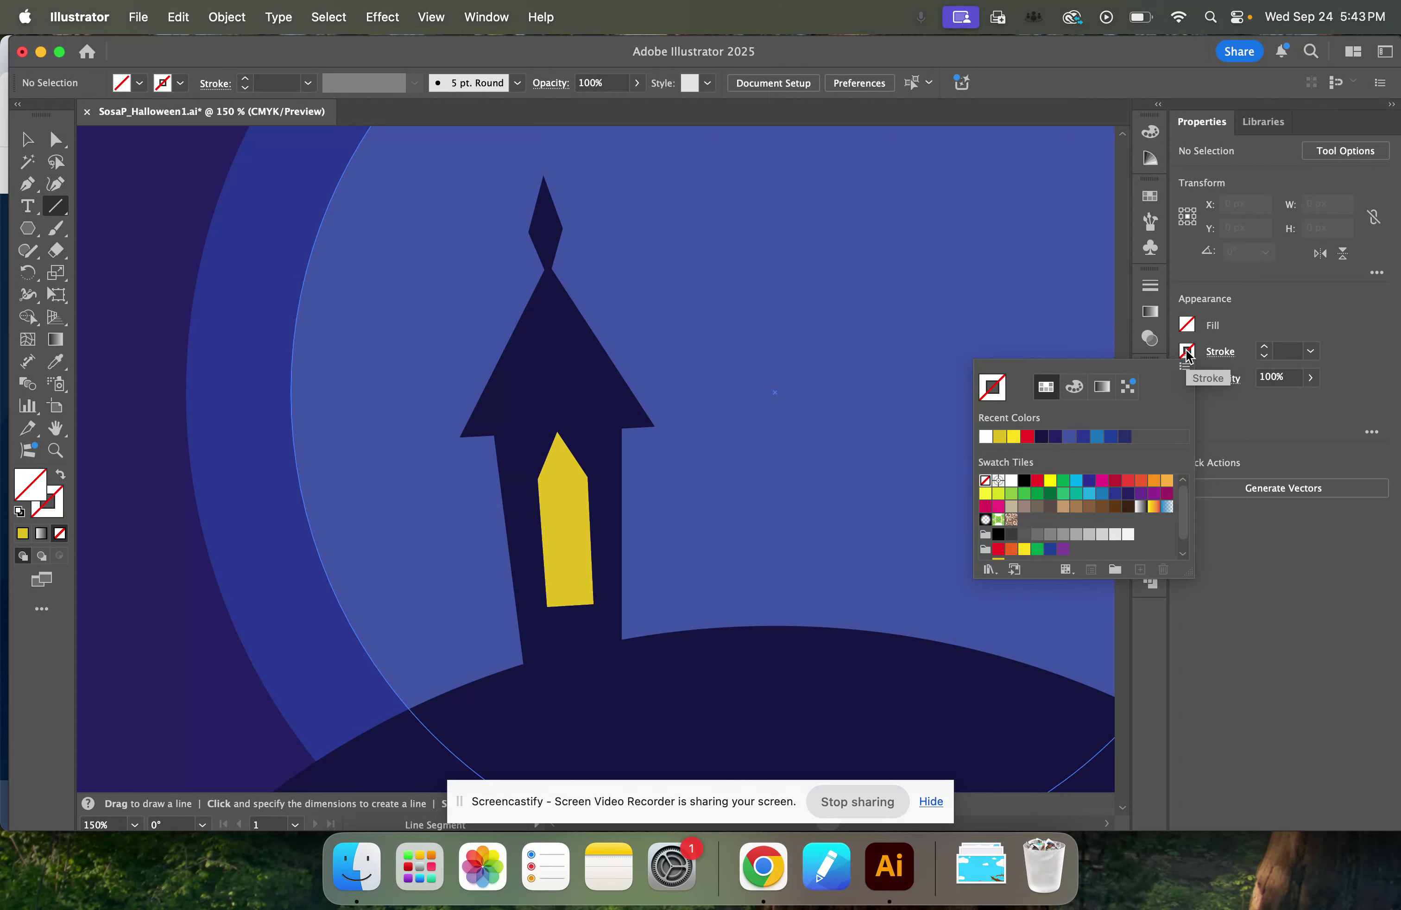
pyautogui.click(1040, 439)
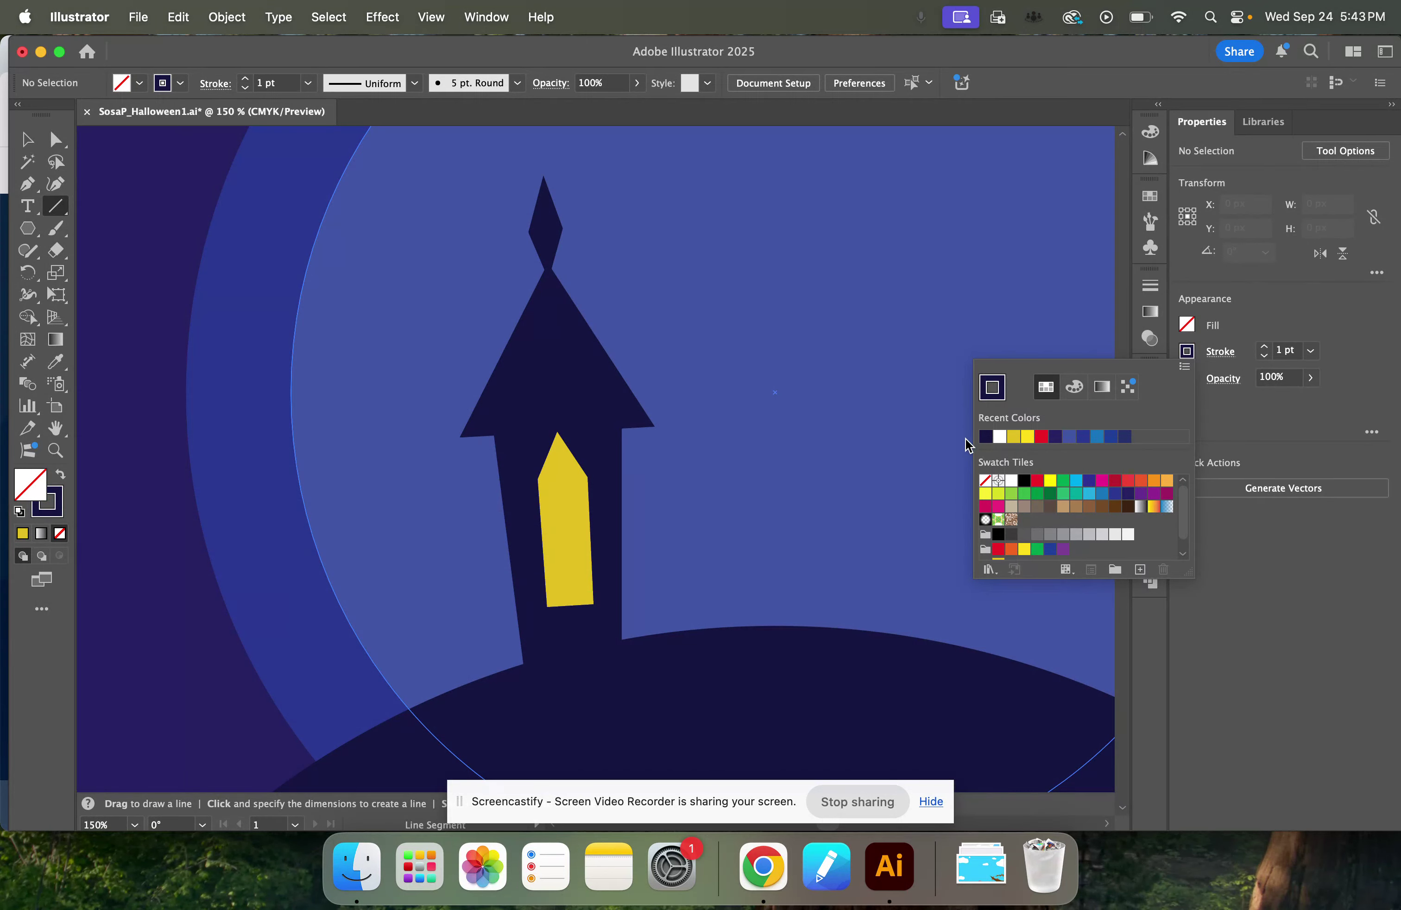
pyautogui.click(1332, 413)
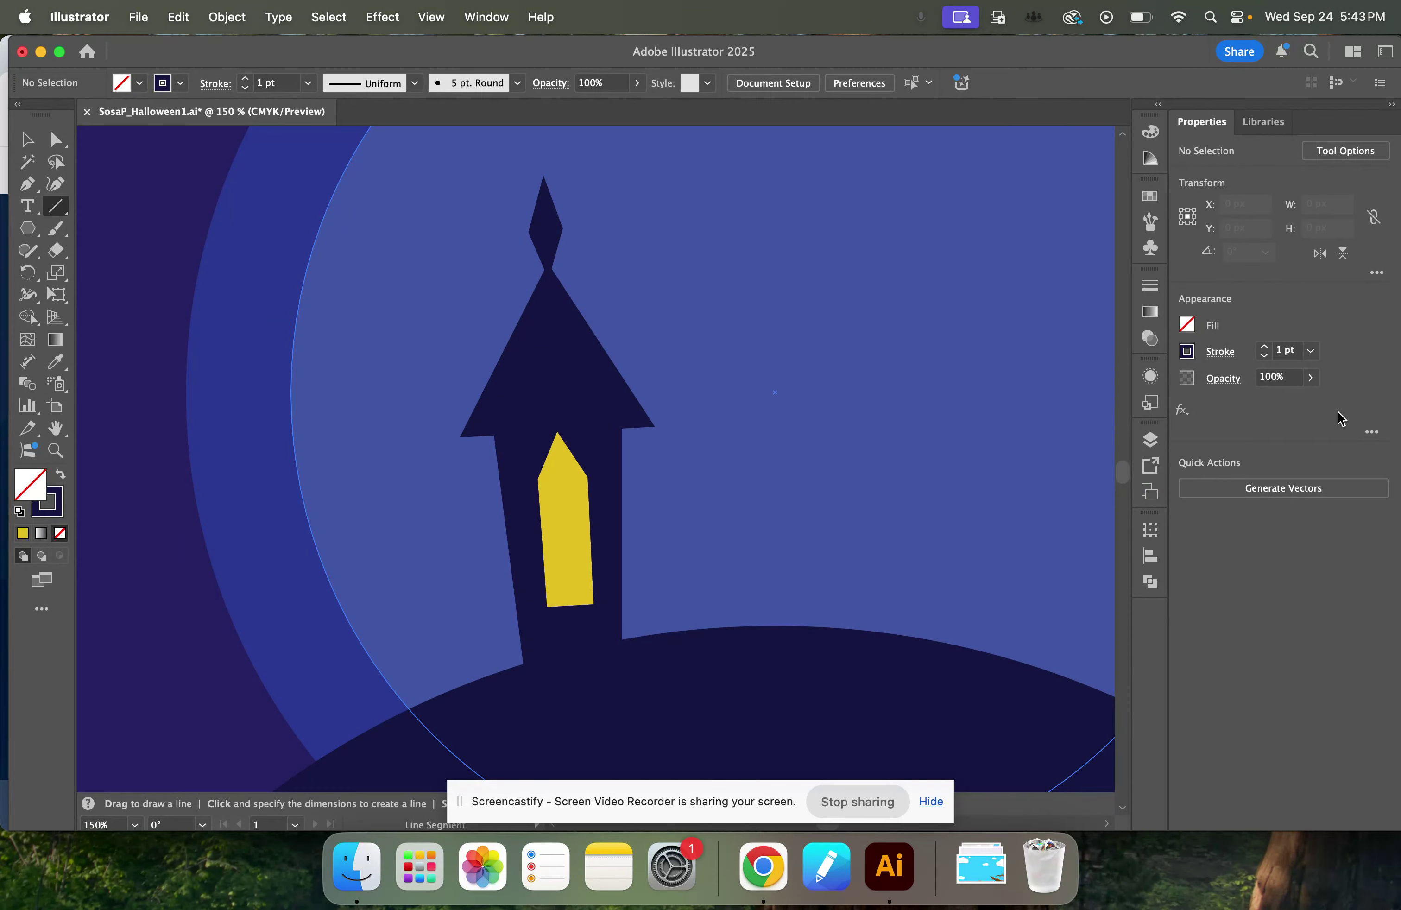
pyautogui.click(1265, 347)
pyautogui.click(1265, 347)
# Draw one slightly tilted vertical bar and two oppositely slanted crossbars over the yellow tower window with the Line Segment tool.
pyautogui.scroll(-3, 522, 344)
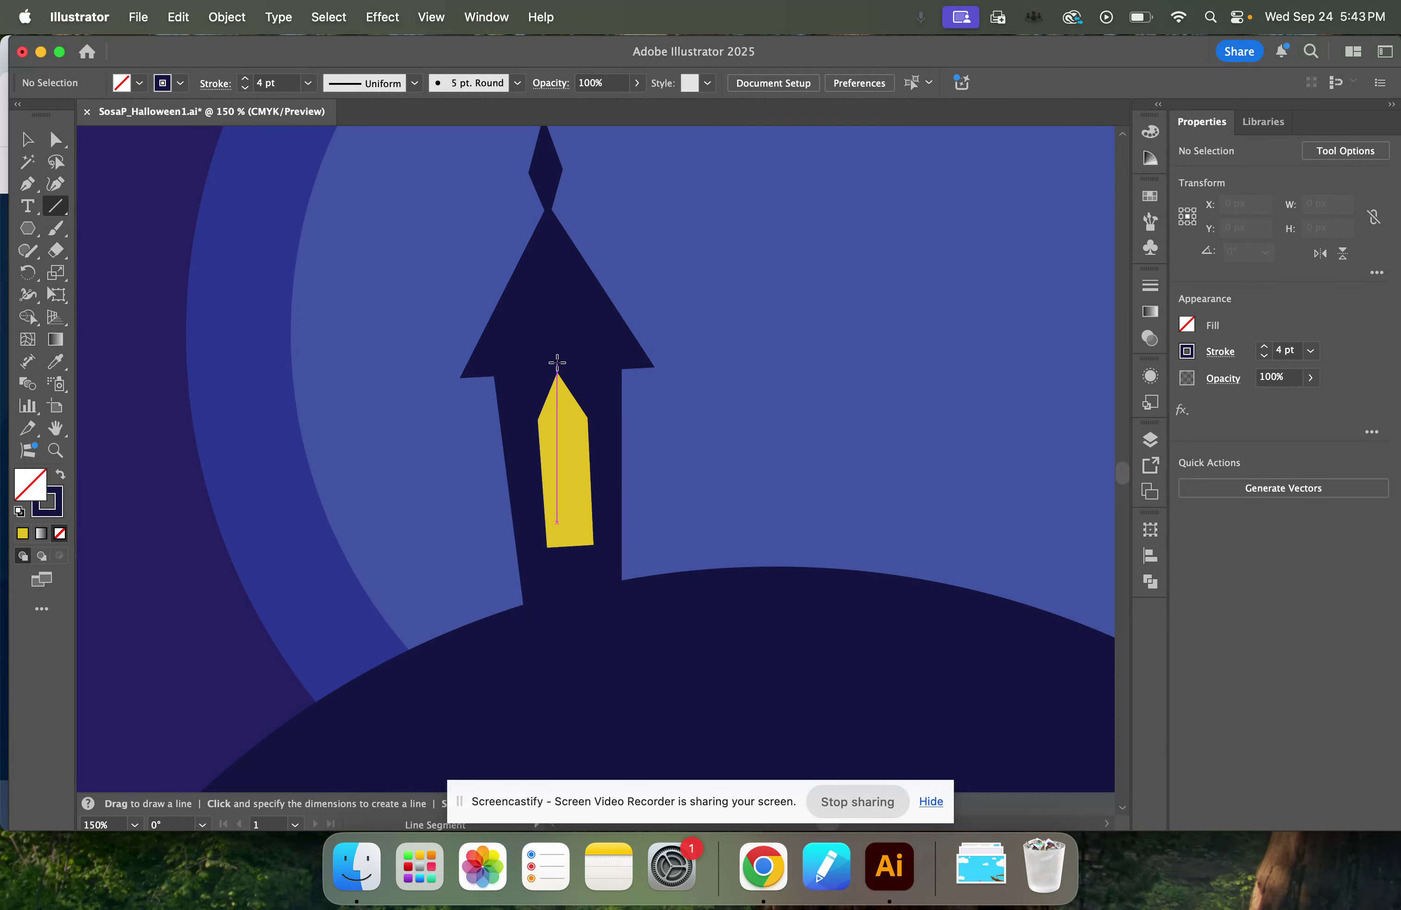
pyautogui.moveTo(557, 361); pyautogui.dragTo(572, 566)
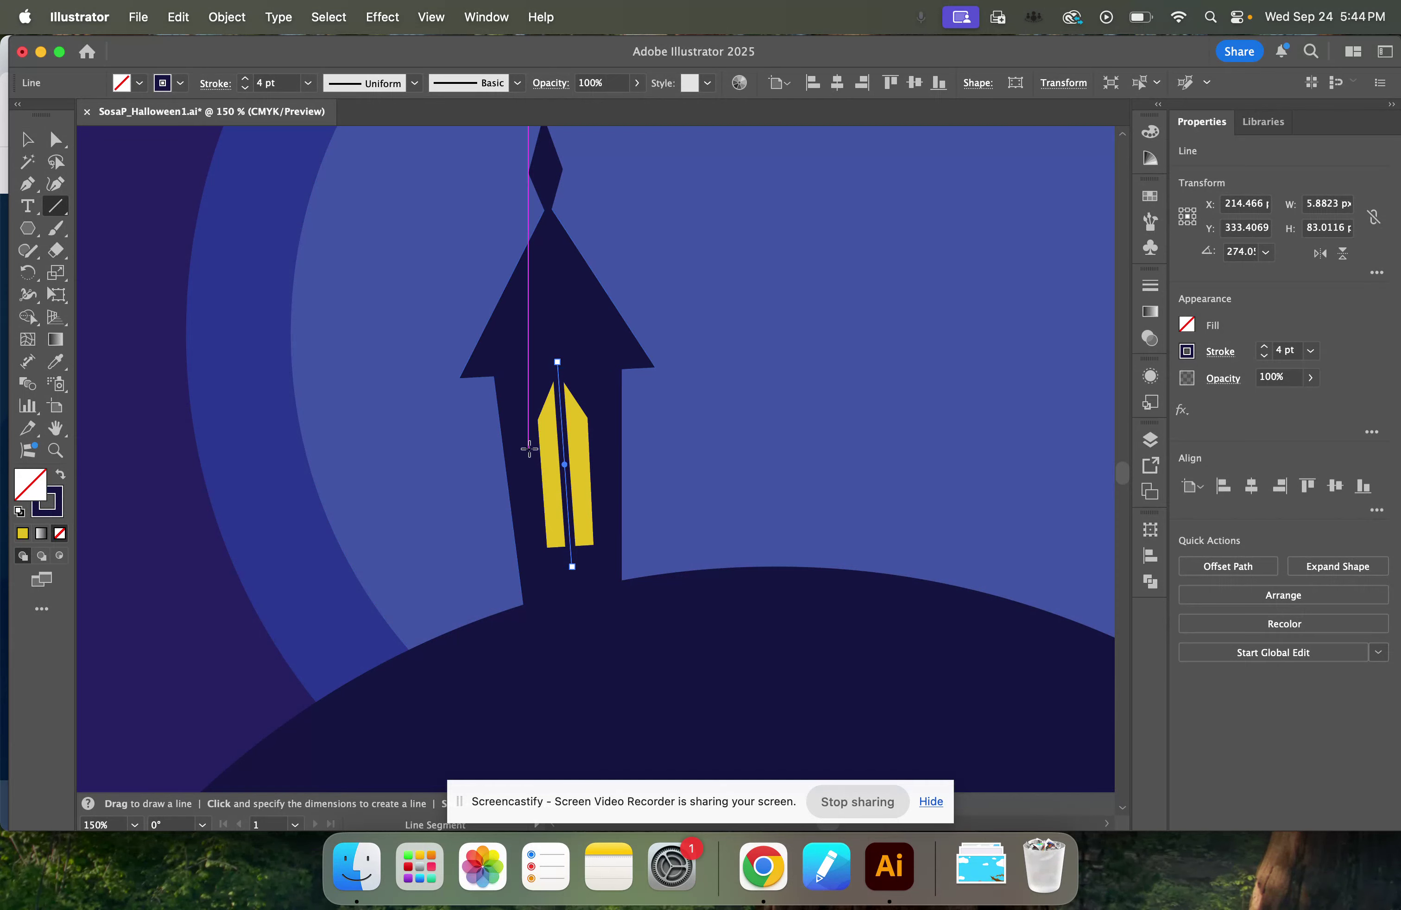
pyautogui.moveTo(529, 453); pyautogui.dragTo(608, 423)
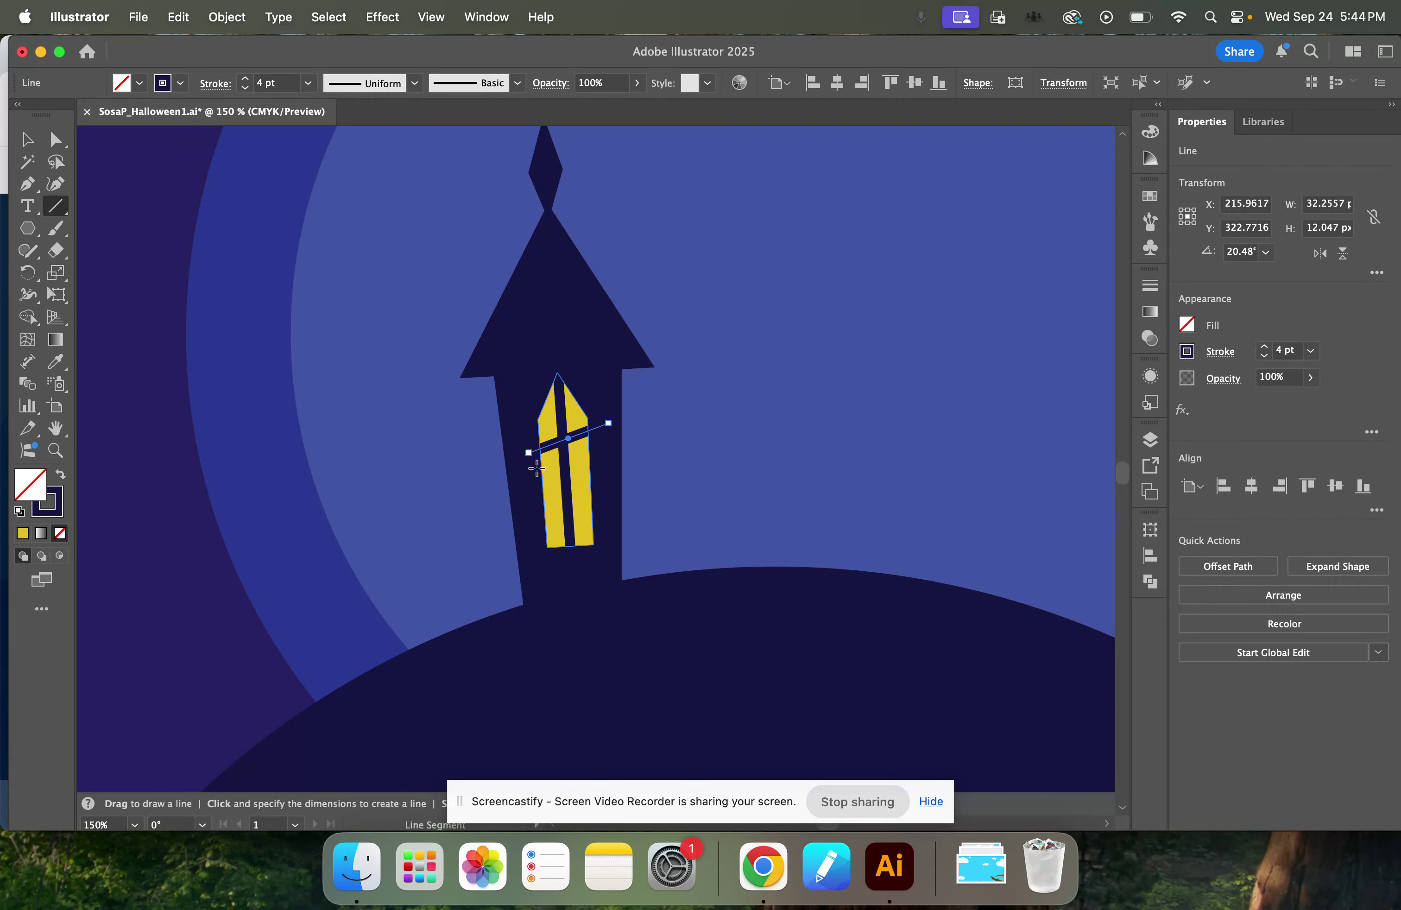
pyautogui.moveTo(529, 491); pyautogui.dragTo(609, 510)
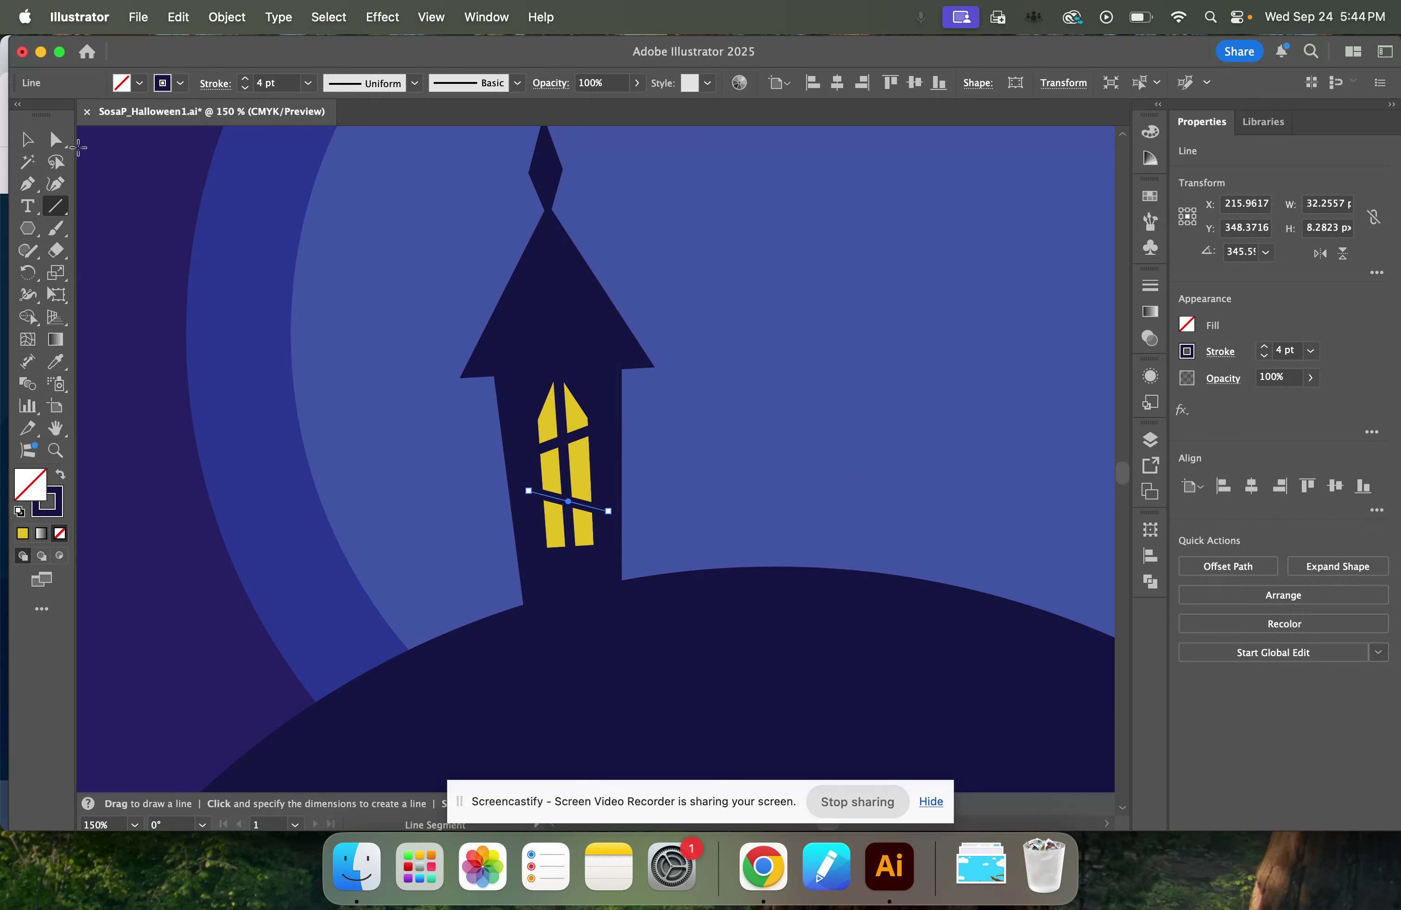
# Flatten the slant of the lower window crossbar by adjusting its end points, and deselect it.
pyautogui.click(58, 140)
pyautogui.moveTo(608, 511)
pyautogui.mouseDown()
pyautogui.moveTo(531, 500)
pyautogui.moveTo(609, 506)
pyautogui.mouseUp()
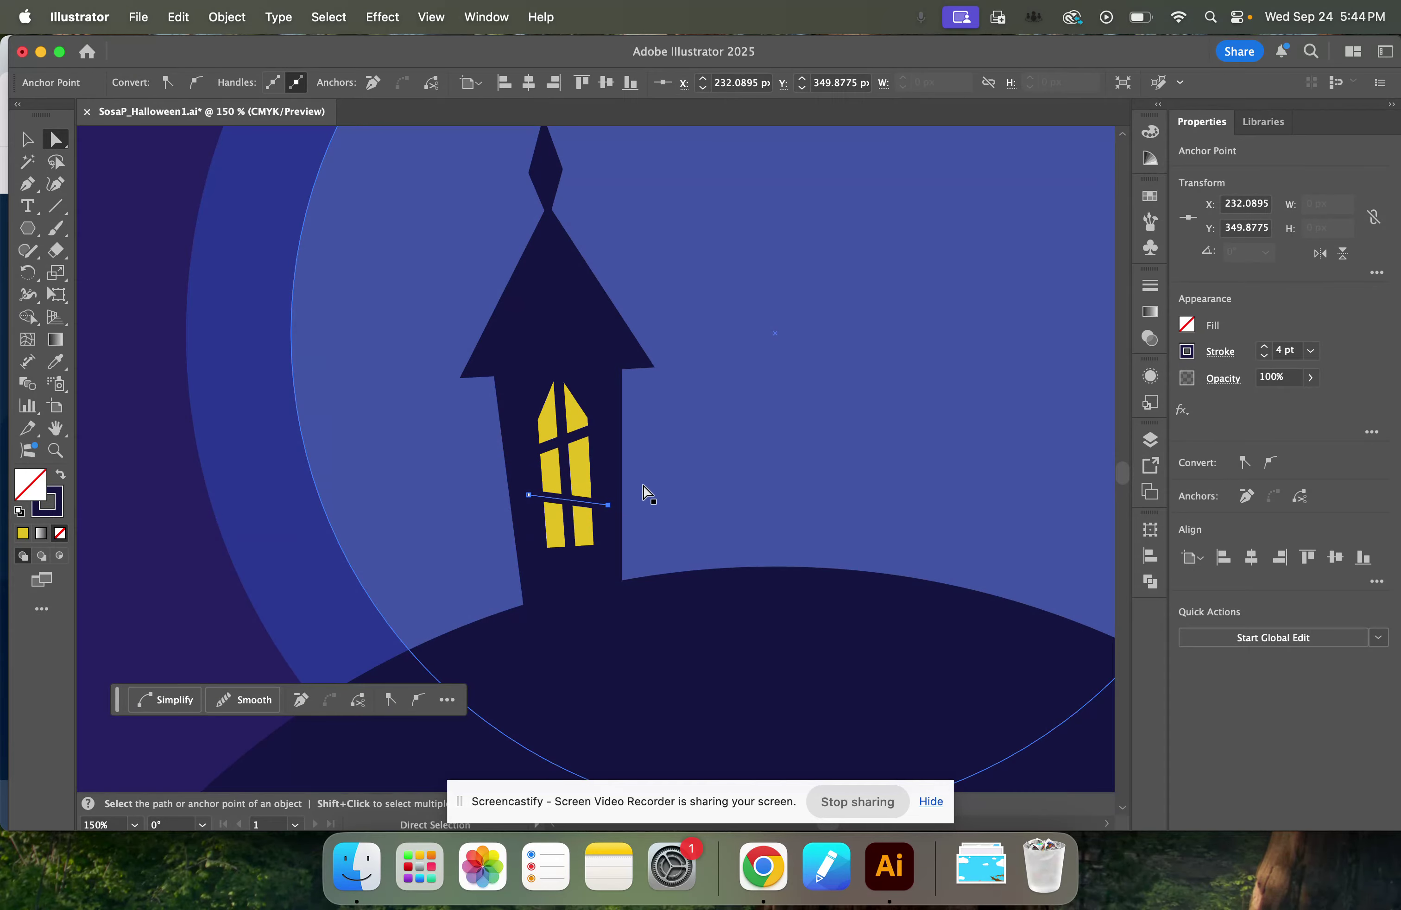
pyautogui.press('super+minus')
pyautogui.press('super+minus')
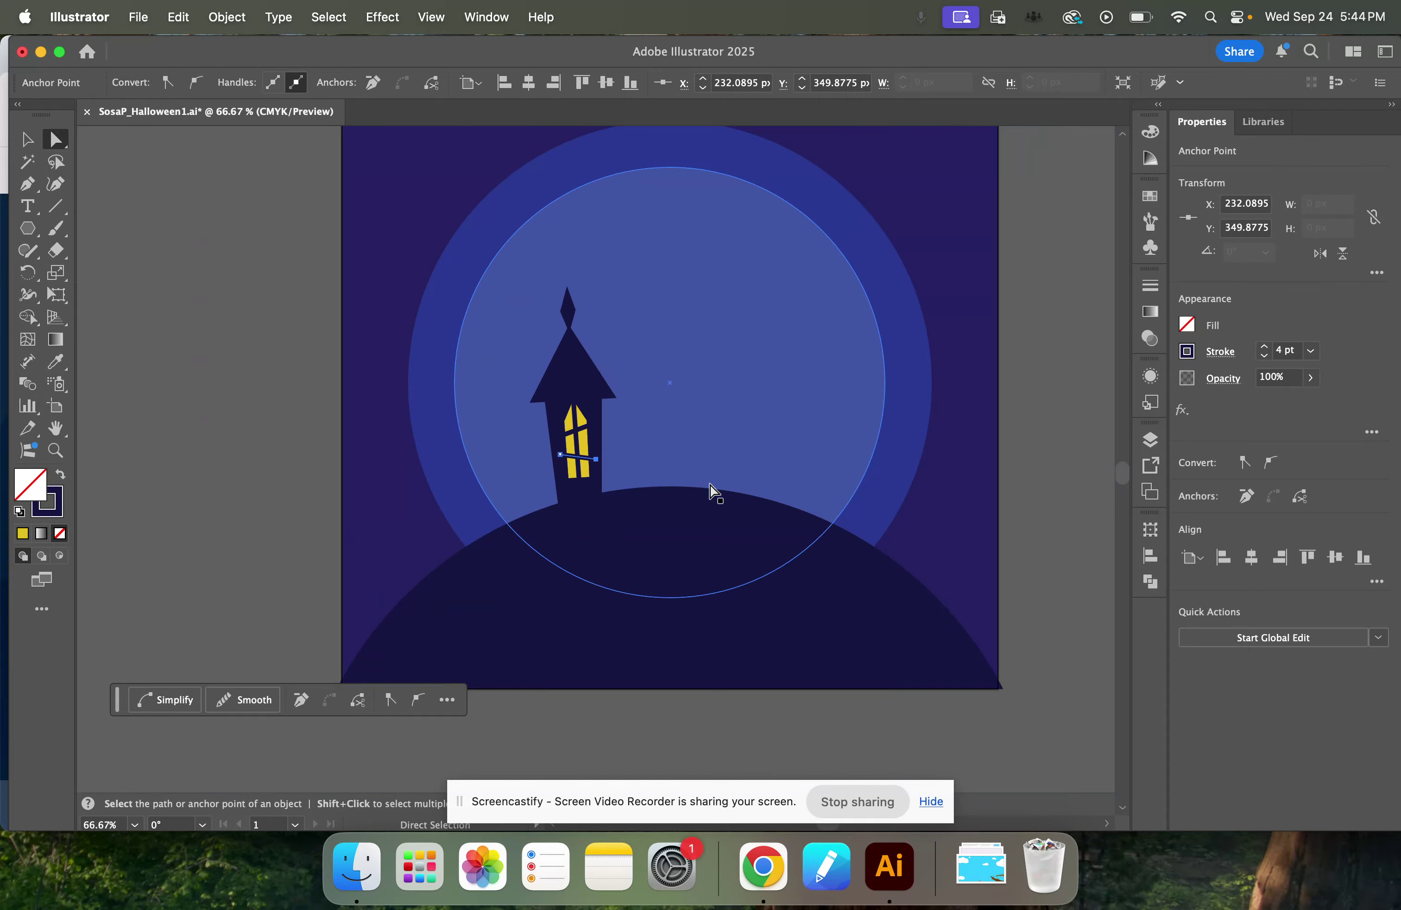
pyautogui.click(308, 424)
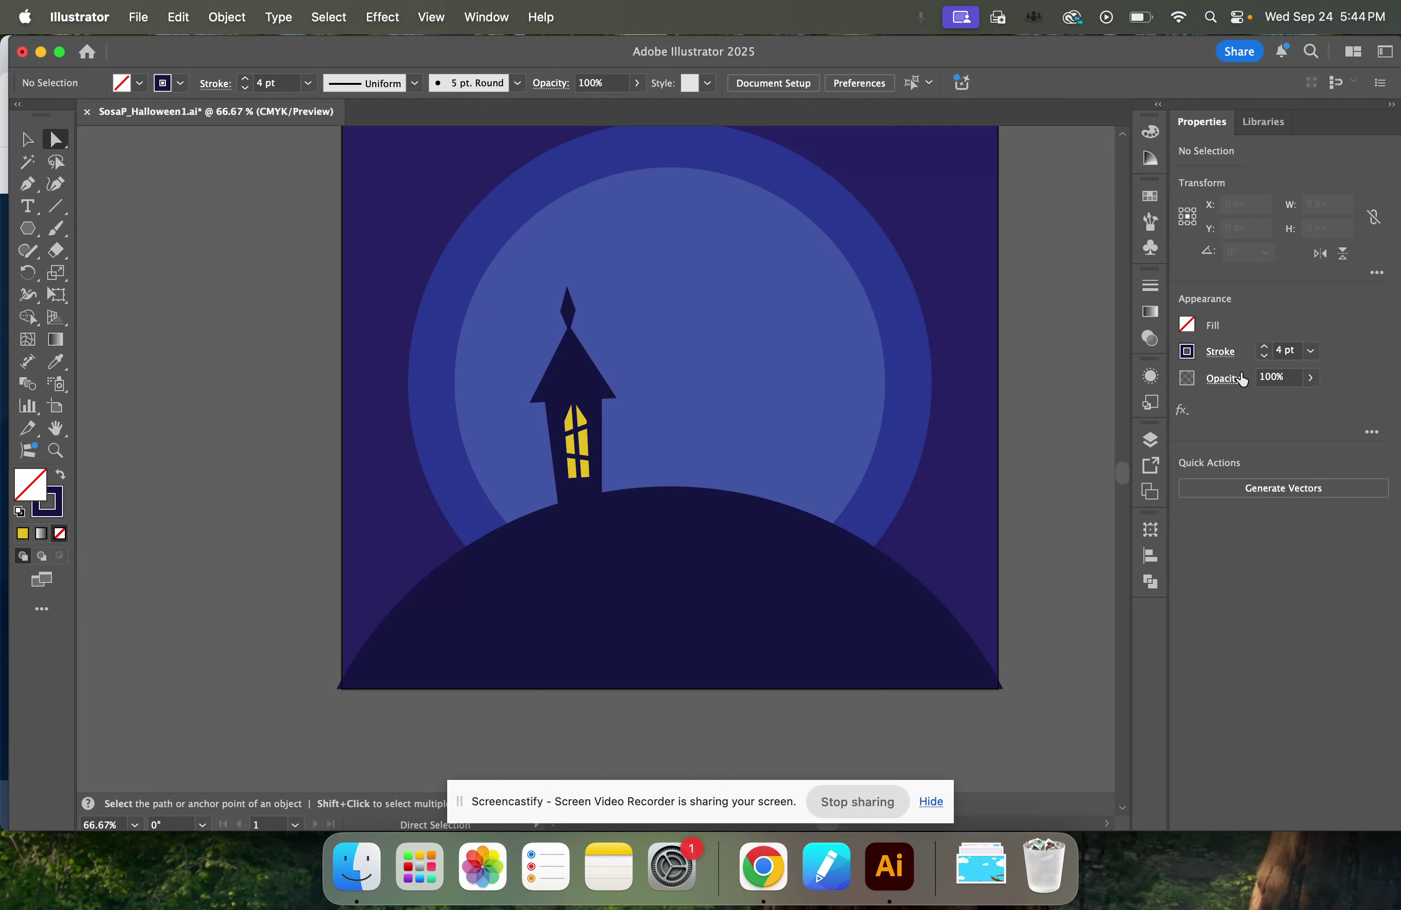
# Group the tower's body, roof, spire, yellow window and the three window bars into one object.
pyautogui.click(24, 140)
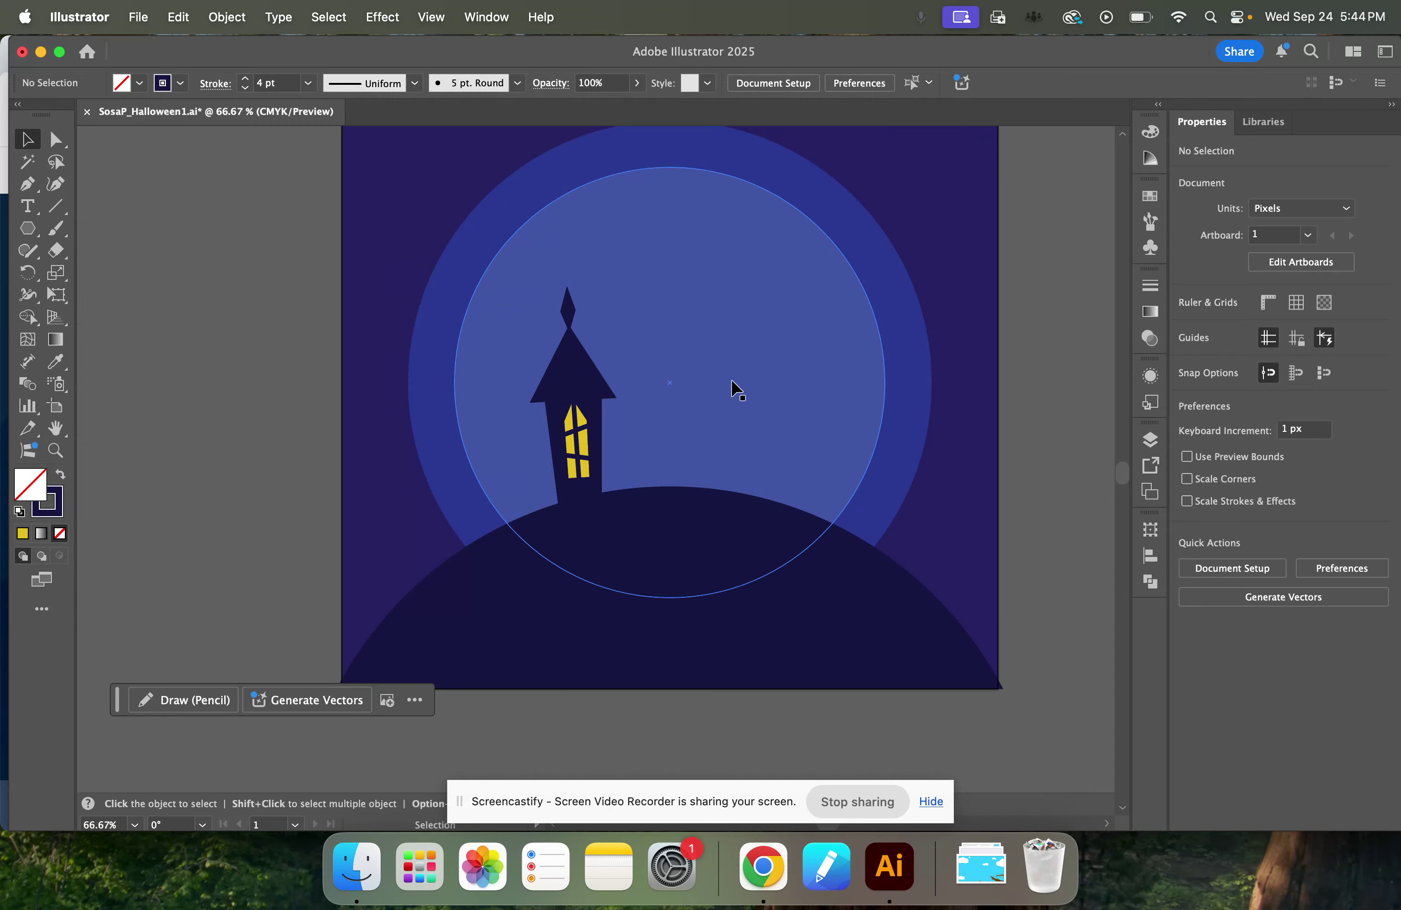
pyautogui.press('super+equal')
pyautogui.press('super+equal')
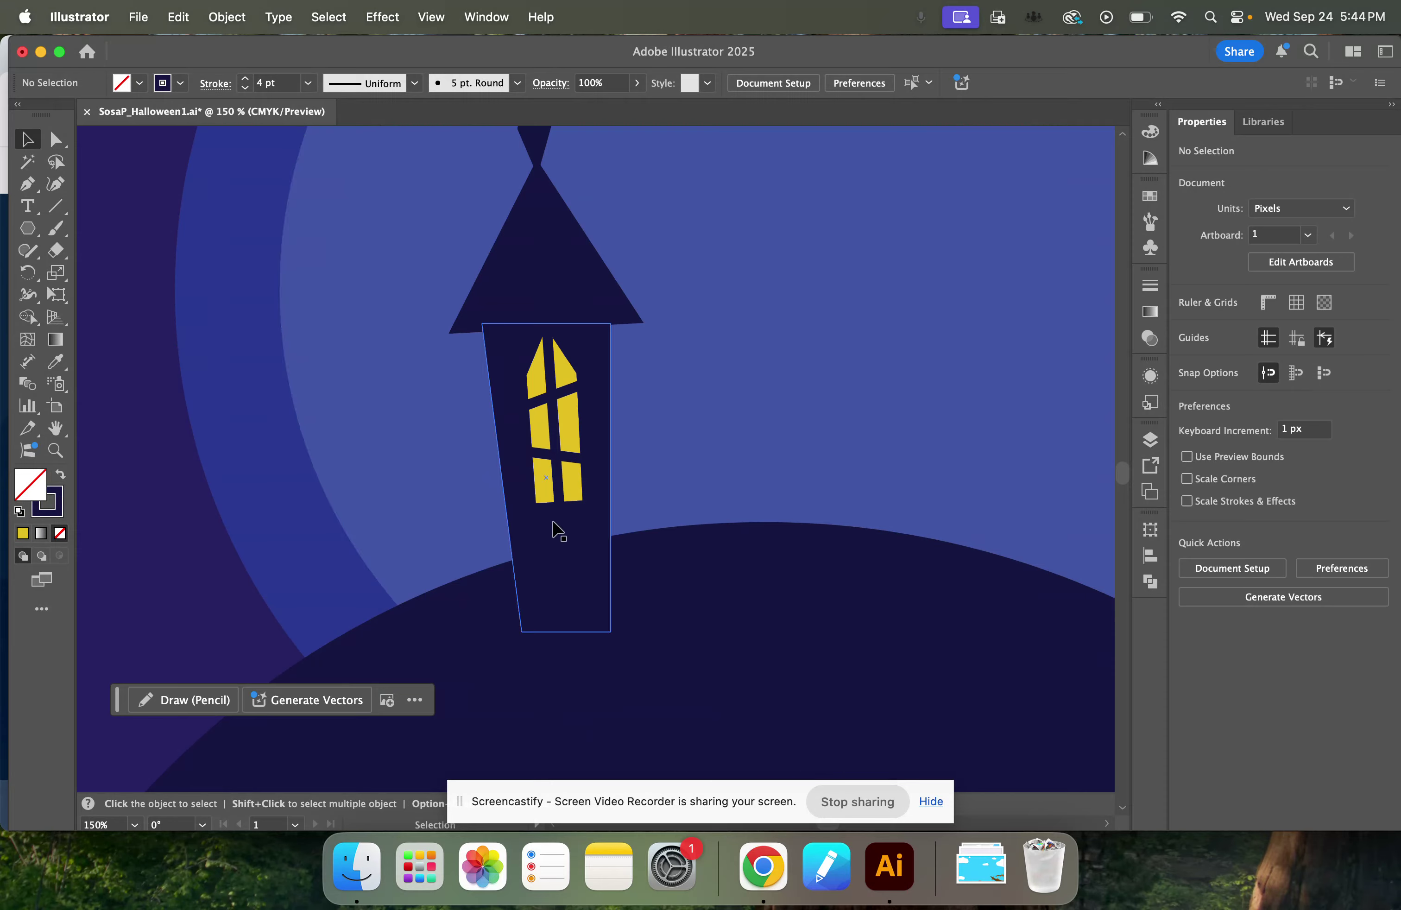
pyautogui.click(560, 545)
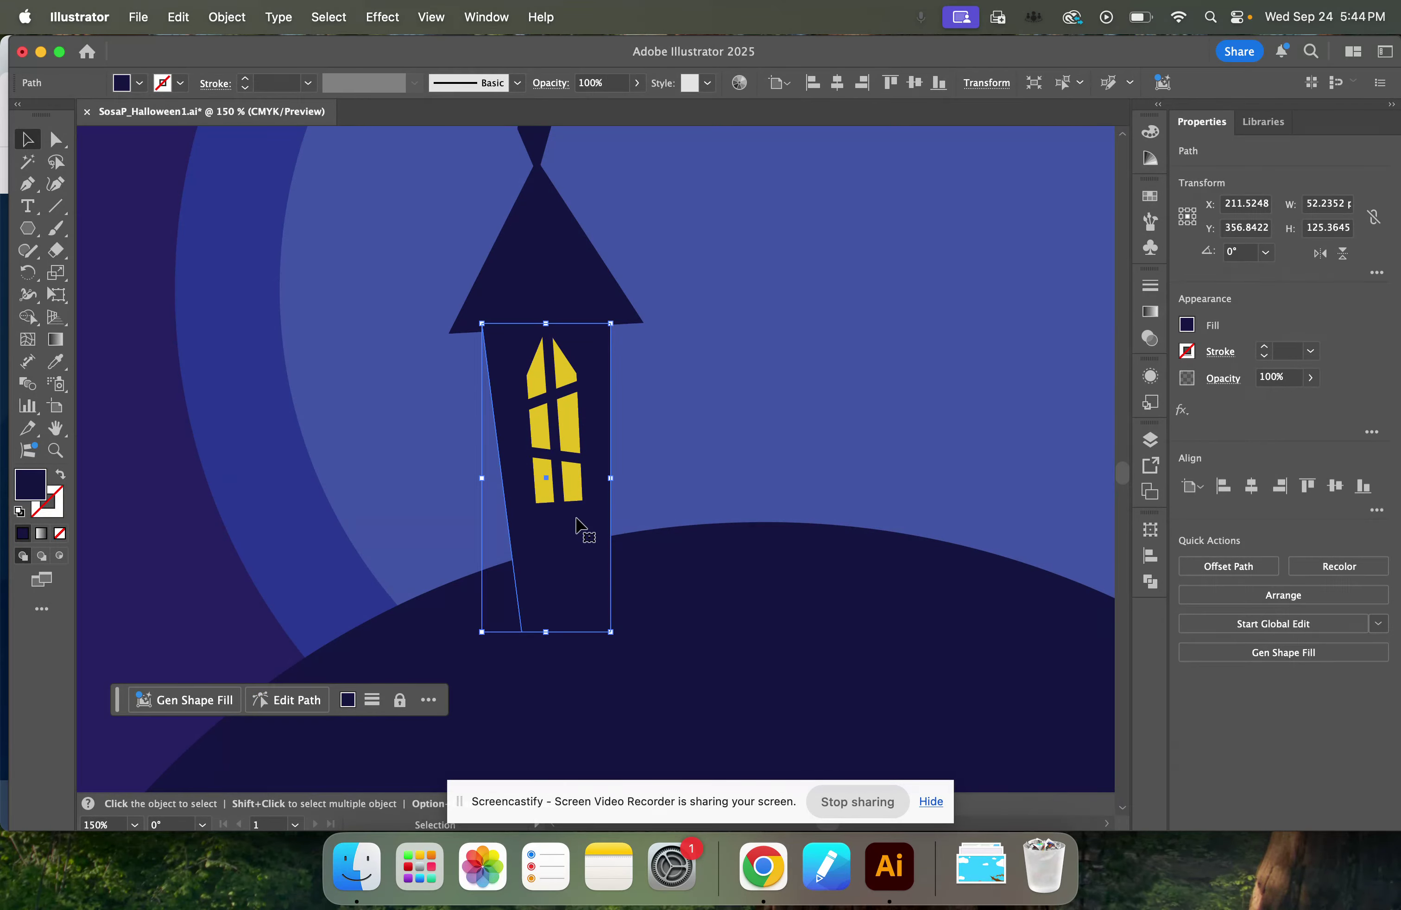
pyautogui.scroll(-1, 573, 529)
pyautogui.scroll(5, 572, 531)
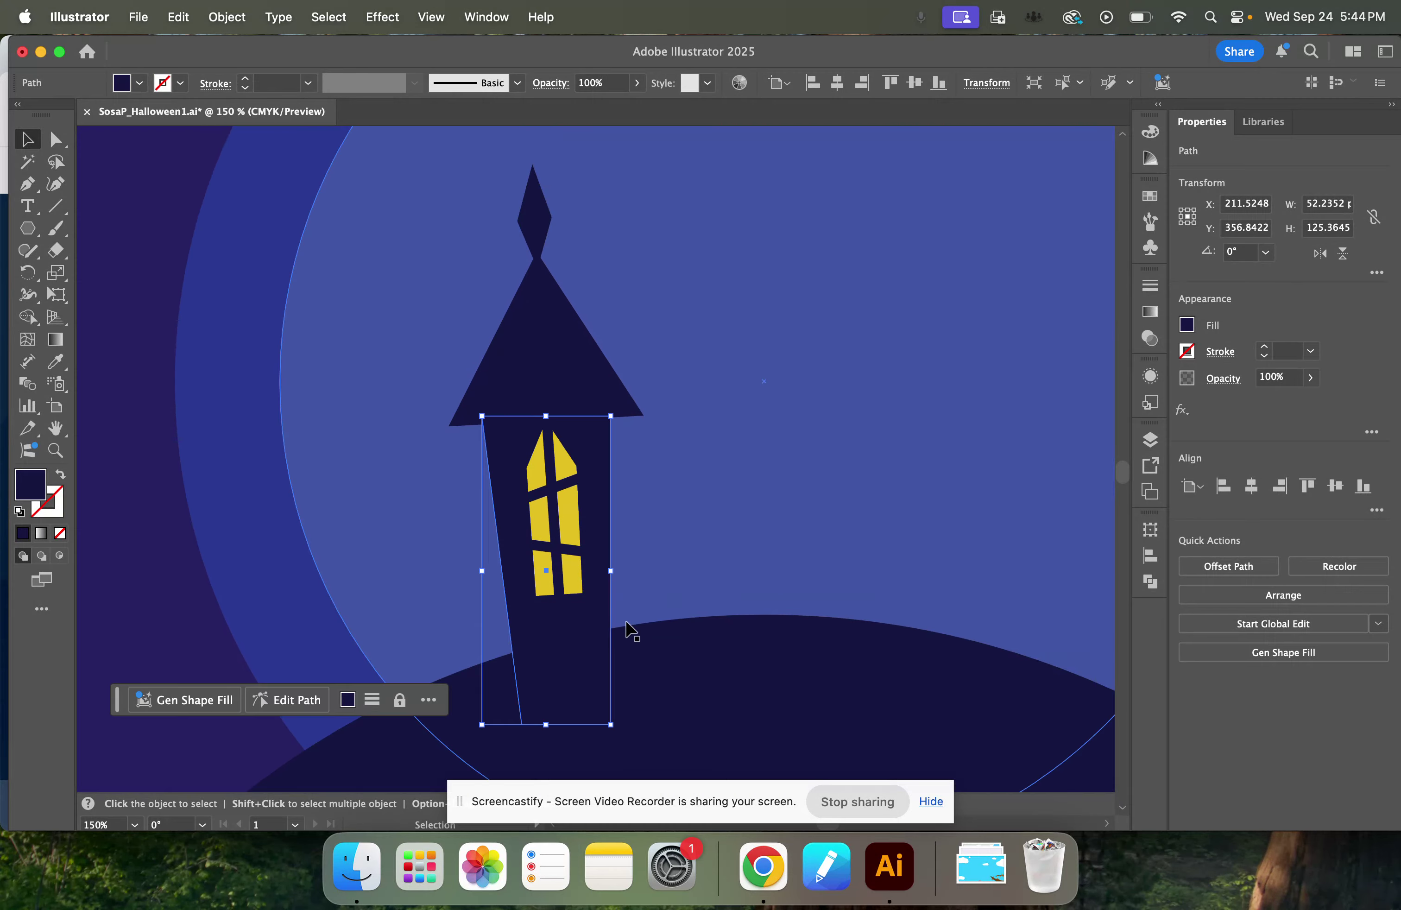
pyautogui.keyDown('shift'); pyautogui.click(541, 361); pyautogui.keyUp('shift')
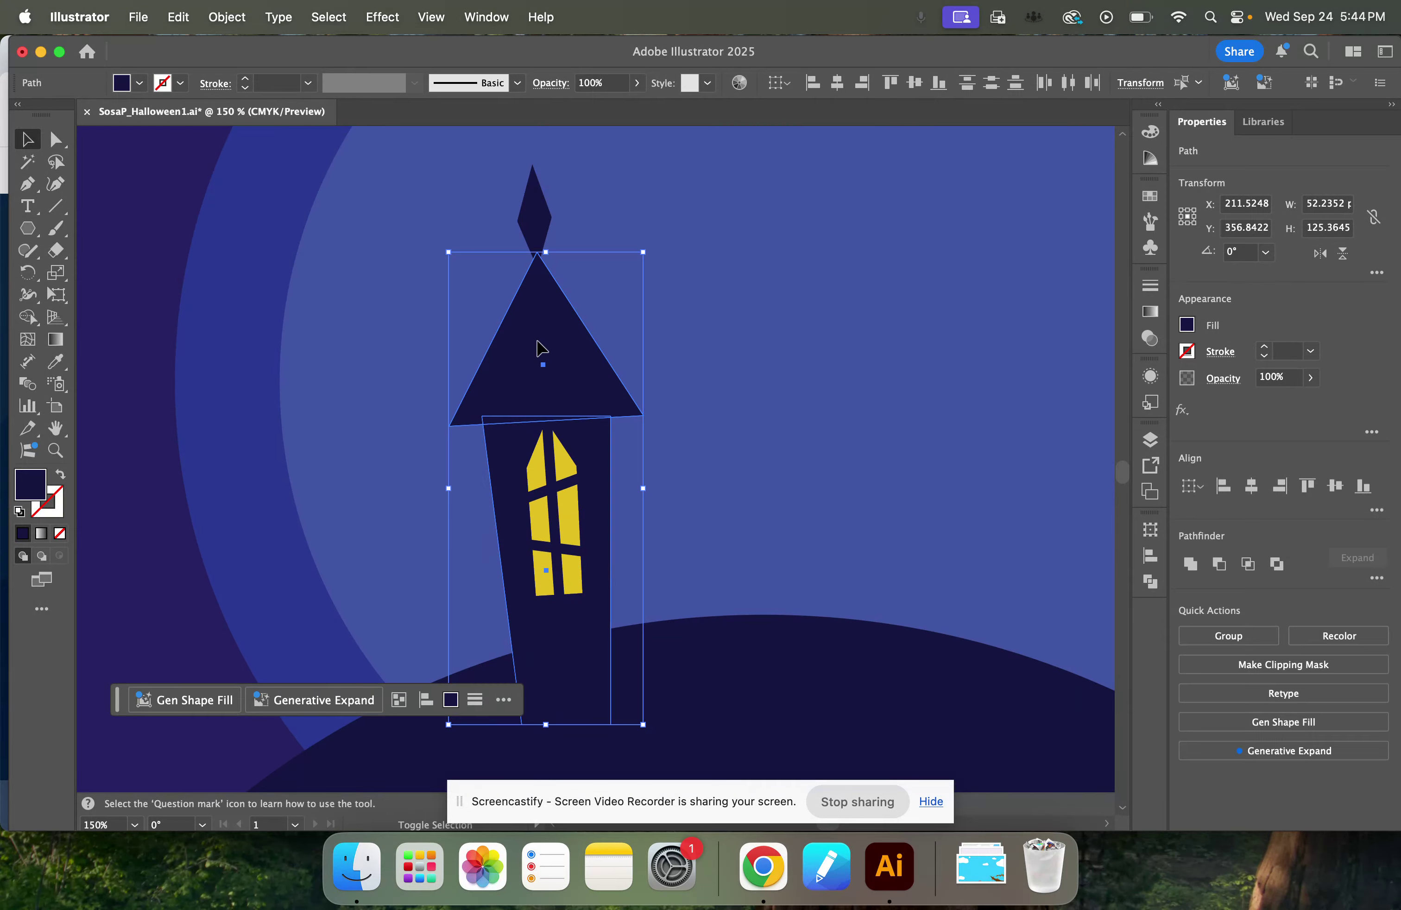
pyautogui.keyDown('shift'); pyautogui.click(534, 212); pyautogui.keyUp('shift')
pyautogui.keyDown('shift'); pyautogui.click(528, 489); pyautogui.keyUp('shift')
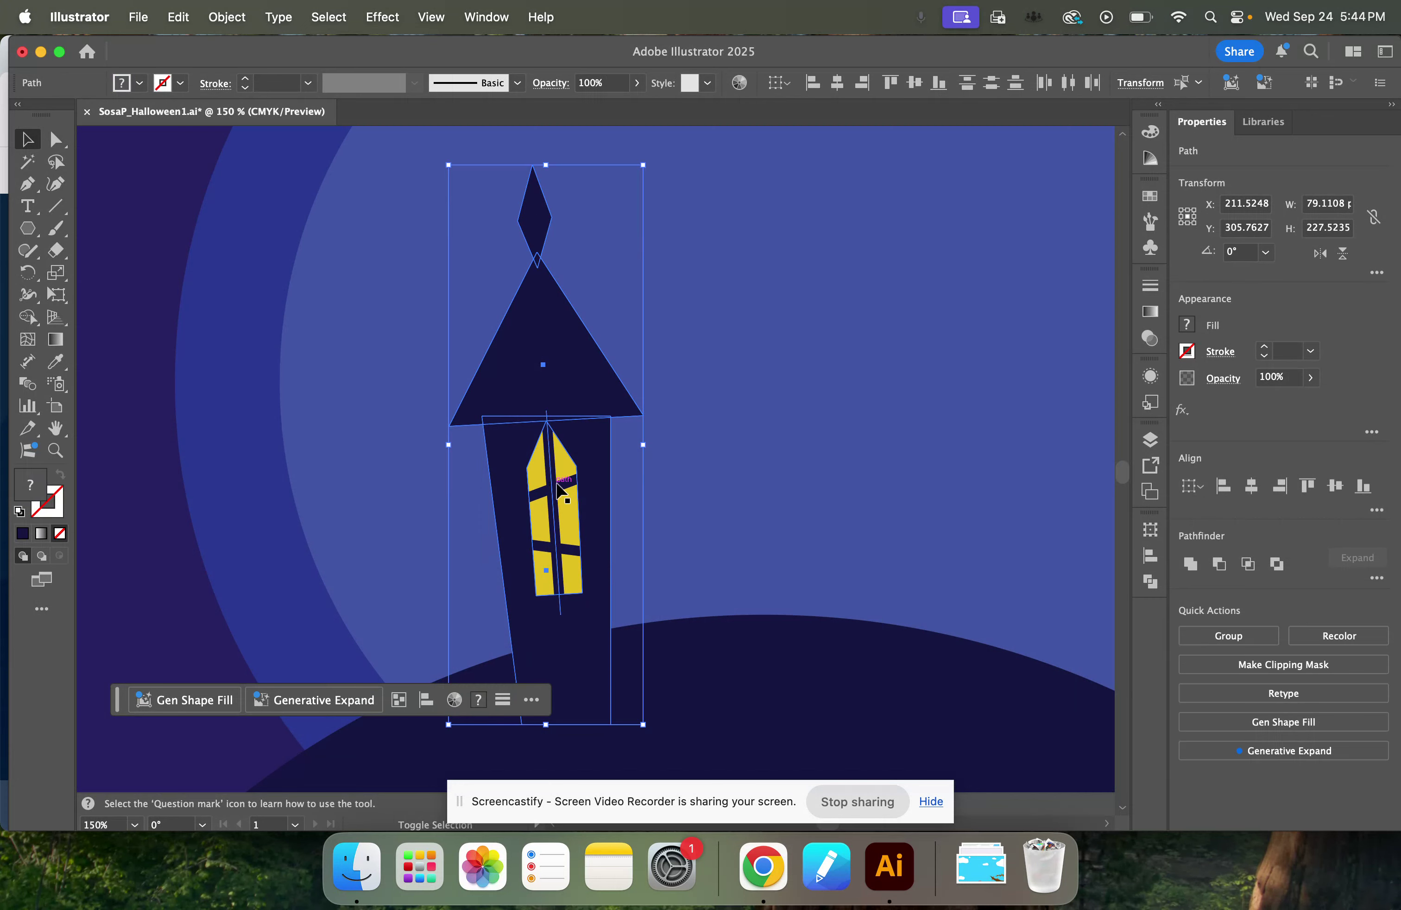
pyautogui.keyDown('shift'); pyautogui.click(565, 488); pyautogui.keyUp('shift')
pyautogui.keyDown('shift'); pyautogui.click(568, 549); pyautogui.keyUp('shift')
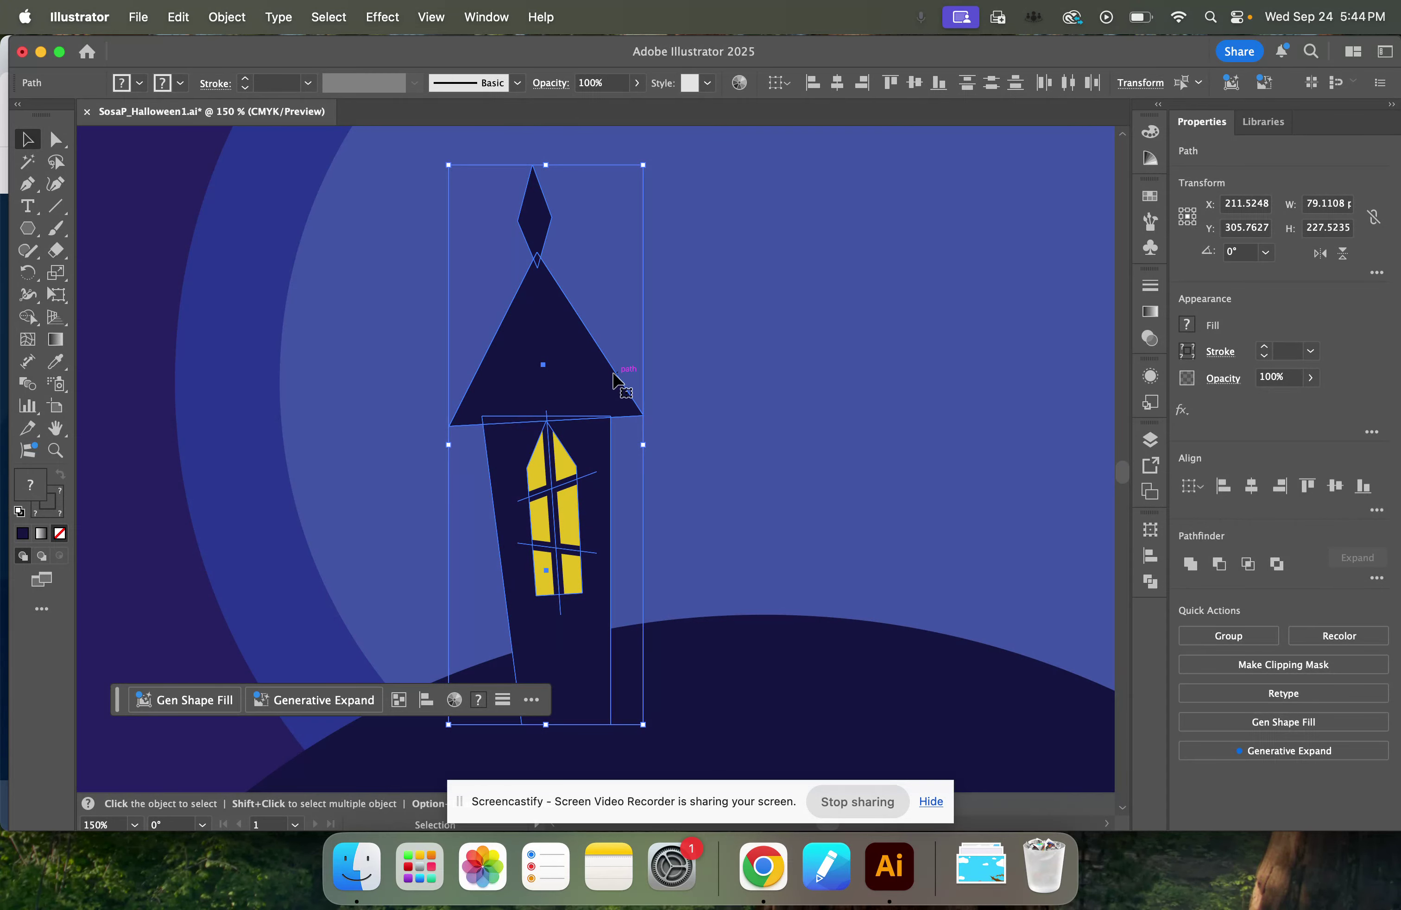
pyautogui.rightClick(555, 362)
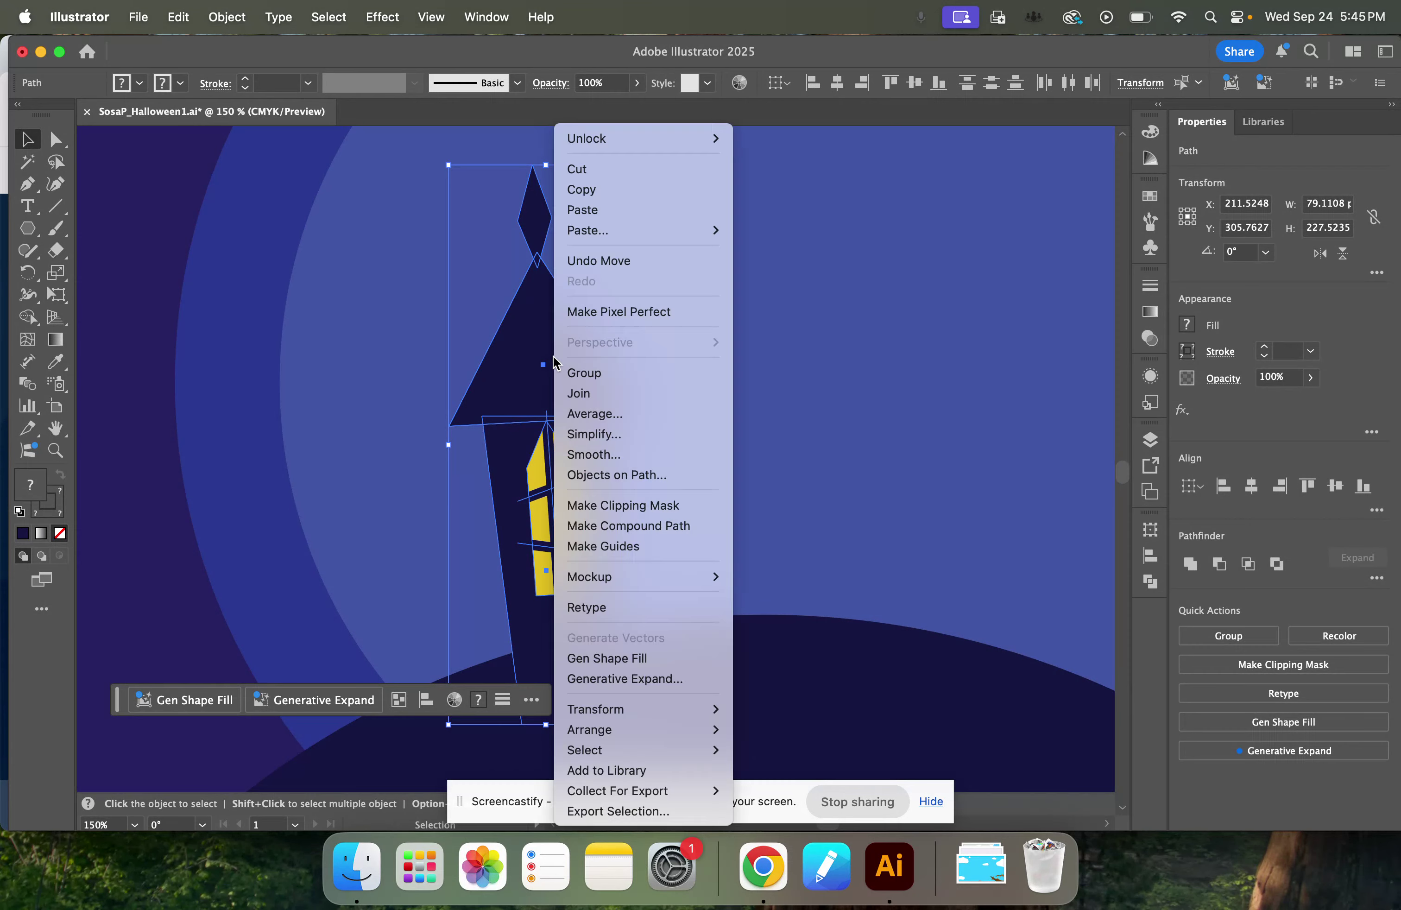
pyautogui.click(632, 373)
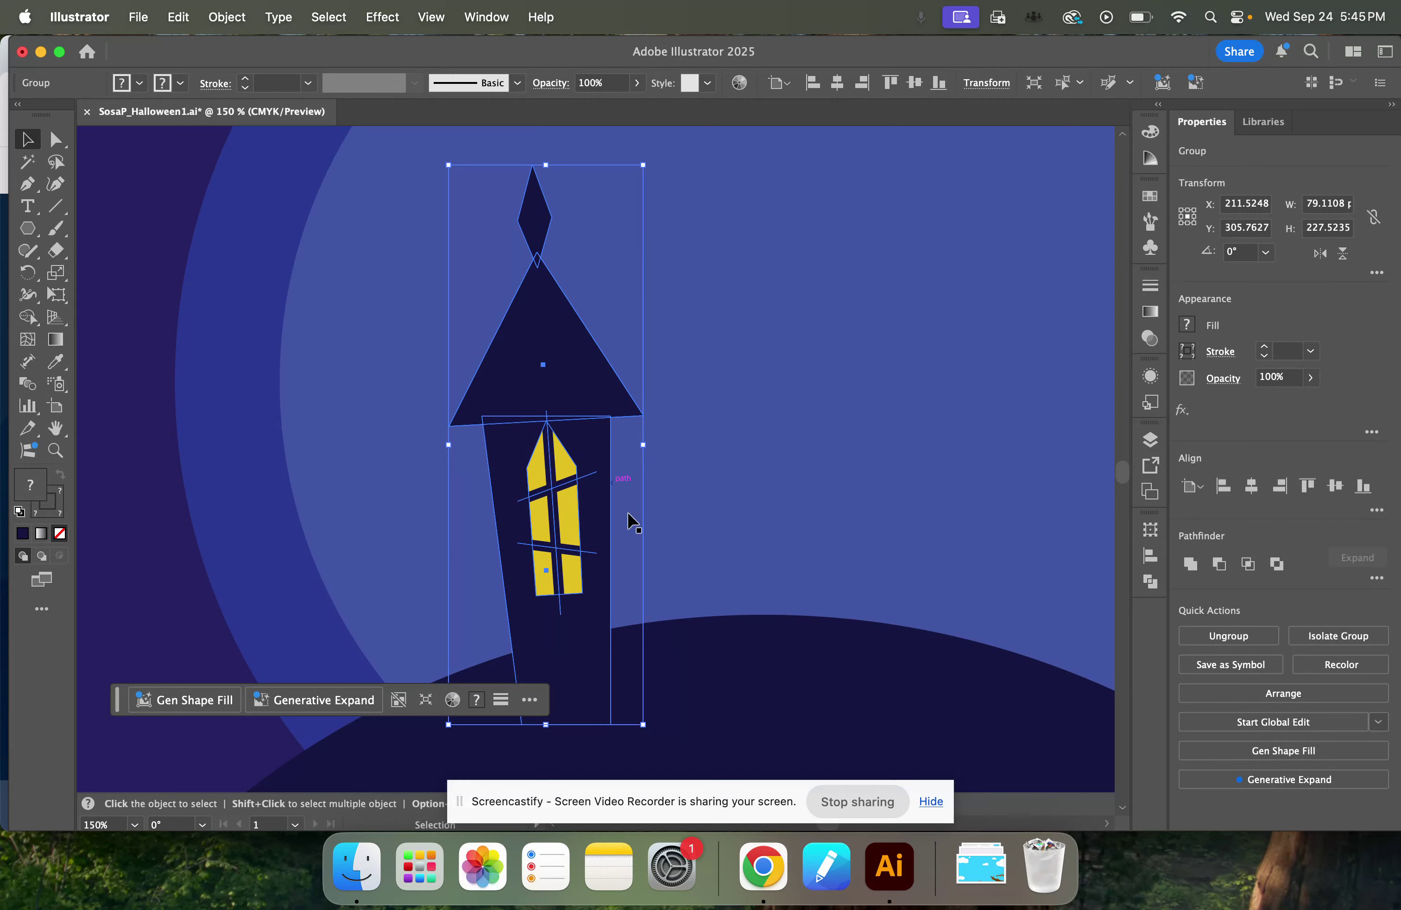
# Try moving the grouped tower toward the middle of the moon, undo the move and deselect the group.
pyautogui.click(688, 673)
pyautogui.moveTo(564, 410); pyautogui.dragTo(810, 338)
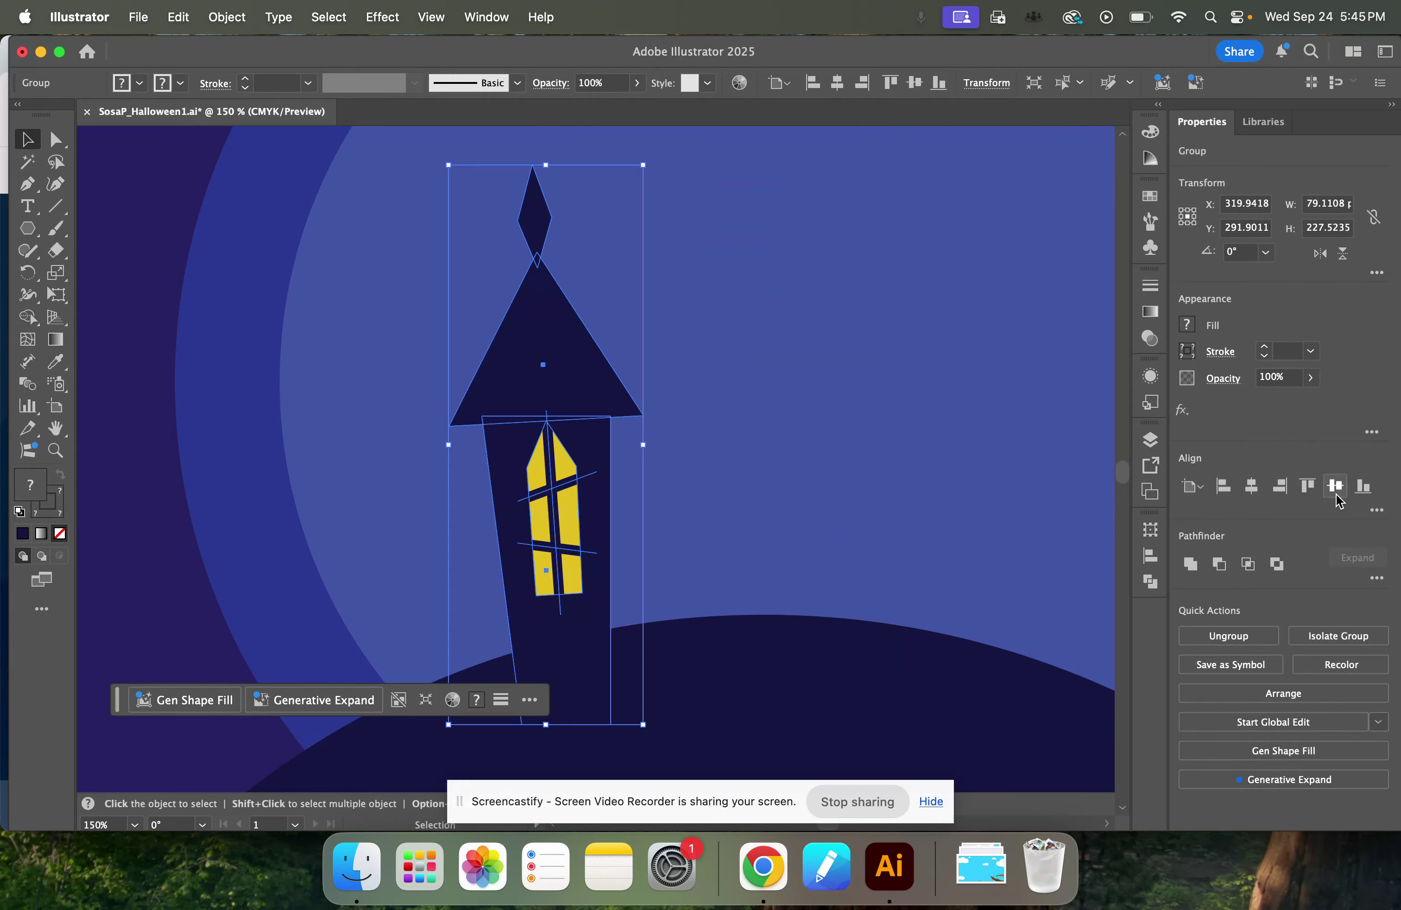
pyautogui.press('super+z')
pyautogui.press('super+minus')
pyautogui.press('super+minus')
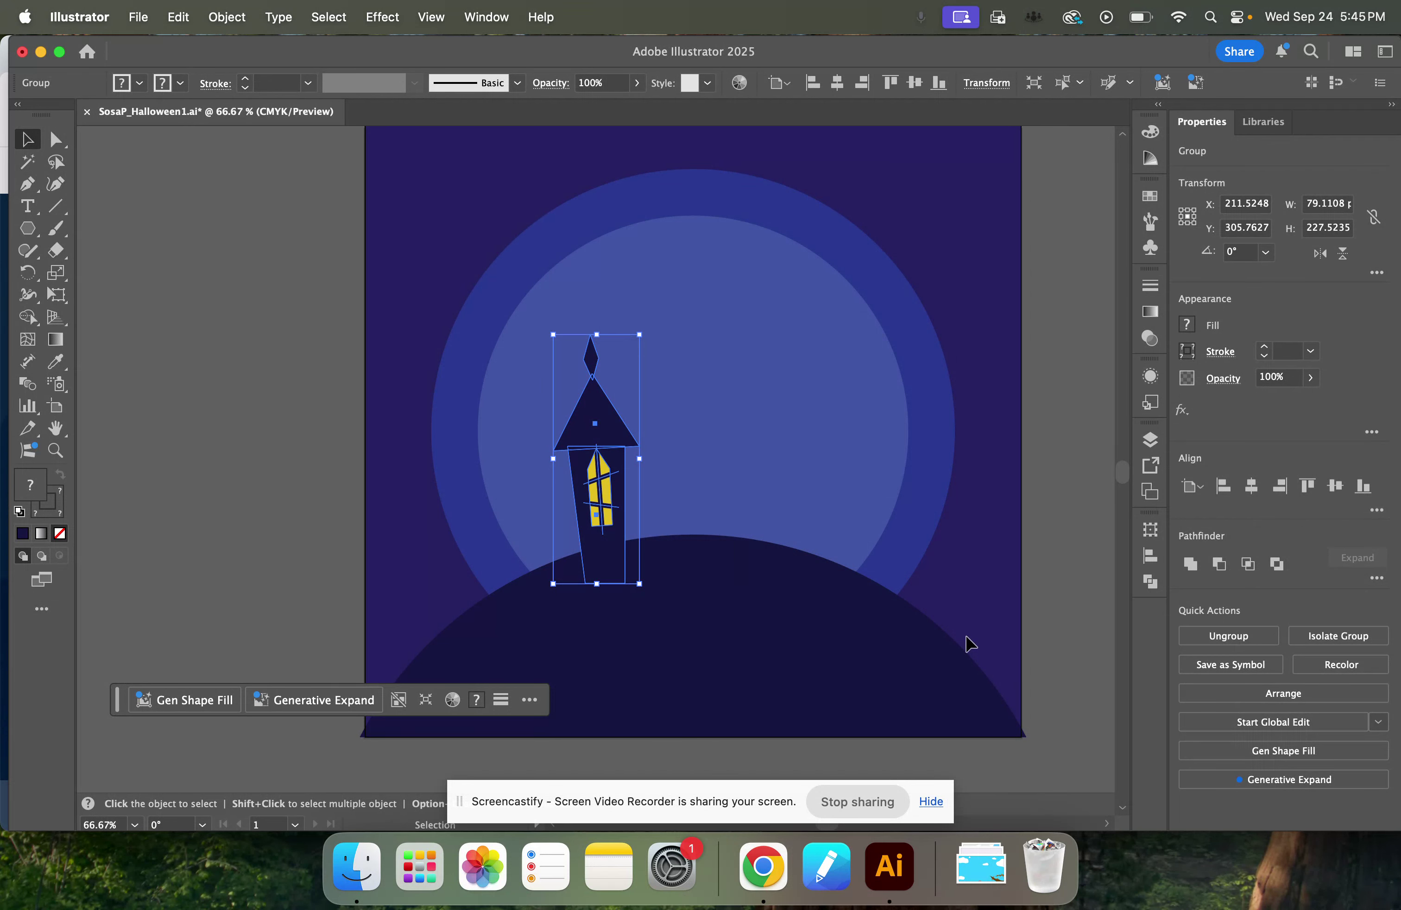
pyautogui.click(300, 402)
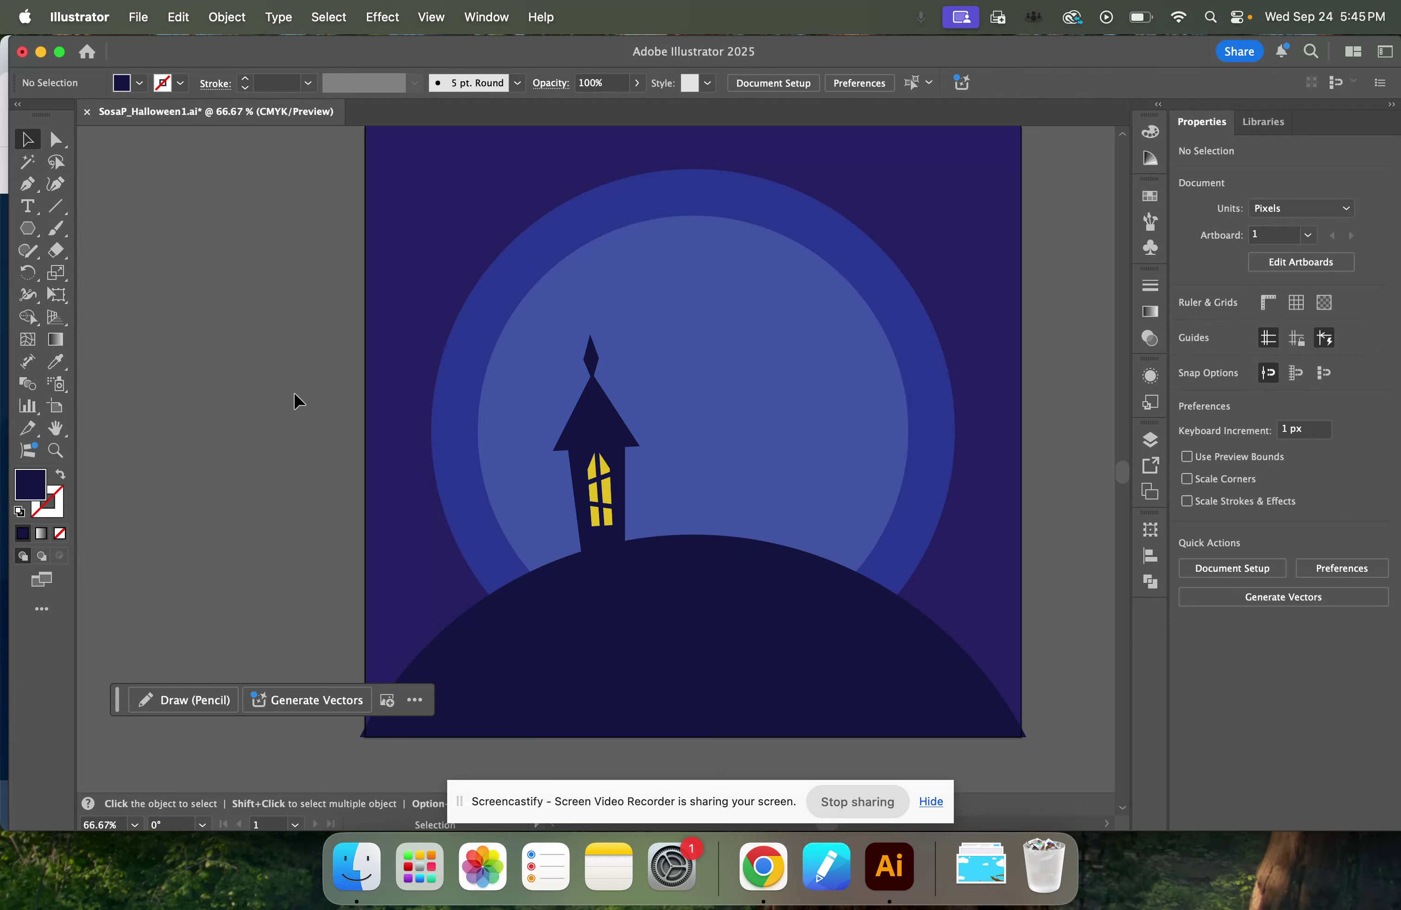
# Create a dark navy polygon with 3 sides and a 53.953 px radius on the moon beside the tower.
pyautogui.click(19, 235)
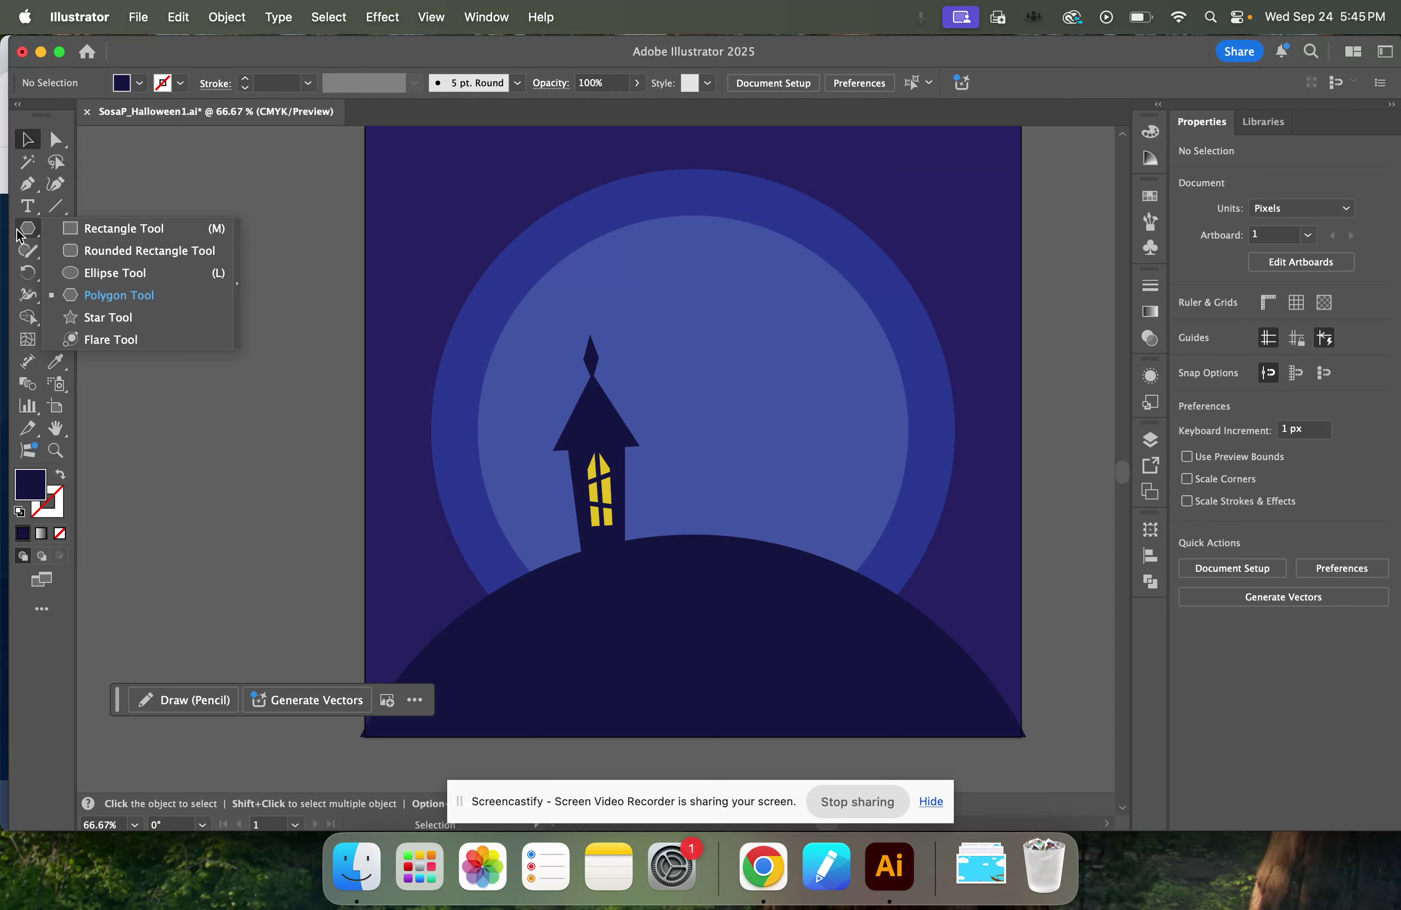
pyautogui.click(121, 295)
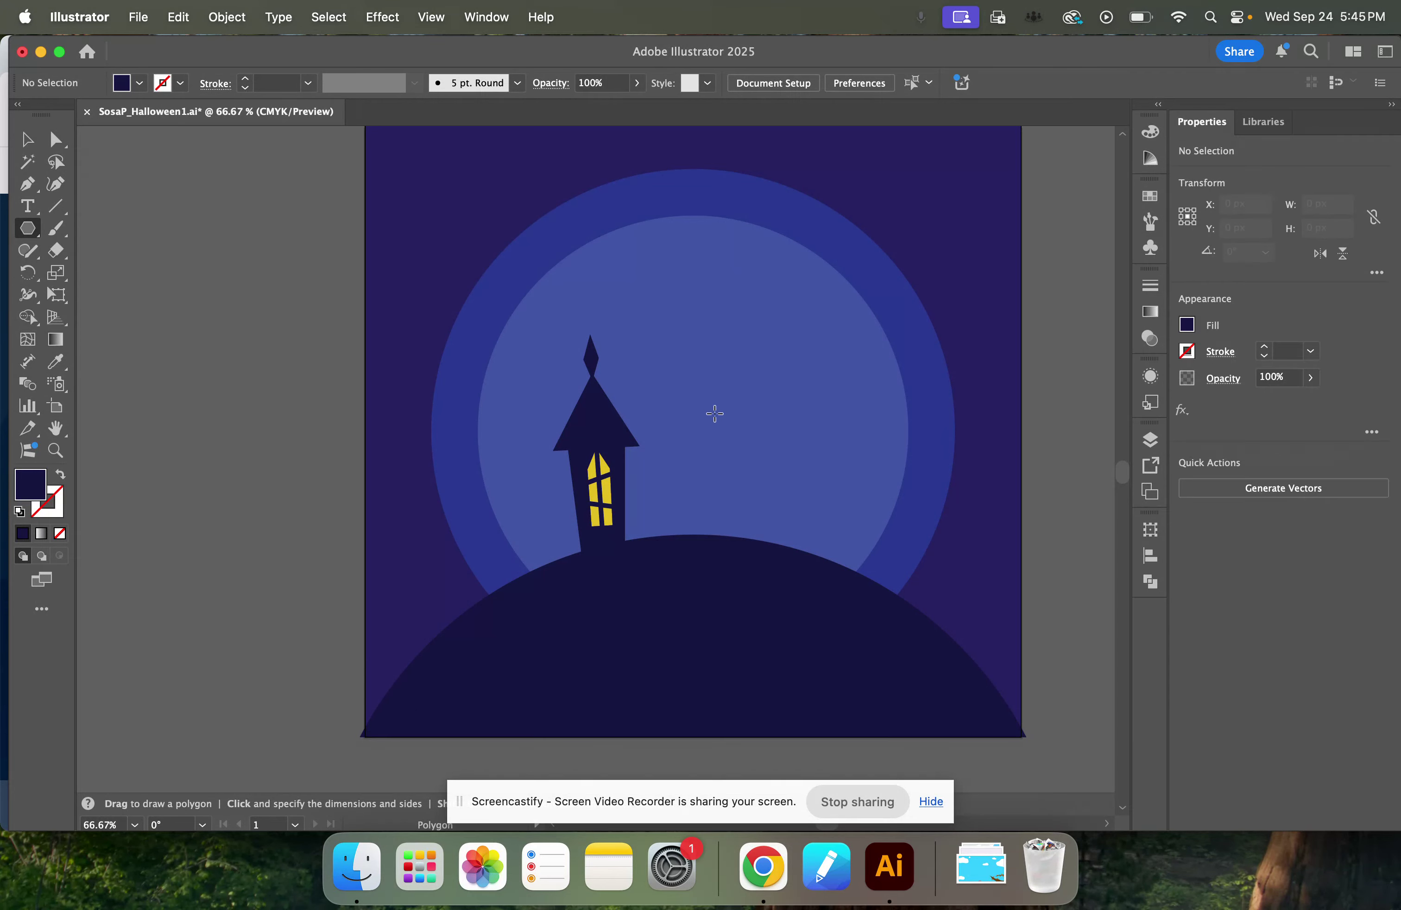
pyautogui.moveTo(715, 413); pyautogui.dragTo(769, 436)
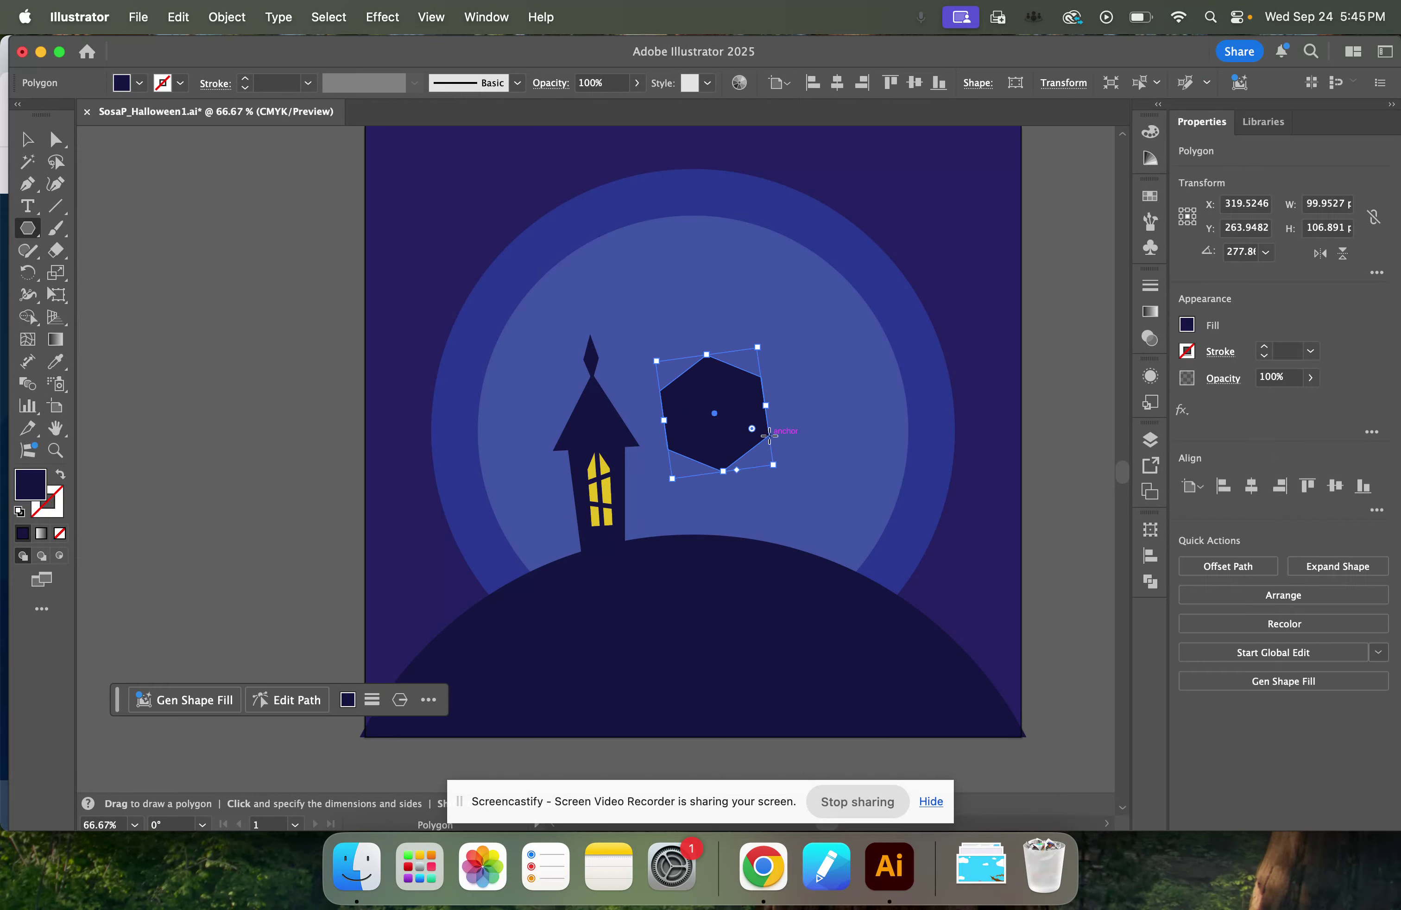
pyautogui.press('super+z')
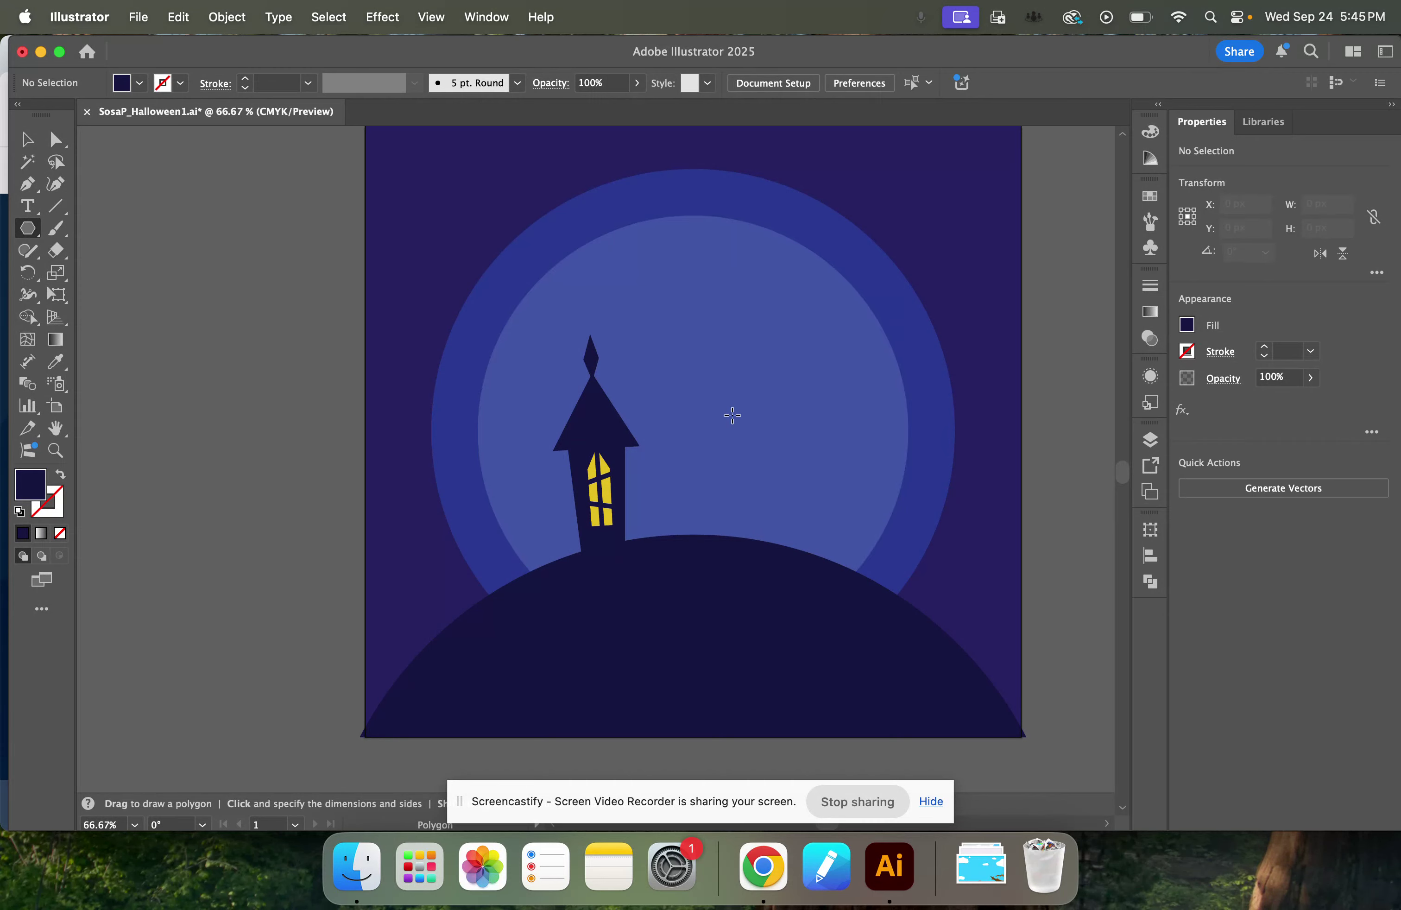
pyautogui.click(732, 415)
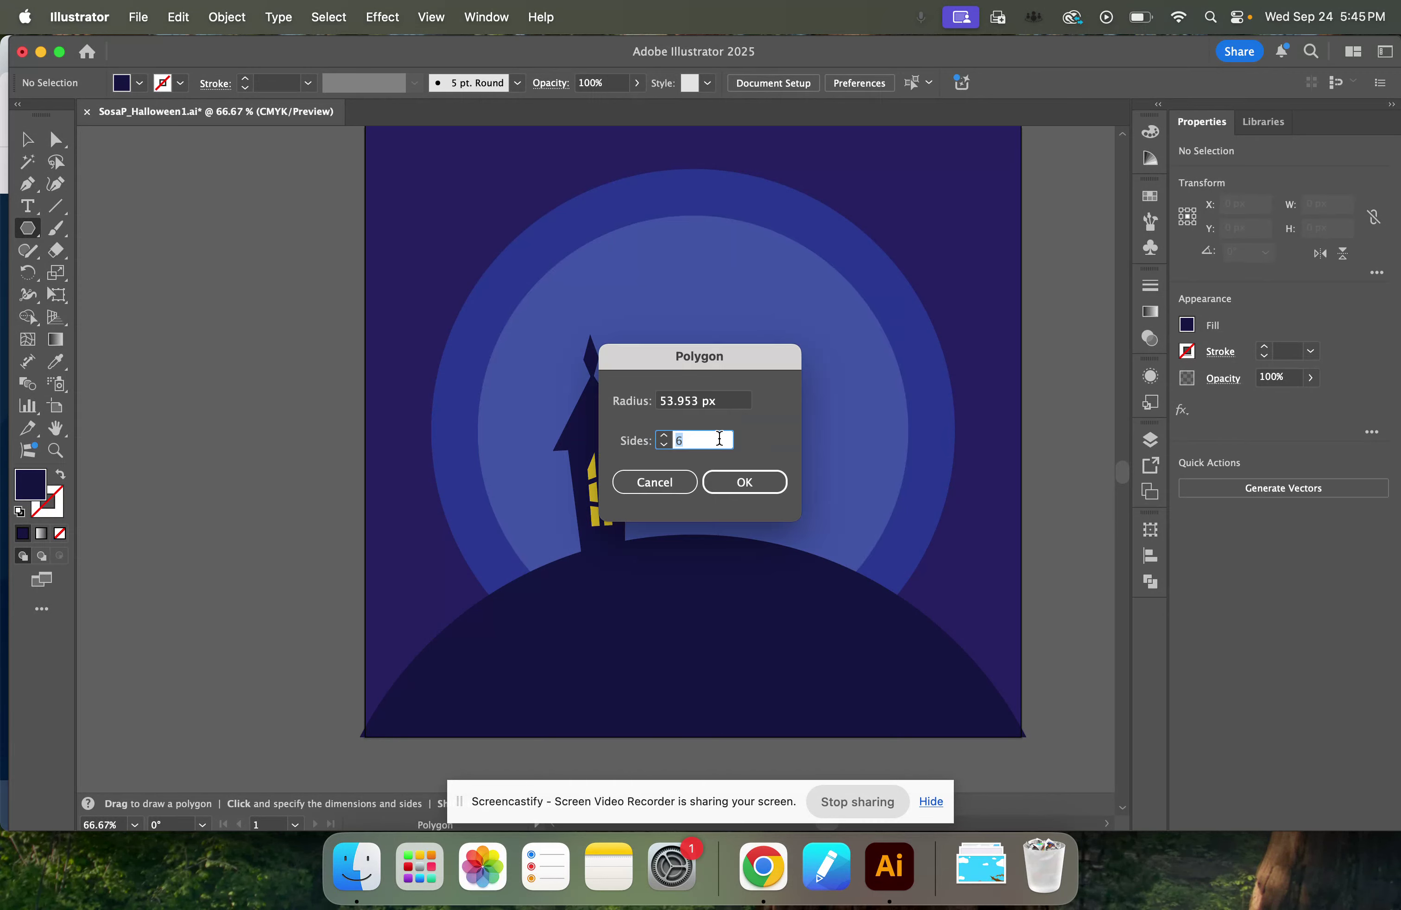
pyautogui.write('3')
pyautogui.press('Return')
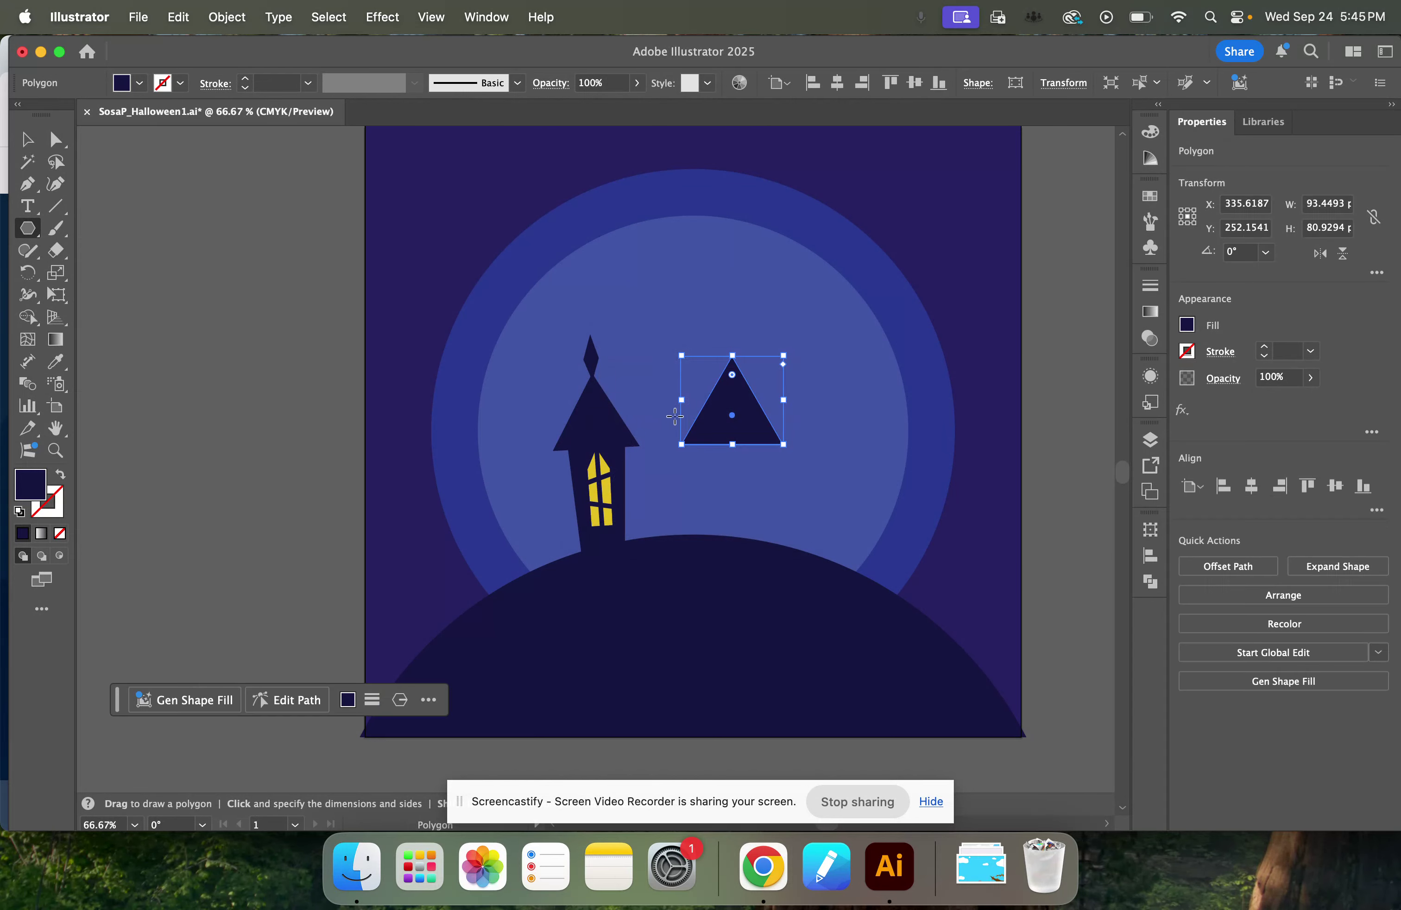
# Widen the triangle to about 145 px and place it against the tower's roof, just above the hill.
pyautogui.click(27, 139)
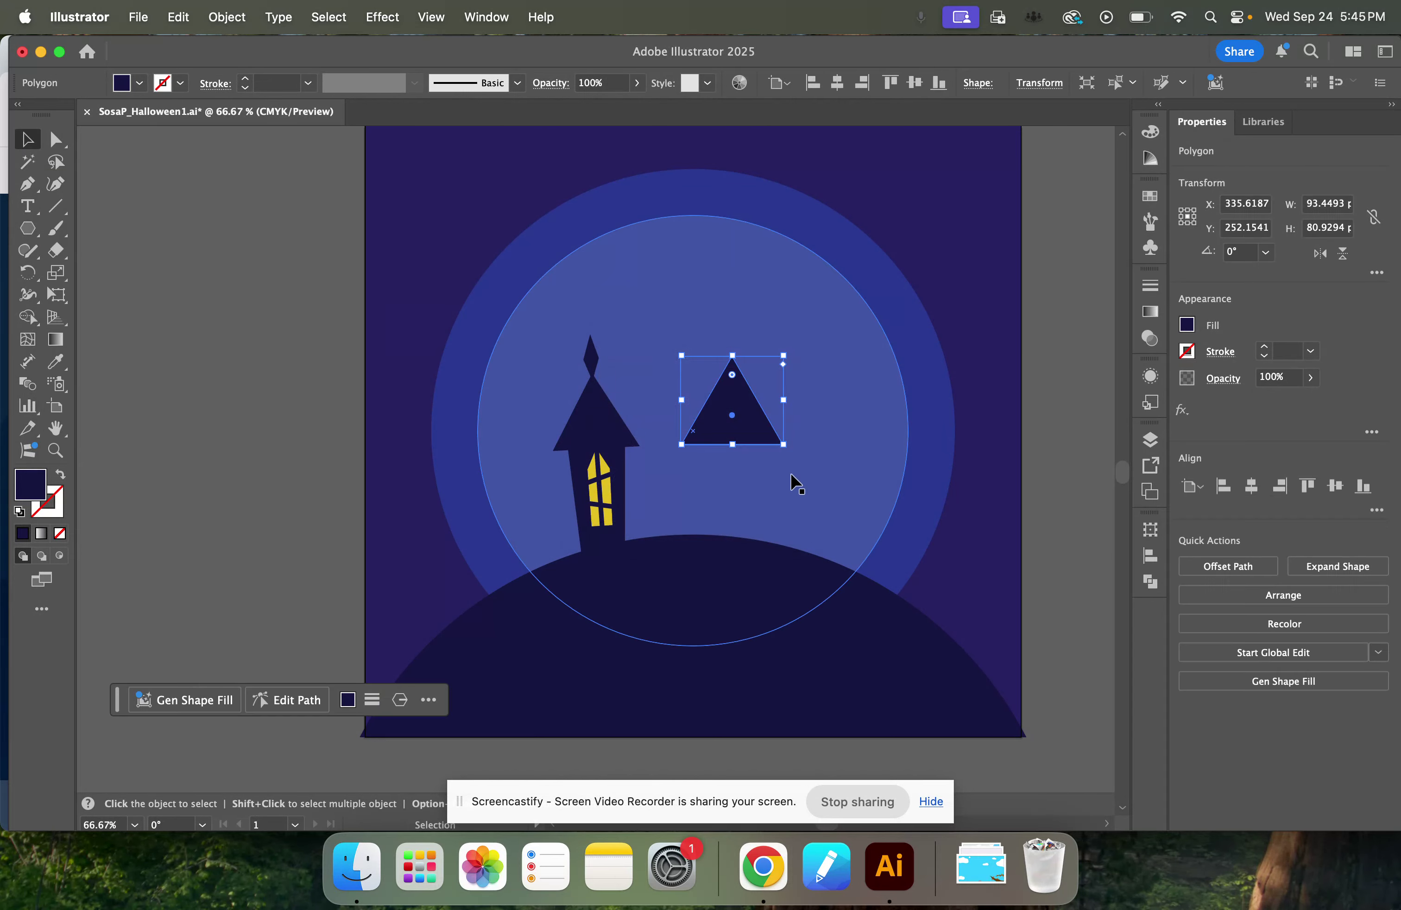
pyautogui.click(683, 402)
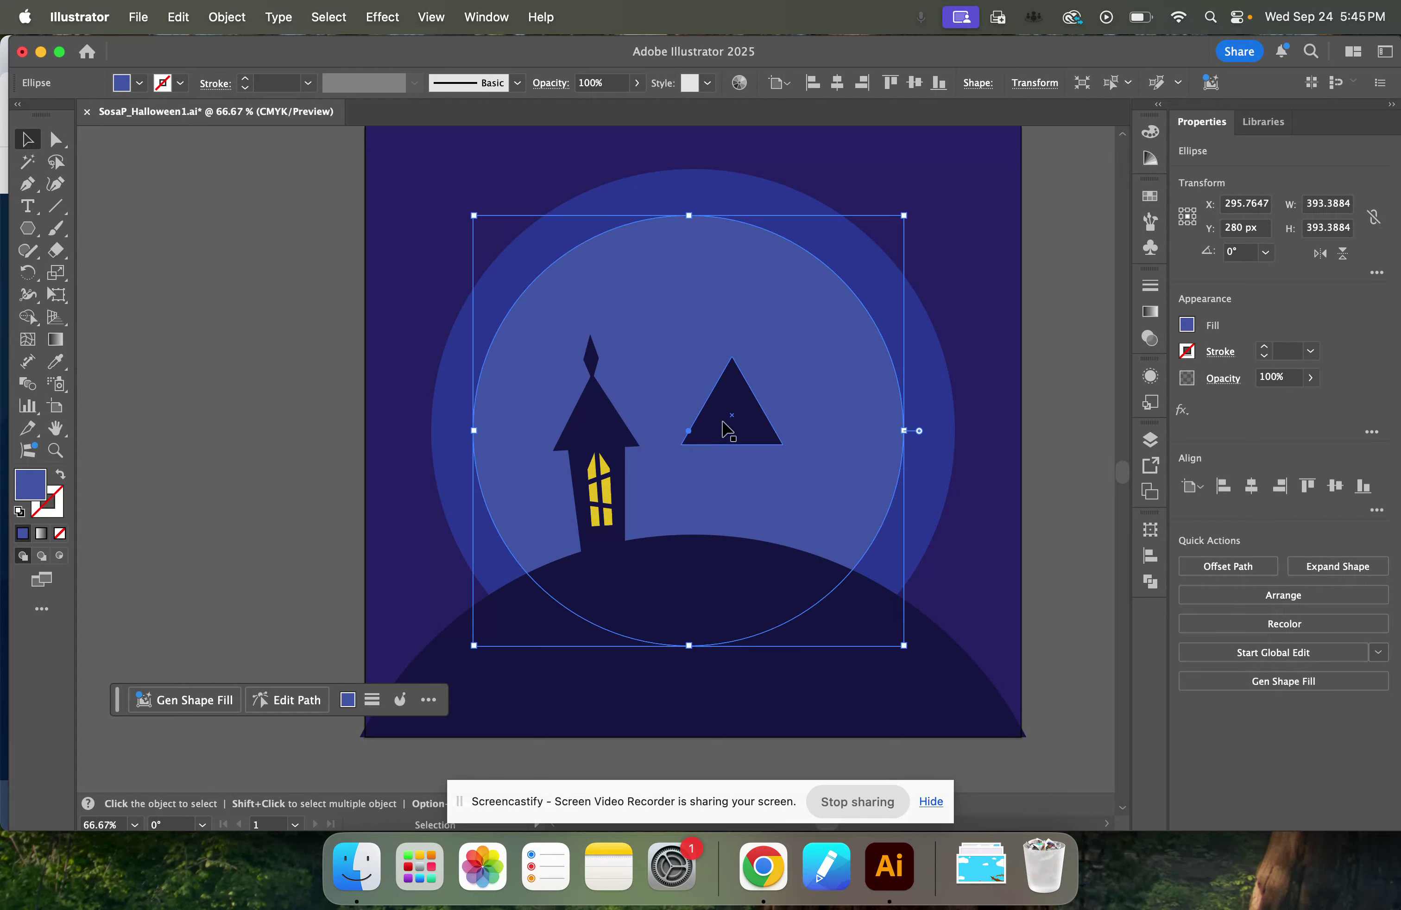
pyautogui.click(695, 408)
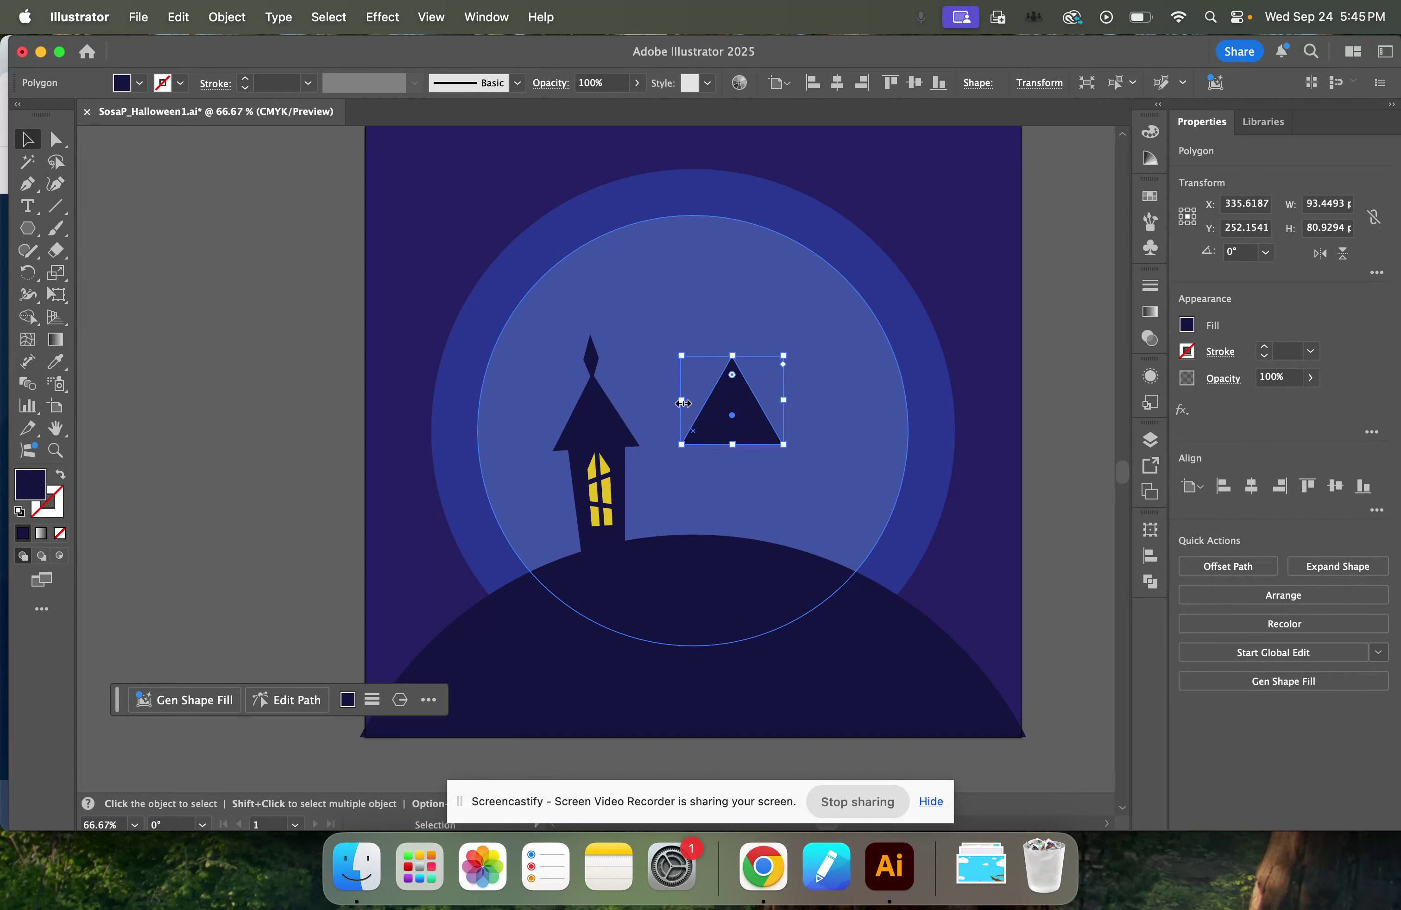
pyautogui.moveTo(683, 402); pyautogui.dragTo(712, 468)
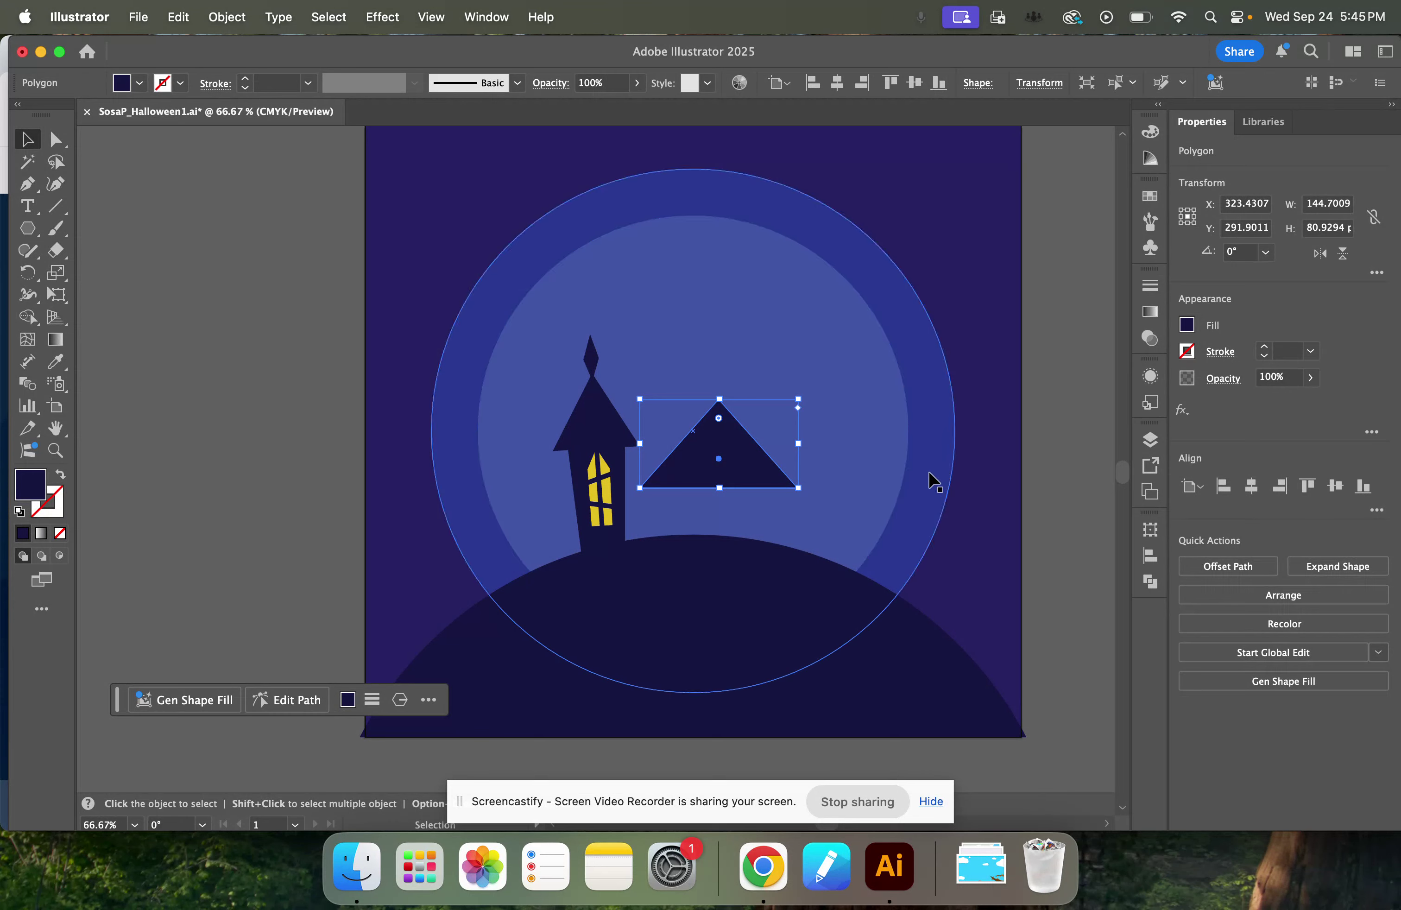
pyautogui.moveTo(763, 464); pyautogui.dragTo(761, 419)
pyautogui.press('super+z')
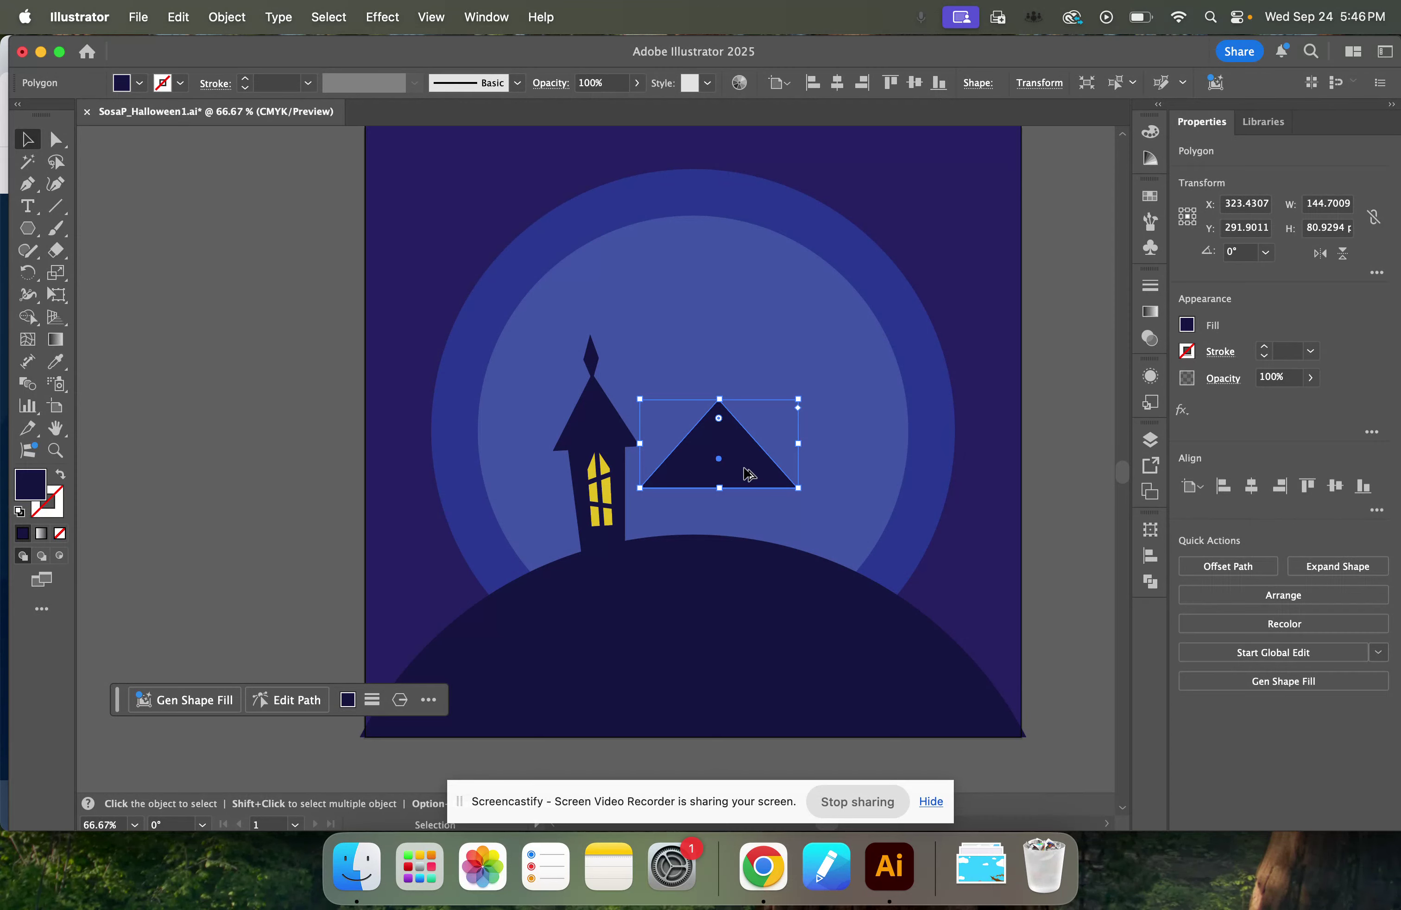
# Duplicate the dark triangle directly above the original, scale the copy to about 105 px wide around its centre, and deselect it.
pyautogui.moveTo(747, 467); pyautogui.dragTo(747, 352)
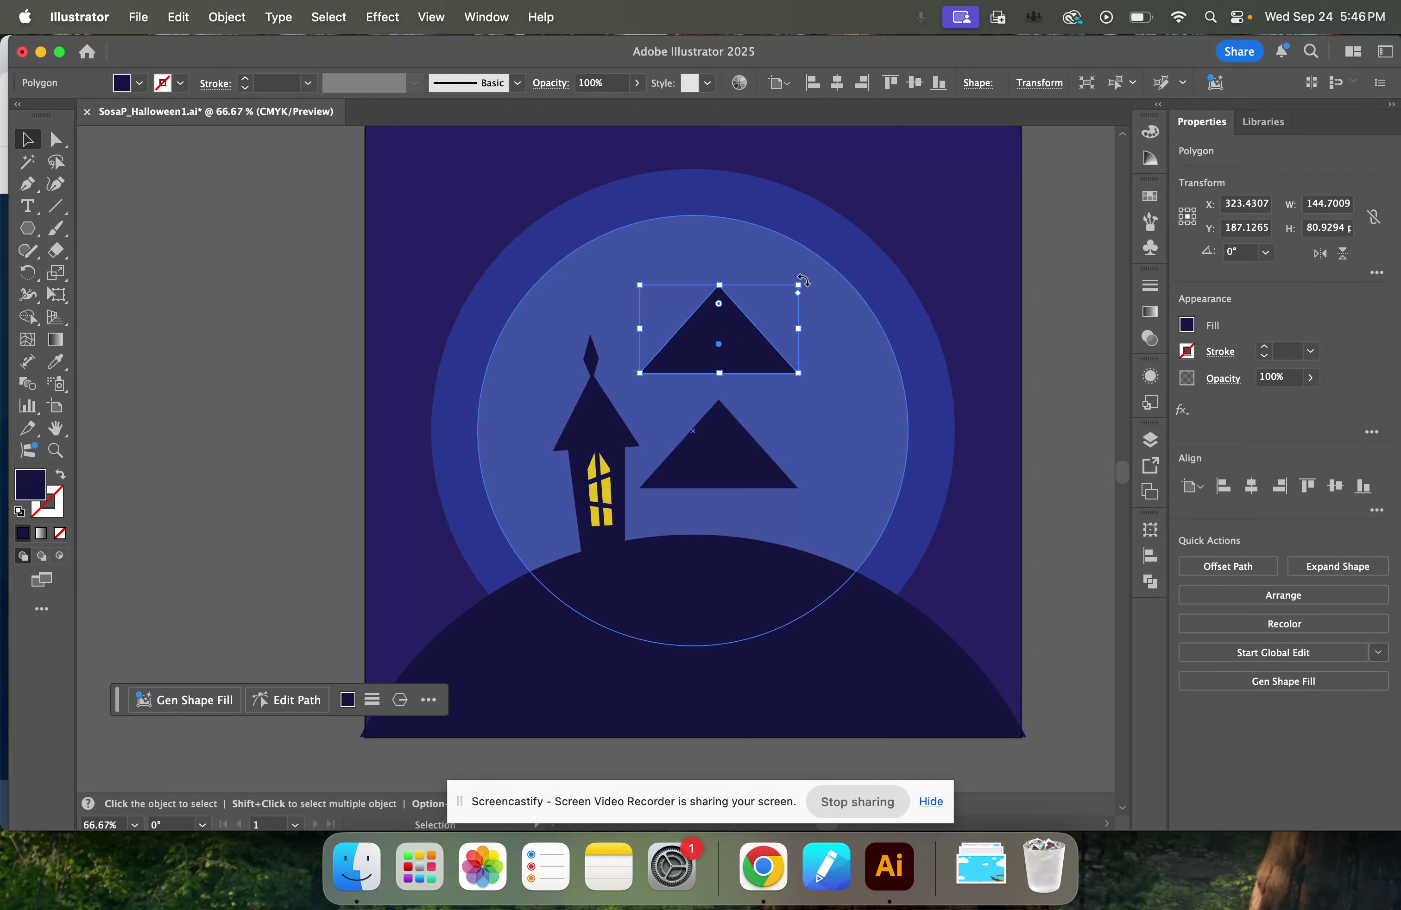
pyautogui.moveTo(799, 287); pyautogui.dragTo(733, 361)
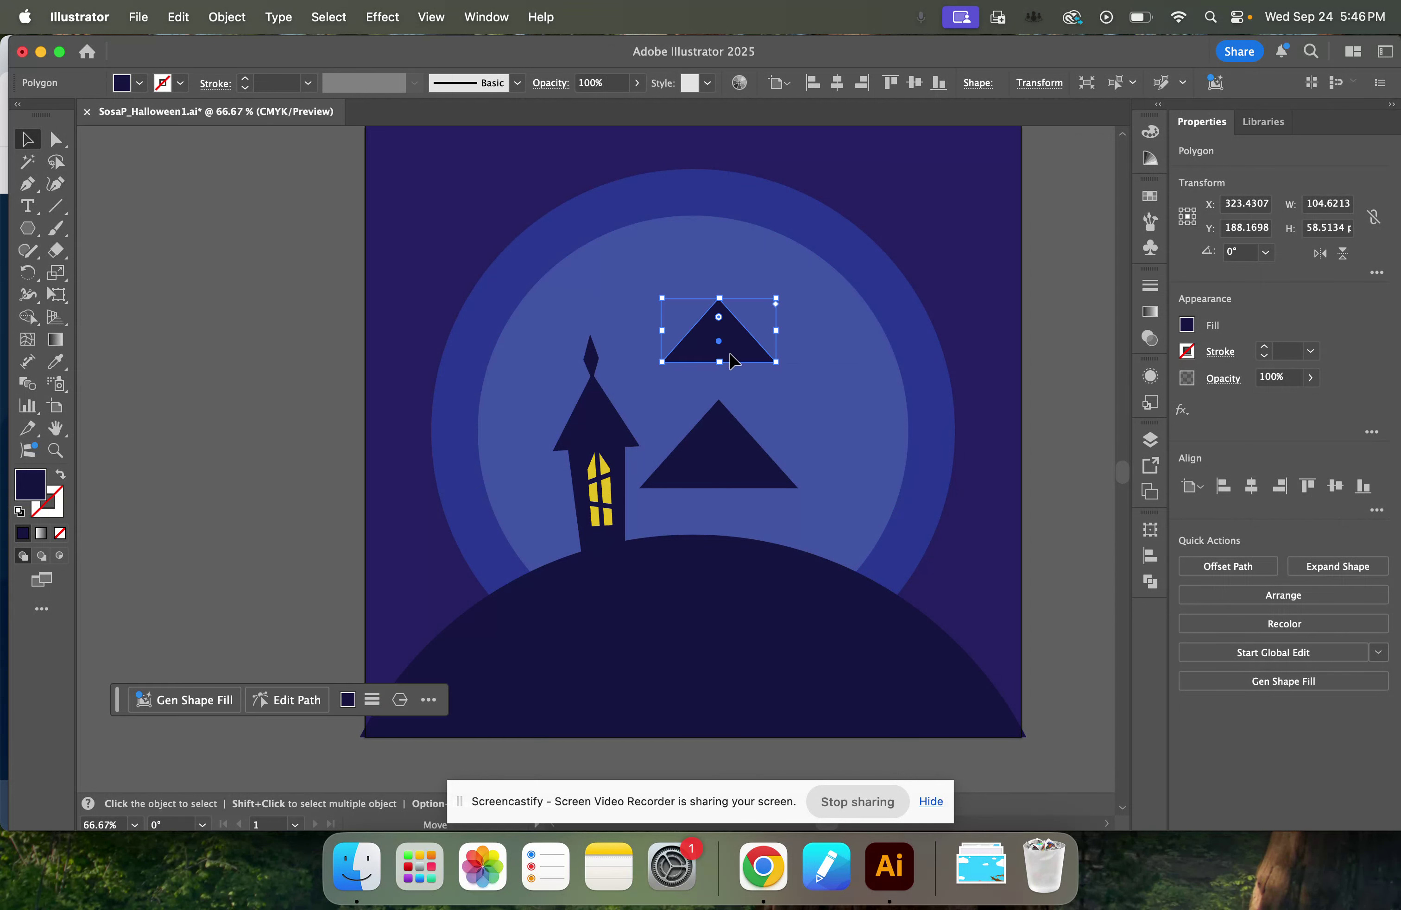
pyautogui.click(593, 360)
pyautogui.click(248, 383)
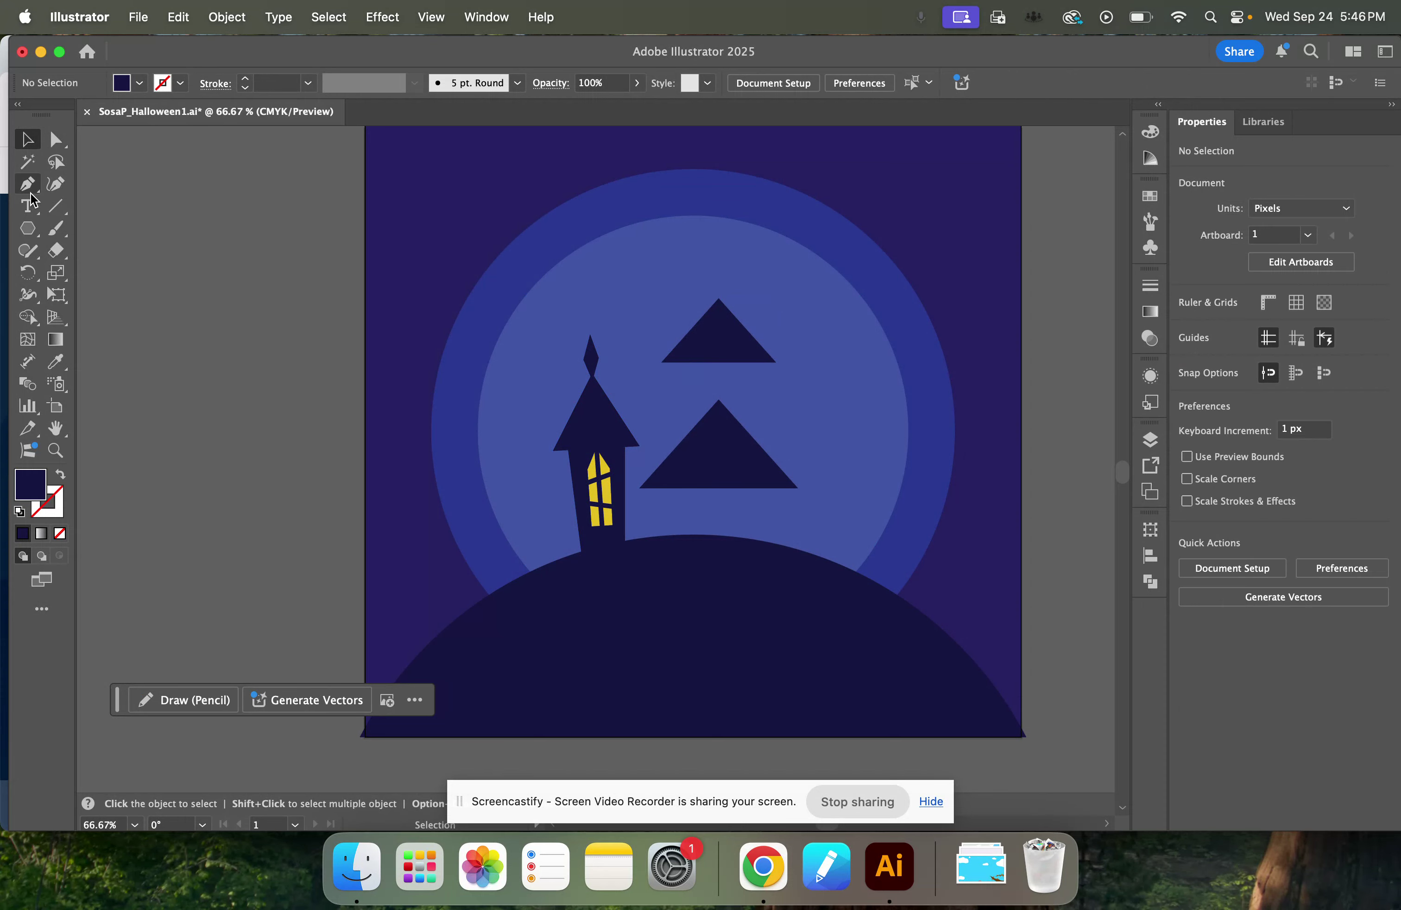
# Draw a dark navy rectangle about 72 by 191 px and centre it horizontally over the two triangles.
pyautogui.click(24, 233)
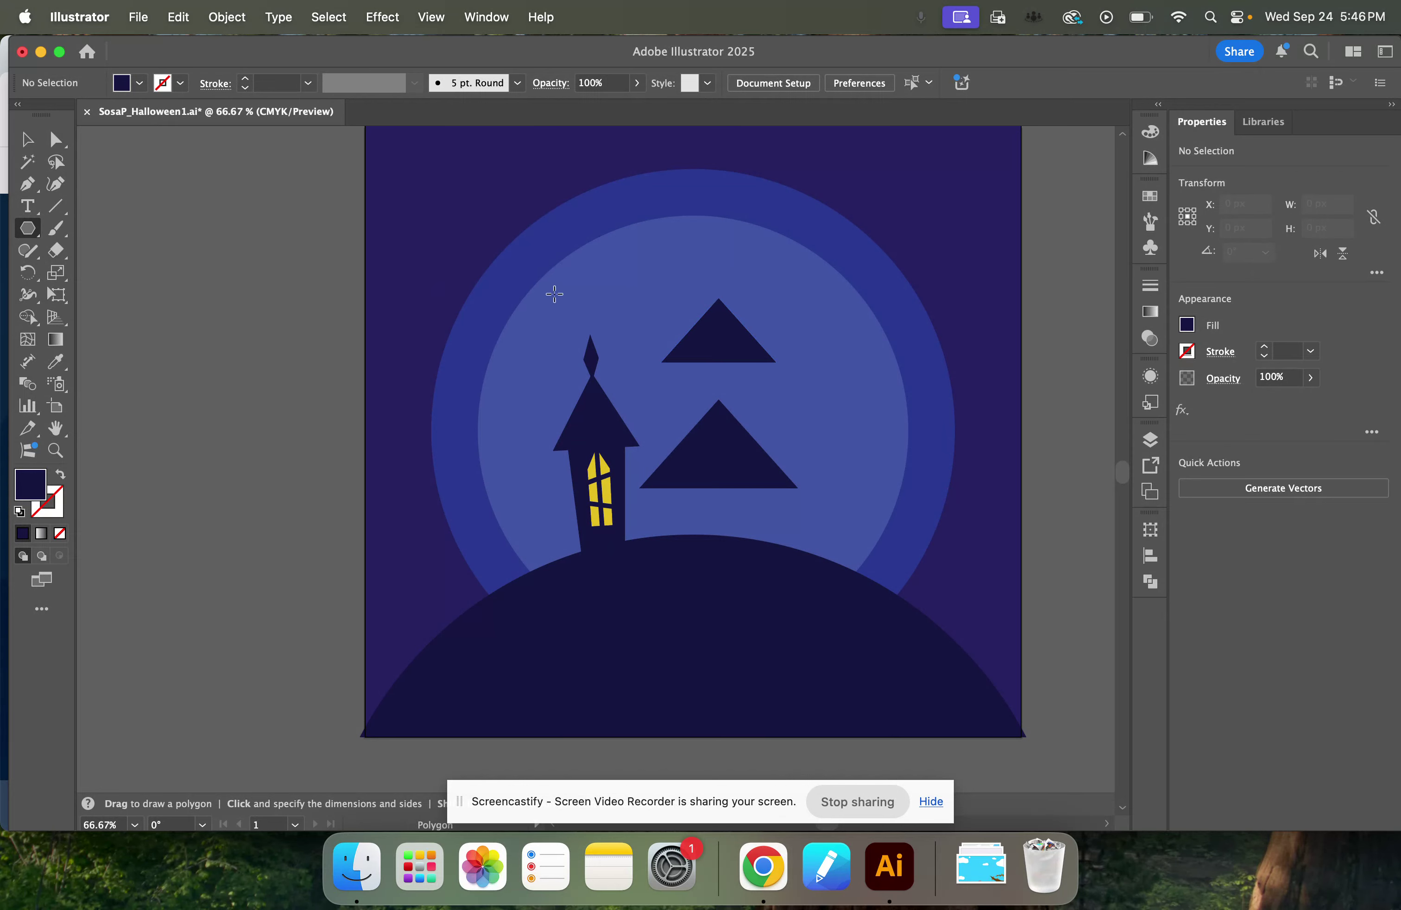
pyautogui.moveTo(24, 234); pyautogui.dragTo(118, 229)
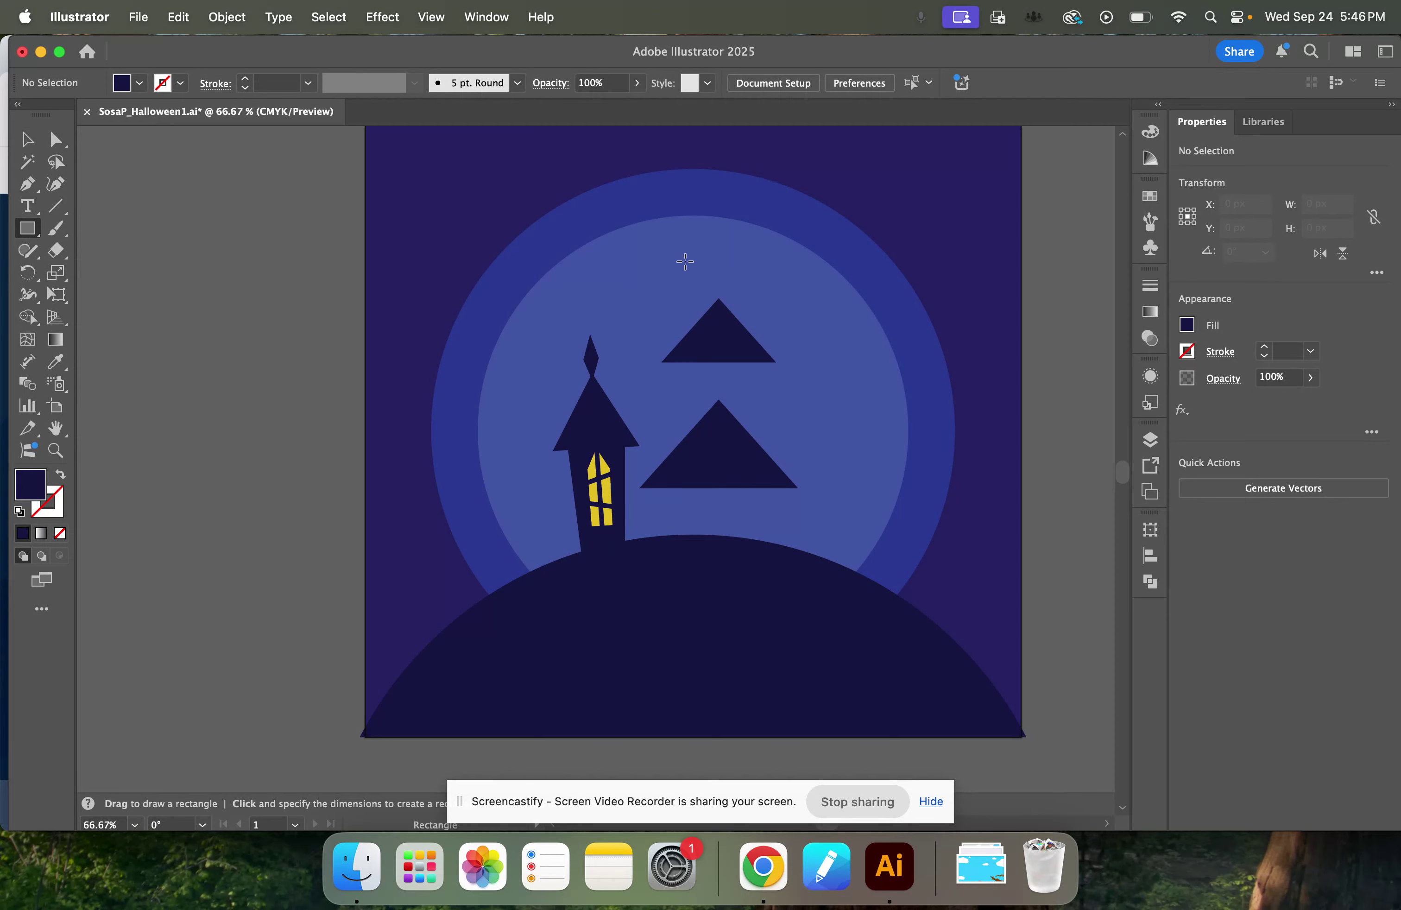
pyautogui.moveTo(686, 256); pyautogui.dragTo(765, 467)
pyautogui.press('v')
pyautogui.moveTo(742, 403); pyautogui.dragTo(735, 405)
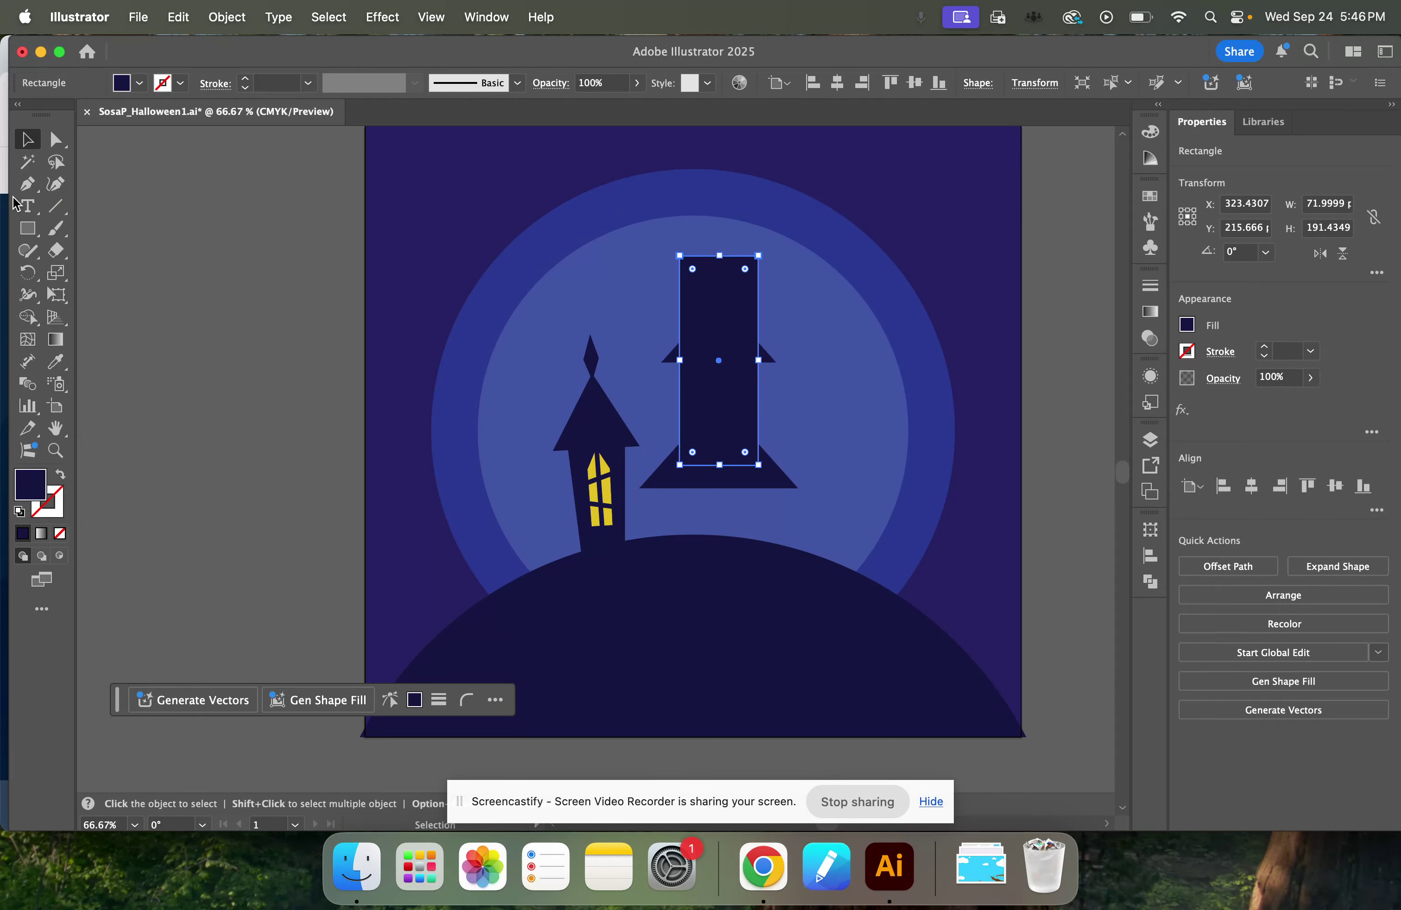
# Add an anchor point at the middle of the tall rectangle's top edge.
pyautogui.click(37, 197)
pyautogui.click(112, 207)
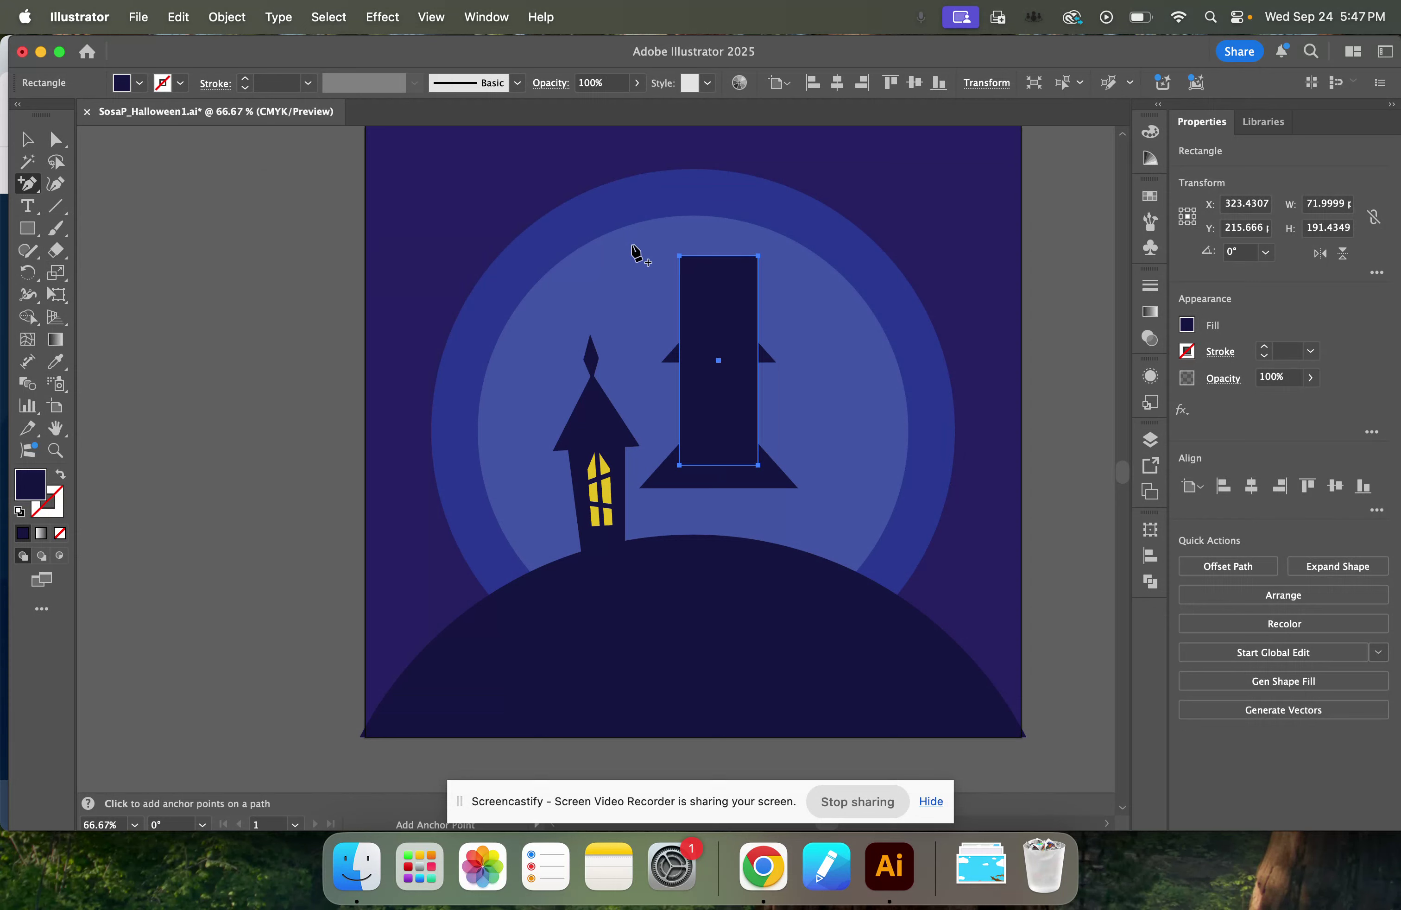
pyautogui.click(719, 256)
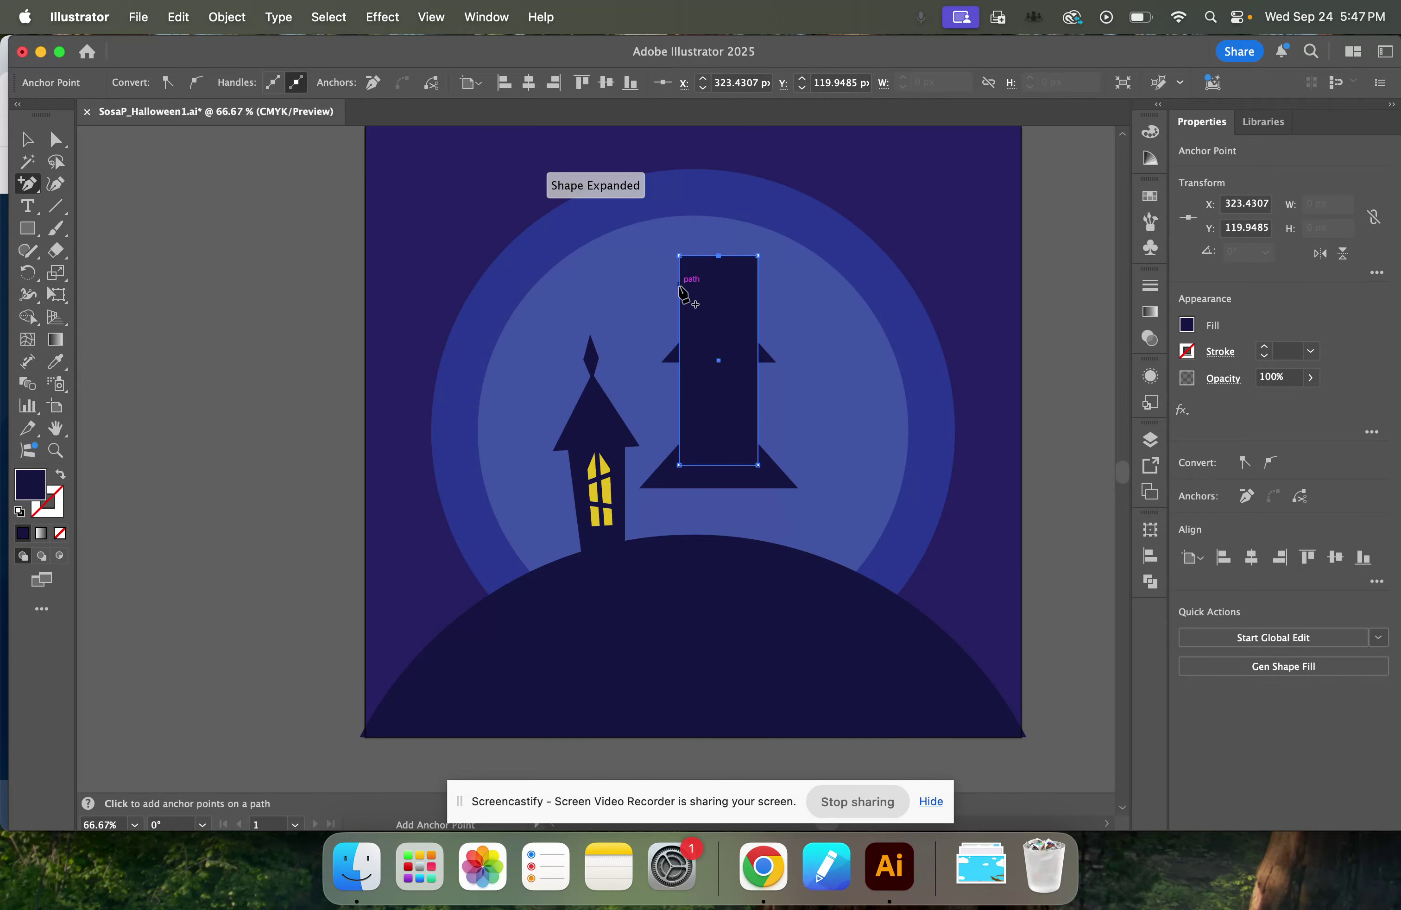
pyautogui.click(37, 188)
pyautogui.click(118, 228)
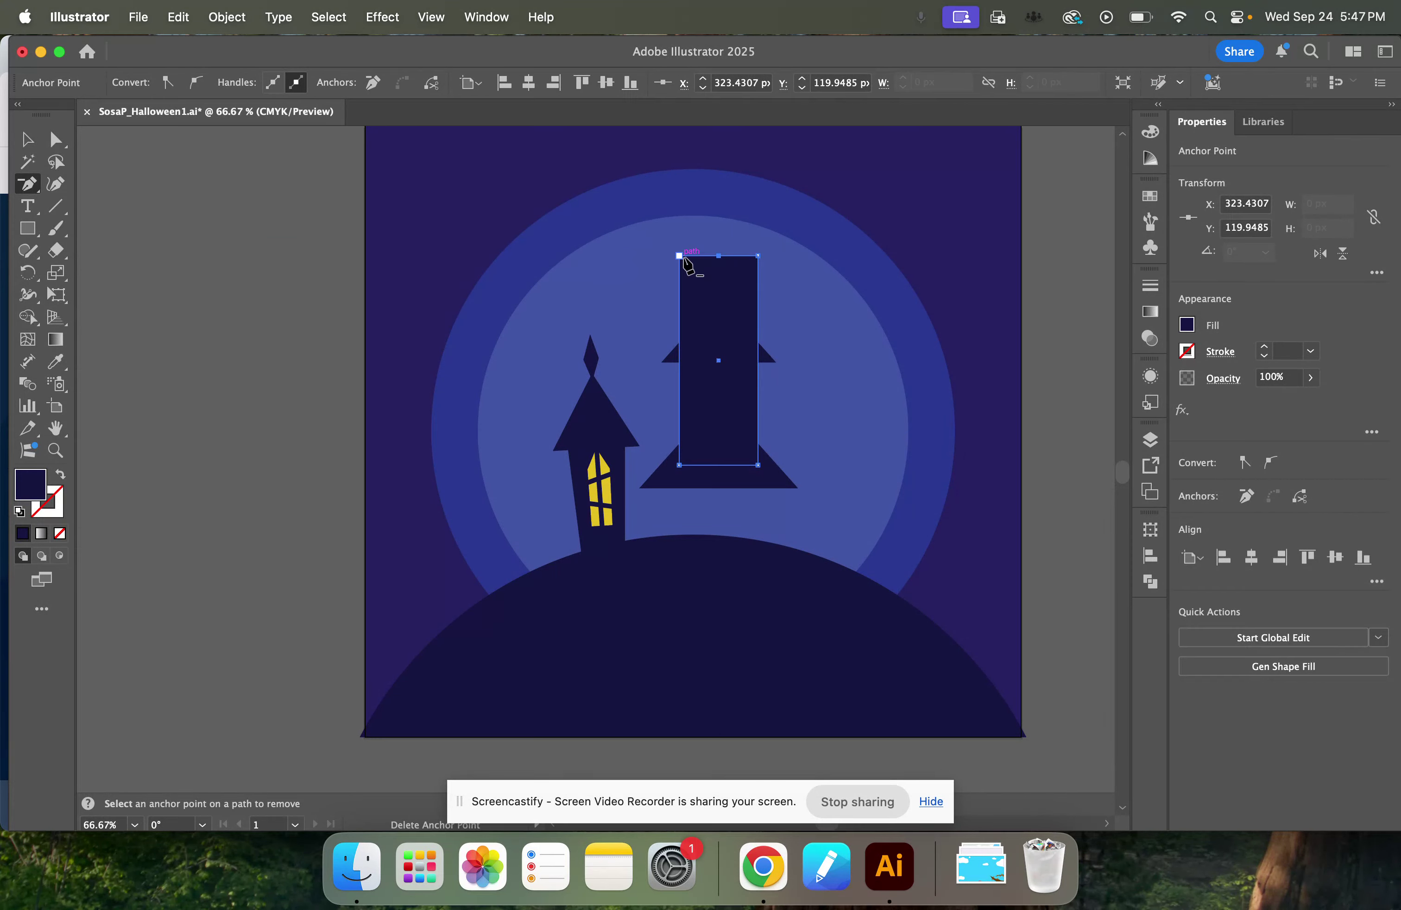
pyautogui.click(679, 256)
pyautogui.click(756, 257)
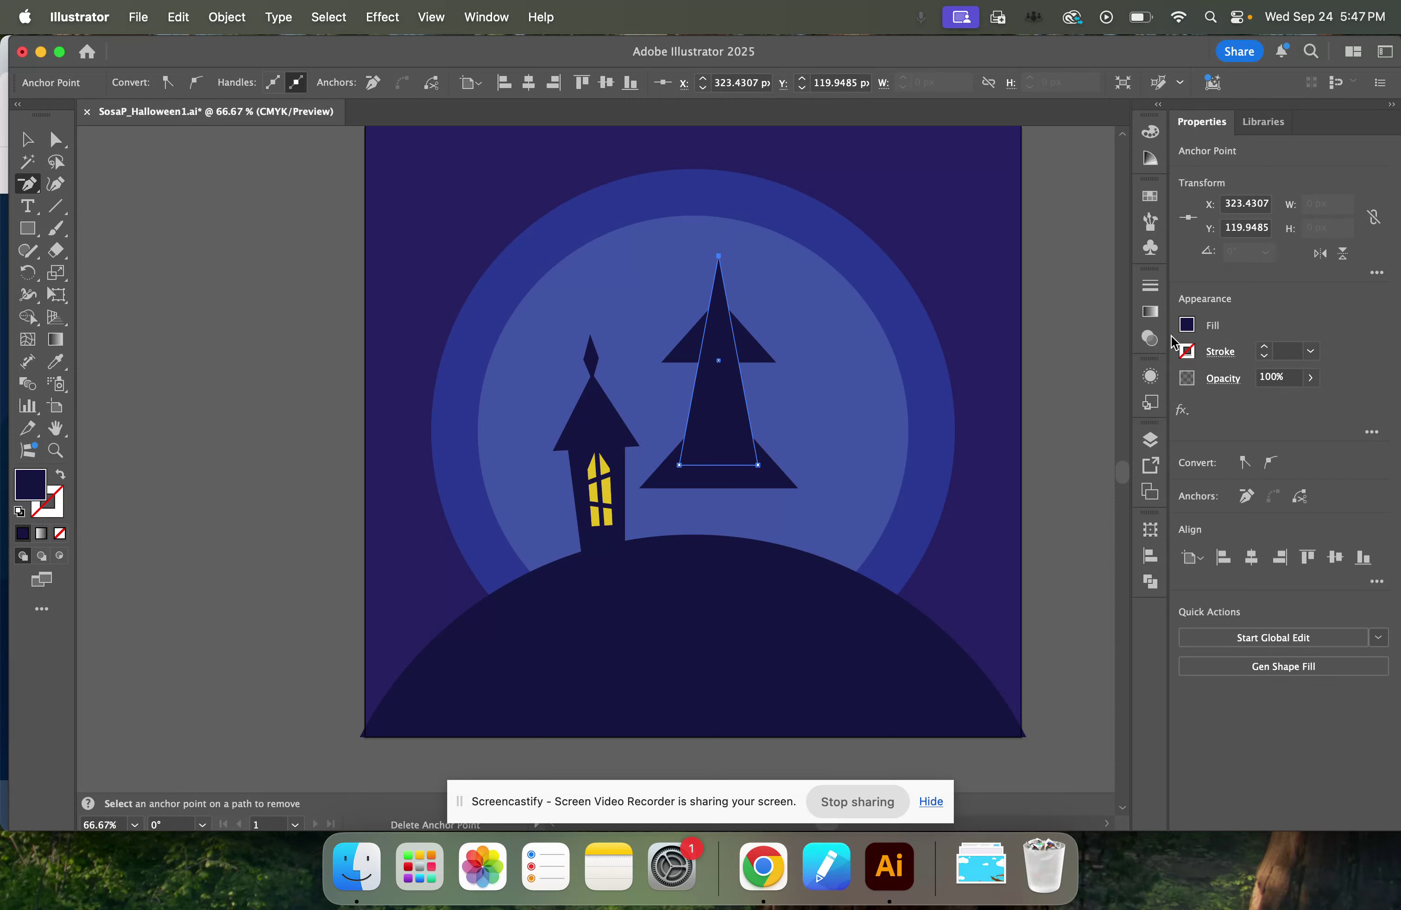
pyautogui.press('super+z')
pyautogui.press('super+z')
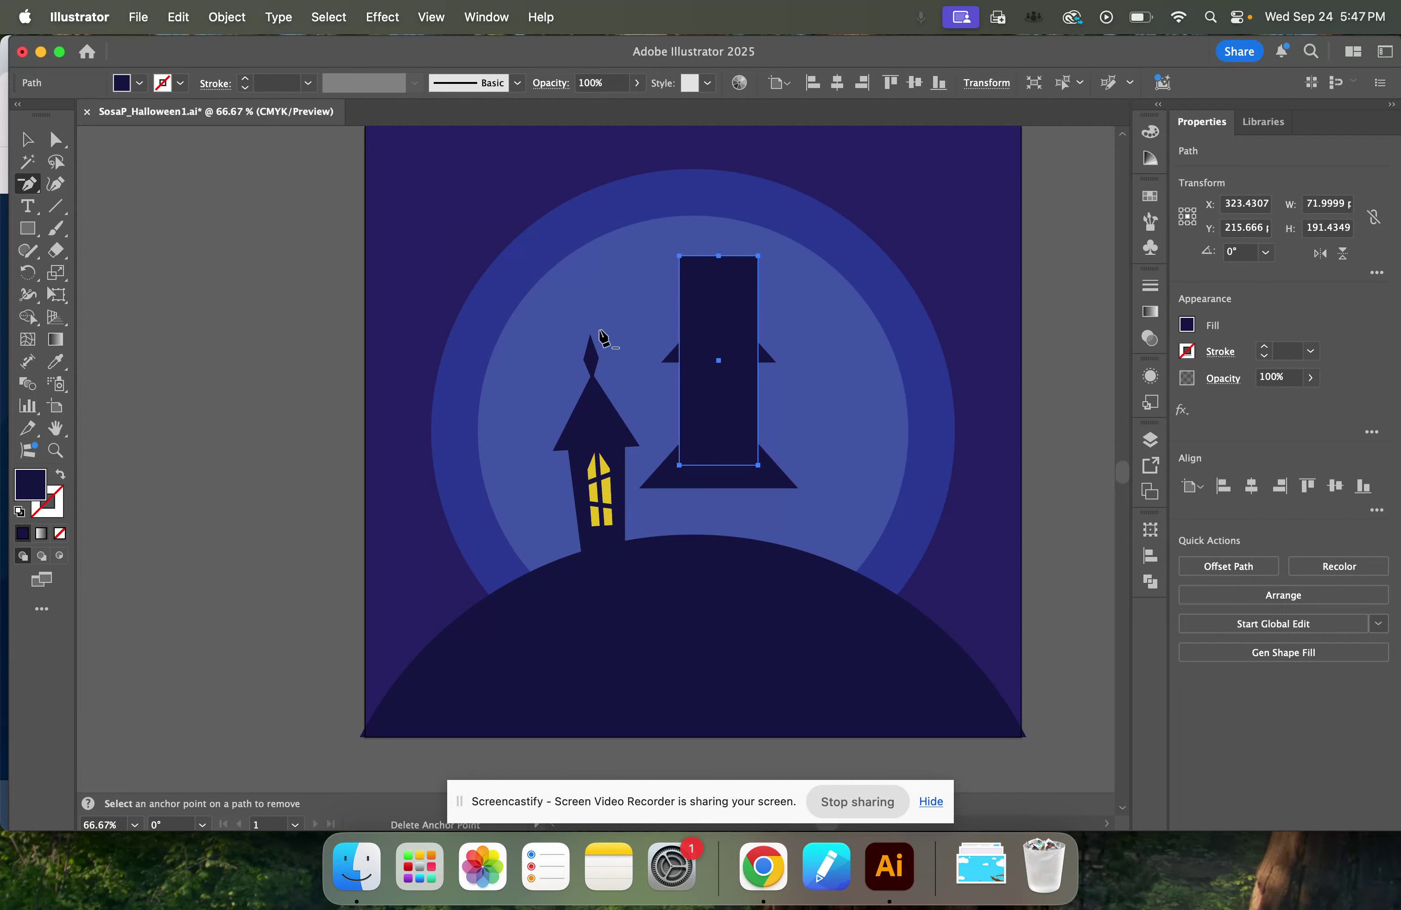
# Add an anchor point at the midpoint of each long side of the rectangle.
pyautogui.moveTo(27, 184); pyautogui.dragTo(118, 205)
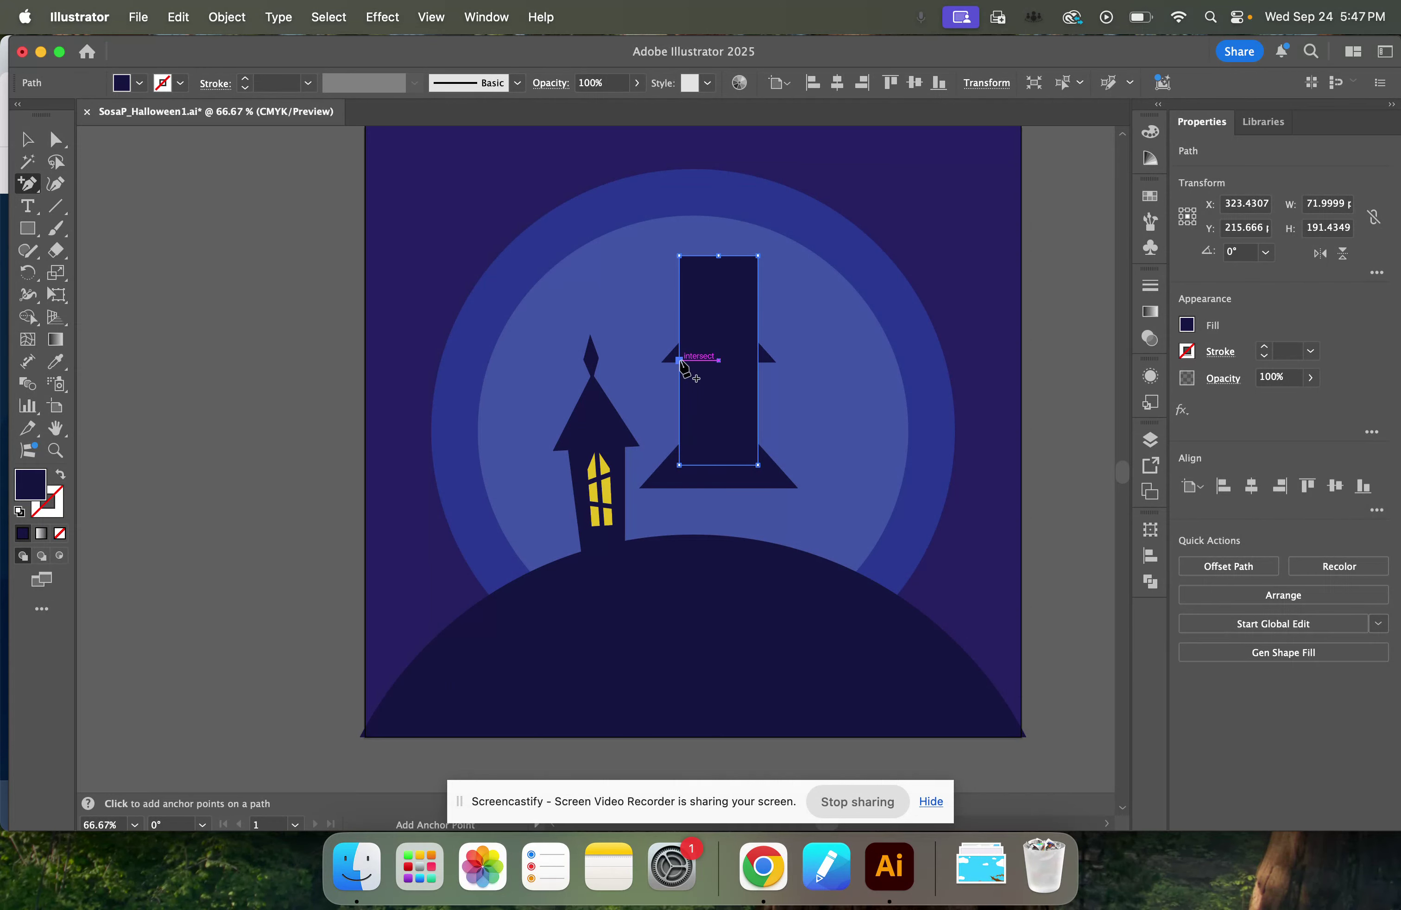
pyautogui.click(680, 360)
pyautogui.click(758, 360)
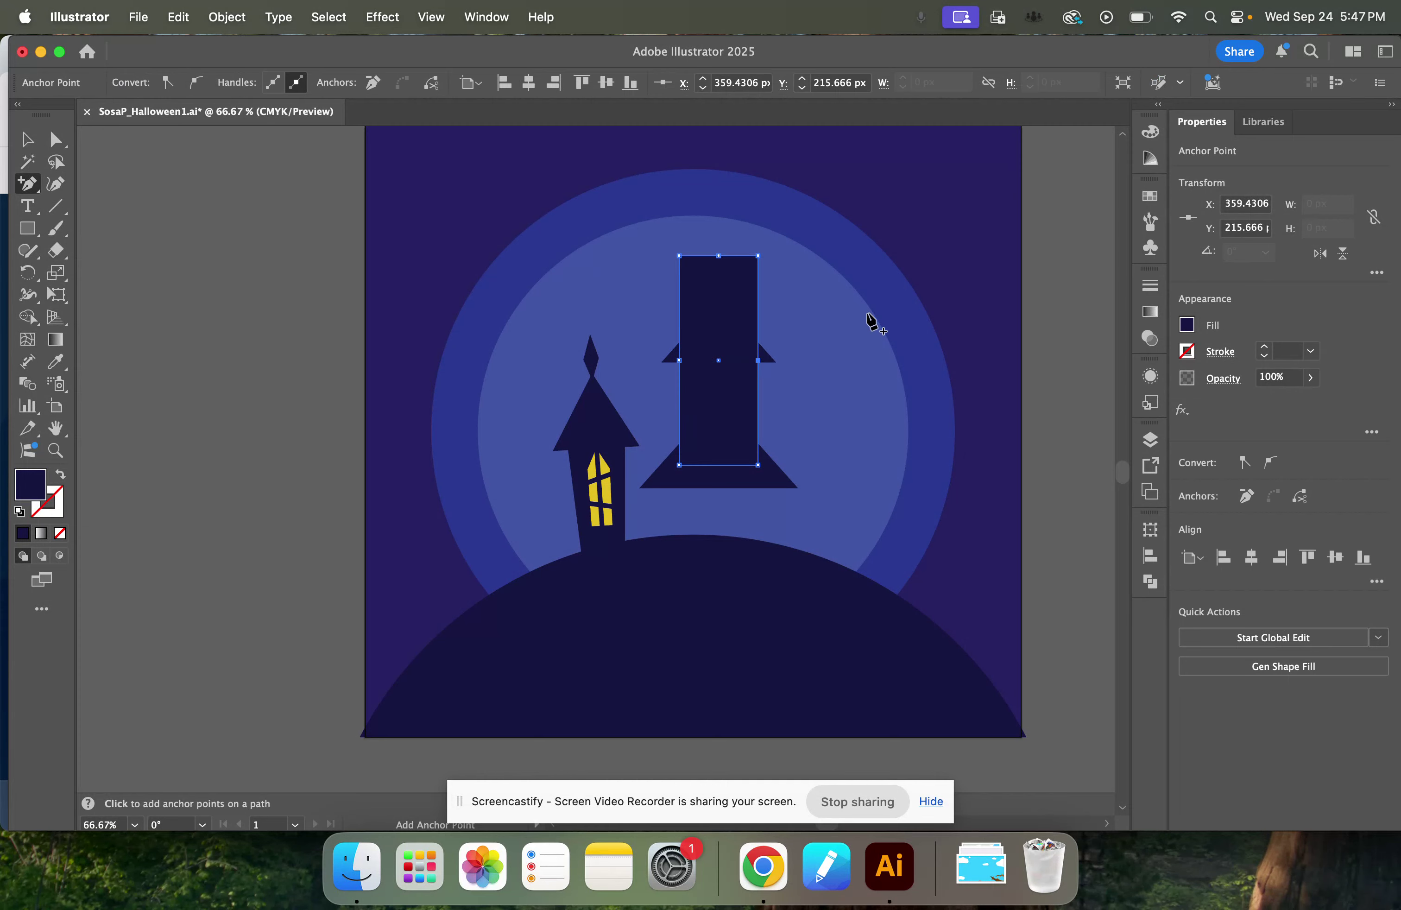
# Delete the rectangle's two upper corner anchor points so its upper half forms a pointed roof.
pyautogui.scroll(3, 872, 322)
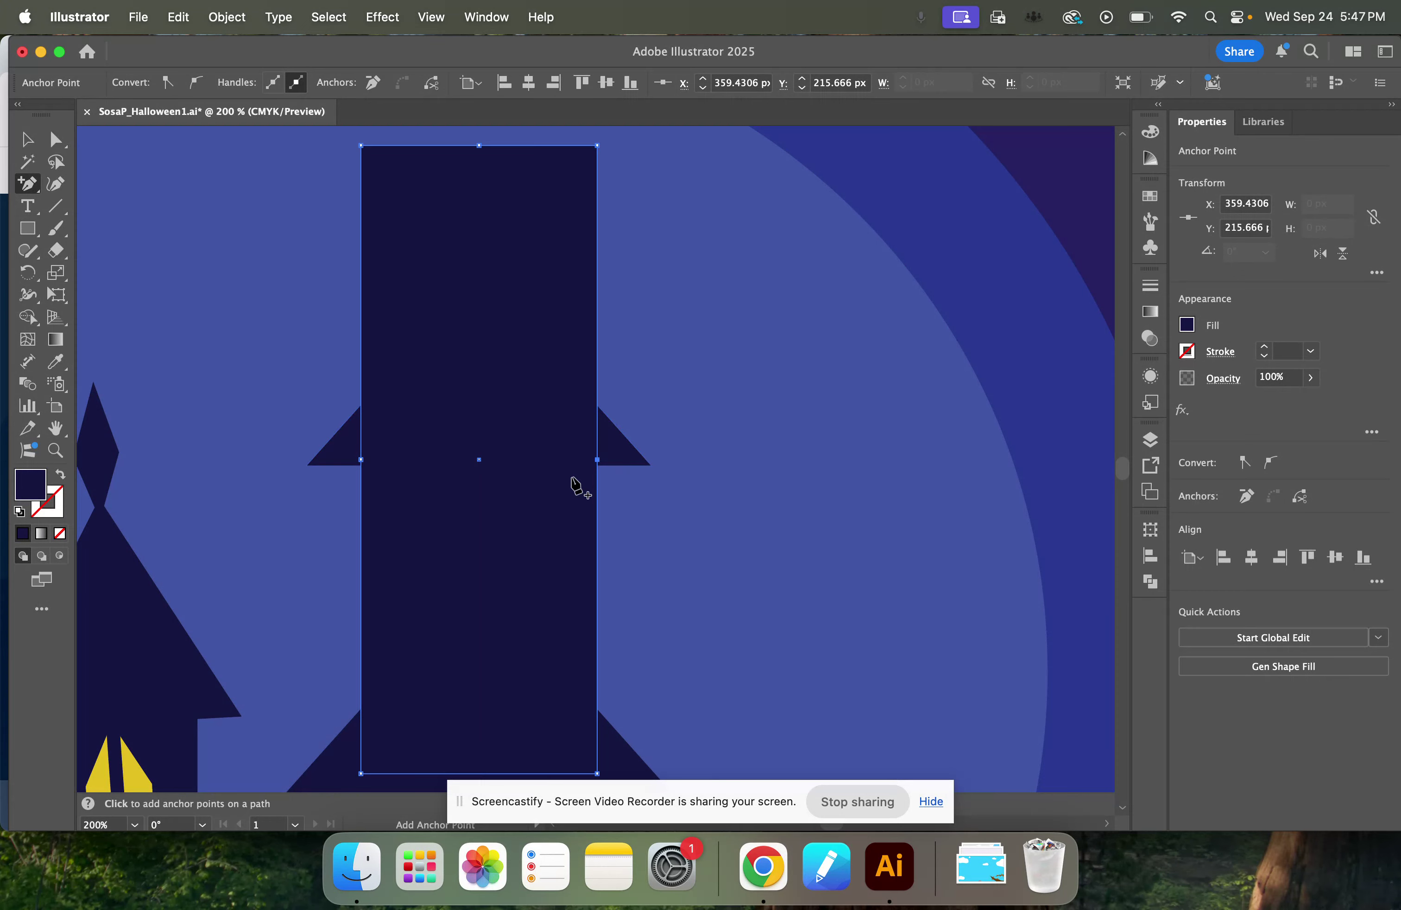
pyautogui.click(31, 189)
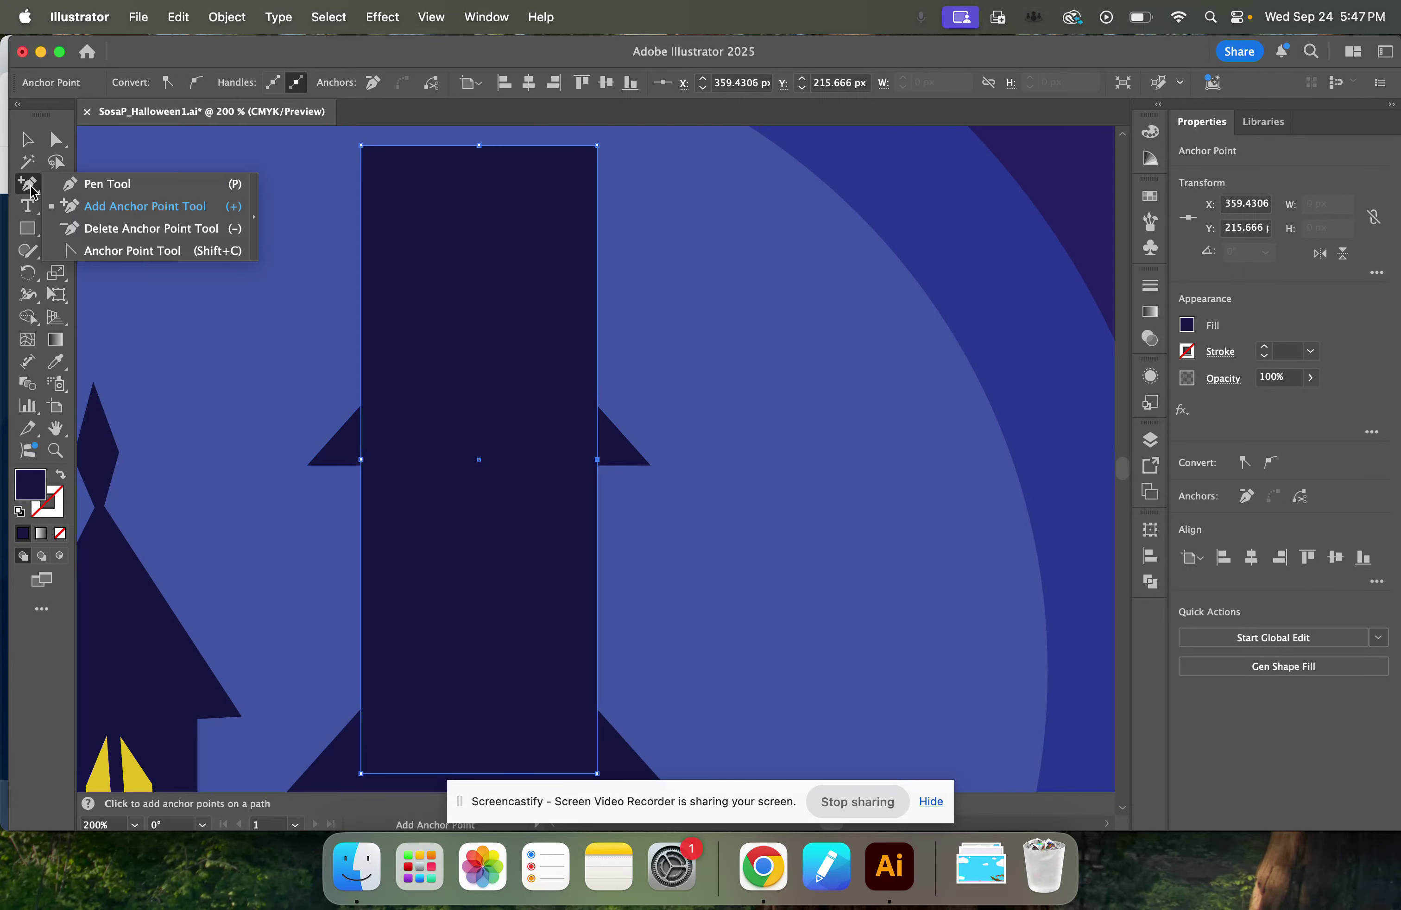
pyautogui.click(108, 228)
pyautogui.click(362, 146)
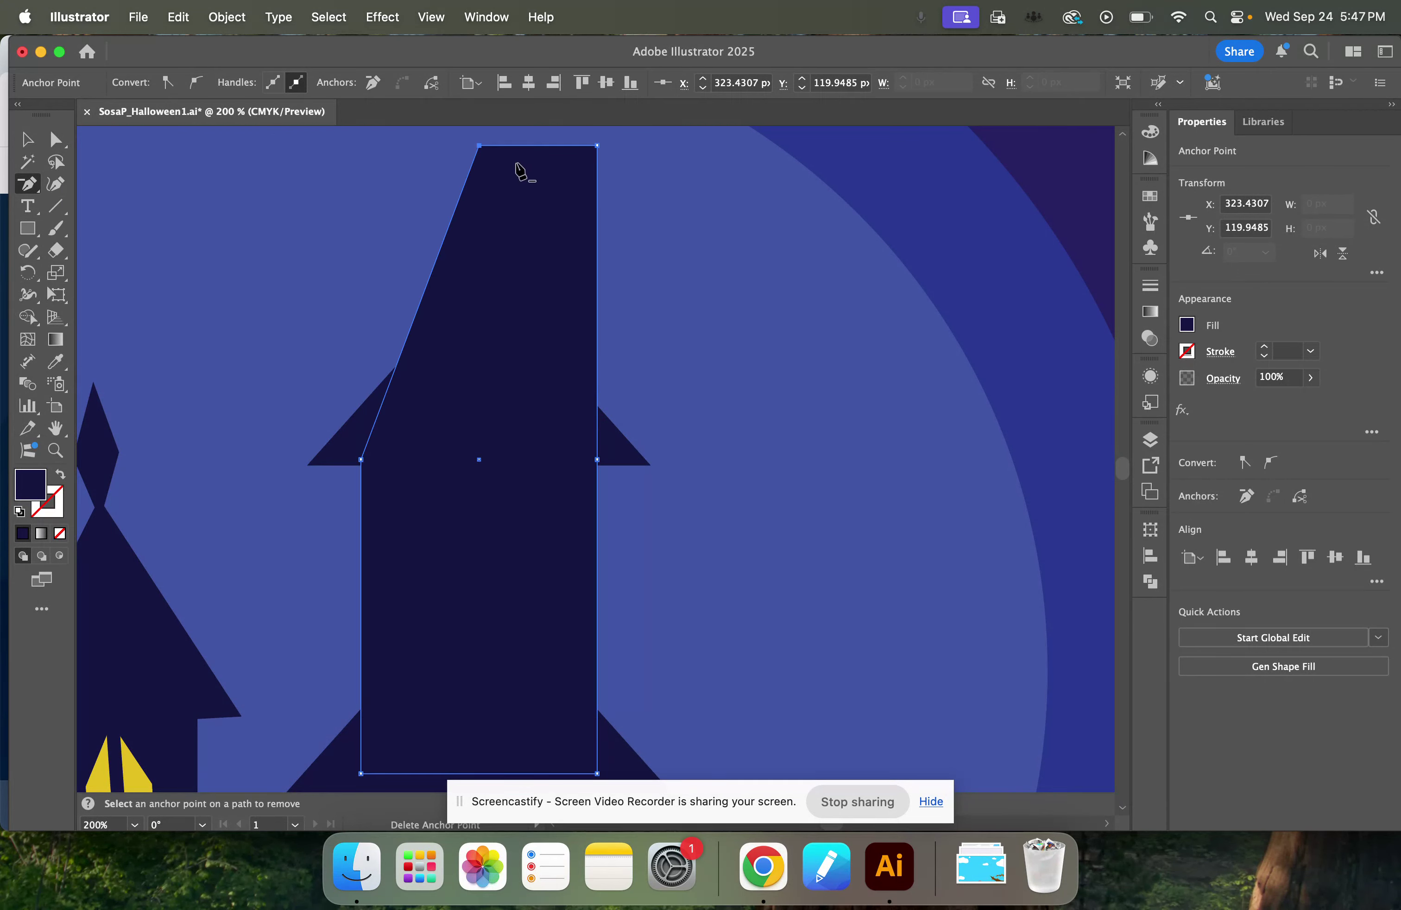
pyautogui.click(598, 146)
pyautogui.press('v')
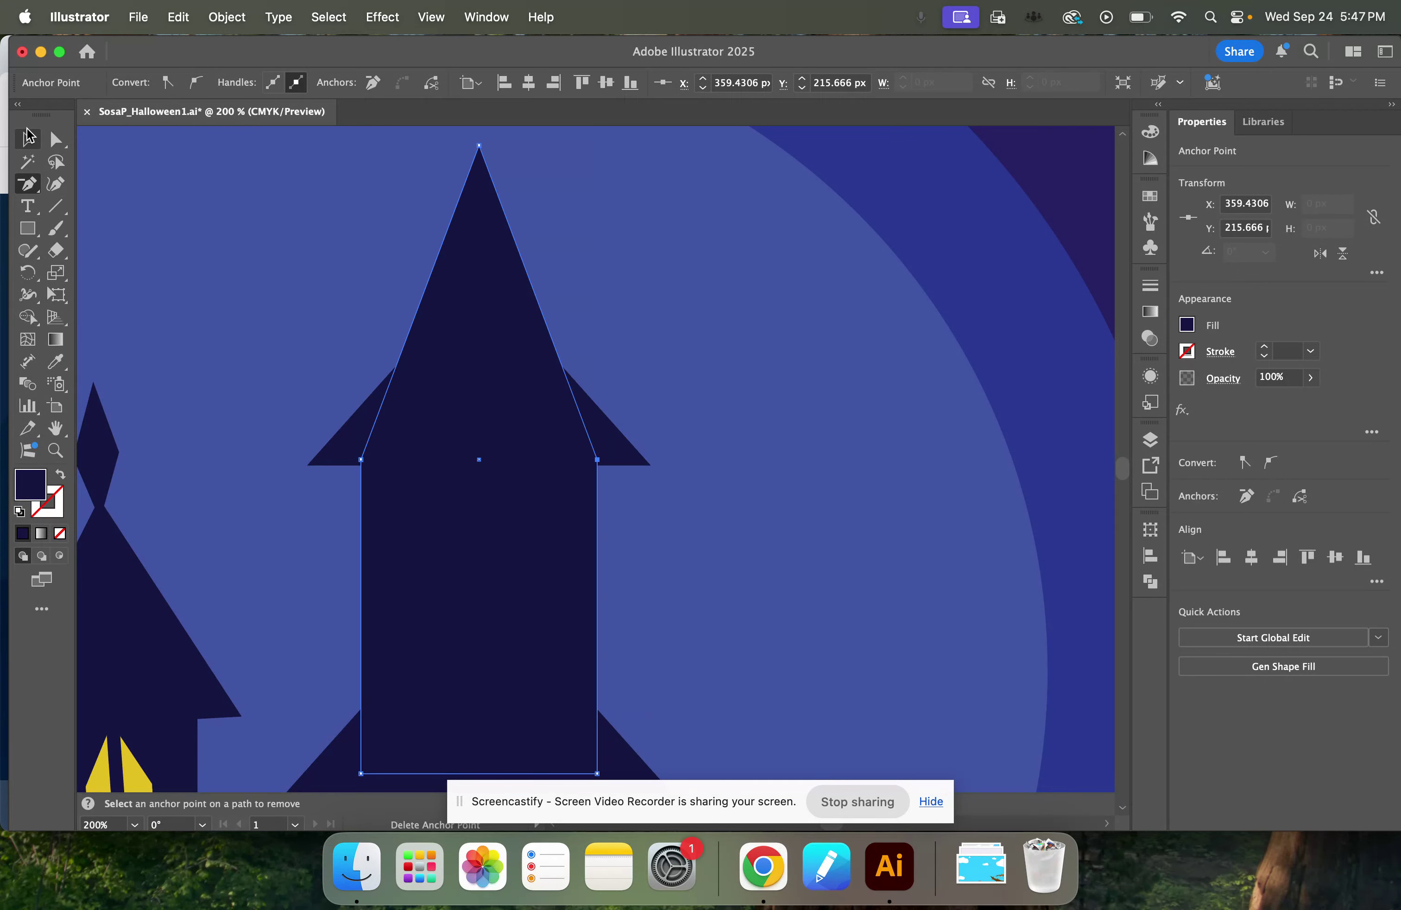
pyautogui.click(798, 493)
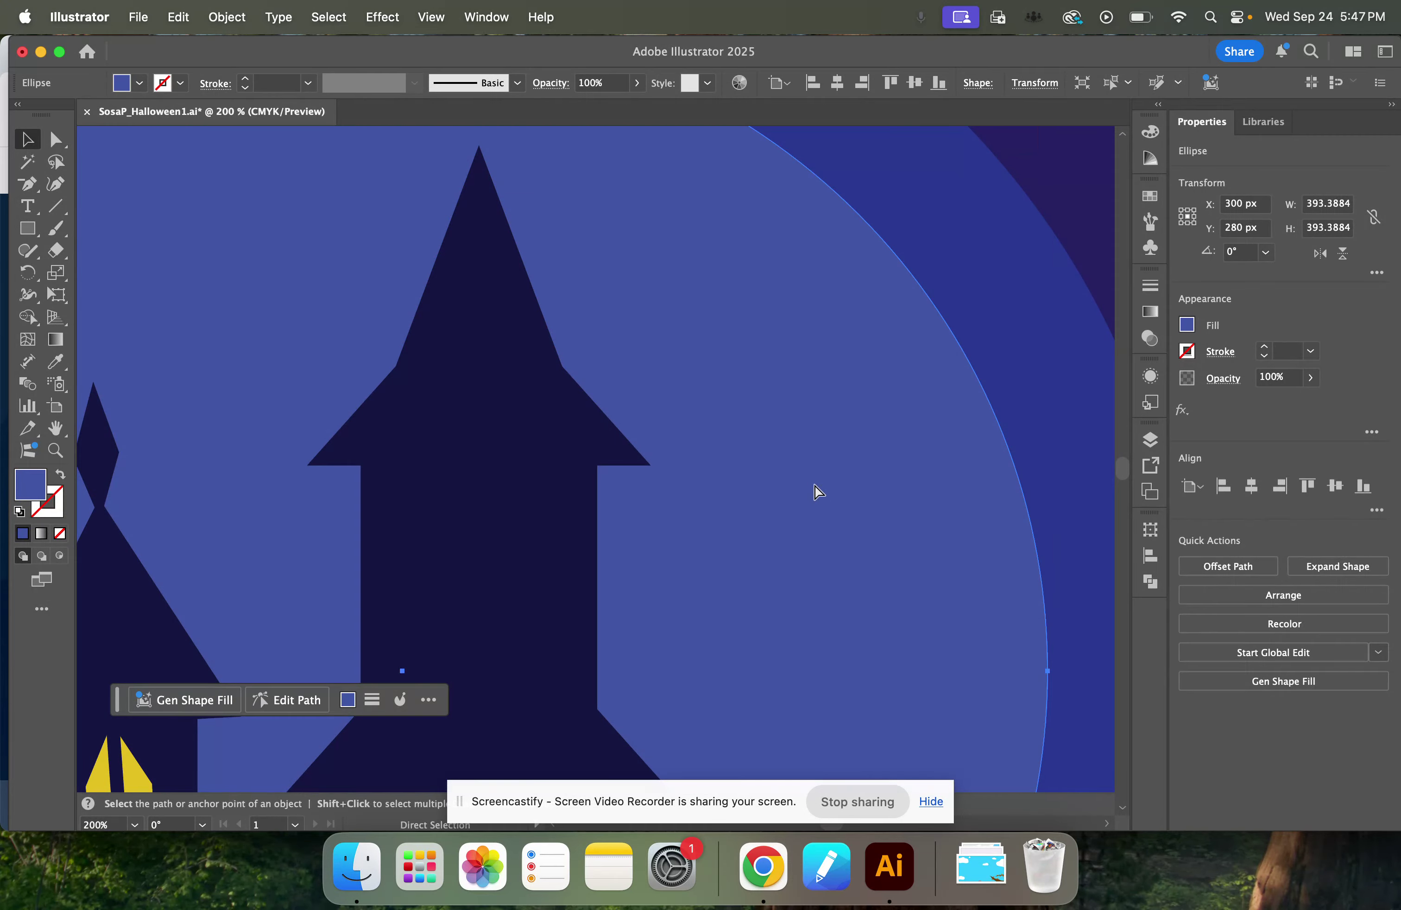
# Enlarge the upper triangle to about 114 px wide and 63 px high, keeping it centred on the new tower.
pyautogui.press('super+minus')
pyautogui.press('super+minus')
pyautogui.press('v')
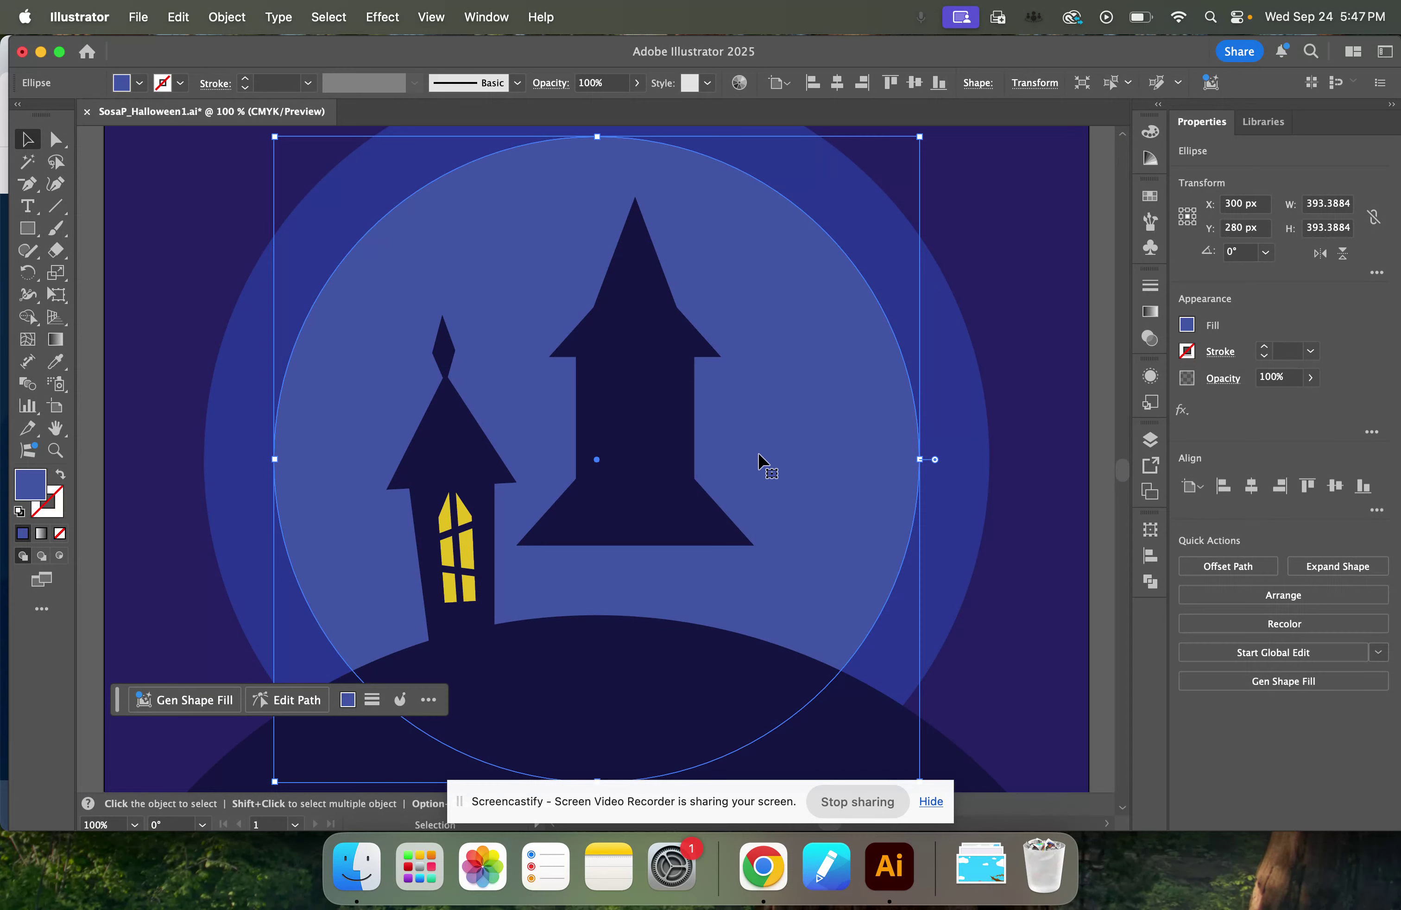
pyautogui.click(640, 343)
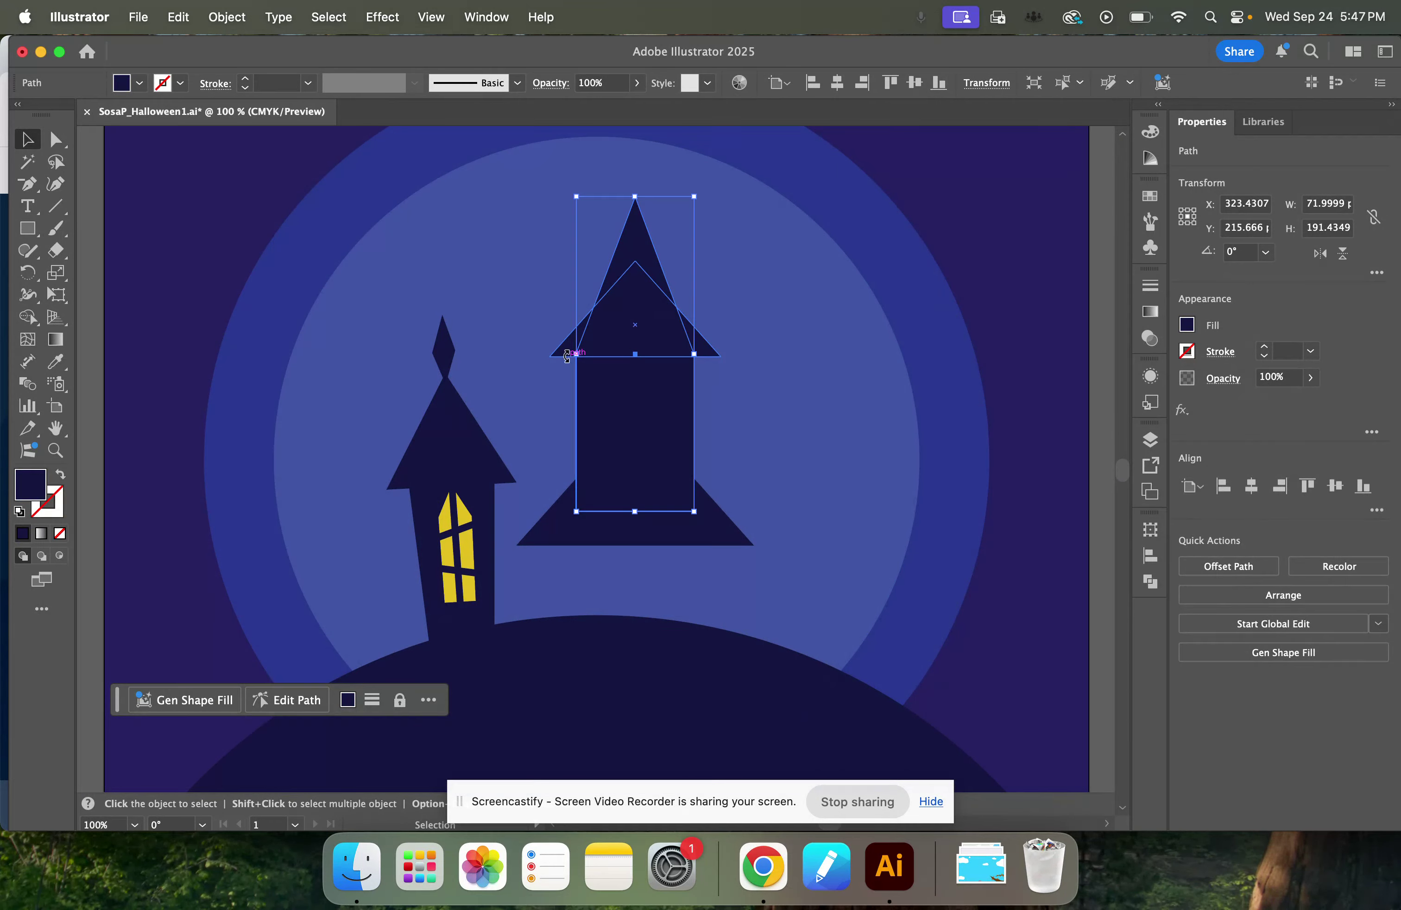
pyautogui.click(562, 355)
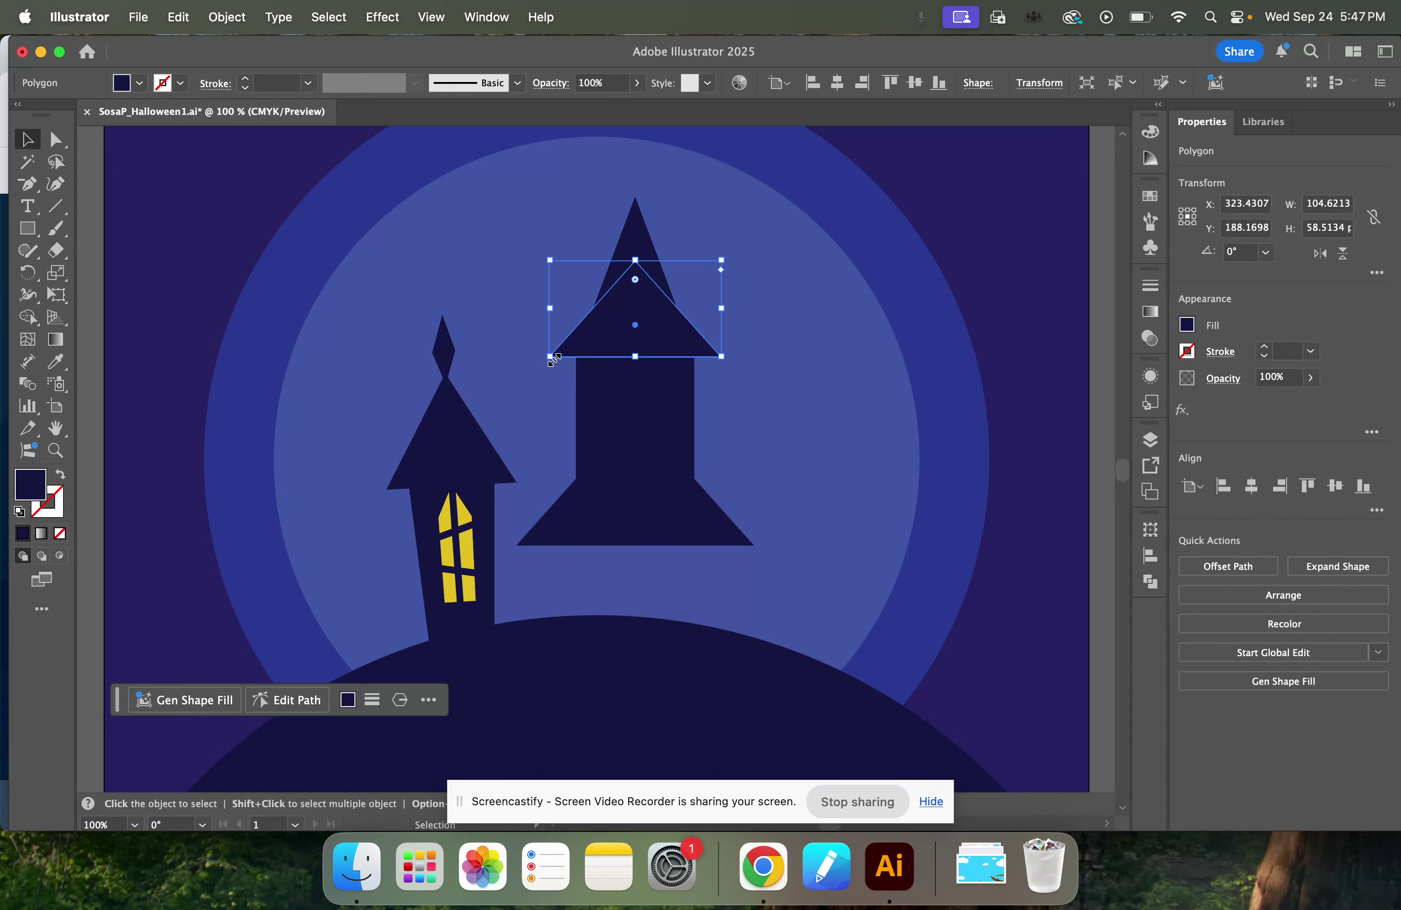
pyautogui.moveTo(554, 360); pyautogui.dragTo(539, 368)
pyautogui.moveTo(638, 346); pyautogui.dragTo(569, 357)
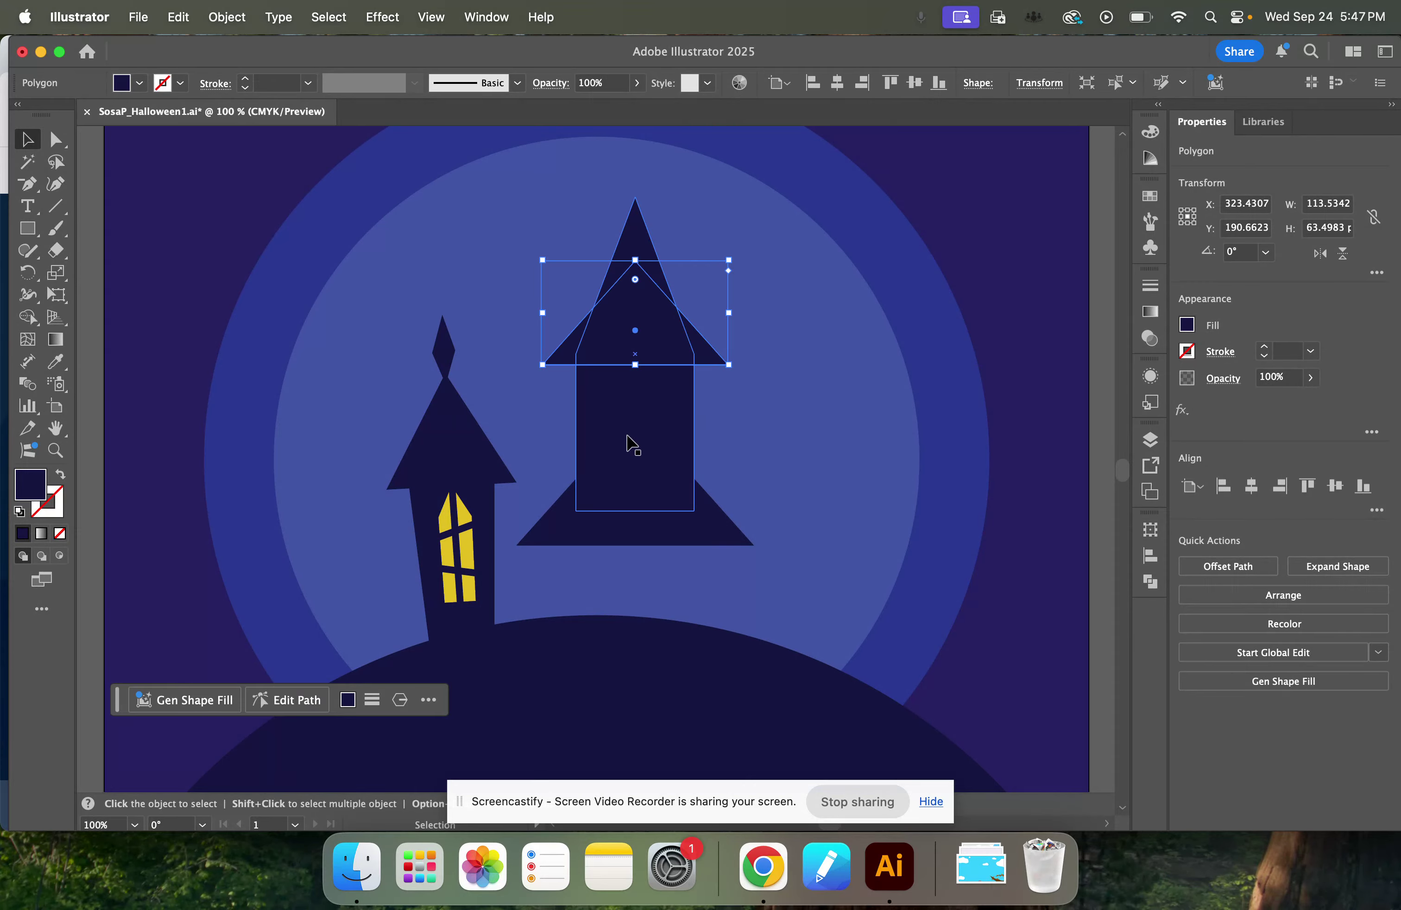
# Narrow the new tower's base by moving its two bottom anchor points inward with Direct Selection.
pyautogui.click(631, 447)
pyautogui.click(56, 139)
pyautogui.moveTo(575, 511); pyautogui.dragTo(597, 511)
pyautogui.moveTo(694, 511); pyautogui.dragTo(681, 512)
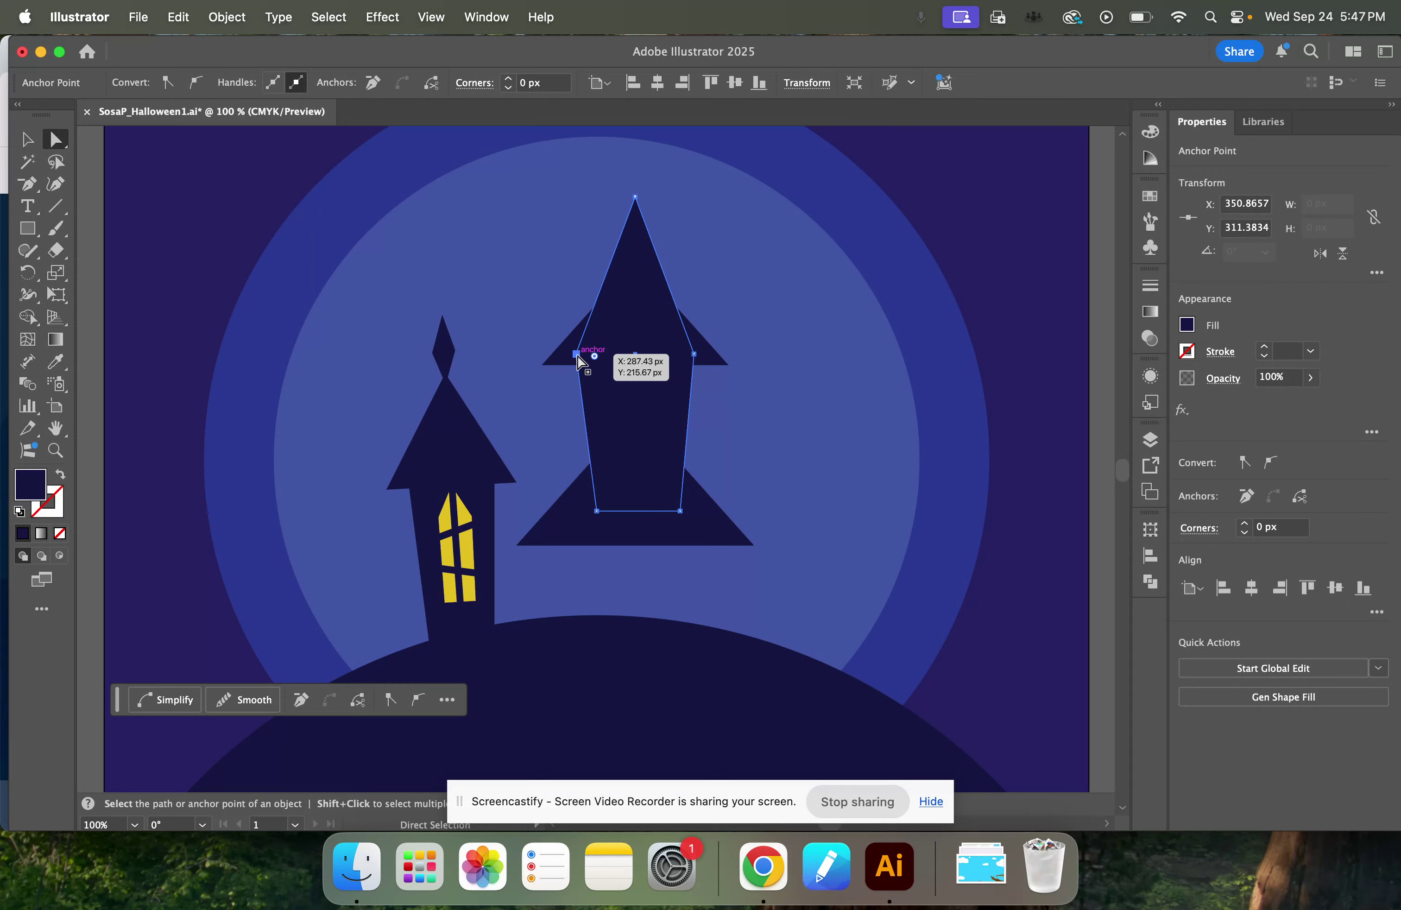
# Move the tower's two side anchor points down to the upper triangle's base line and deselect the shape.
pyautogui.moveTo(576, 354); pyautogui.dragTo(572, 365)
pyautogui.moveTo(694, 355)
pyautogui.mouseDown()
pyautogui.moveTo(687, 377)
pyautogui.moveTo(688, 366)
pyautogui.mouseUp()
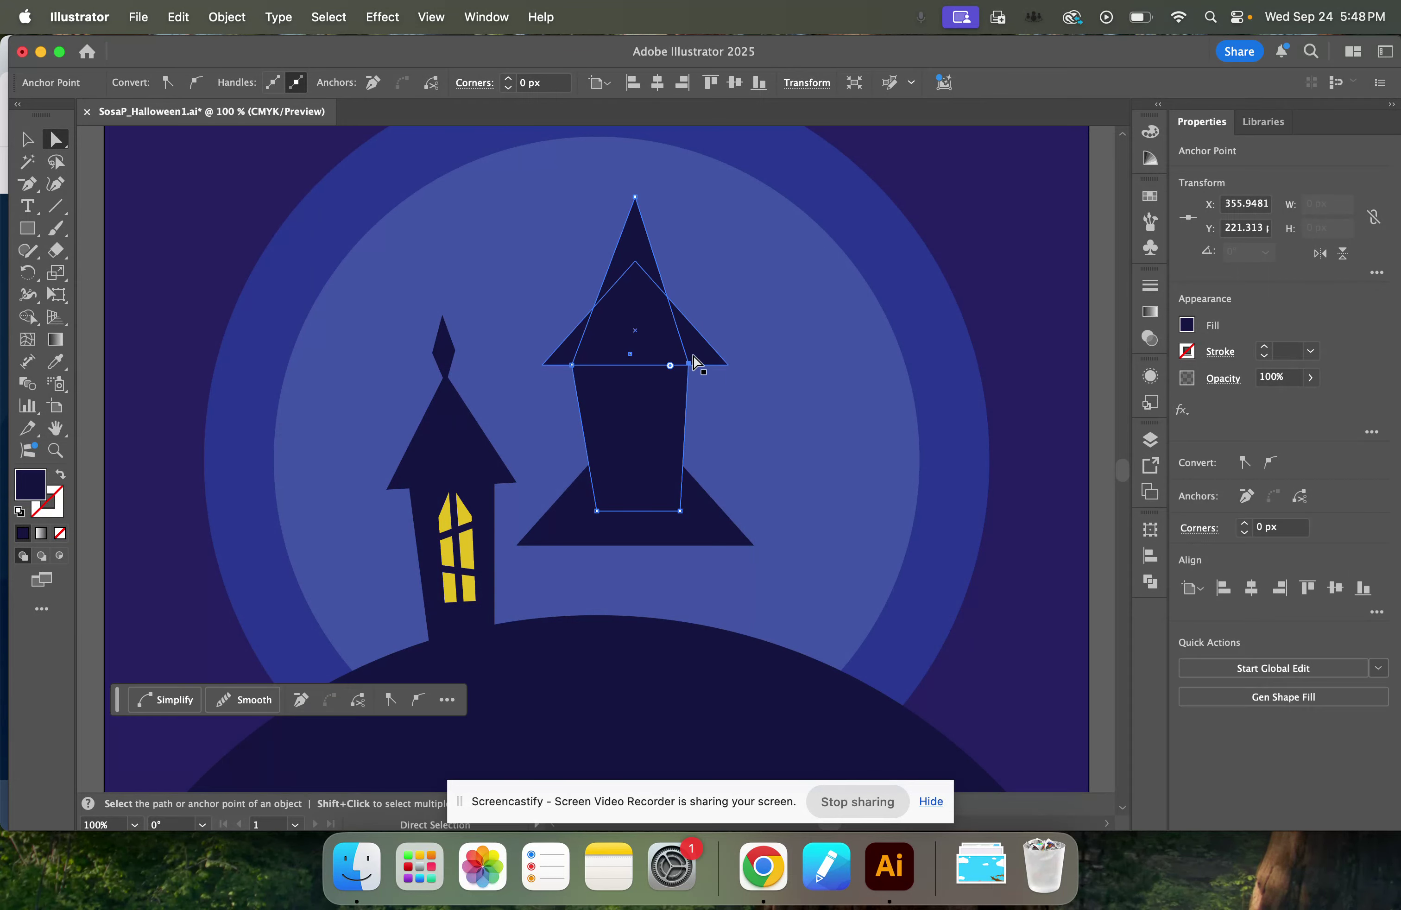
pyautogui.press('super+equal')
pyautogui.press('super+equal')
pyautogui.press('super+equal')
pyautogui.press('super+equal')
pyautogui.press('super+equal')
pyautogui.moveTo(595, 466)
pyautogui.mouseDown()
pyautogui.moveTo(608, 484)
pyautogui.moveTo(600, 477)
pyautogui.mouseUp()
pyautogui.press('super+minus')
pyautogui.press('super+minus')
pyautogui.press('super+minus')
pyautogui.press('super+minus')
pyautogui.press('super+minus')
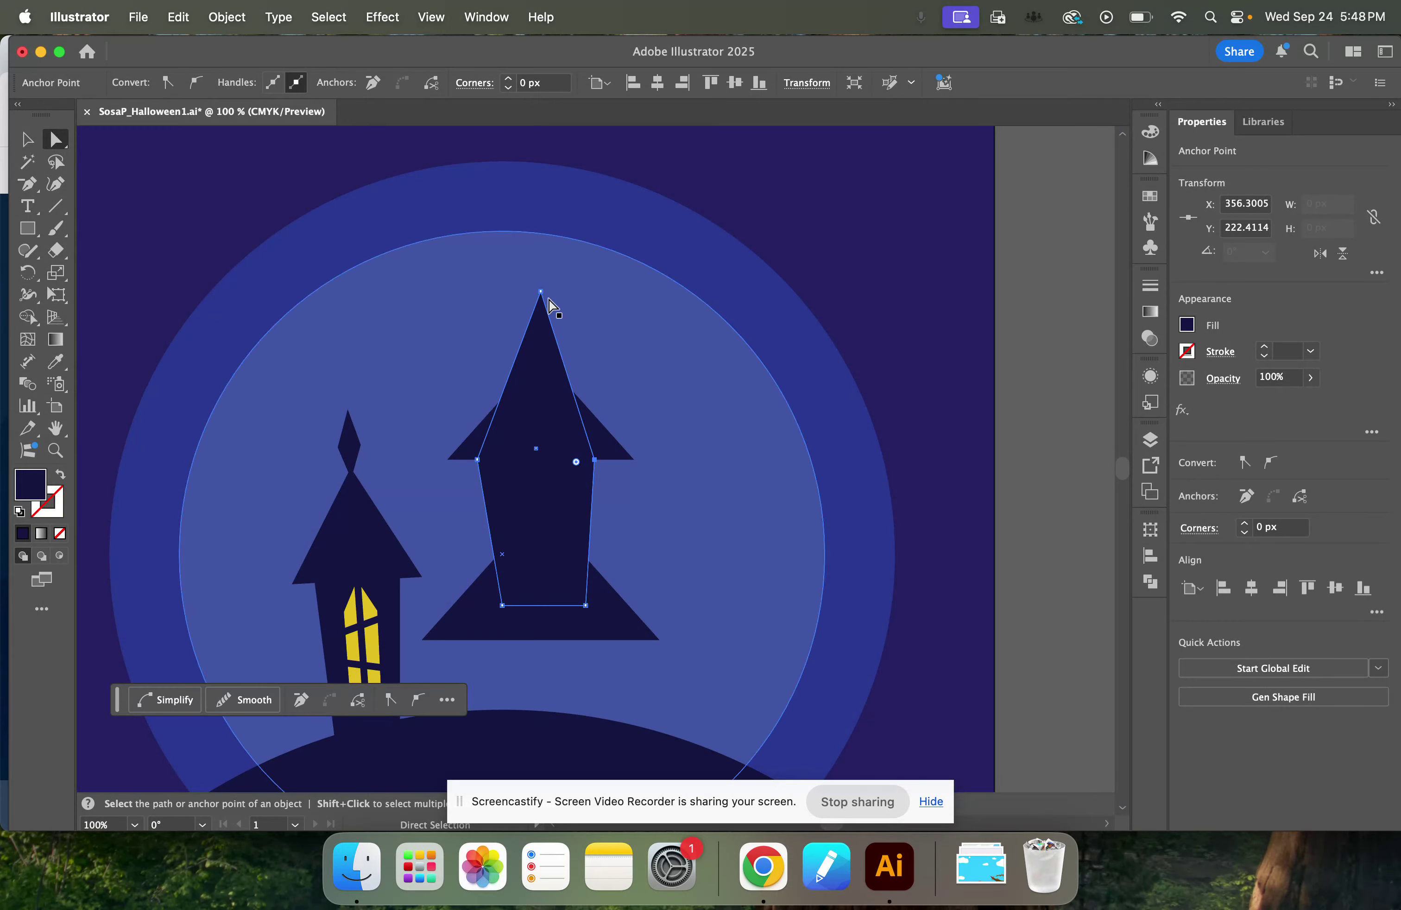
pyautogui.moveTo(541, 292)
pyautogui.mouseDown()
pyautogui.moveTo(531, 298)
pyautogui.moveTo(541, 291)
pyautogui.mouseUp()
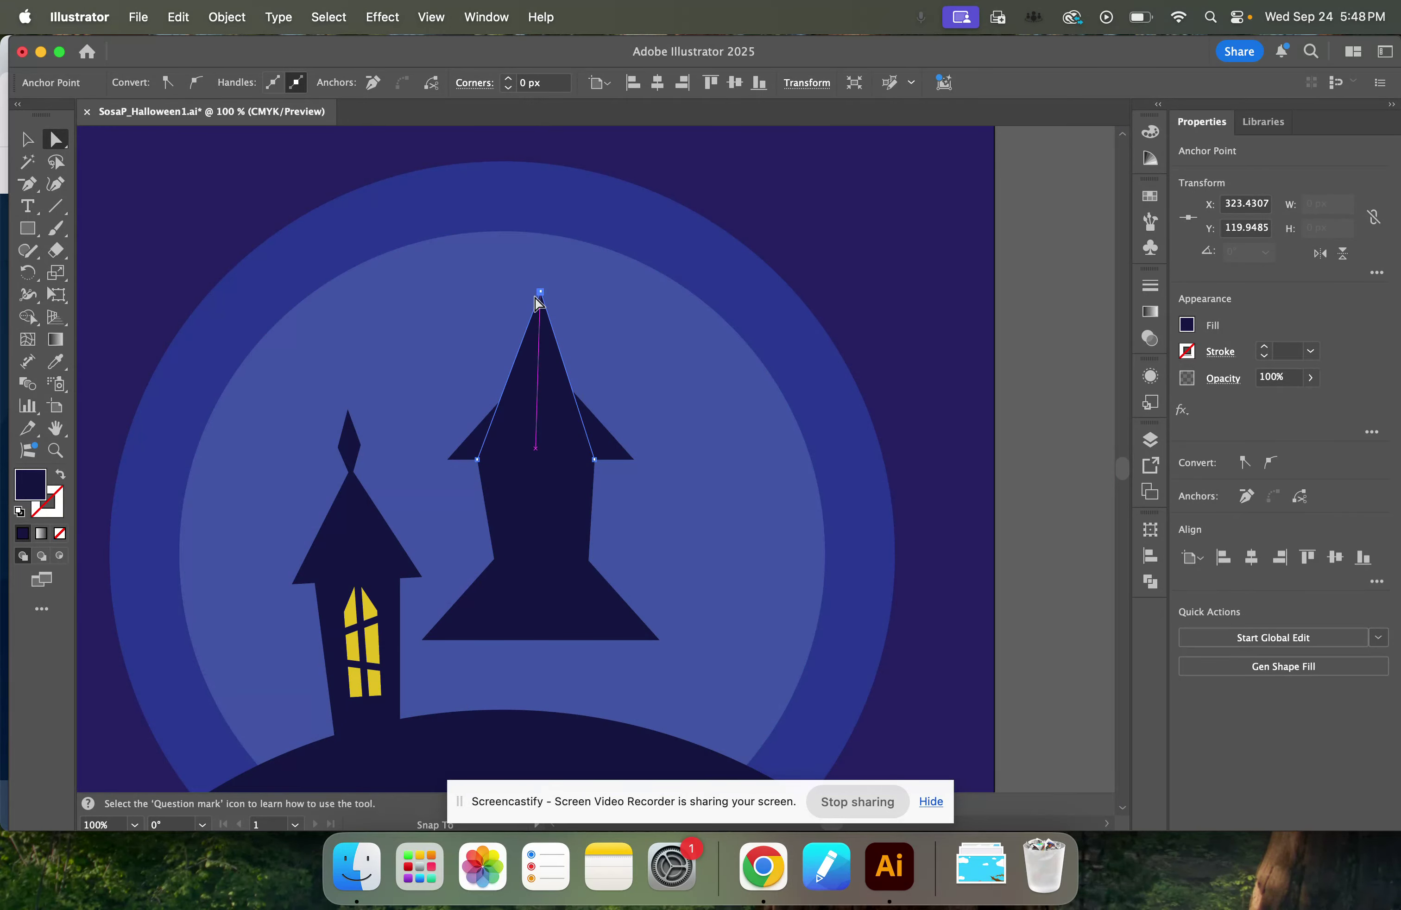
pyautogui.click(1017, 454)
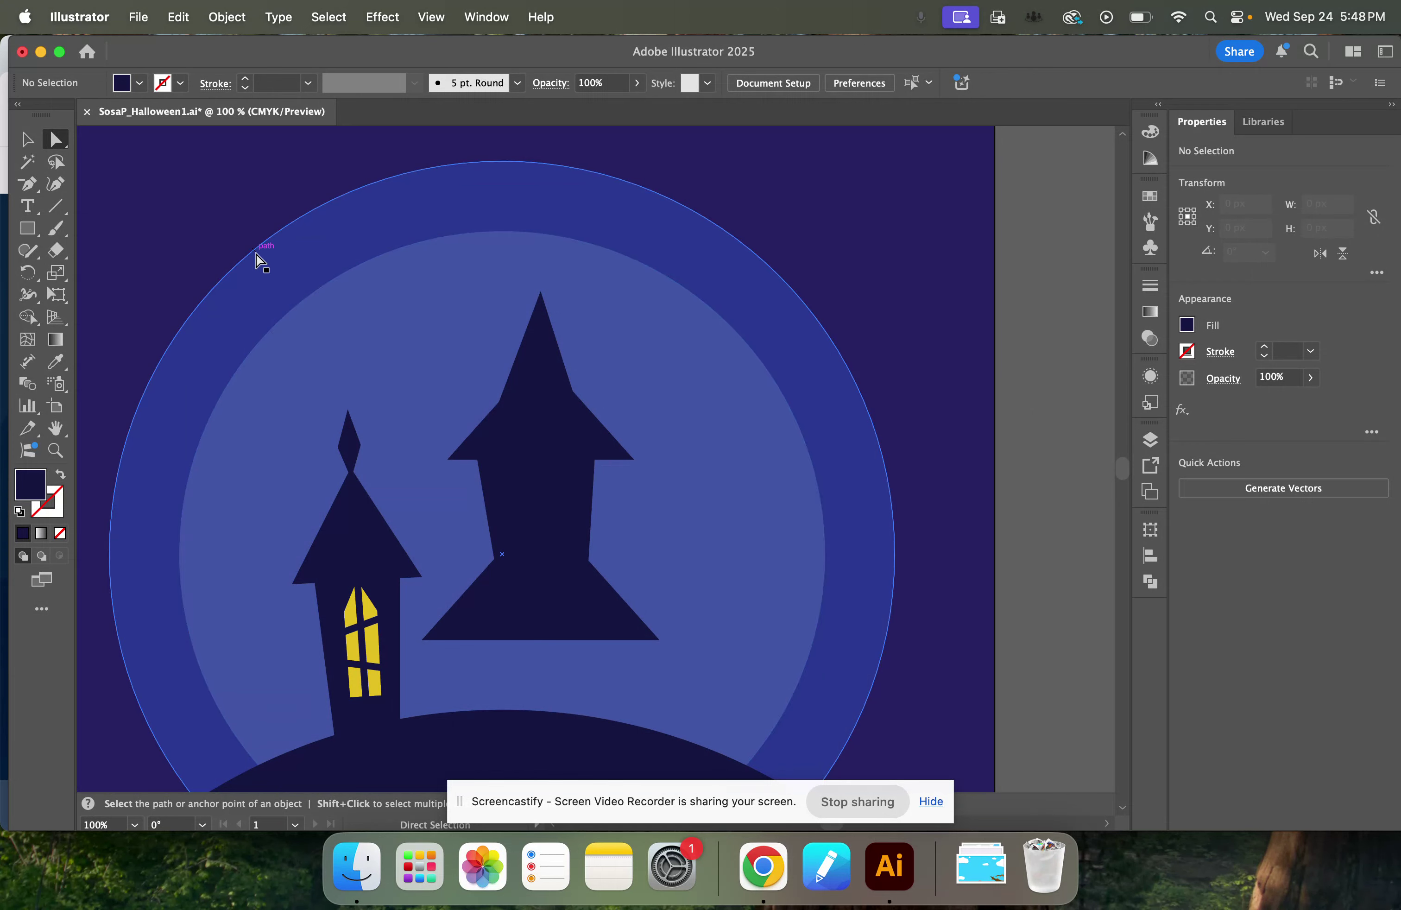
# Draw a narrow diamond spire about 45 px tall with the Pen tool on the new tower's peak and deselect it.
pyautogui.click(26, 180)
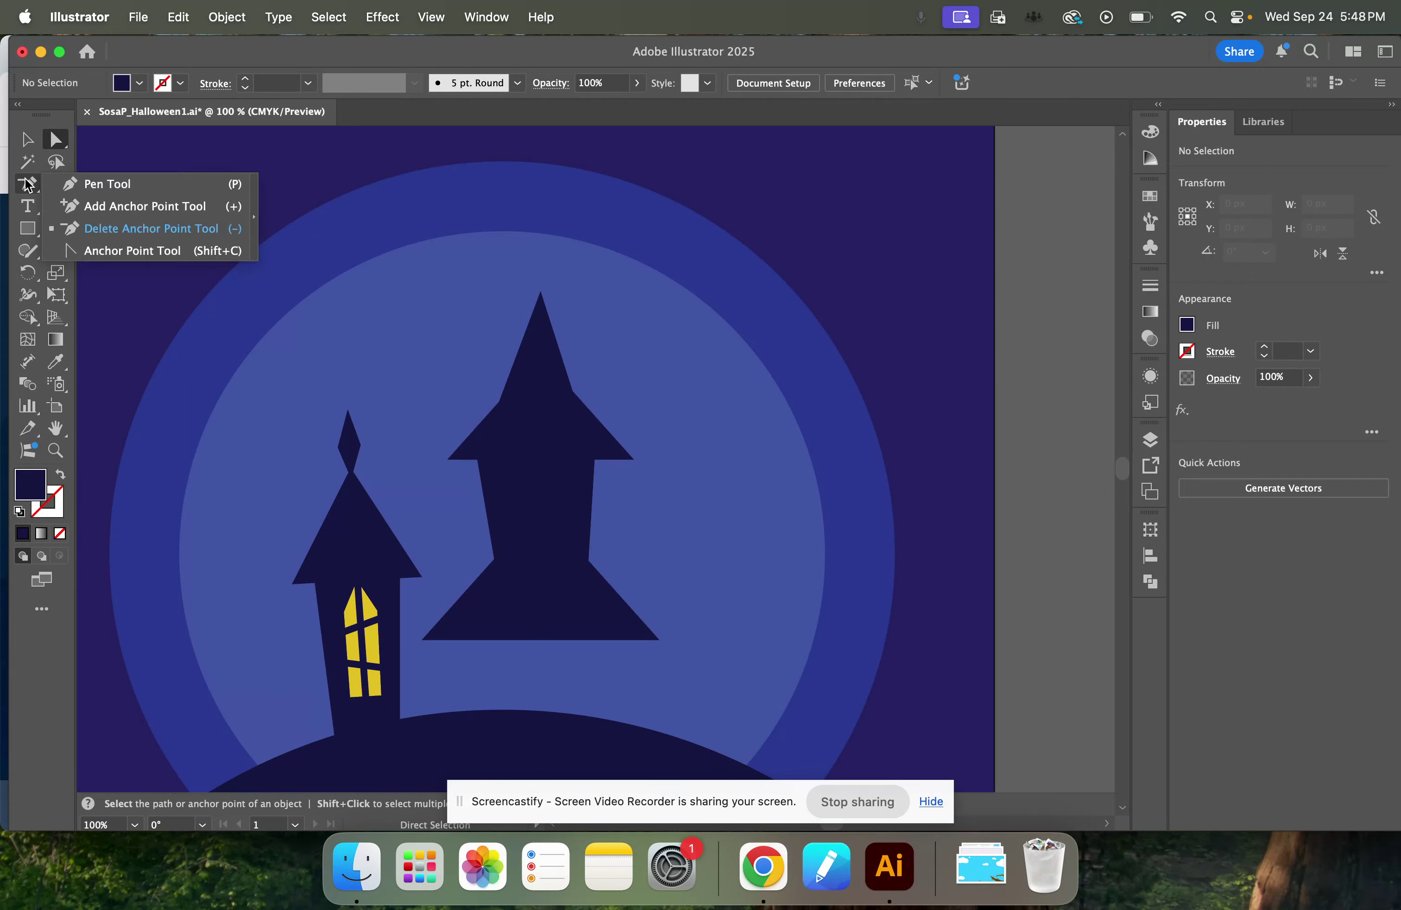
pyautogui.moveTo(37, 186); pyautogui.dragTo(88, 182)
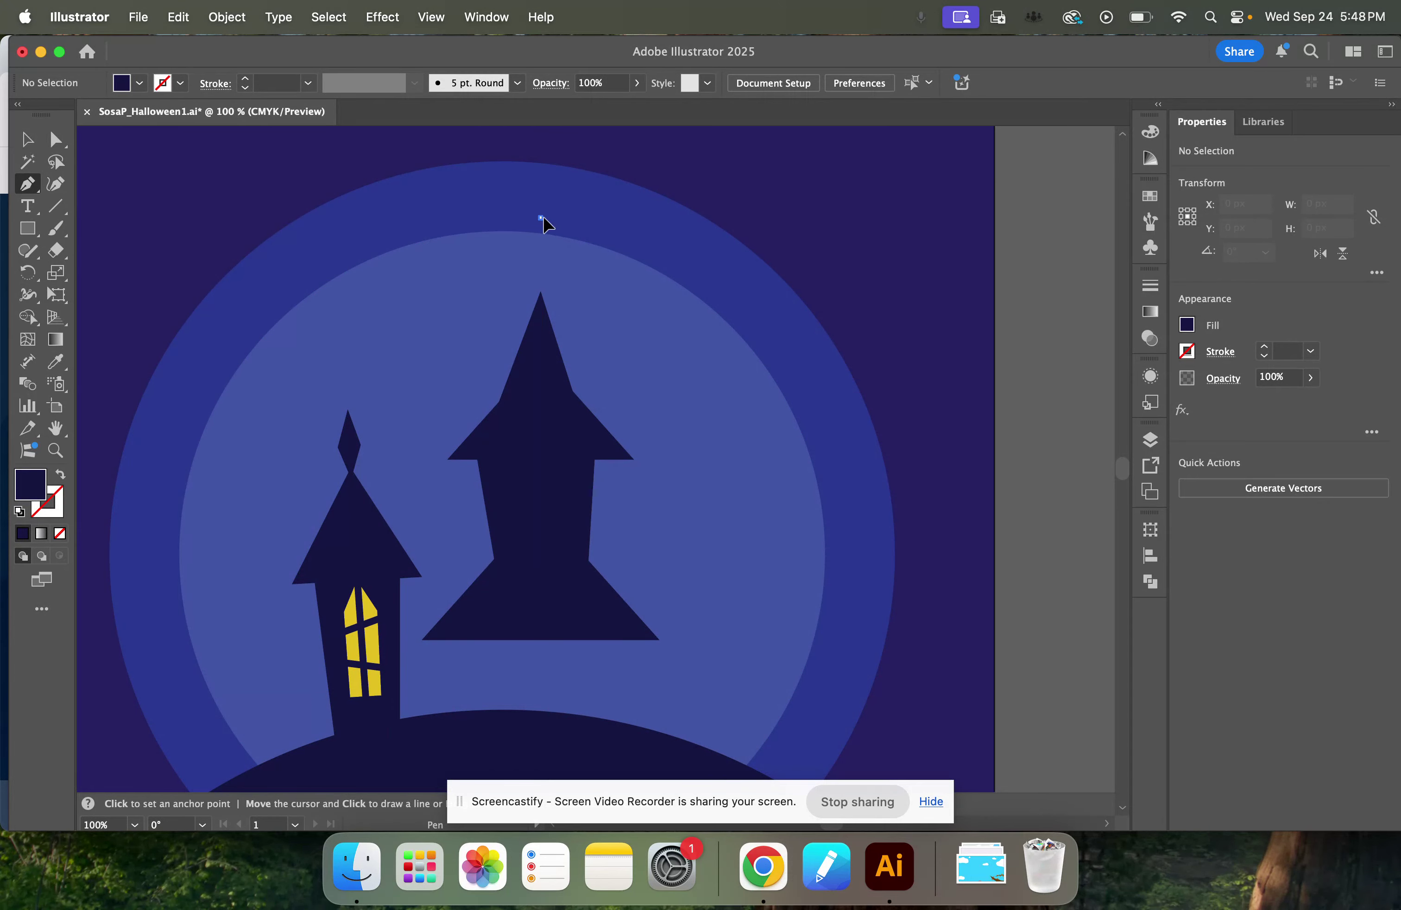
pyautogui.click(541, 218)
pyautogui.click(527, 265)
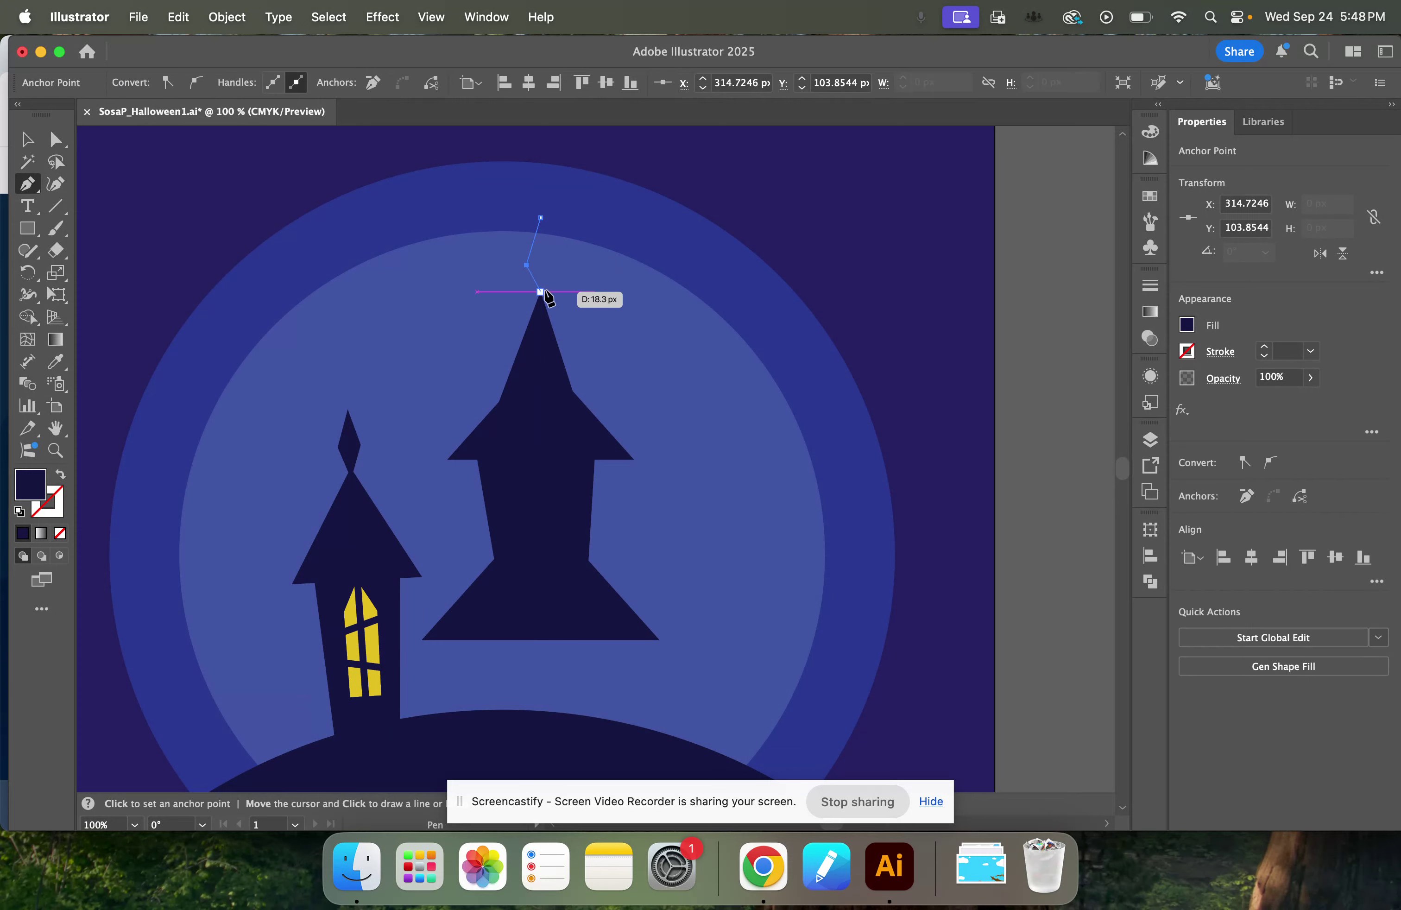
pyautogui.click(541, 292)
pyautogui.click(554, 265)
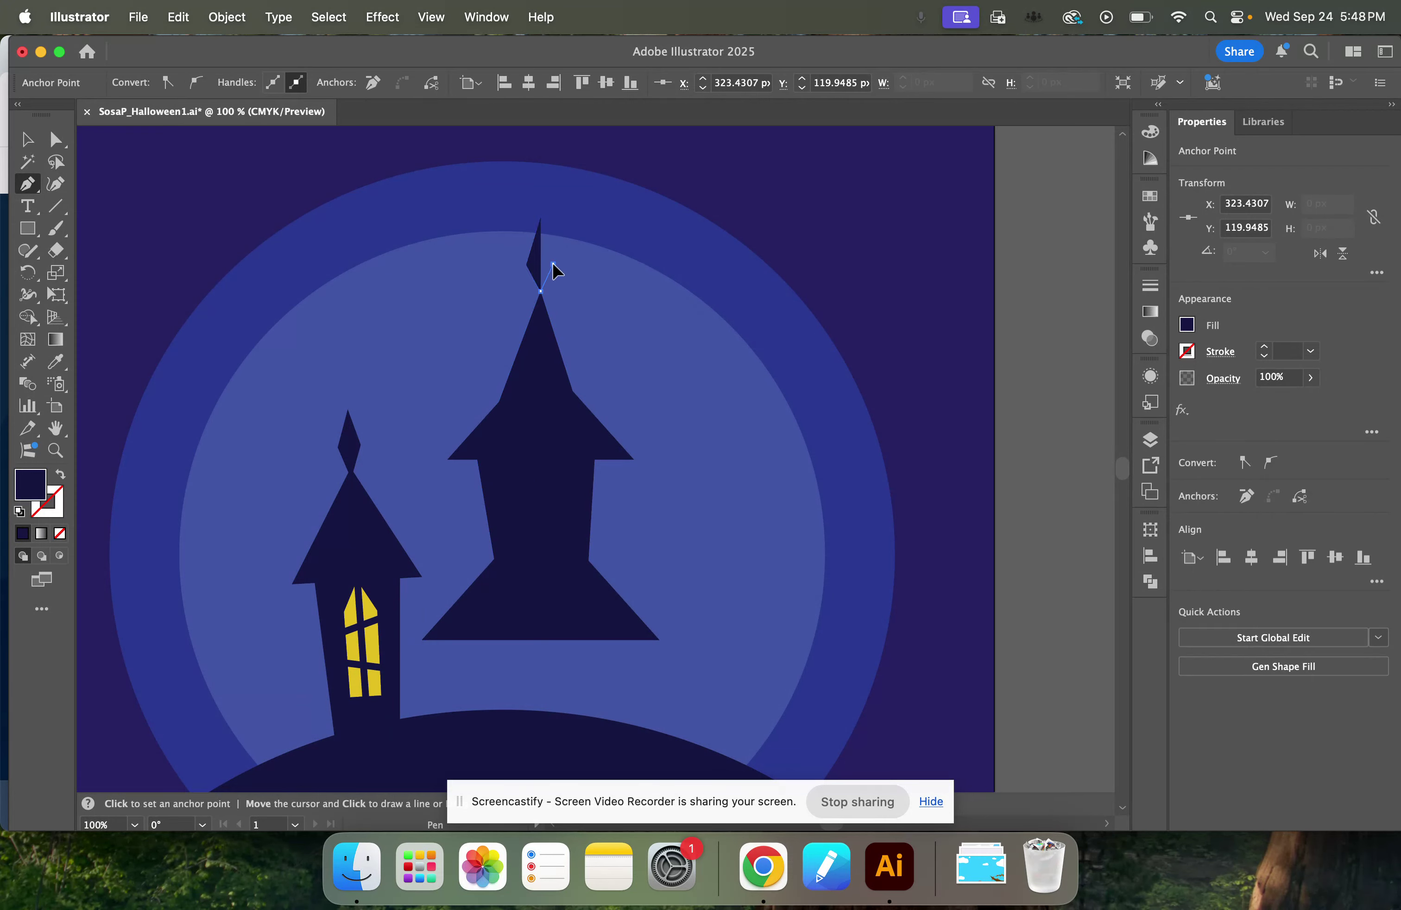
pyautogui.click(541, 218)
pyautogui.click(28, 139)
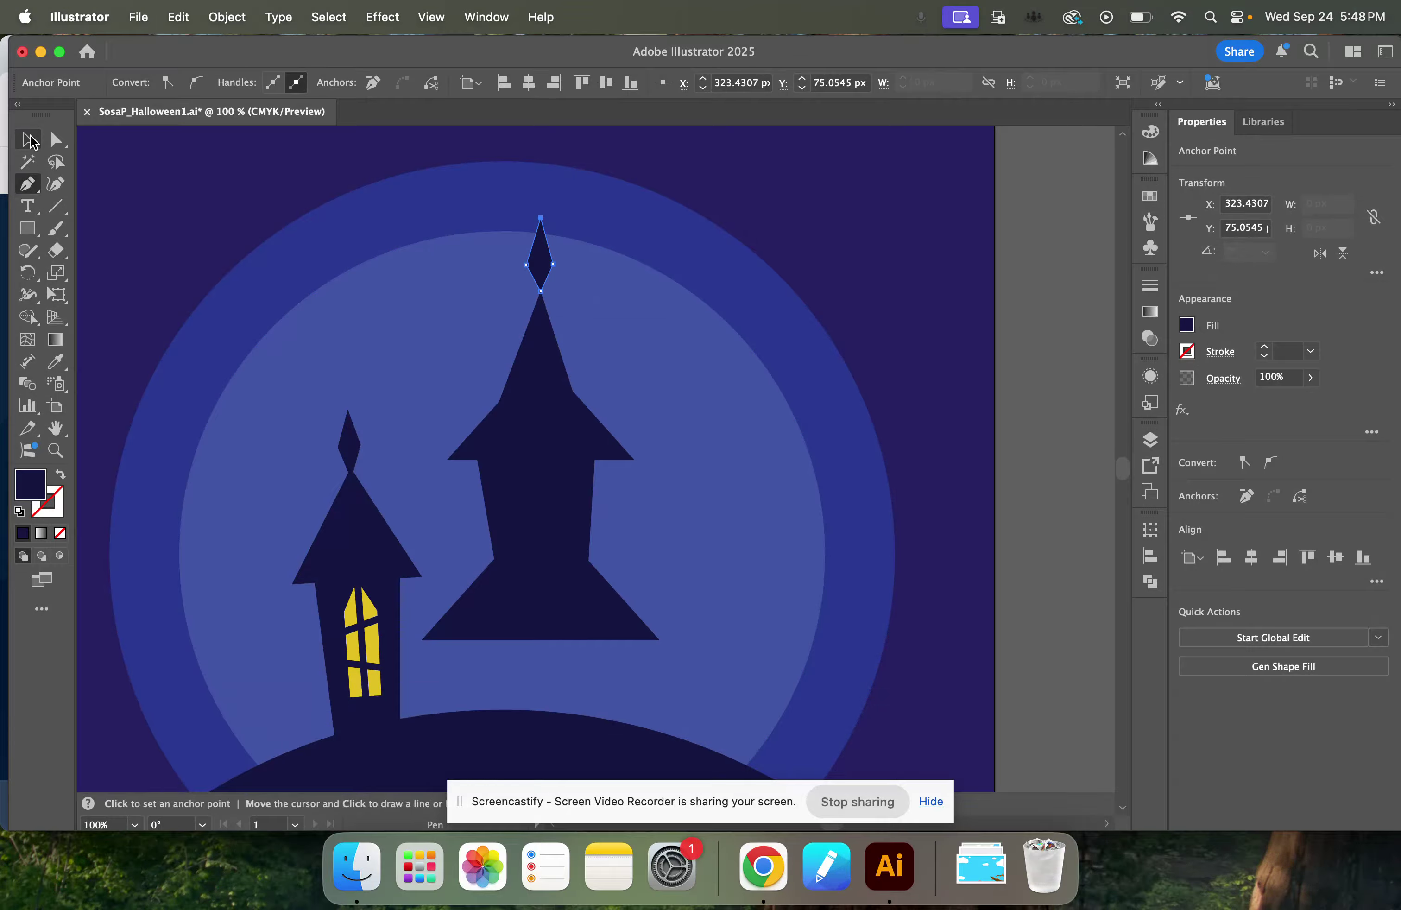
pyautogui.scroll(-2, 833, 460)
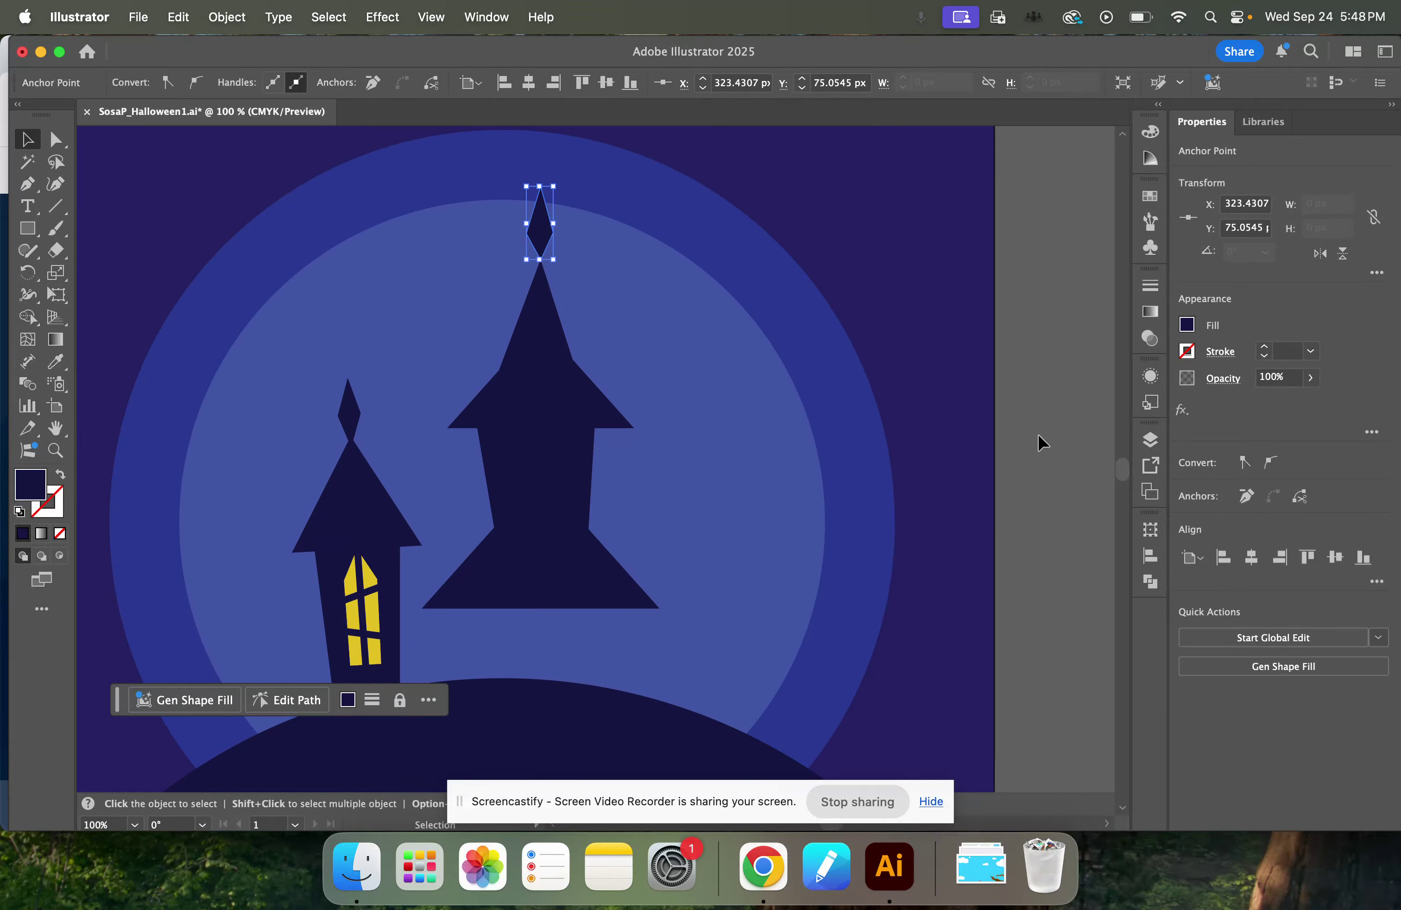
pyautogui.click(652, 490)
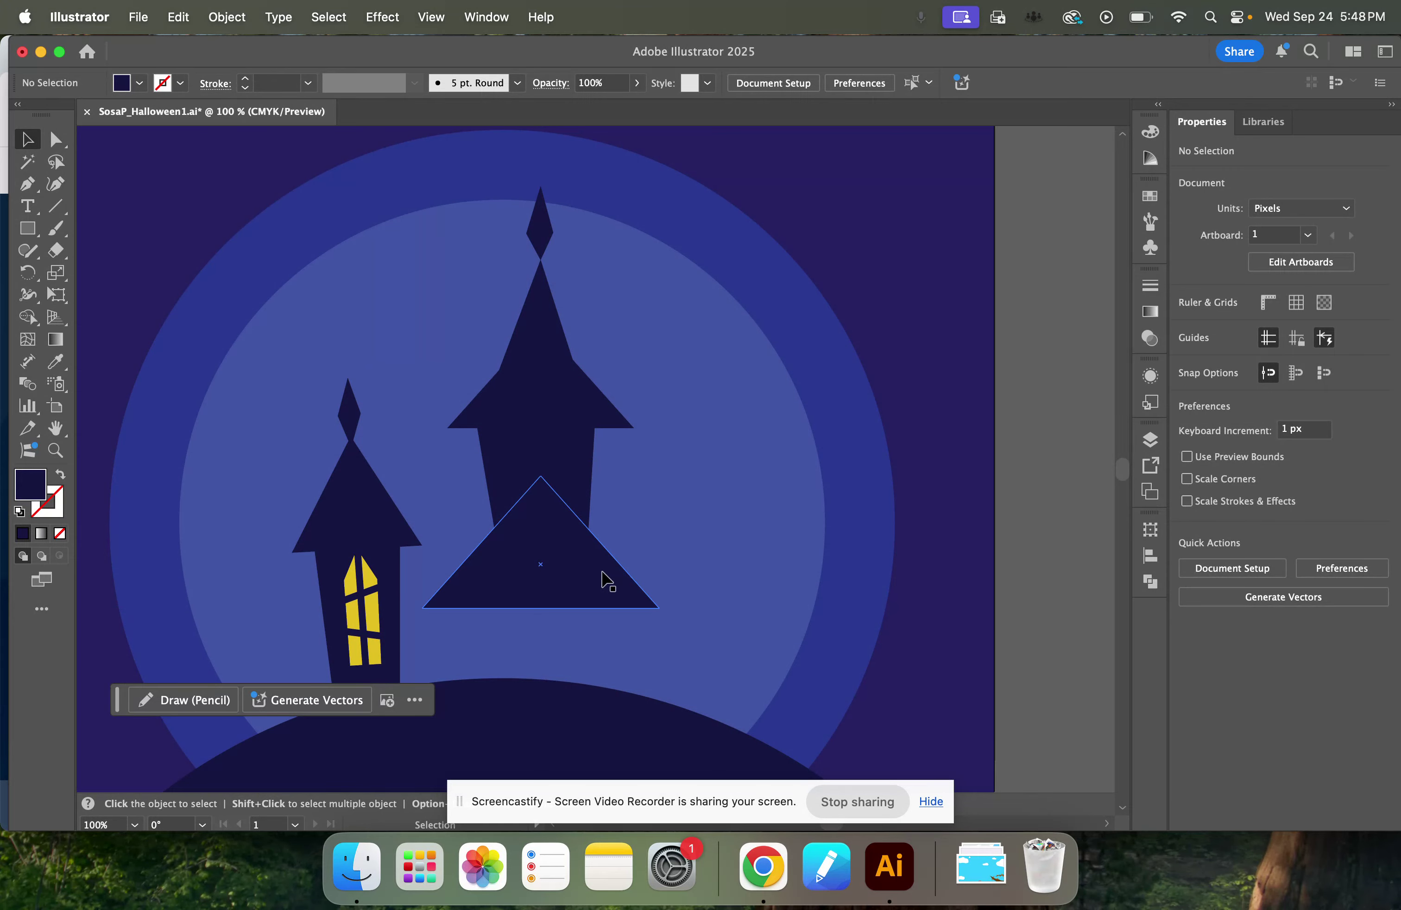
# Inside the small tower's group, select the yellow window with its dividing bars, copy them and leave the group.
pyautogui.click(373, 618)
pyautogui.doubleClick(374, 618)
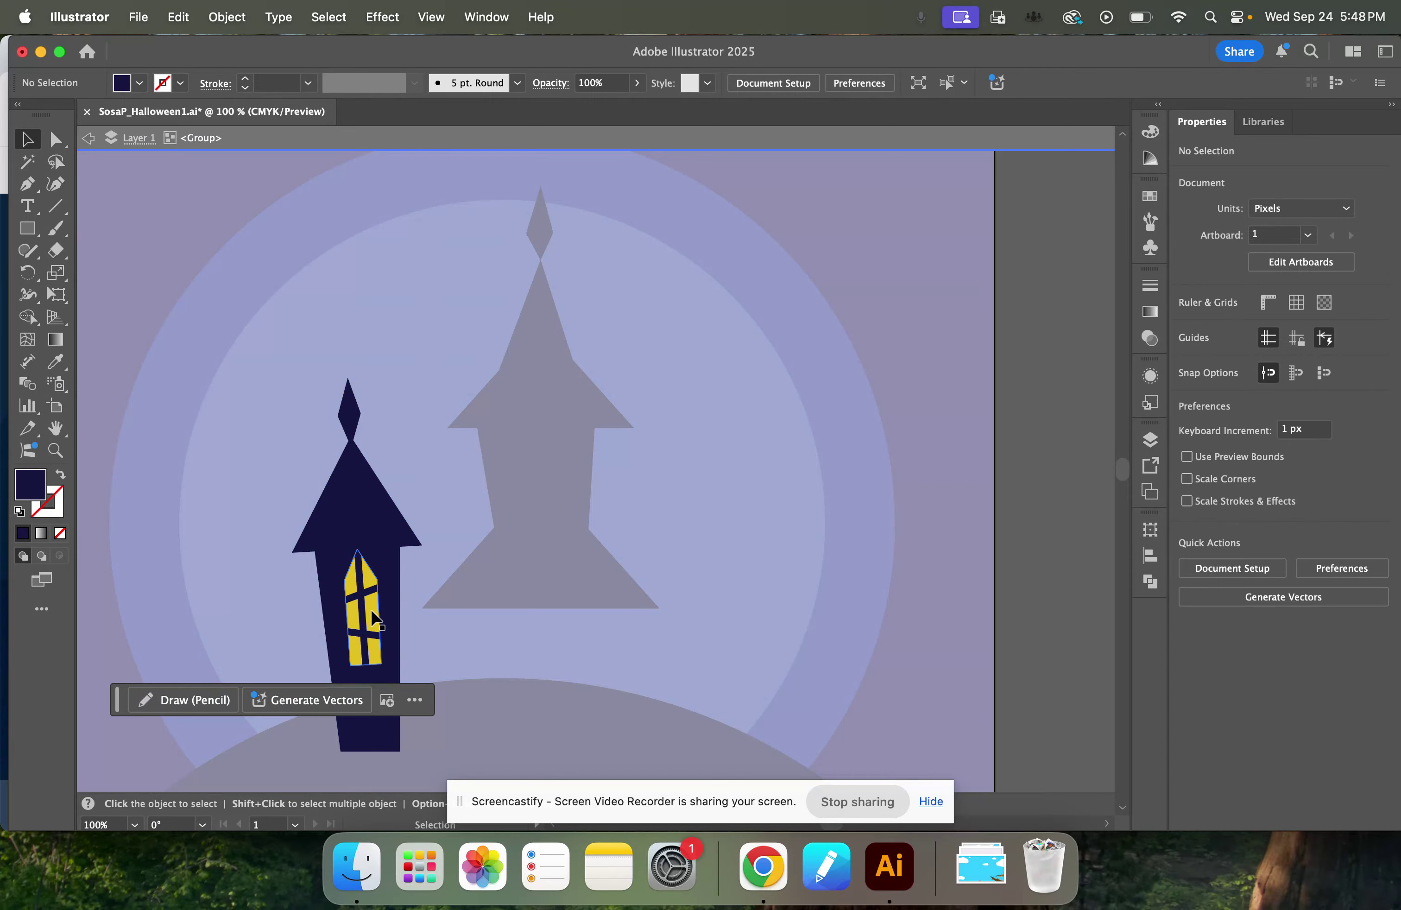
pyautogui.click(373, 618)
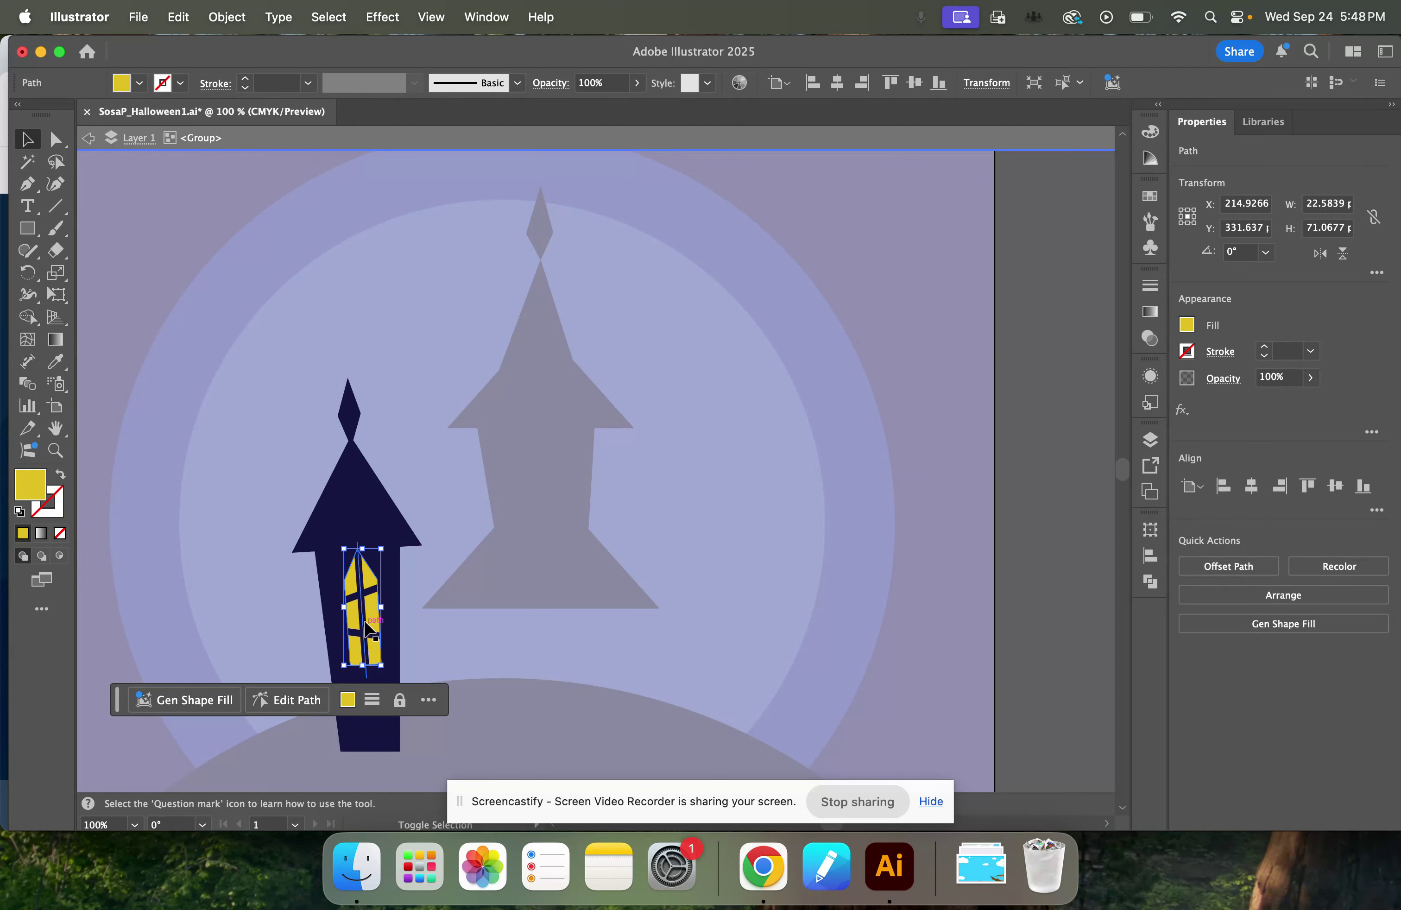
pyautogui.keyDown('shift'); pyautogui.click(363, 603); pyautogui.keyUp('shift')
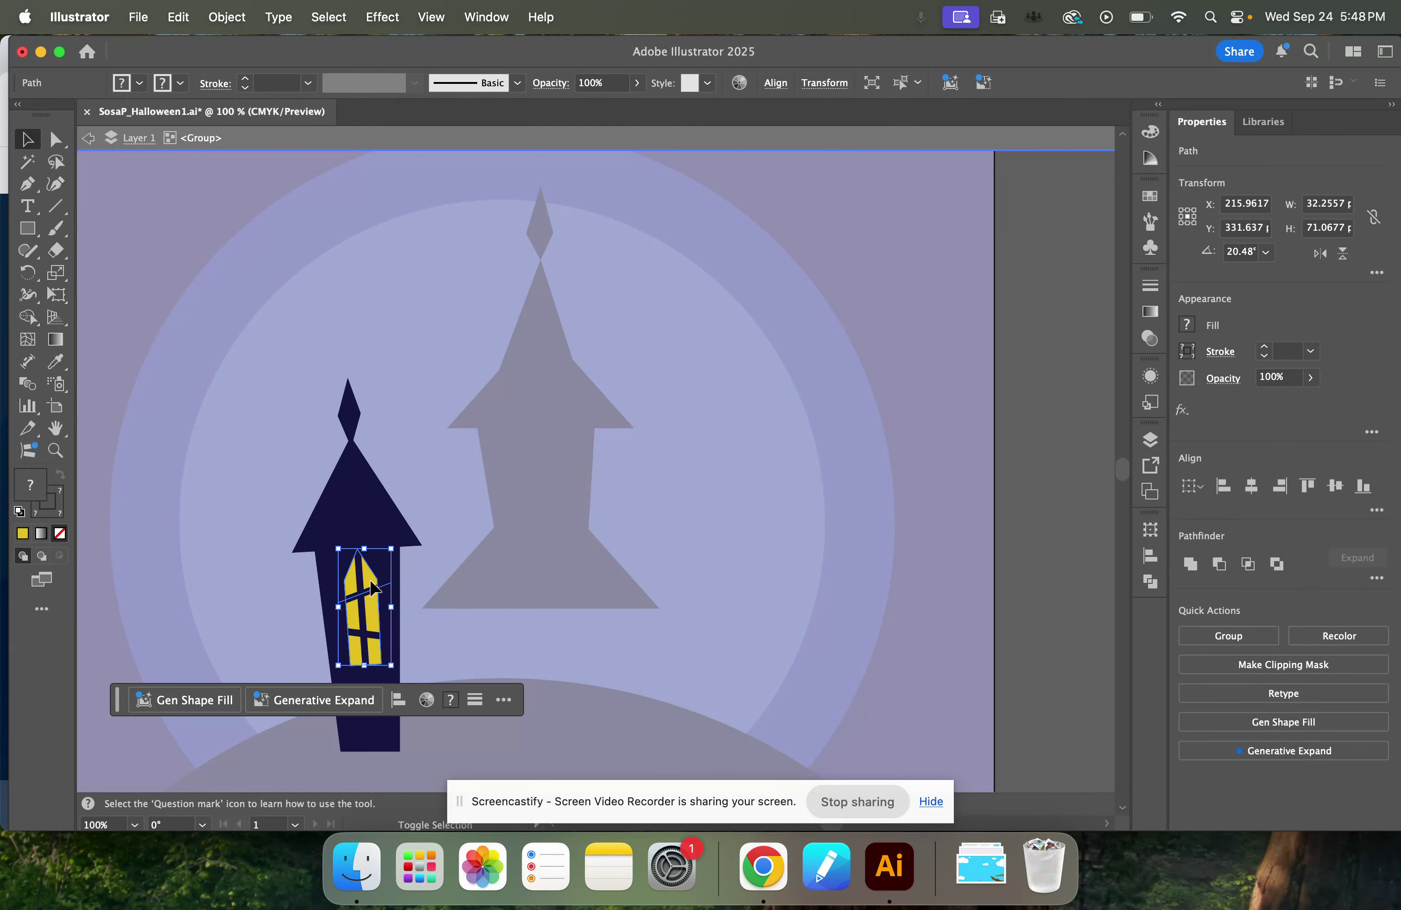
pyautogui.keyDown('shift'); pyautogui.click(377, 634); pyautogui.keyUp('shift')
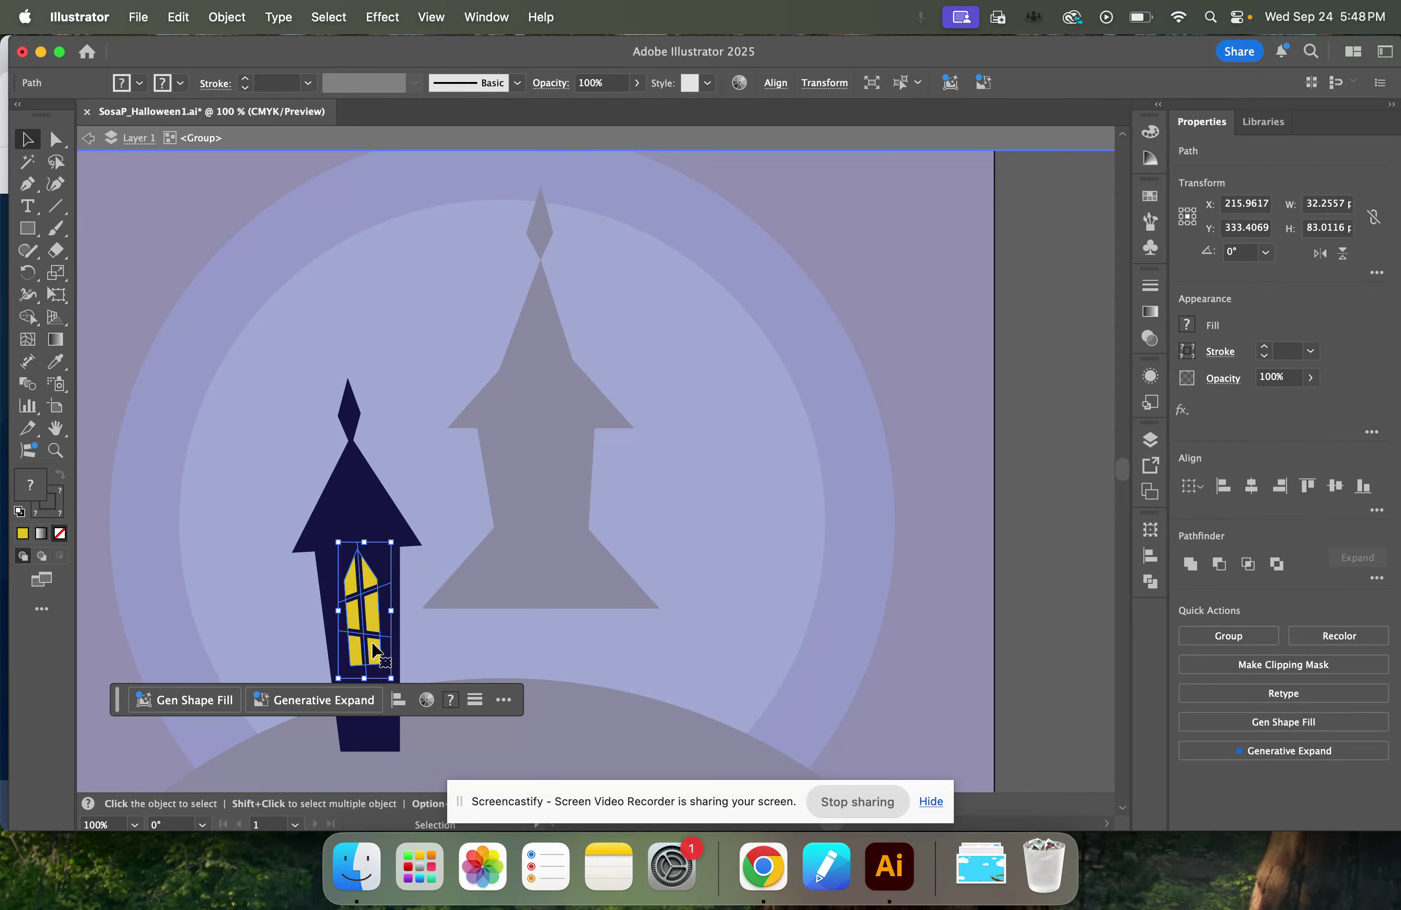
pyautogui.press('a')
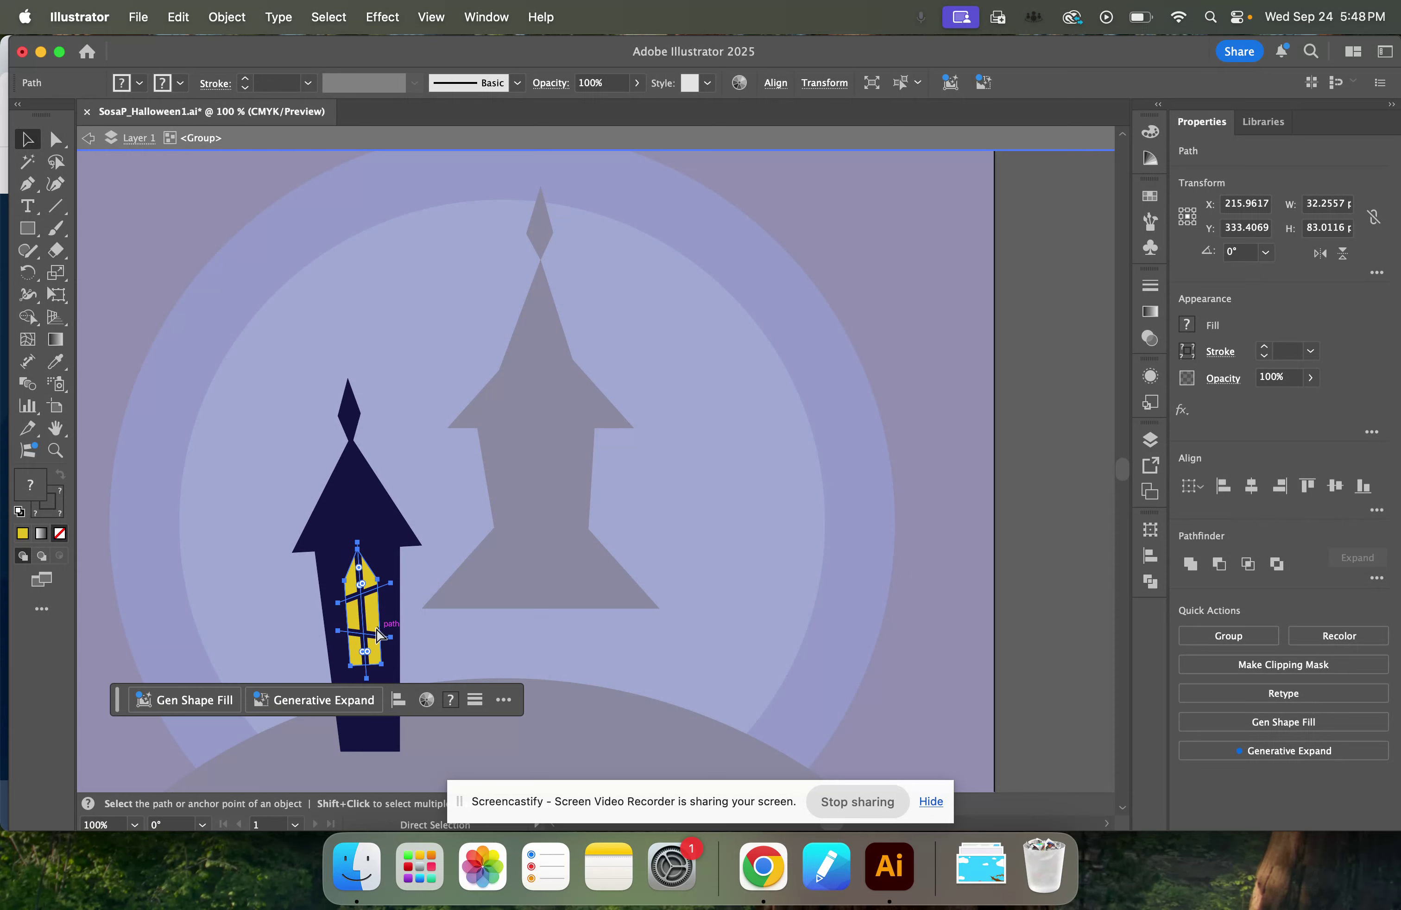
pyautogui.press('v')
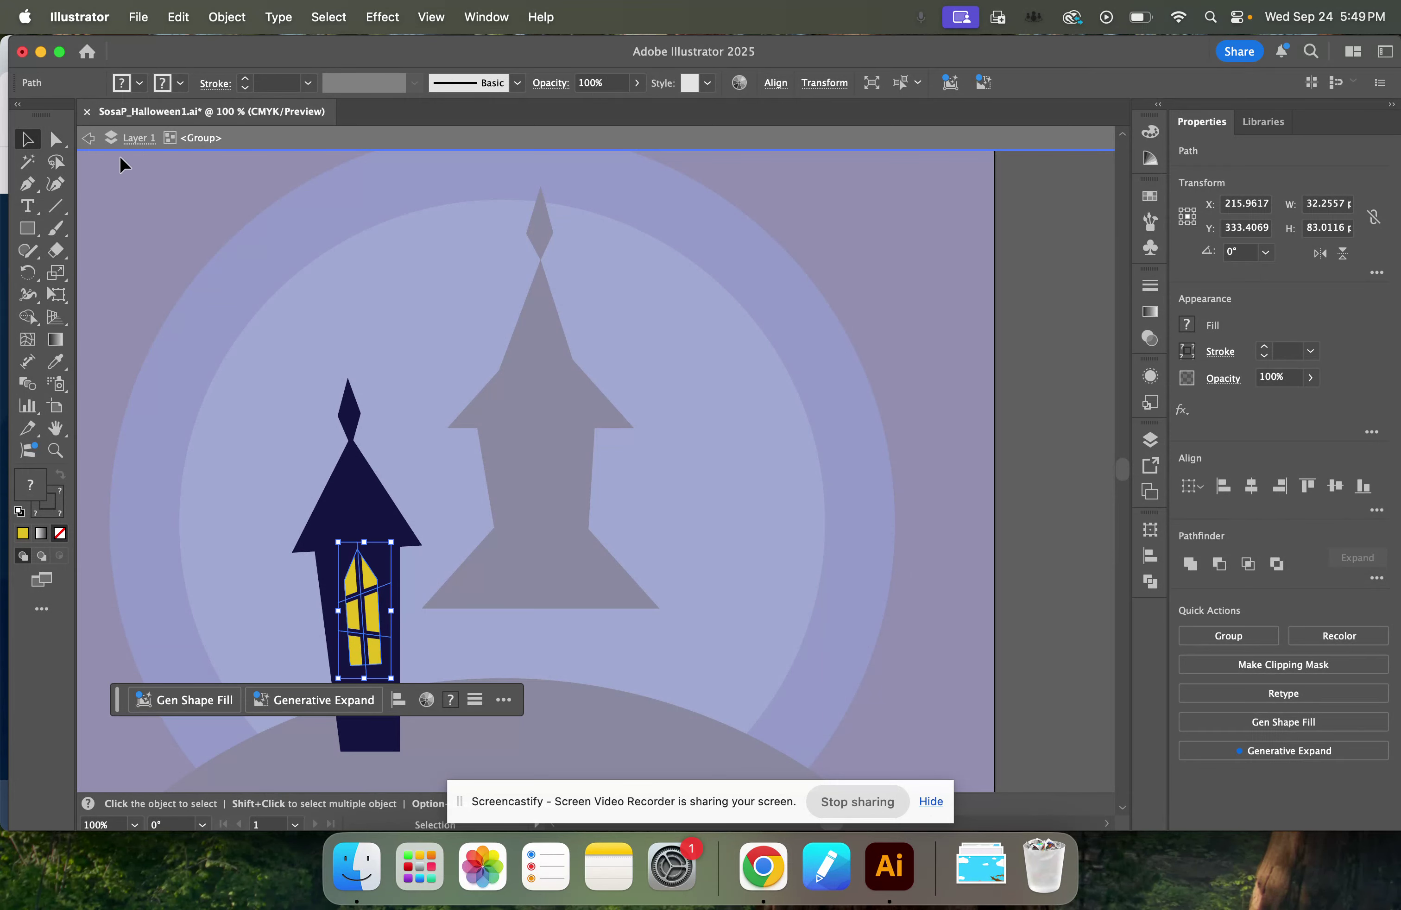
pyautogui.press('Escape')
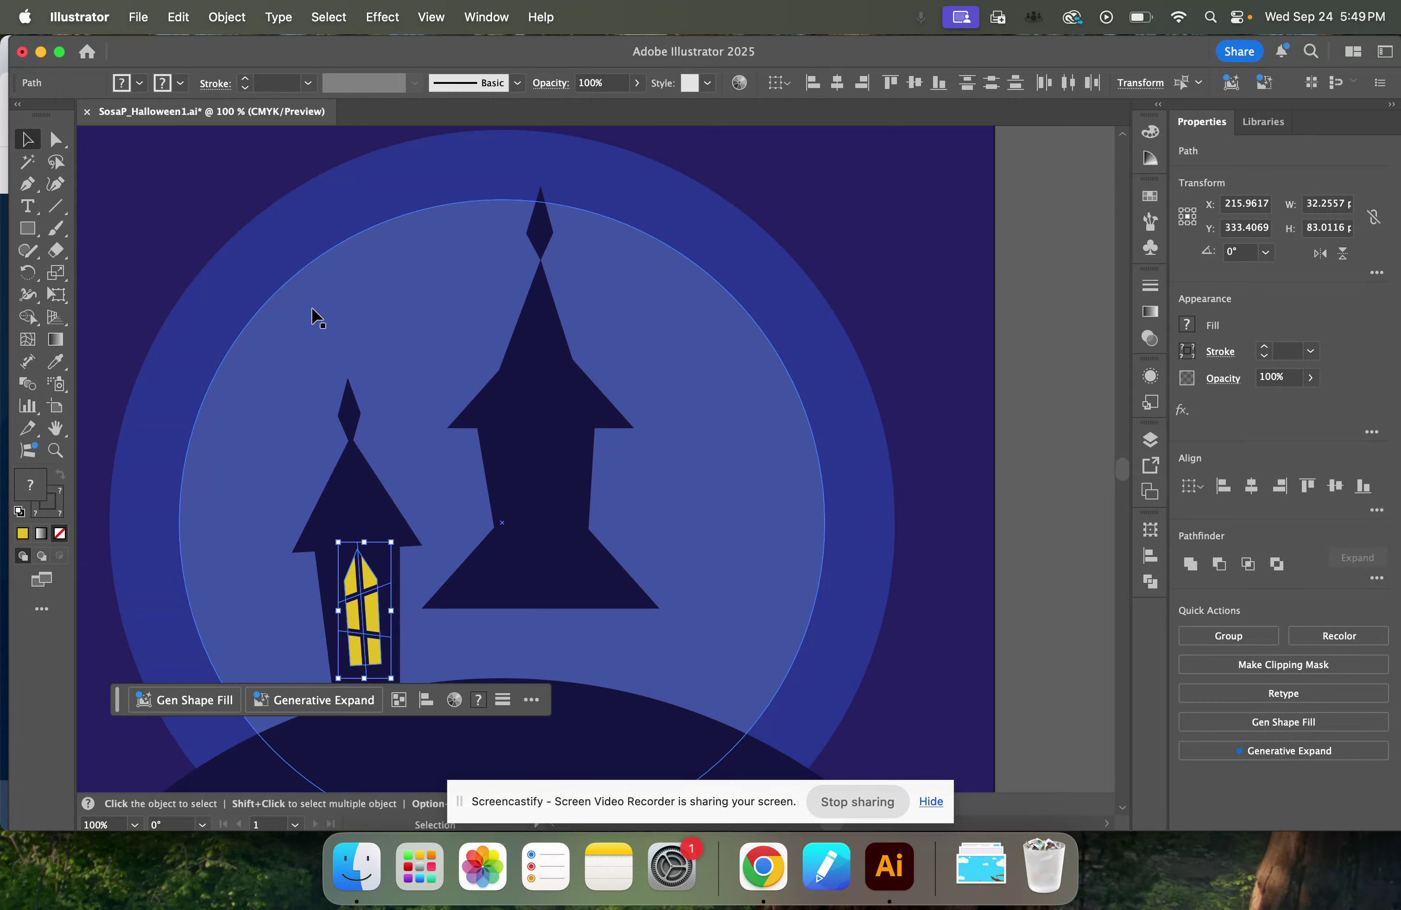
# Paste the copied window and place it centrally on the body of the tall tower.
pyautogui.click(1057, 491)
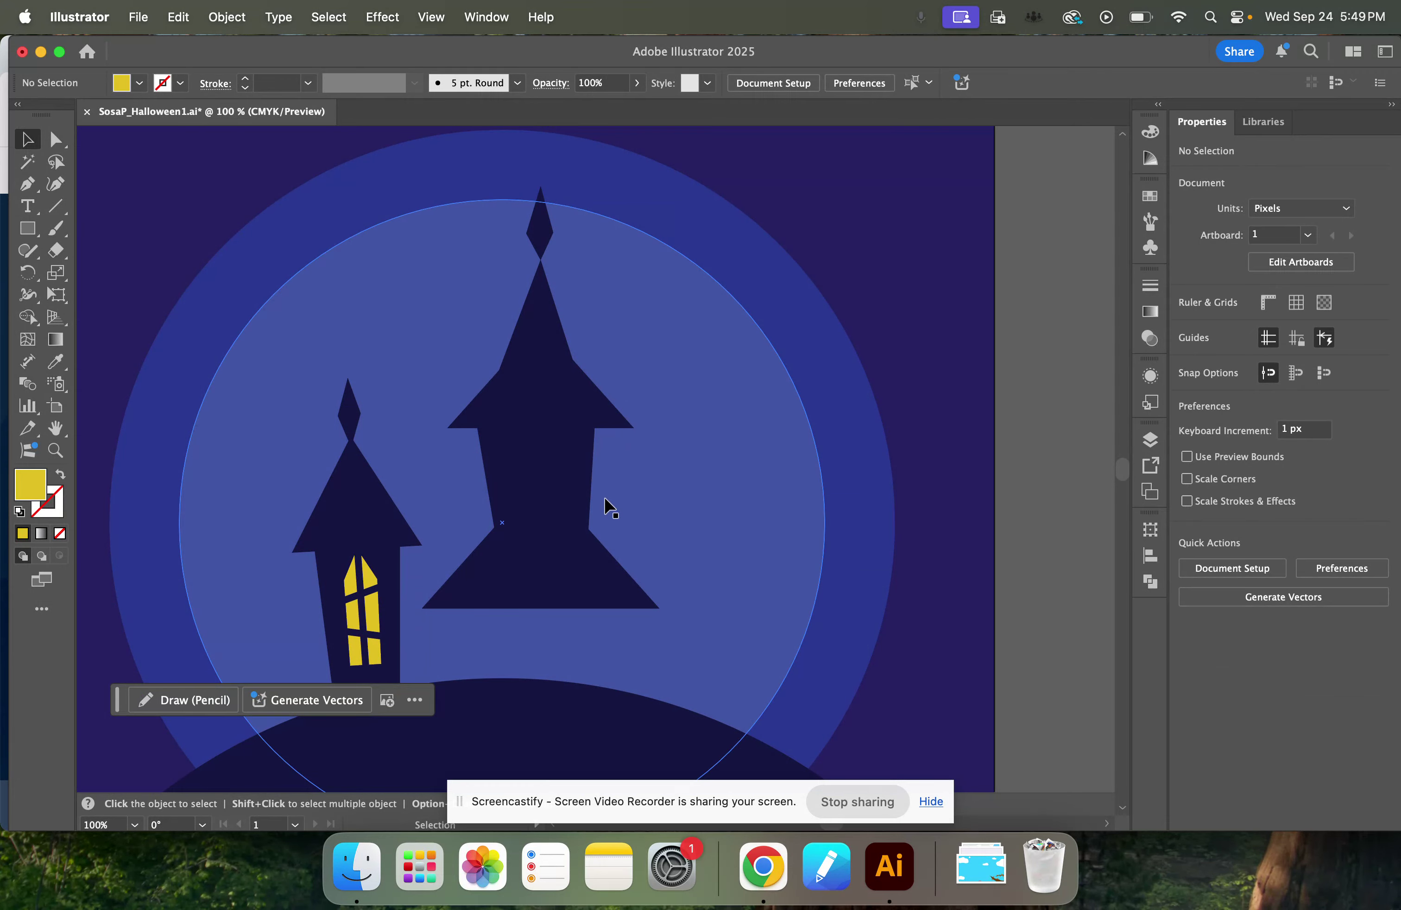
pyautogui.press('cmd+v')
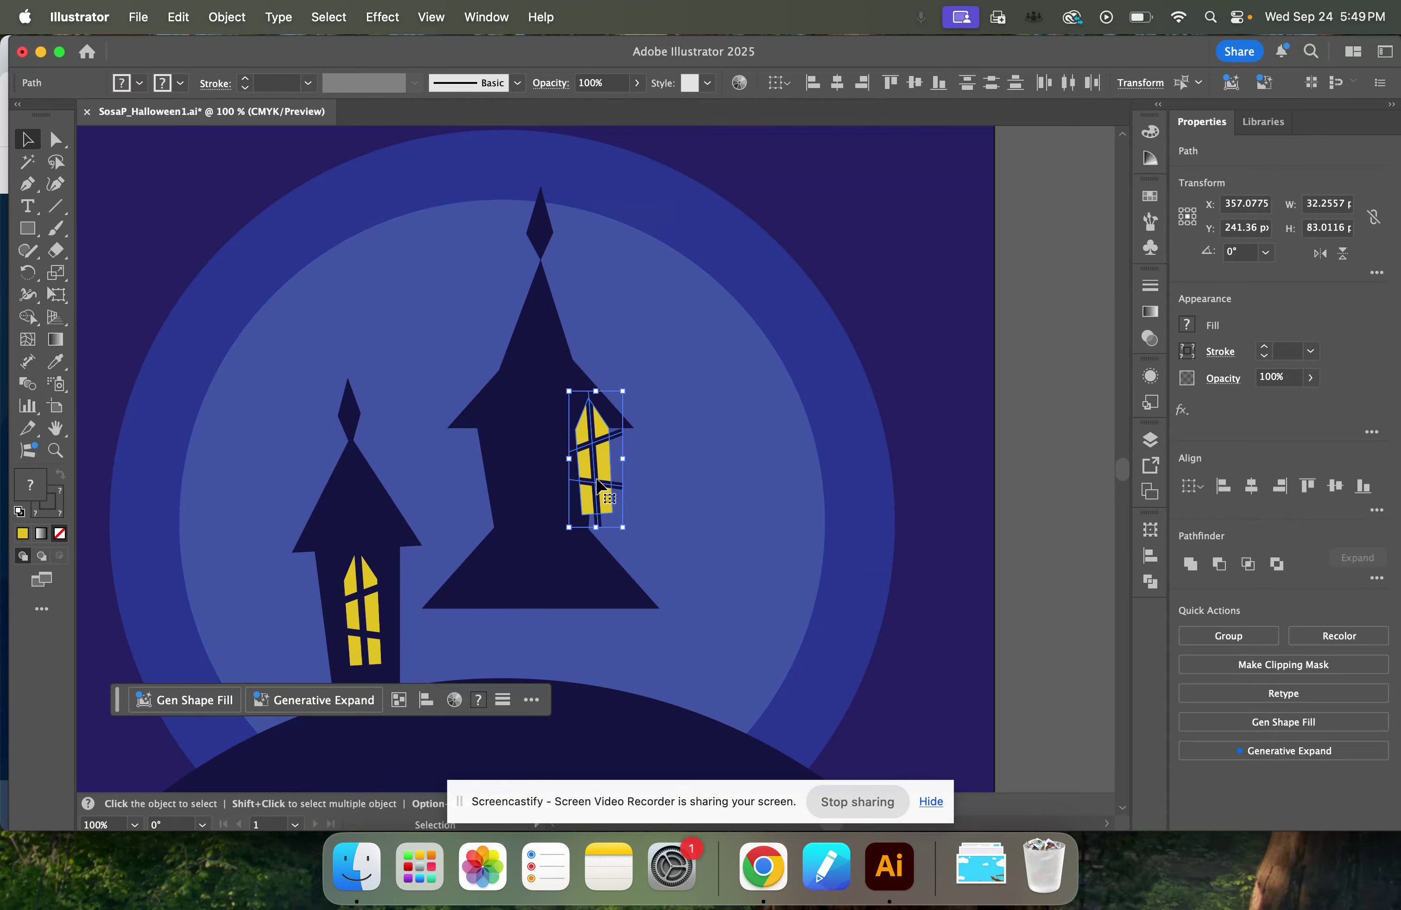
pyautogui.moveTo(598, 481); pyautogui.dragTo(546, 509)
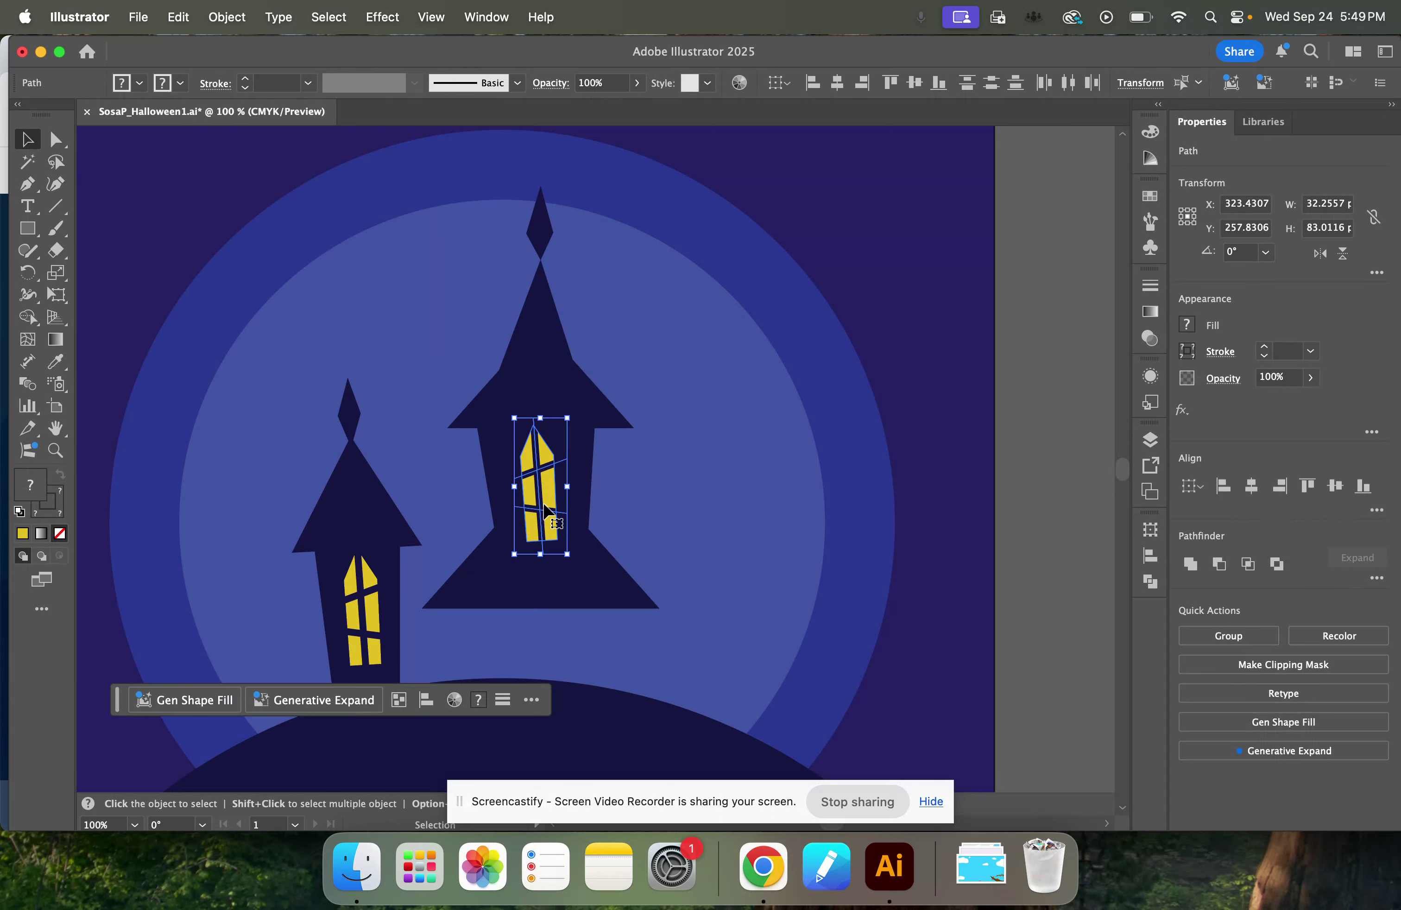
# Reflect the pasted window across the vertical axis, rotate it slightly upright on the tall tower and deselect it.
pyautogui.rightClick(546, 496)
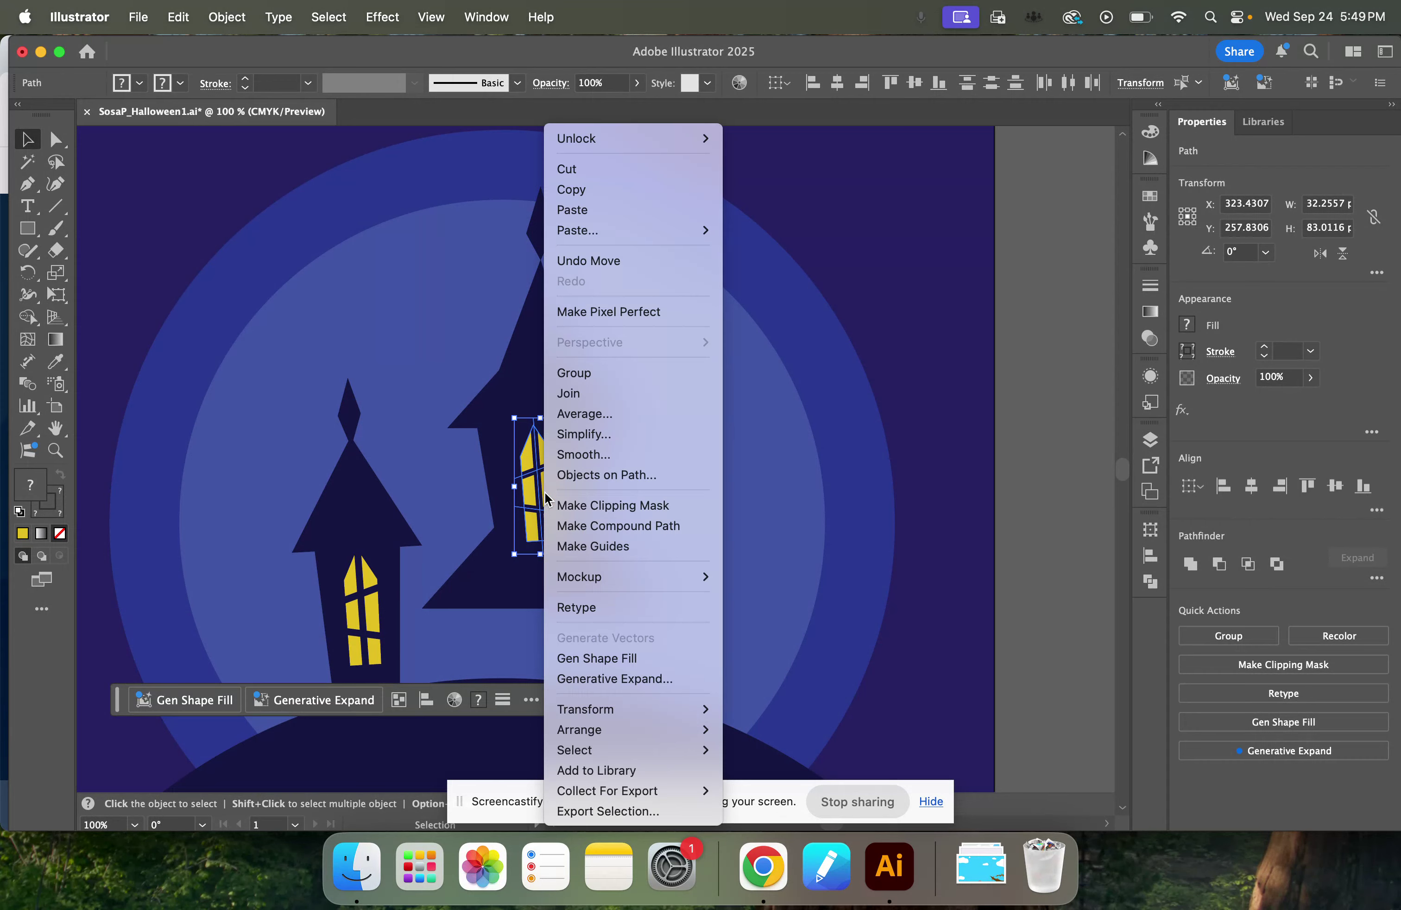
pyautogui.moveTo(576, 715)
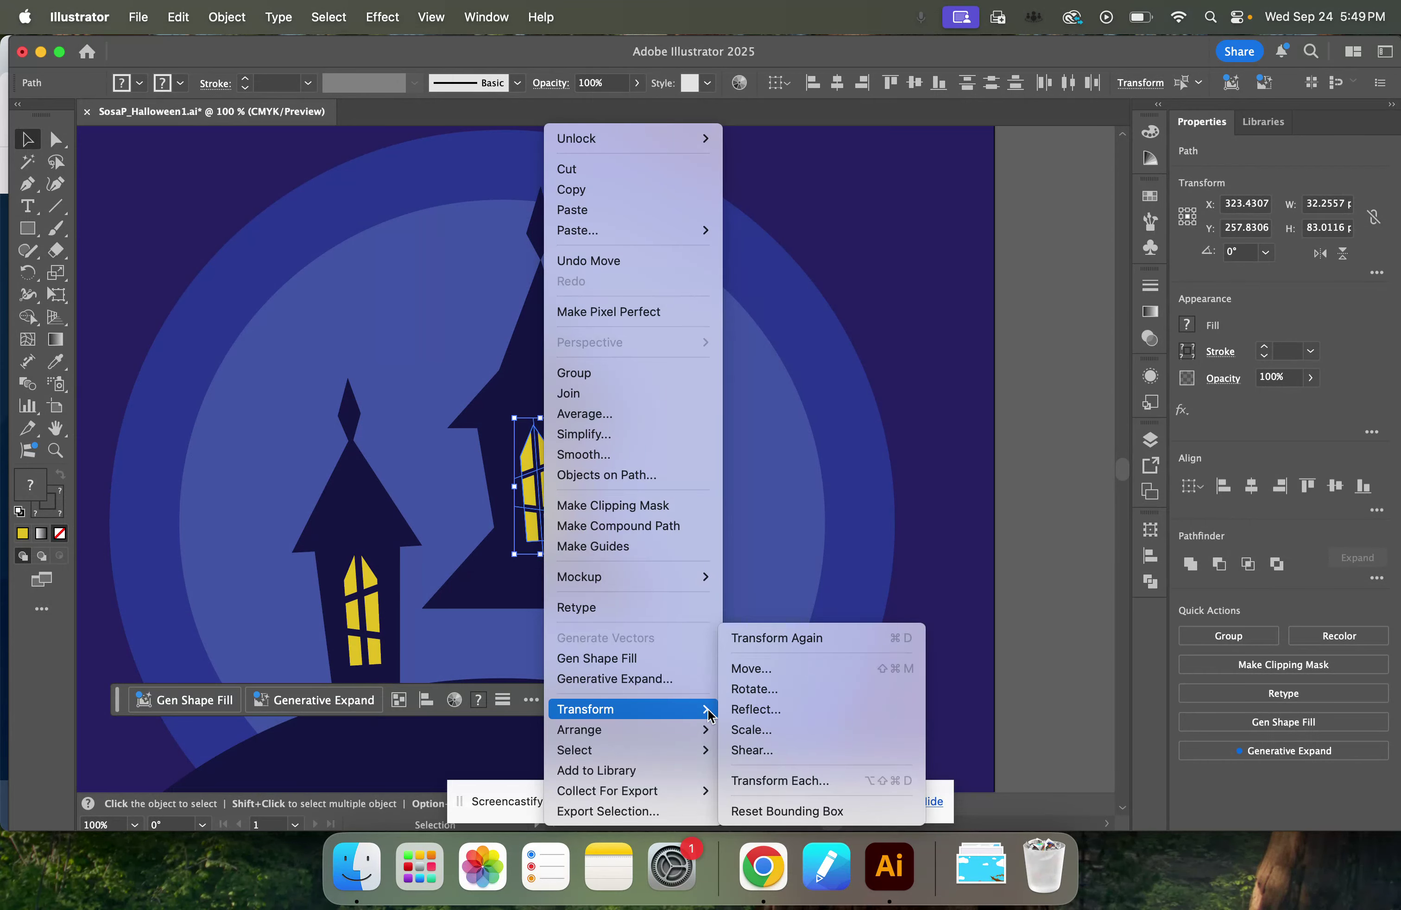
pyautogui.click(790, 711)
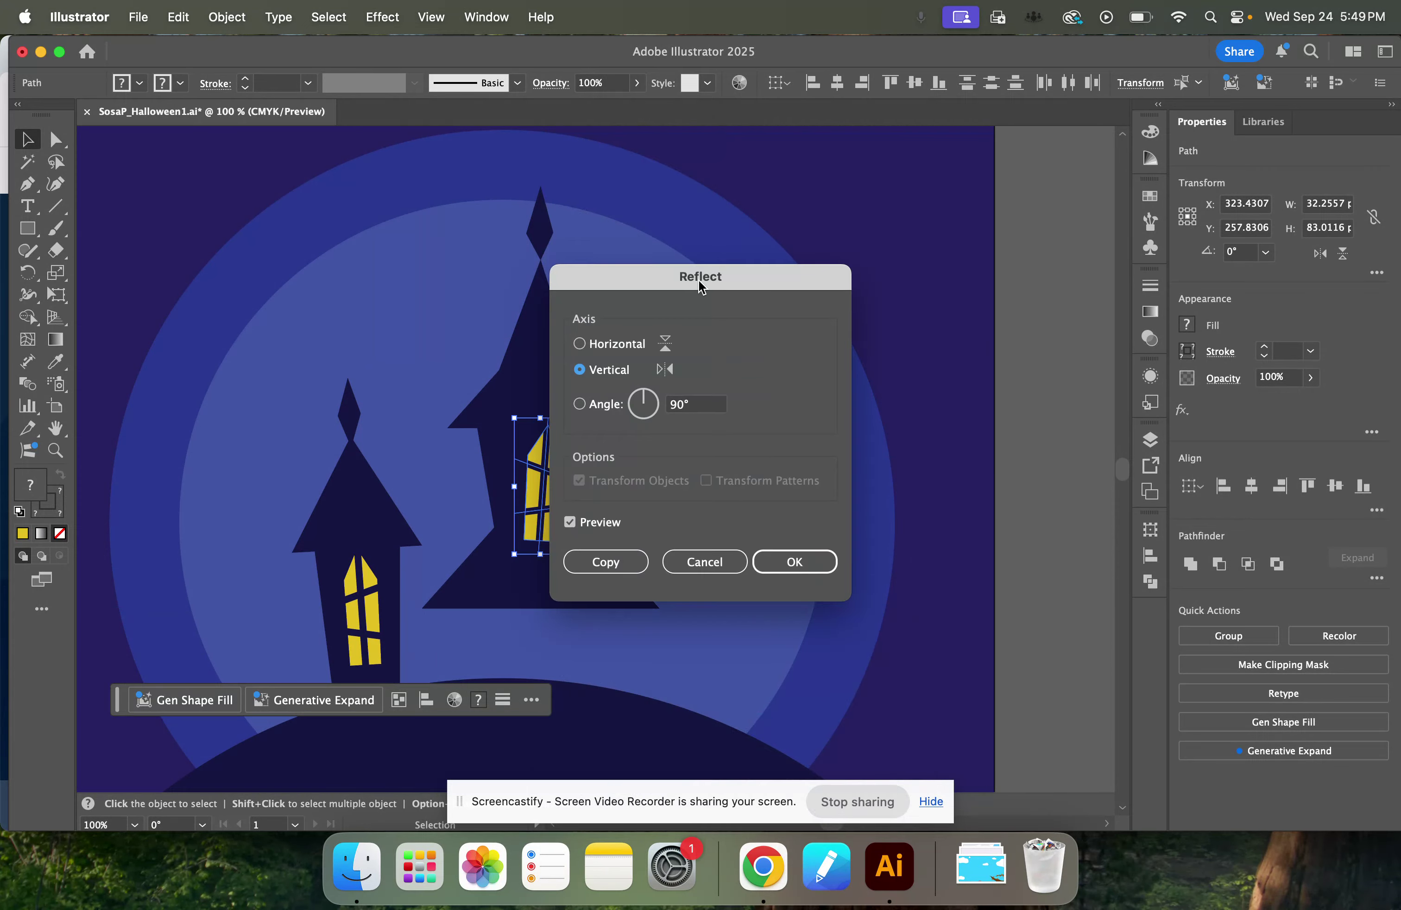
pyautogui.moveTo(700, 287); pyautogui.dragTo(868, 277)
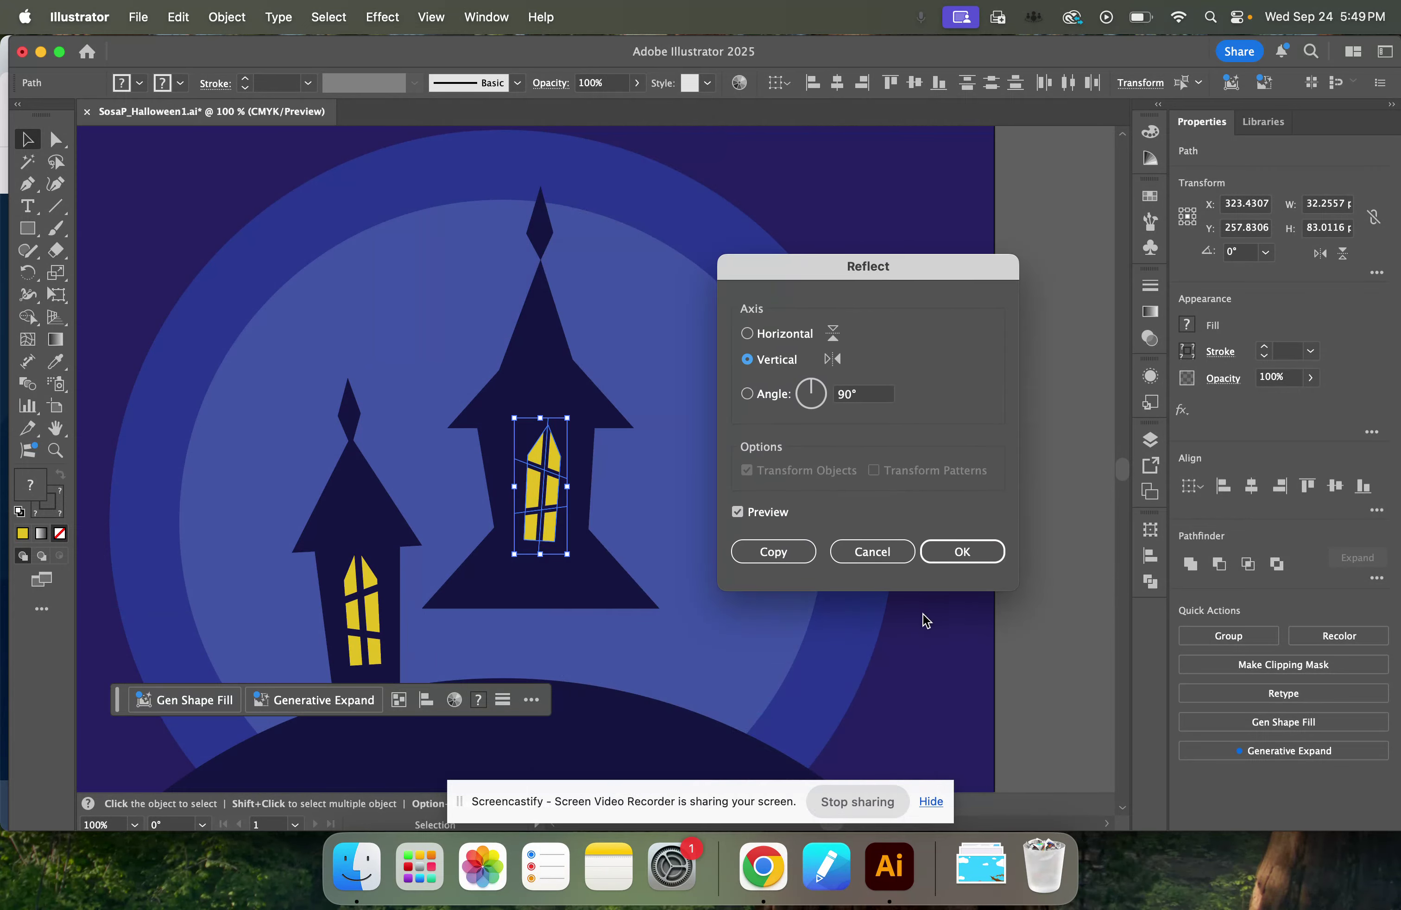
pyautogui.click(968, 558)
pyautogui.moveTo(552, 460); pyautogui.dragTo(571, 406)
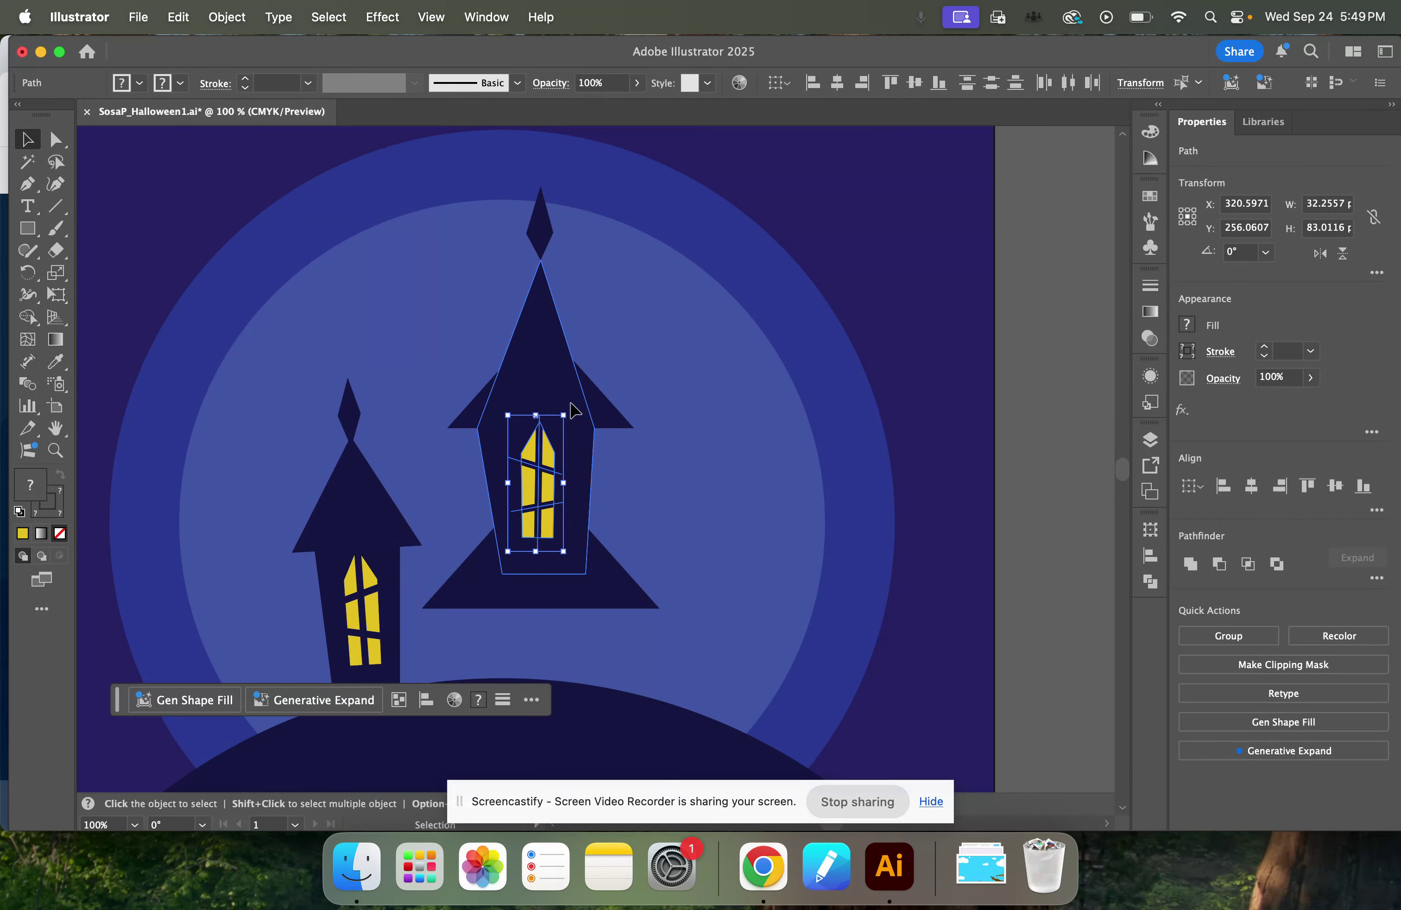
pyautogui.click(1041, 415)
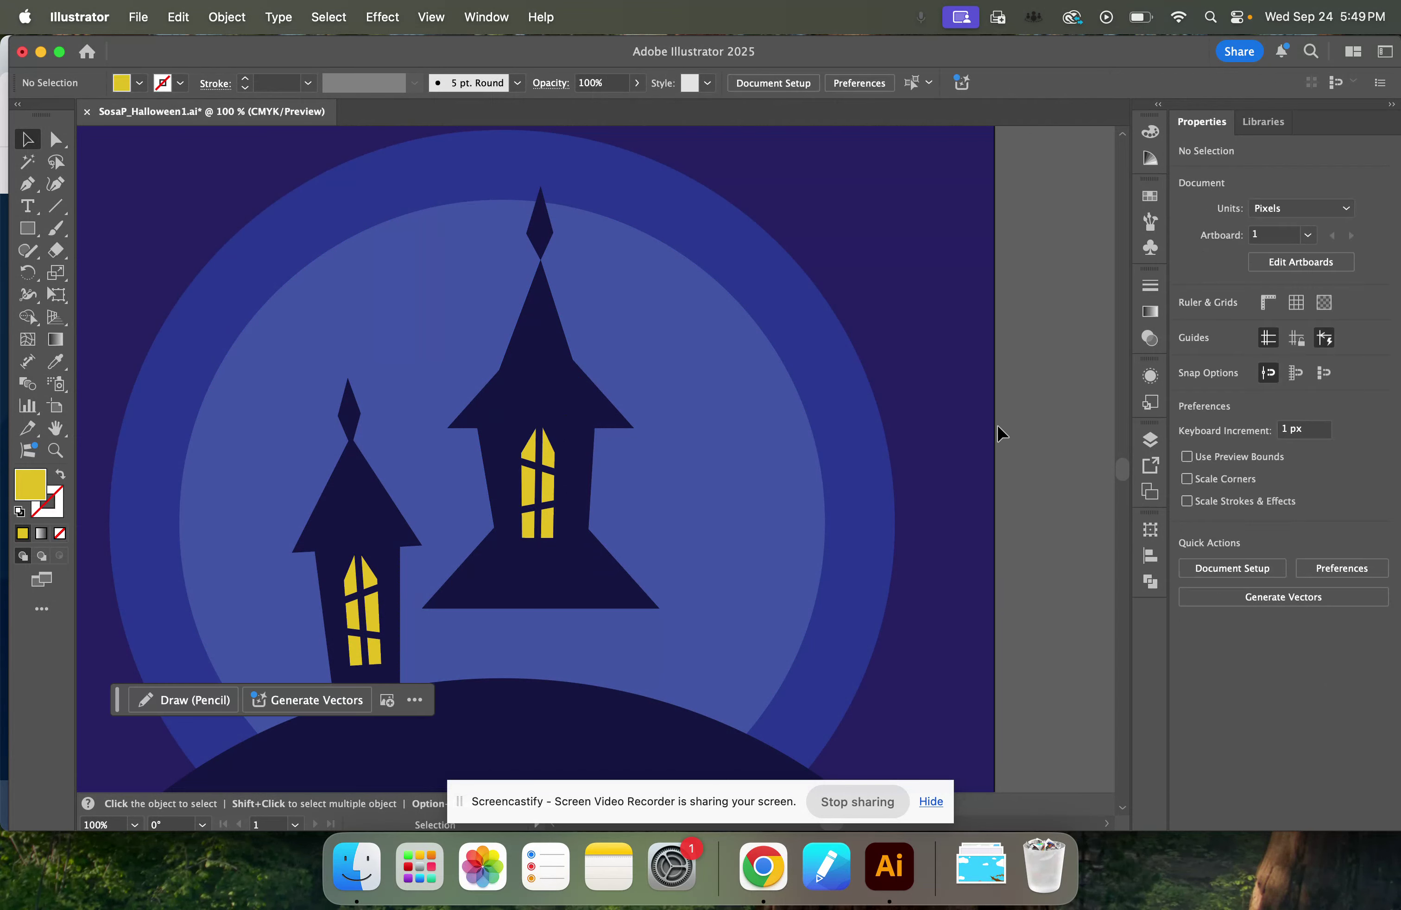
# Group the tall tower's window pane with its dividing bars and move the group up about 12 px.
pyautogui.moveTo(537, 529); pyautogui.dragTo(538, 504)
pyautogui.press('super+z')
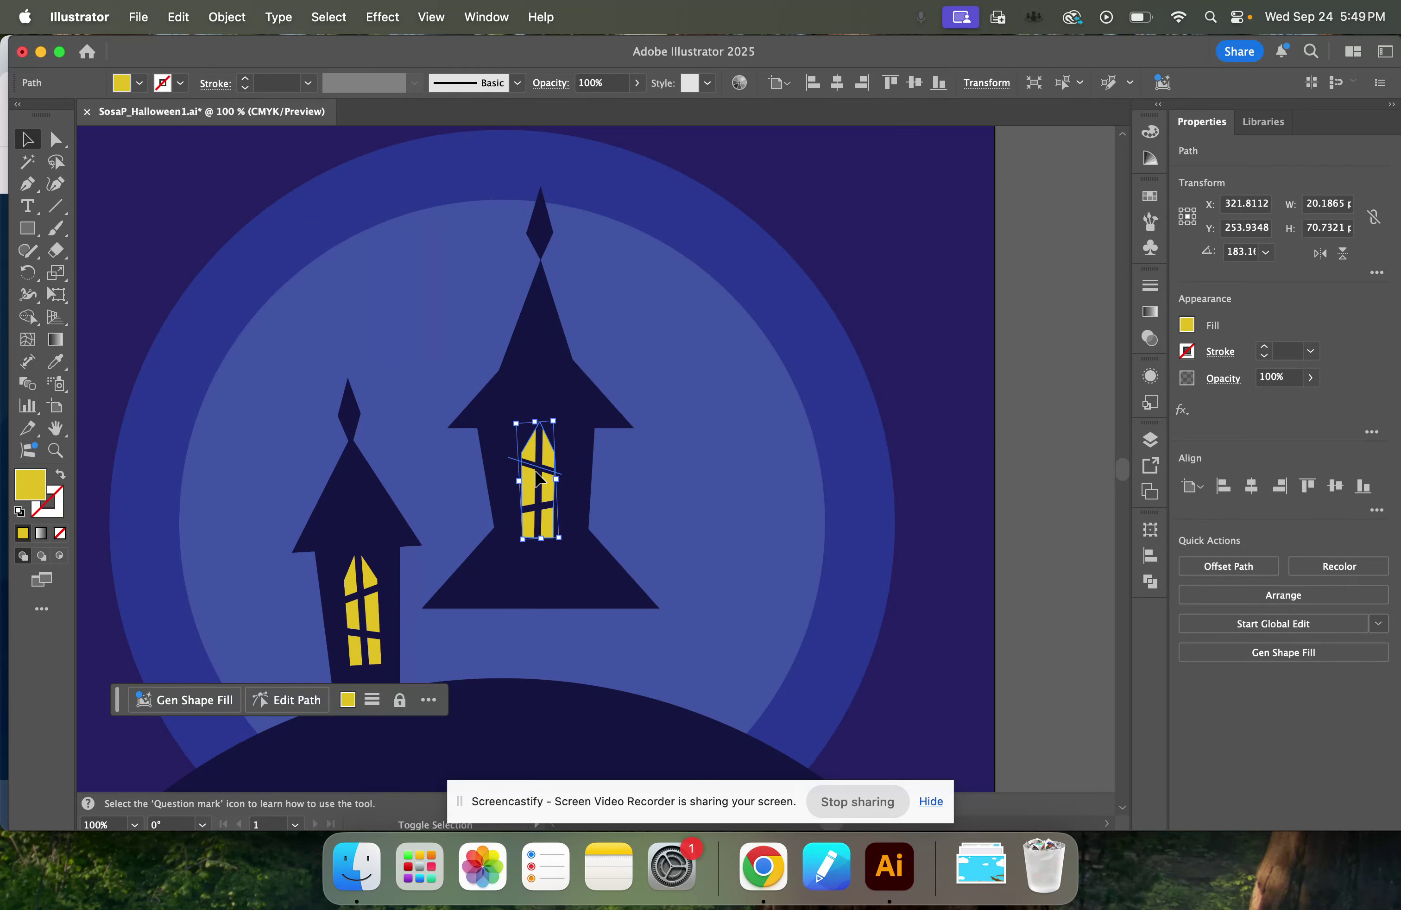
pyautogui.keyDown('shift'); pyautogui.click(535, 471); pyautogui.keyUp('shift')
pyautogui.keyDown('shift'); pyautogui.click(533, 508); pyautogui.keyUp('shift')
pyautogui.keyDown('shift'); pyautogui.click(539, 486); pyautogui.keyUp('shift')
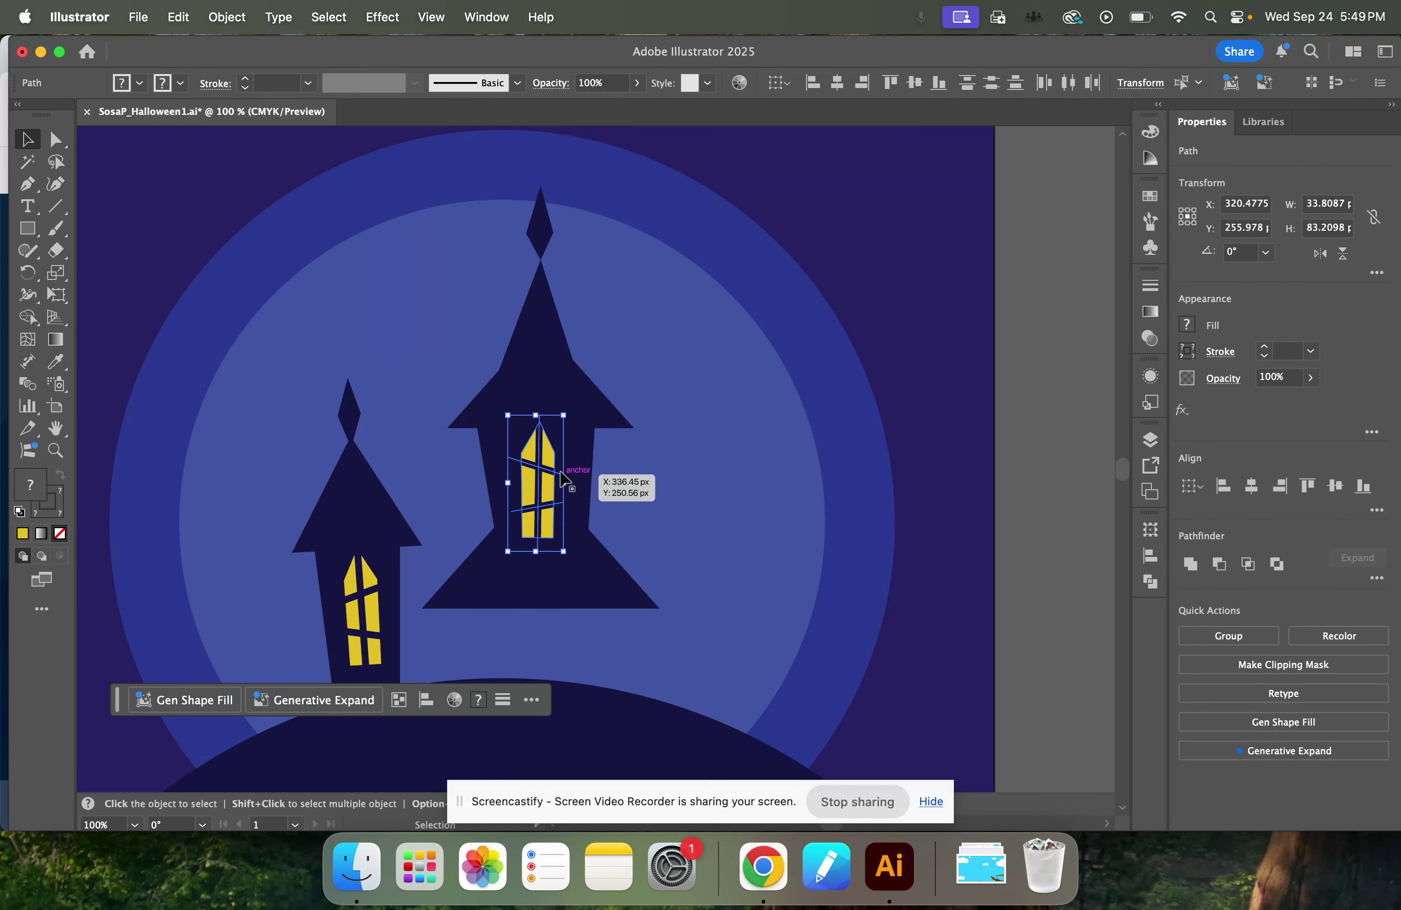
pyautogui.press('super+g')
pyautogui.moveTo(548, 483); pyautogui.dragTo(546, 474)
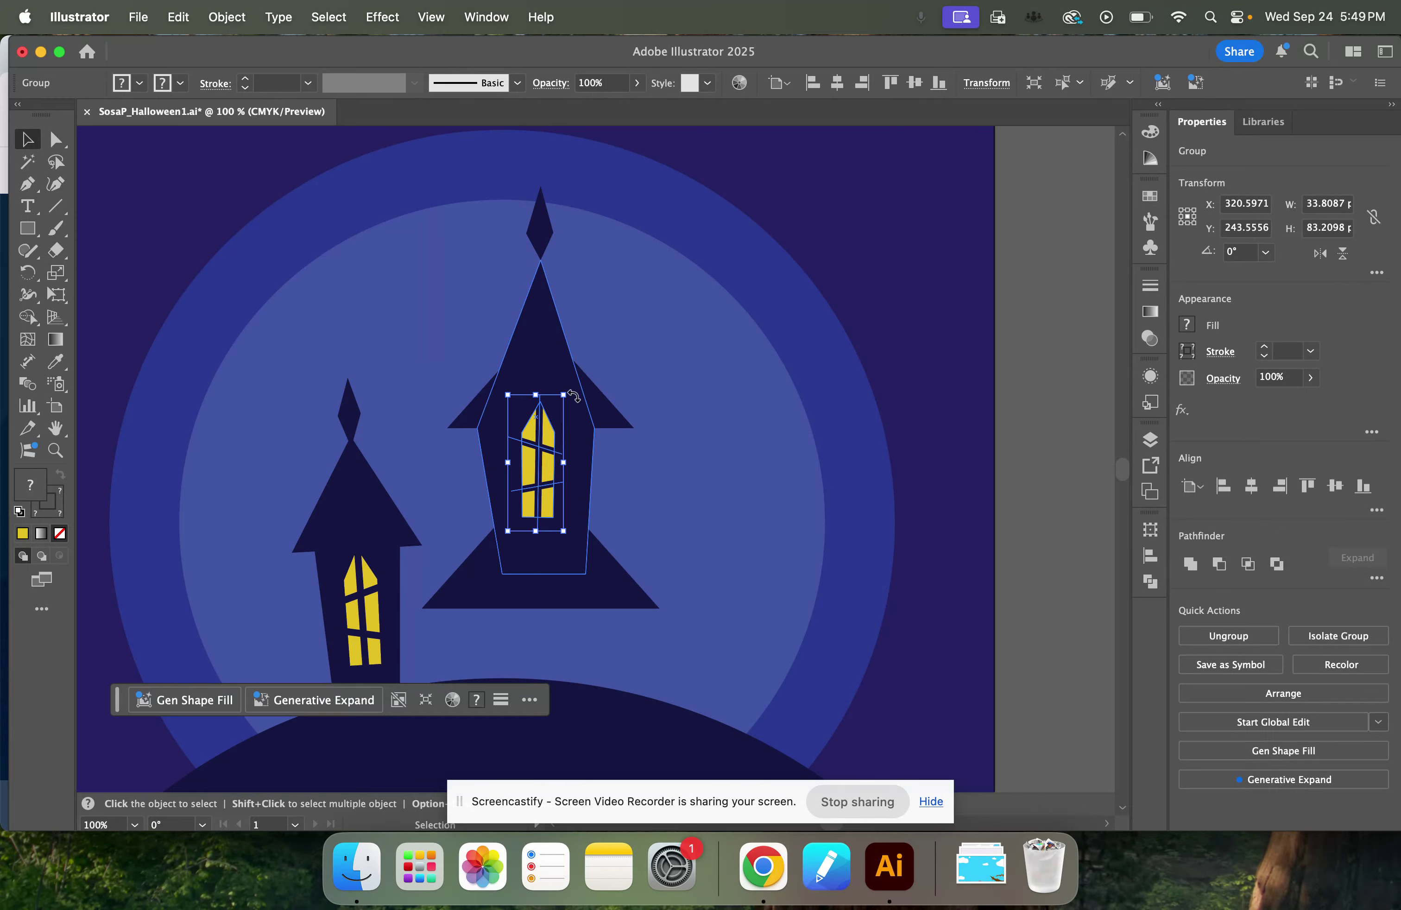
pyautogui.moveTo(603, 401)
pyautogui.mouseDown()
pyautogui.moveTo(604, 382)
pyautogui.moveTo(602, 408)
pyautogui.mouseUp()
pyautogui.click(1064, 464)
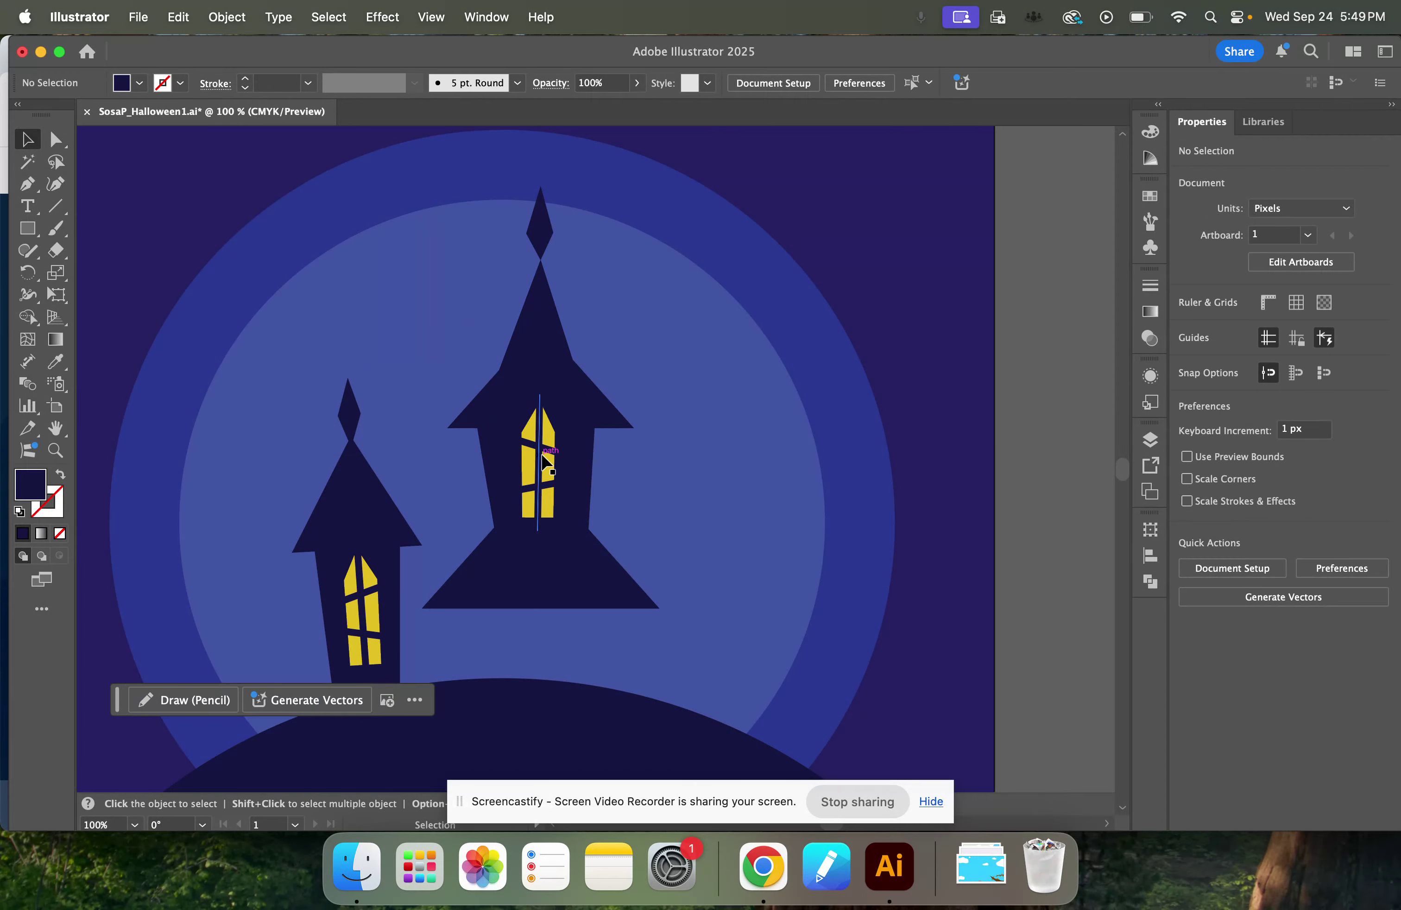
# Lower the tall tower's base triangle to about Y 311 px and shift the window down on the tower body.
pyautogui.moveTo(584, 598); pyautogui.dragTo(579, 622)
pyautogui.moveTo(534, 441); pyautogui.dragTo(528, 451)
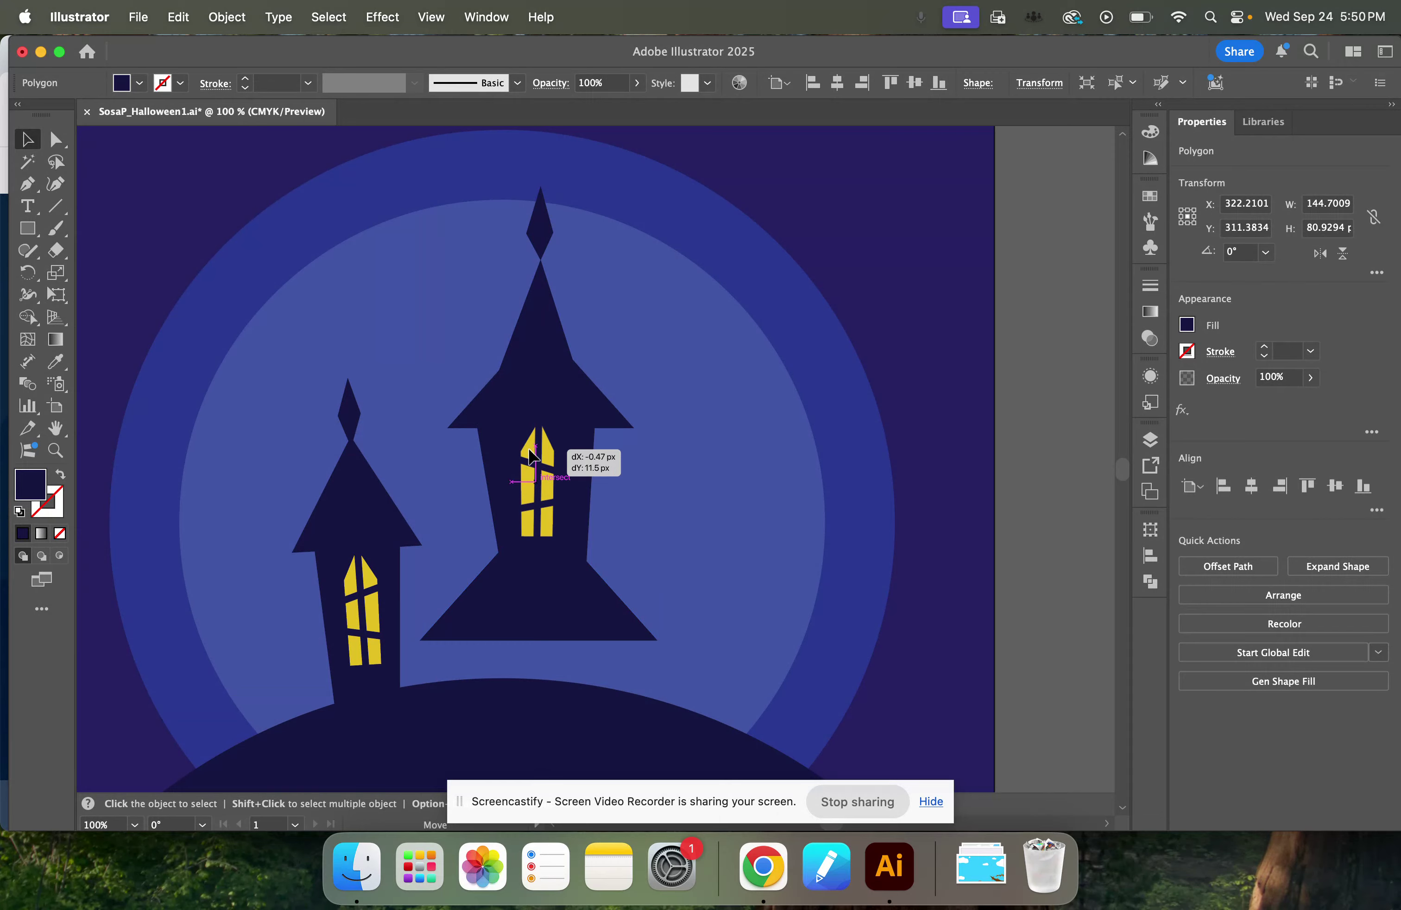
pyautogui.moveTo(530, 451); pyautogui.dragTo(531, 453)
pyautogui.click(1027, 468)
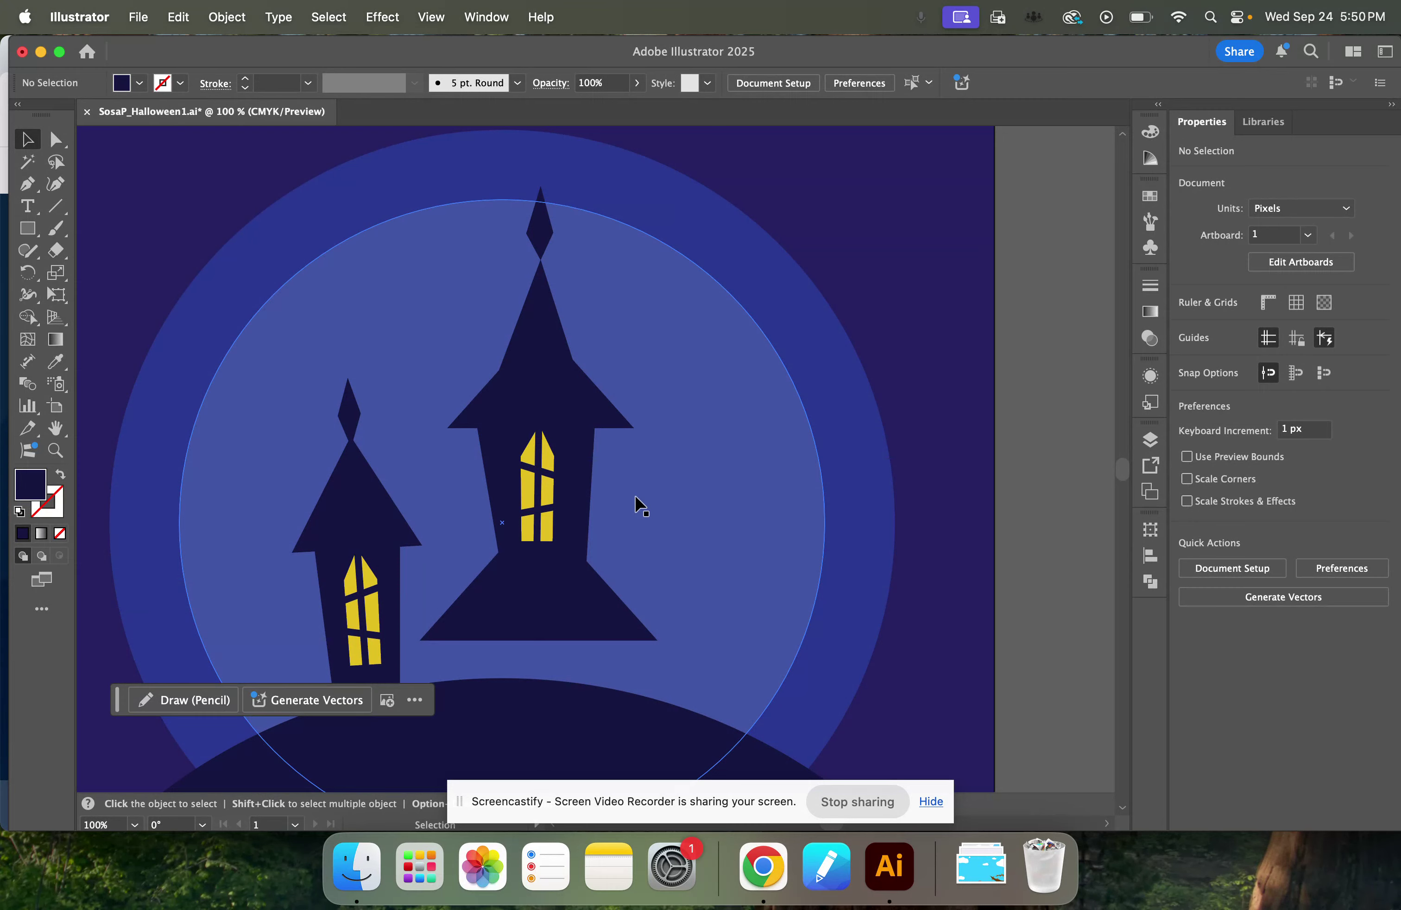
# Group the tall tower's spire, body, upper triangle, window and base triangle into one object.
pyautogui.click(544, 240)
pyautogui.click(529, 337)
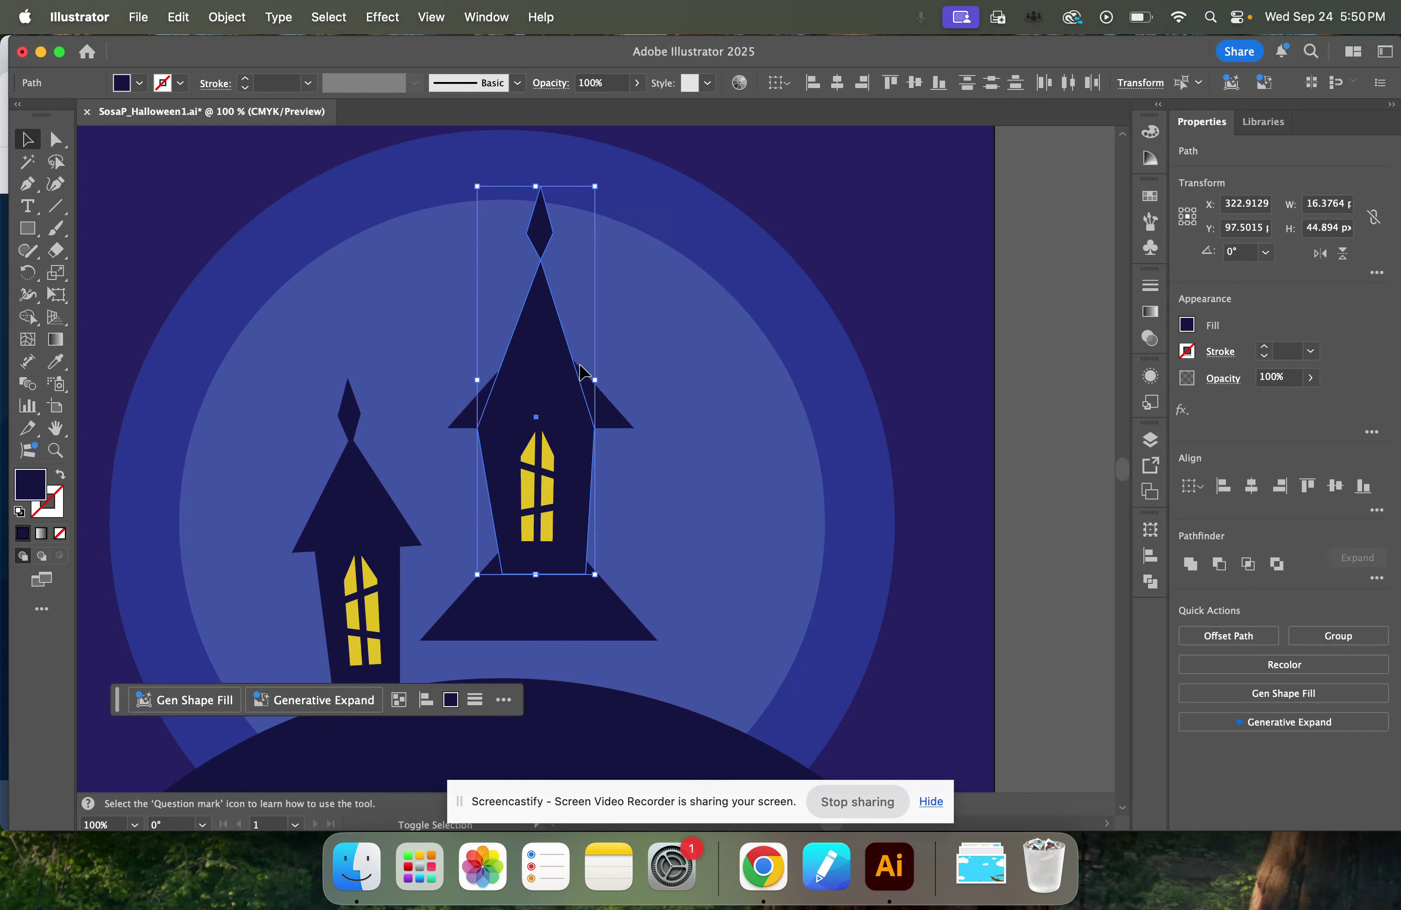
pyautogui.keyDown('shift'); pyautogui.click(603, 408); pyautogui.keyUp('shift')
pyautogui.keyDown('shift'); pyautogui.click(546, 467); pyautogui.keyUp('shift')
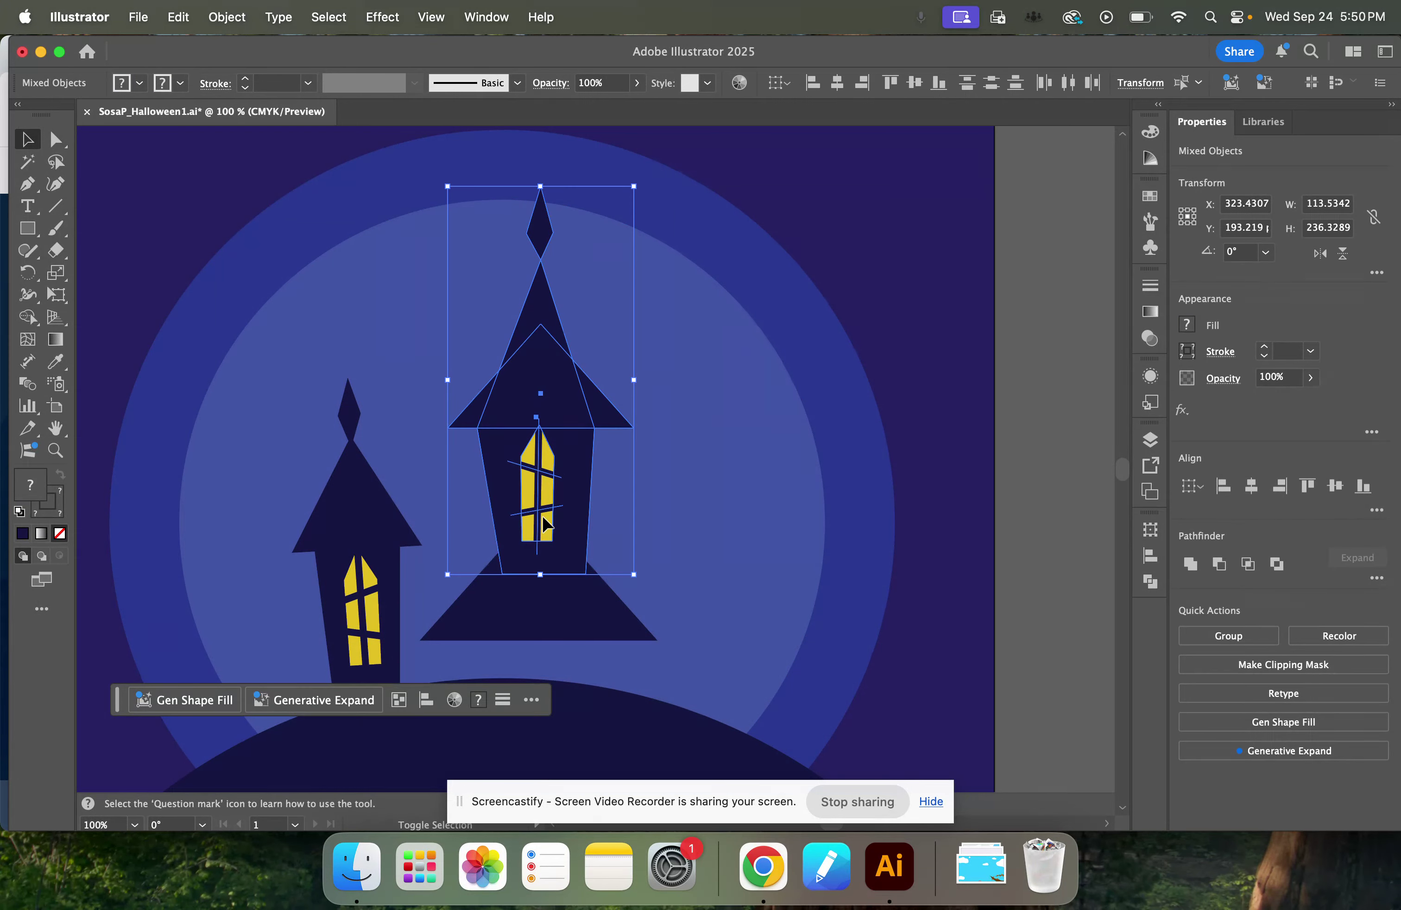
pyautogui.keyDown('shift'); pyautogui.click(538, 620); pyautogui.keyUp('shift')
pyautogui.press('super+g')
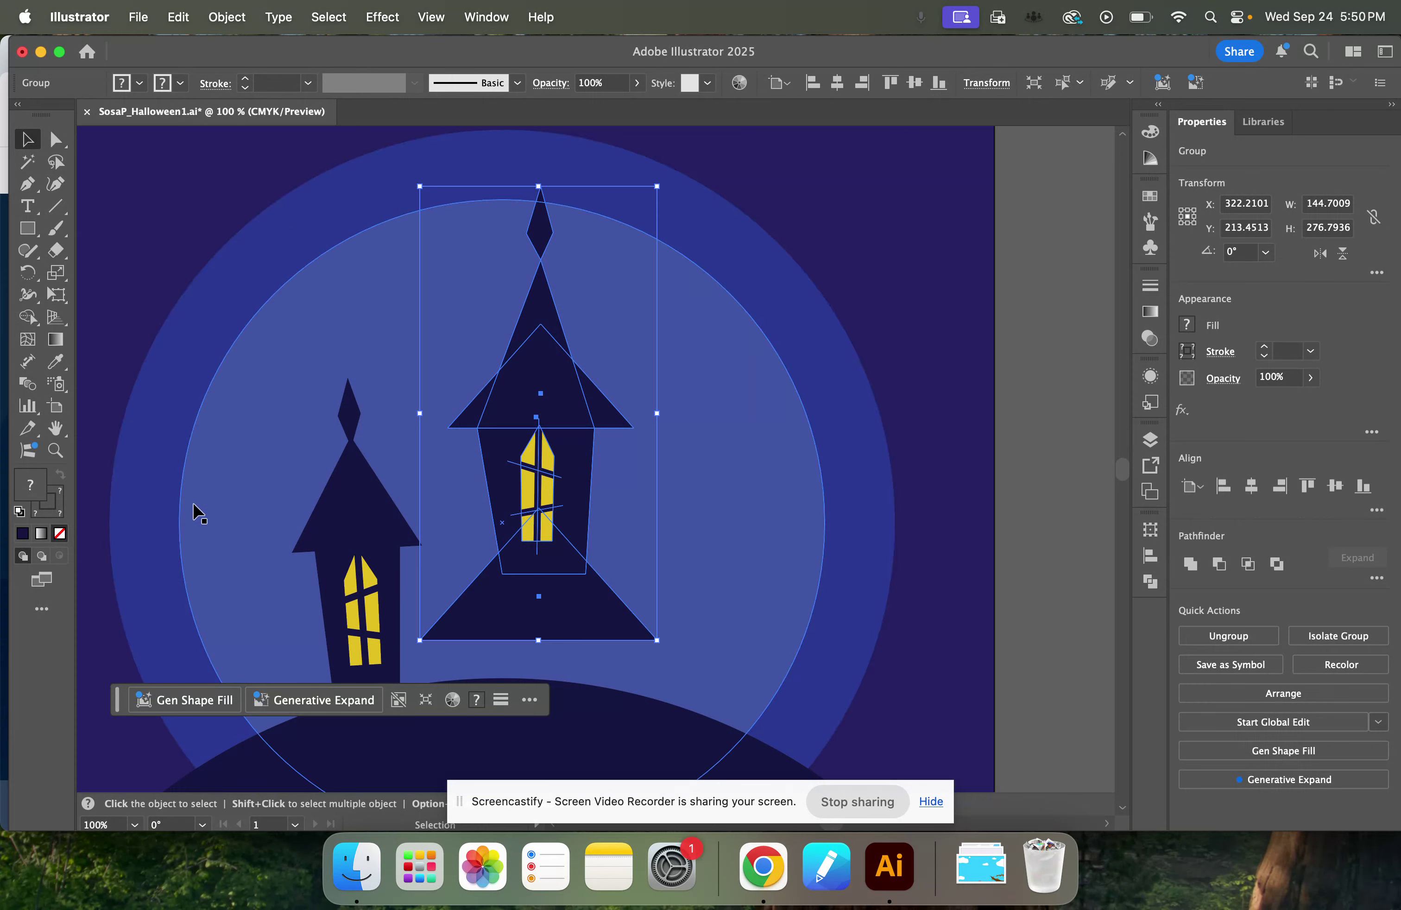
# Duplicate the small tower group to the opposite side of the tall tower.
pyautogui.click(360, 526)
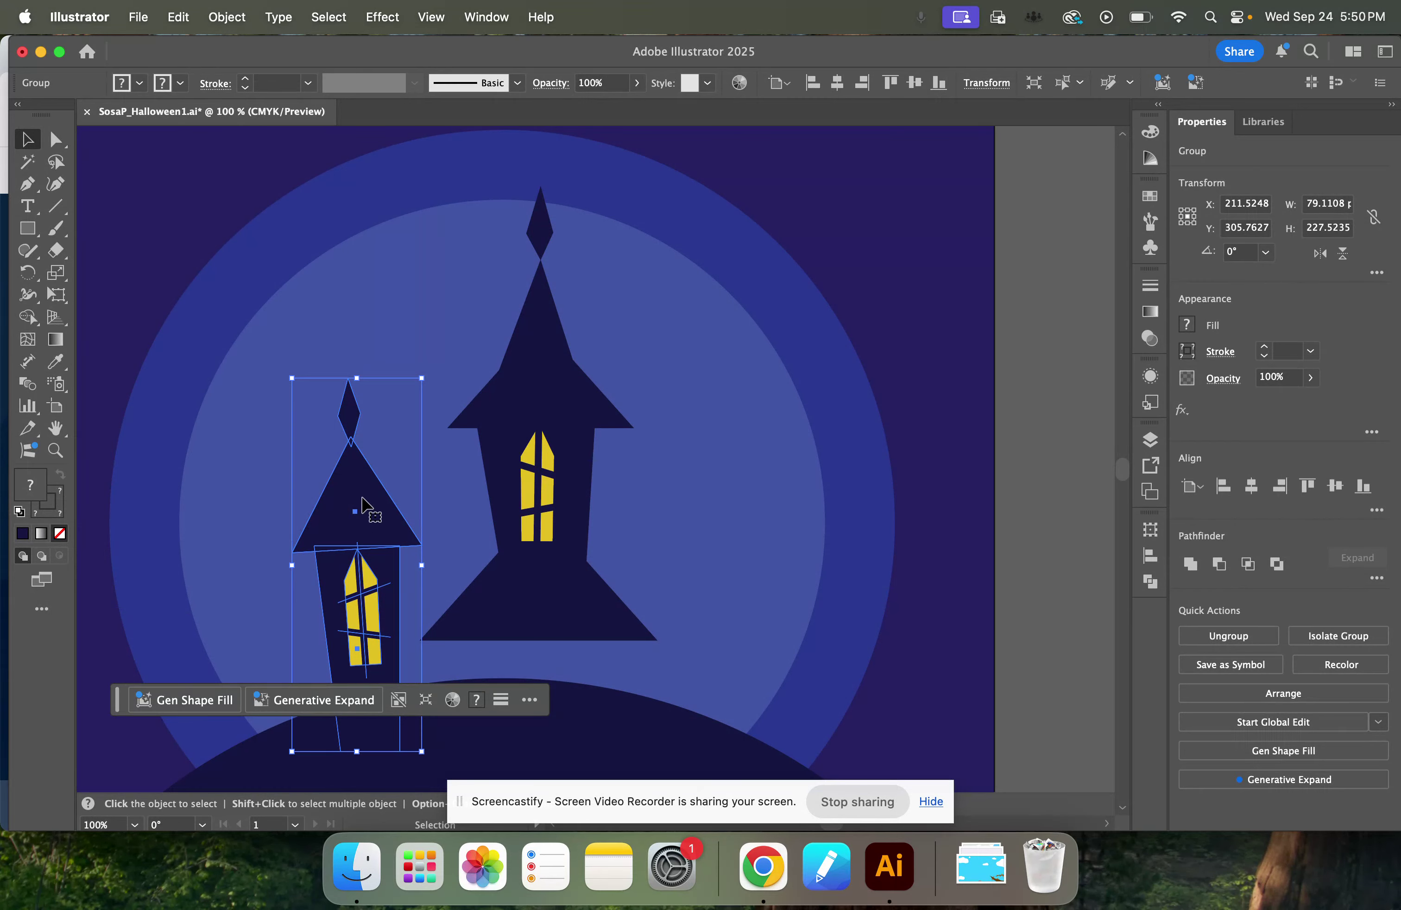
pyautogui.press('a')
pyautogui.press('v')
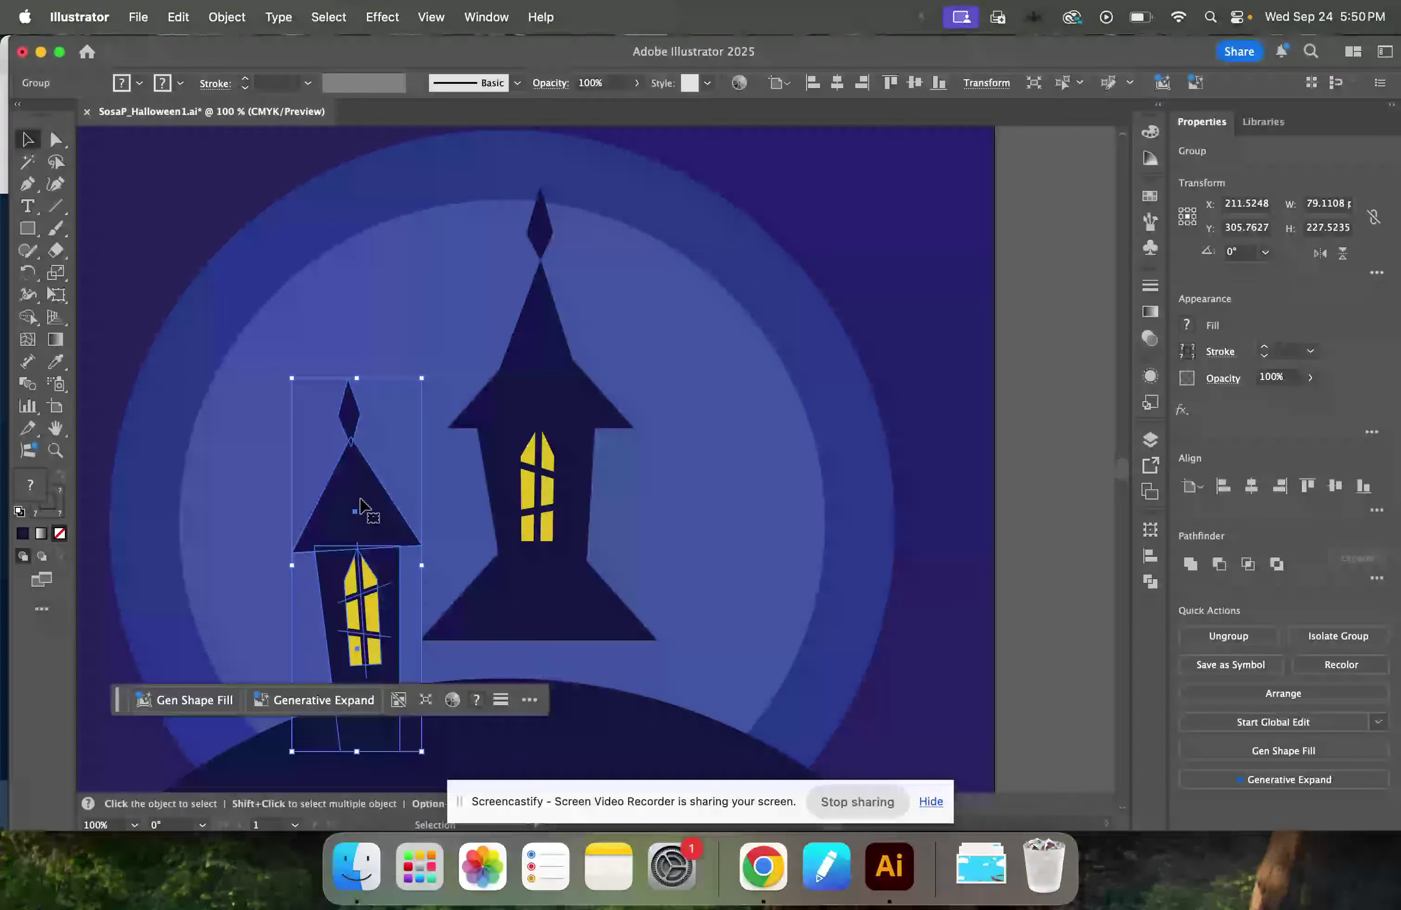
pyautogui.press('a')
pyautogui.moveTo(363, 505); pyautogui.dragTo(738, 512)
# Reflect the duplicated tower across the vertical axis and move it to about X 431 px, Y 298 px.
pyautogui.rightClick(724, 496)
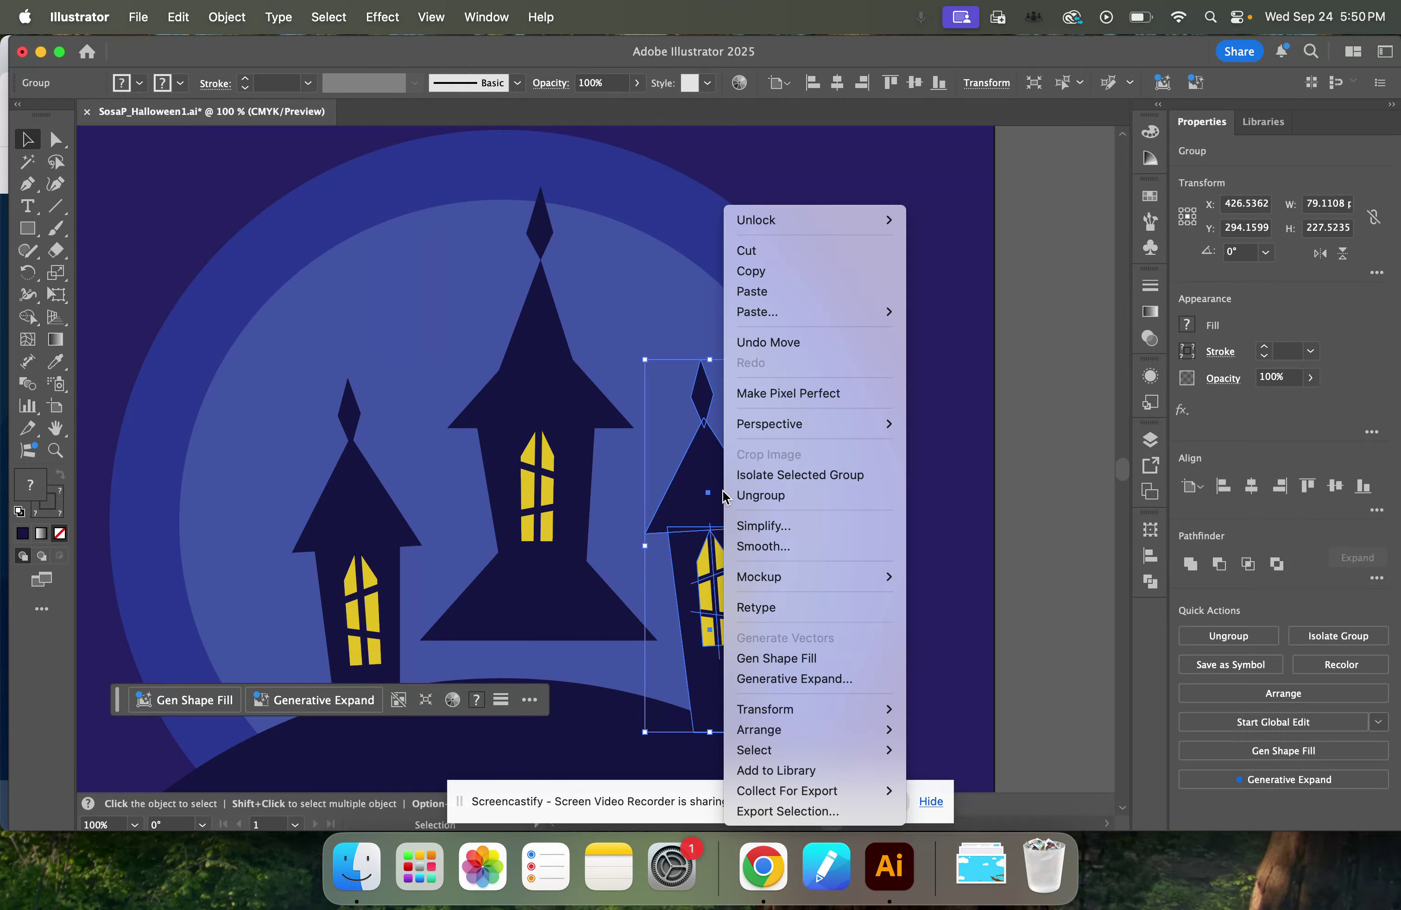
pyautogui.moveTo(875, 709)
pyautogui.click(939, 709)
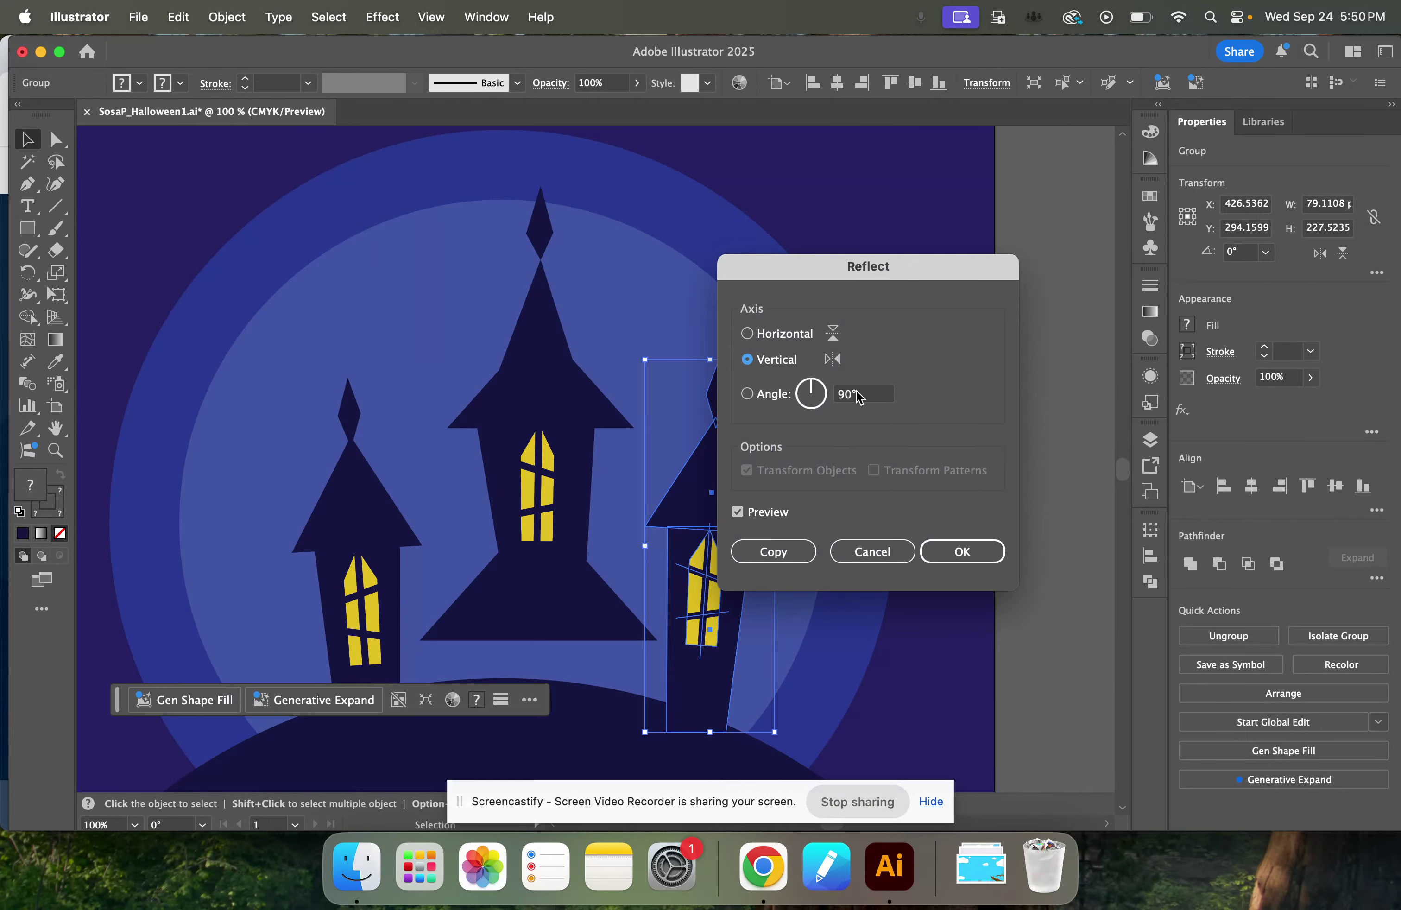
pyautogui.click(969, 557)
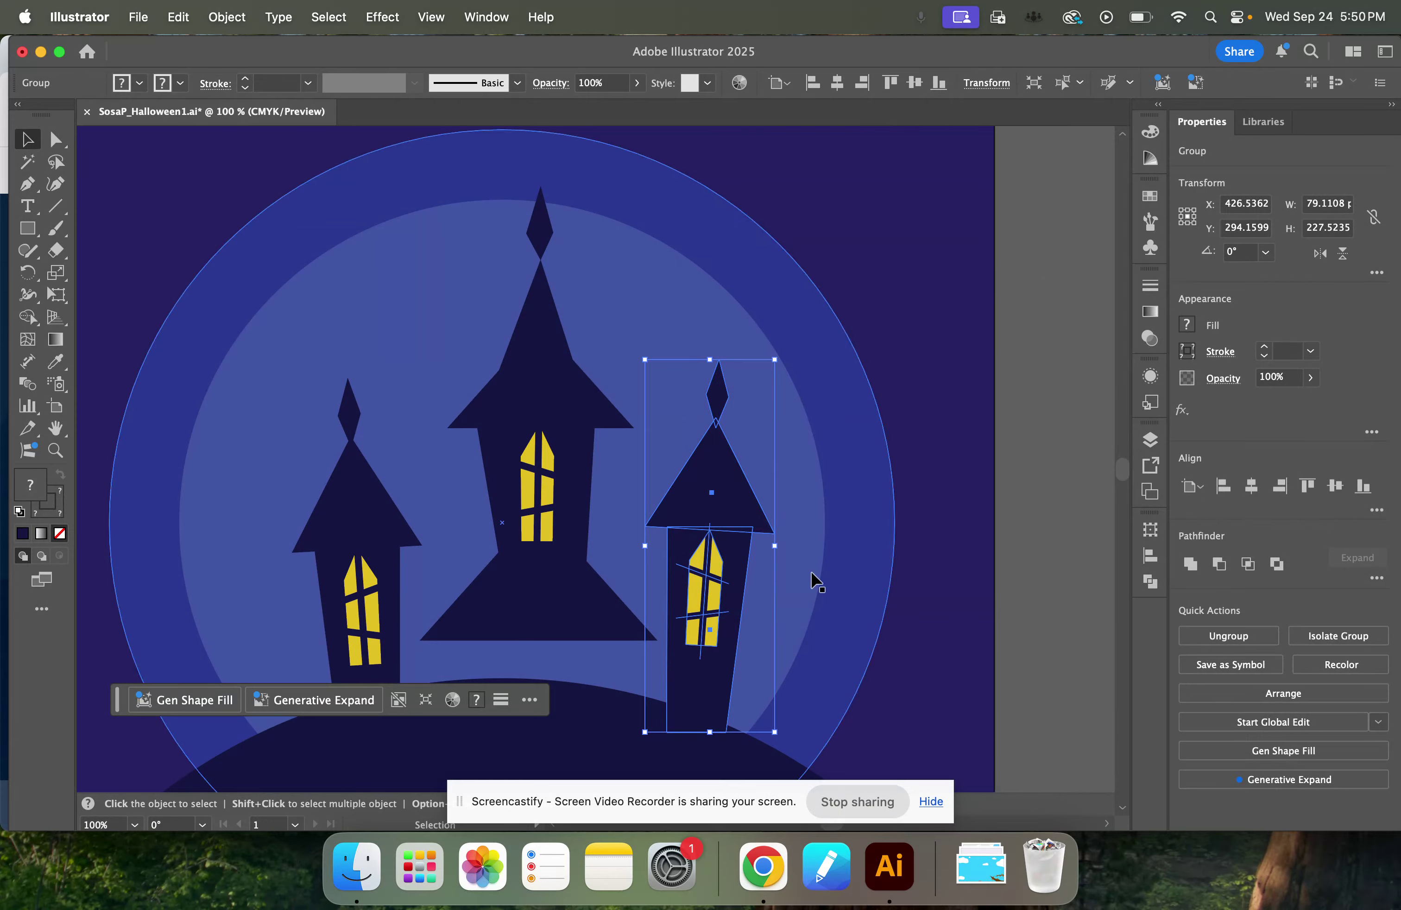
pyautogui.moveTo(715, 517); pyautogui.dragTo(723, 523)
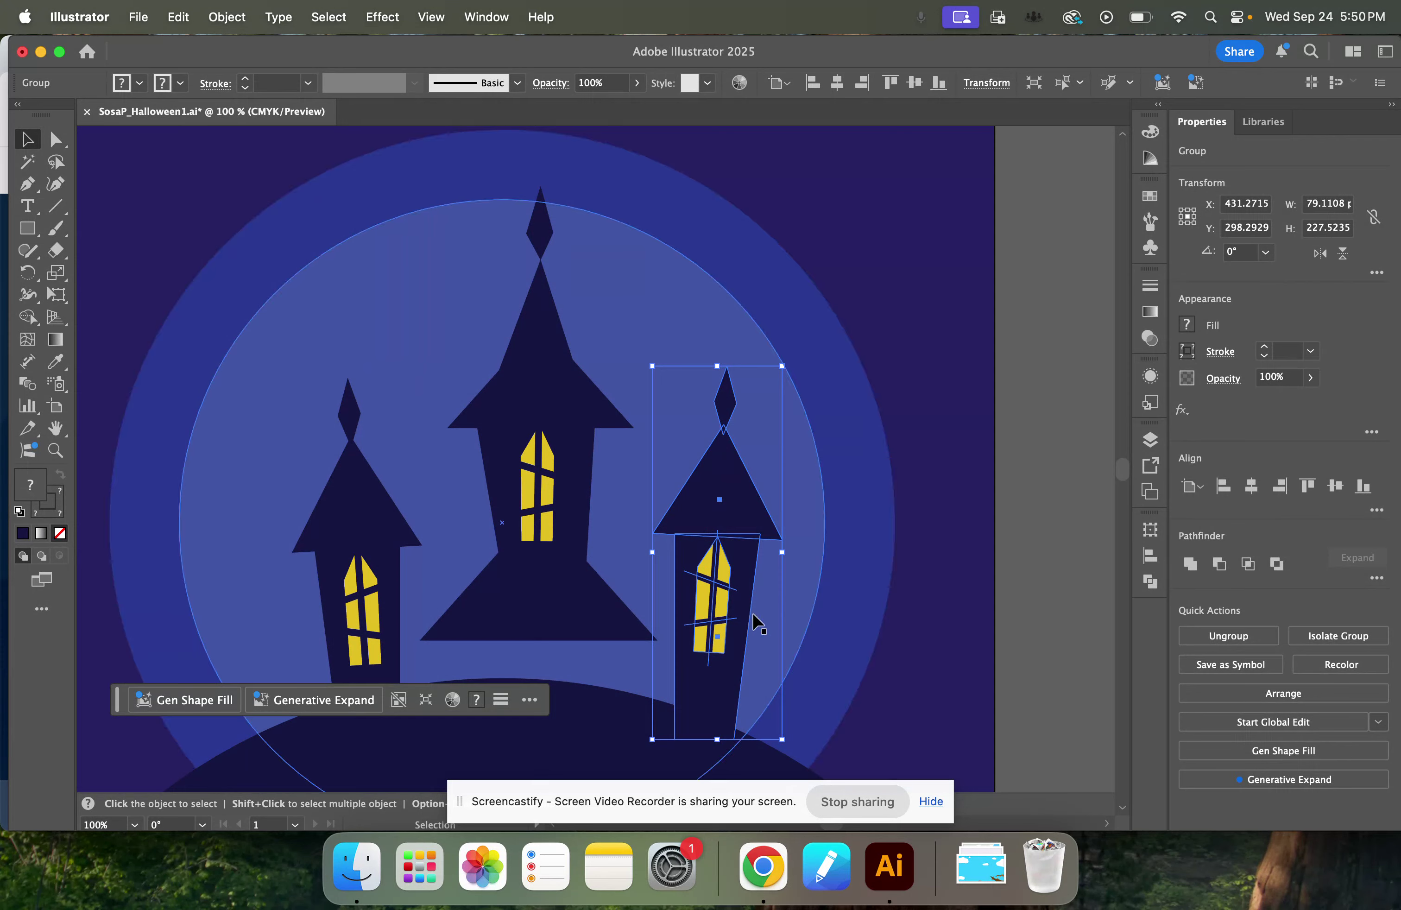
# Centre the tall tower horizontally on the artboard and move both side towers inward so they overlap its base.
pyautogui.click(503, 554)
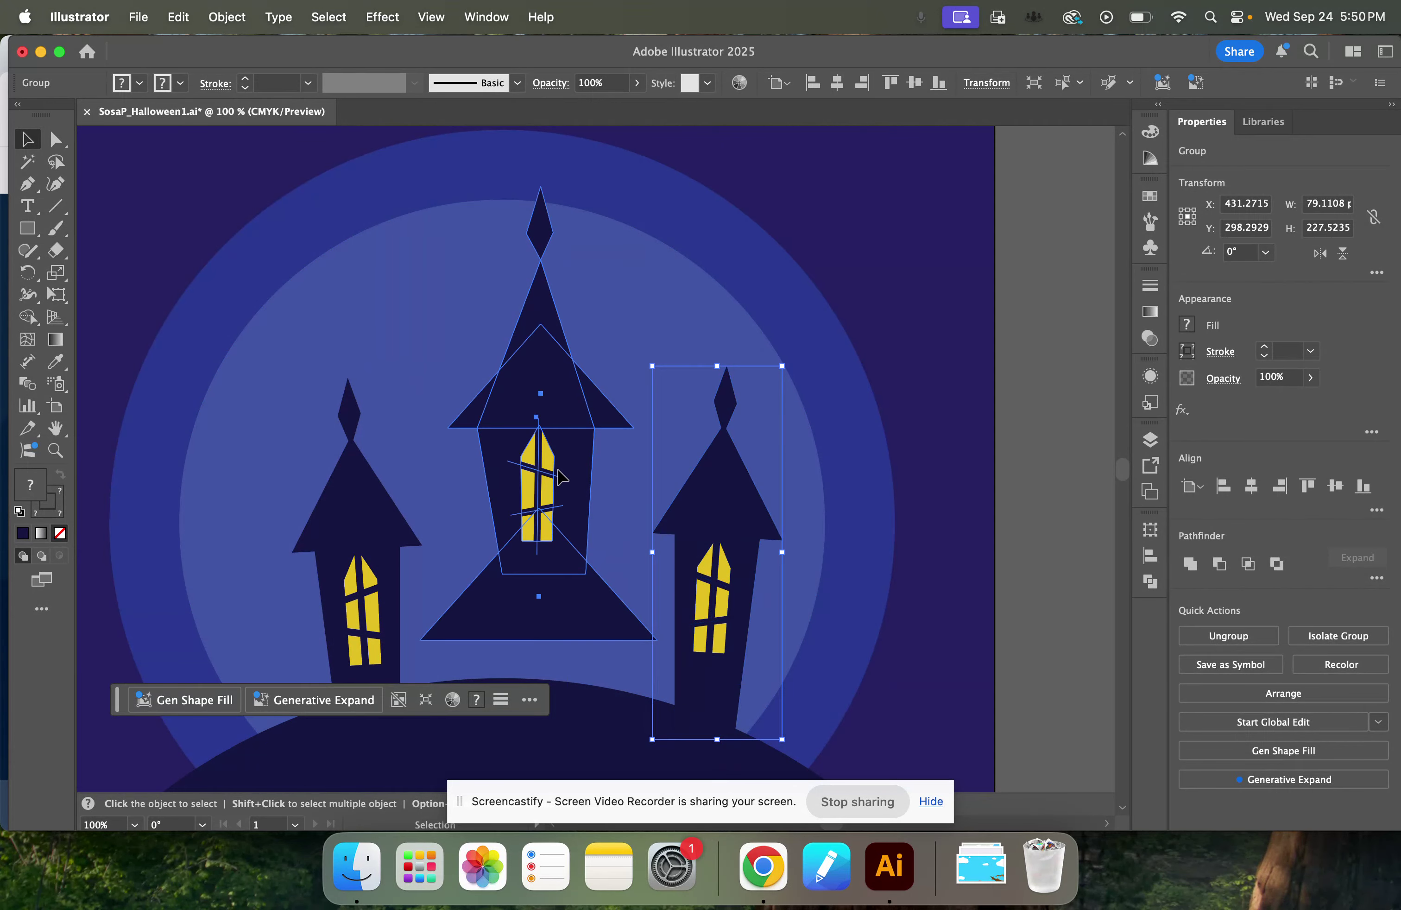
pyautogui.click(1253, 487)
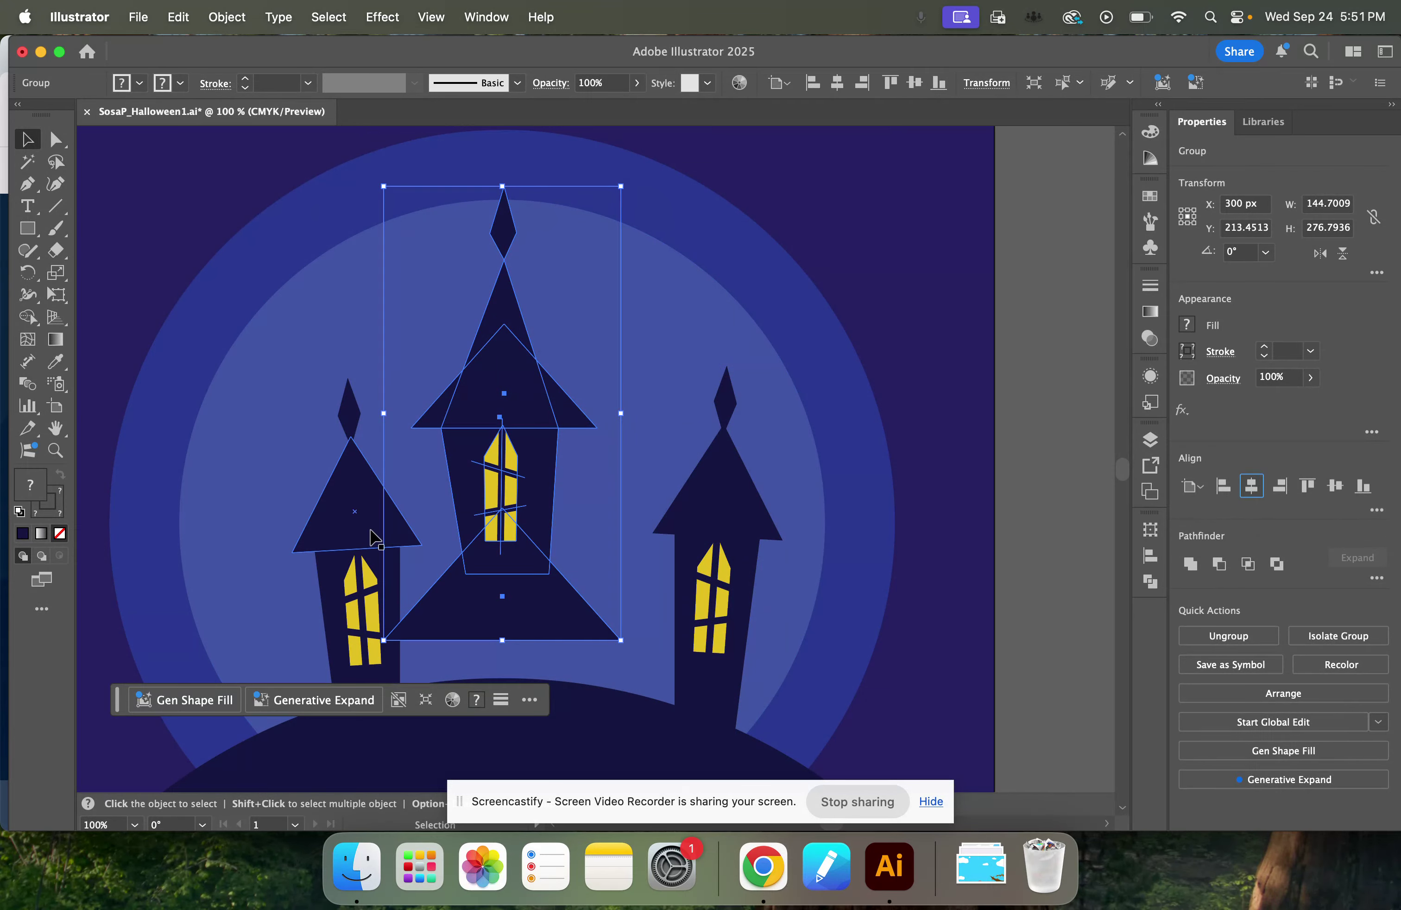
pyautogui.moveTo(359, 530)
pyautogui.mouseDown()
pyautogui.moveTo(325, 534)
pyautogui.moveTo(366, 520)
pyautogui.moveTo(373, 535)
pyautogui.mouseUp()
pyautogui.moveTo(725, 517); pyautogui.dragTo(640, 534)
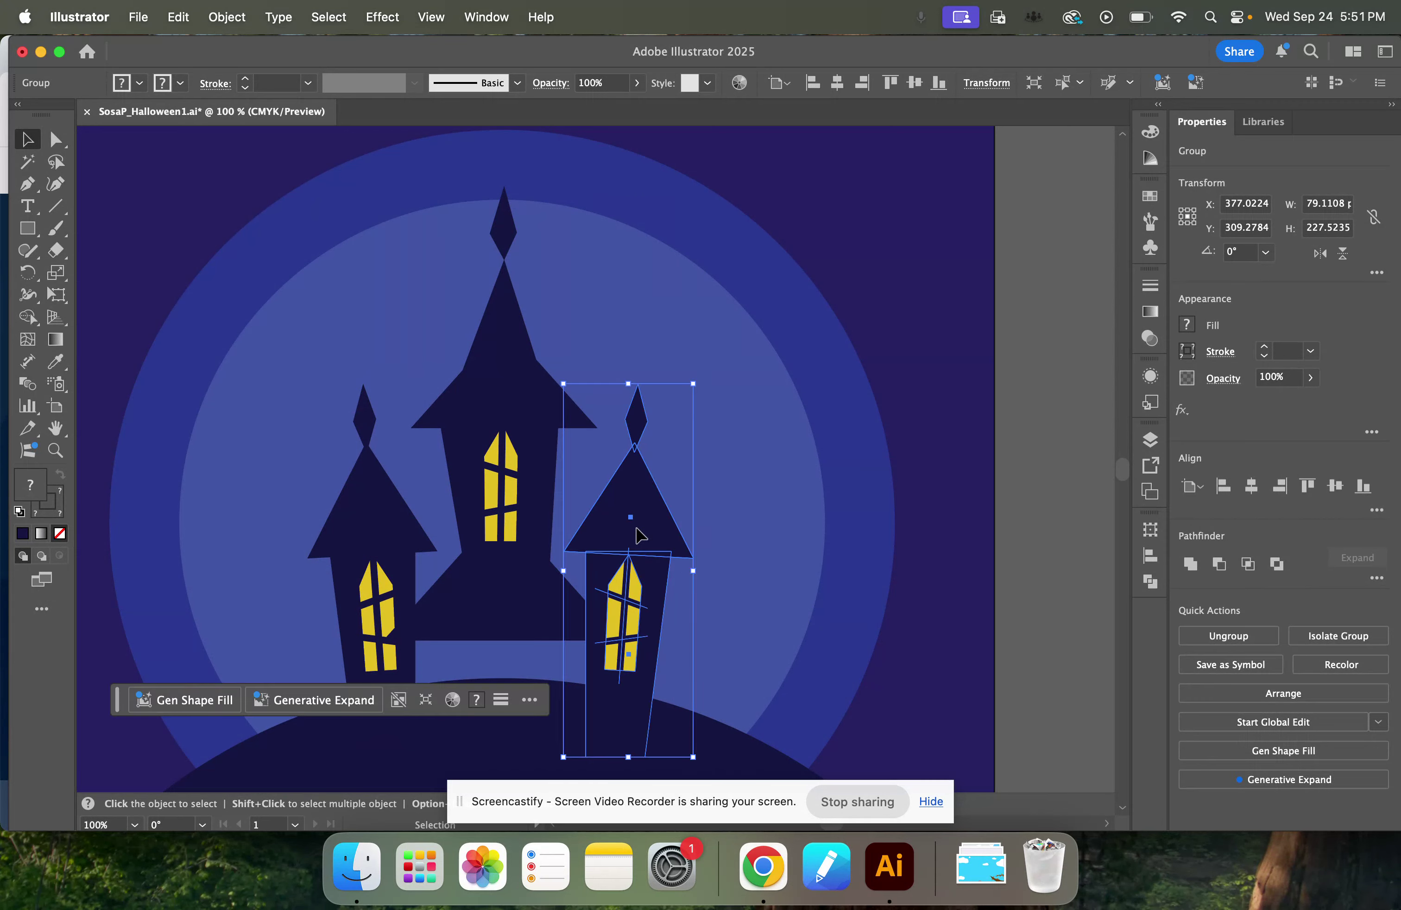
# Send the mirrored side tower group one level backward in the stacking order and deselect it.
pyautogui.rightClick(638, 534)
pyautogui.moveTo(768, 732)
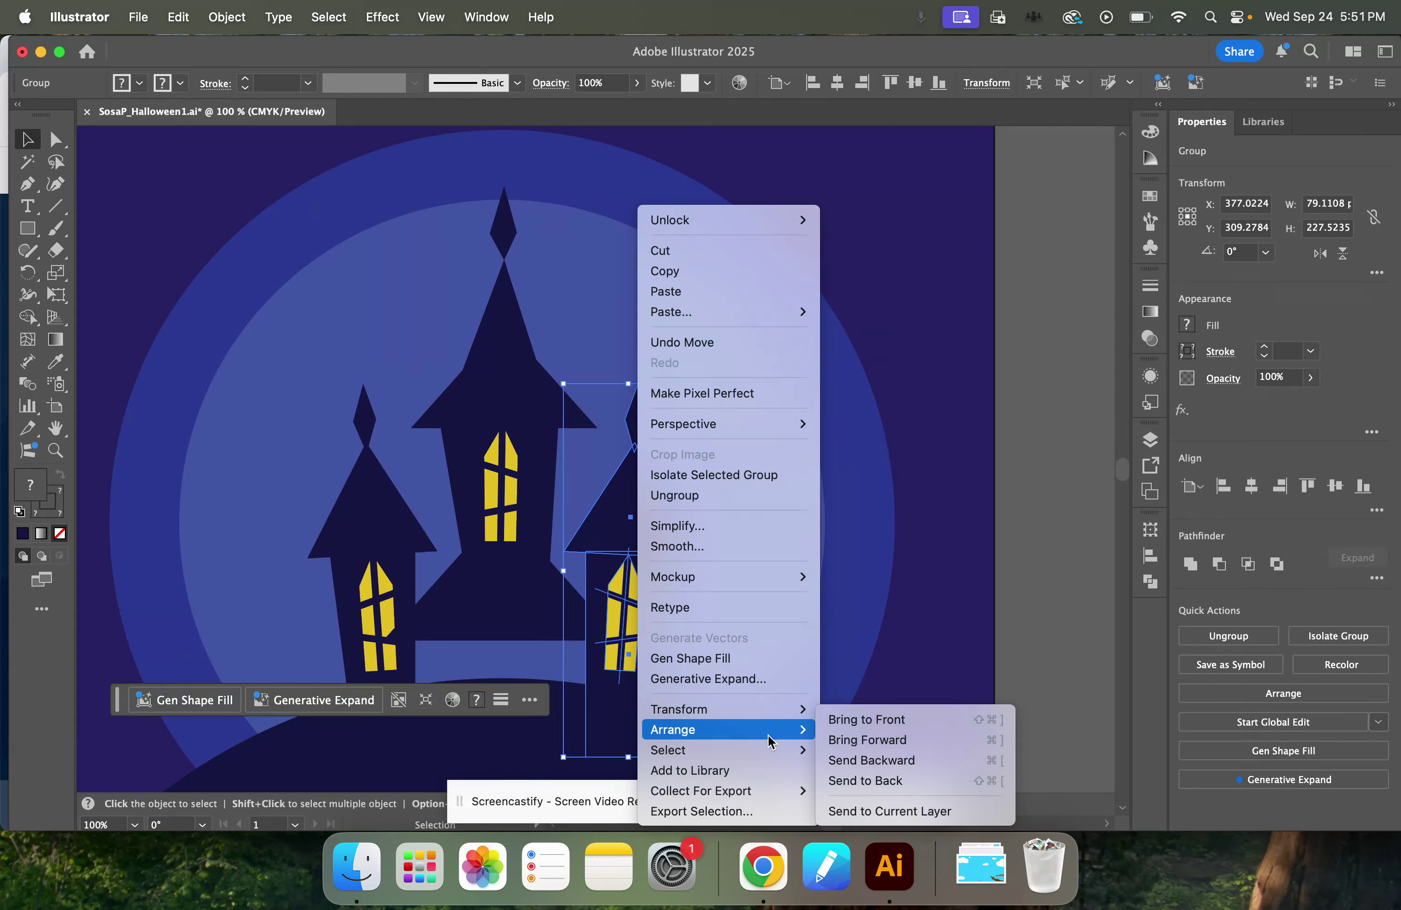
pyautogui.click(909, 768)
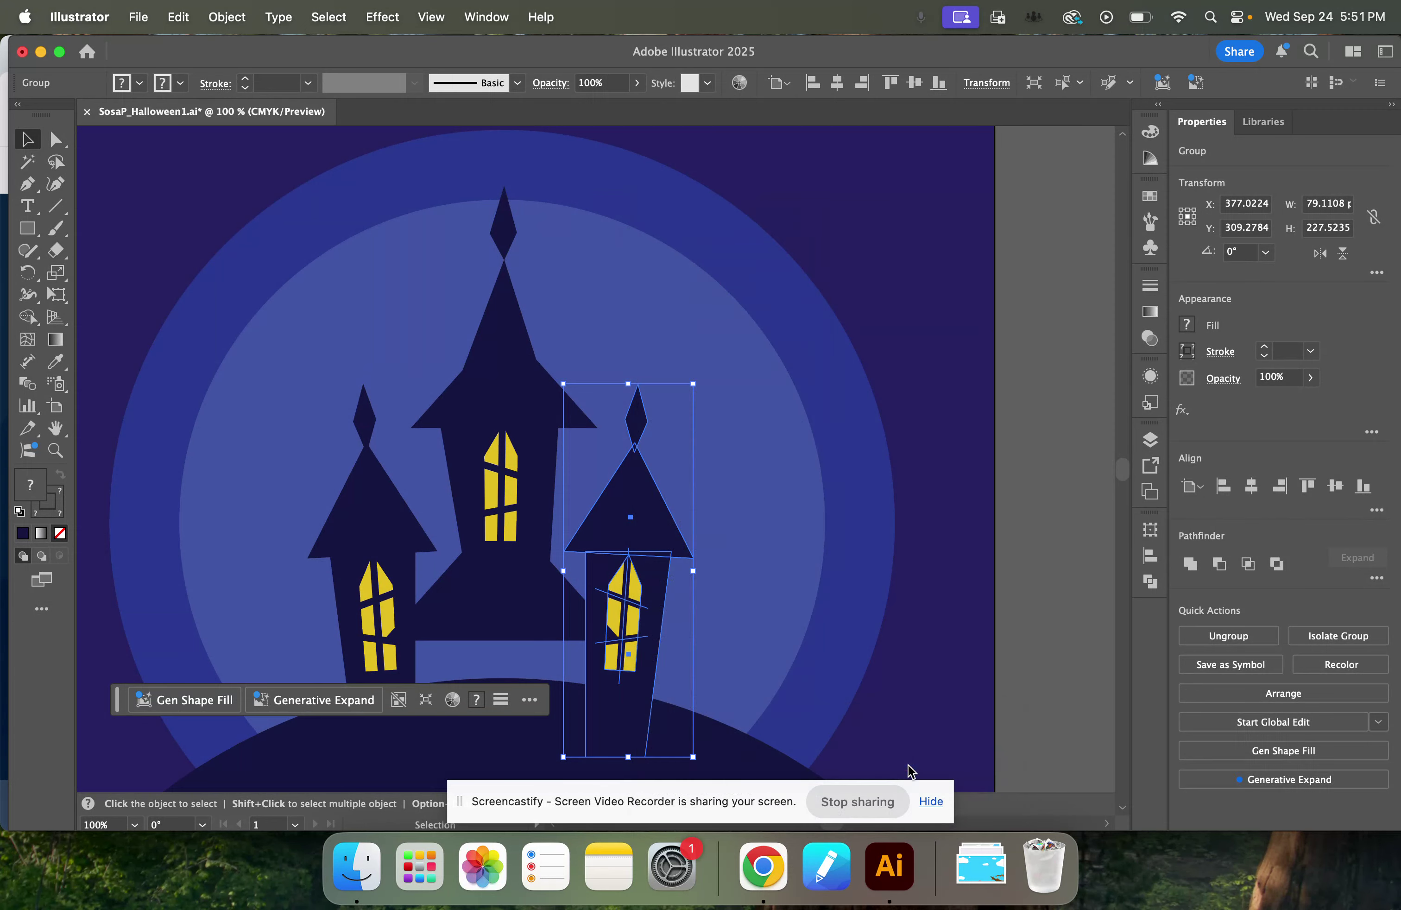
pyautogui.click(1050, 605)
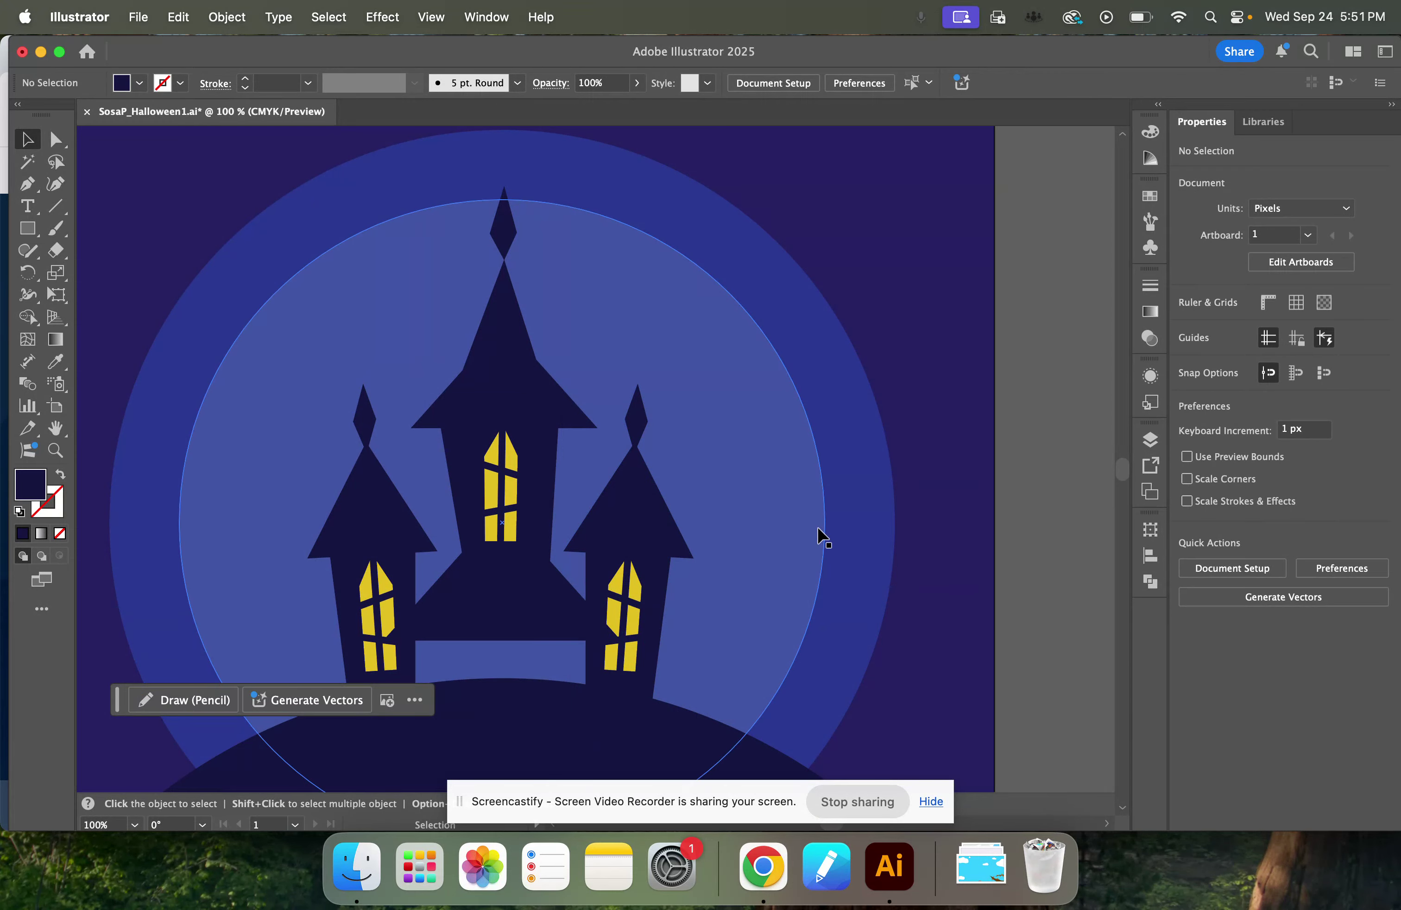
# Draw a dark navy rectangle about 121 by 58 px bridging the gap between the side towers and reorder it beneath the three tower groups.
pyautogui.press('m')
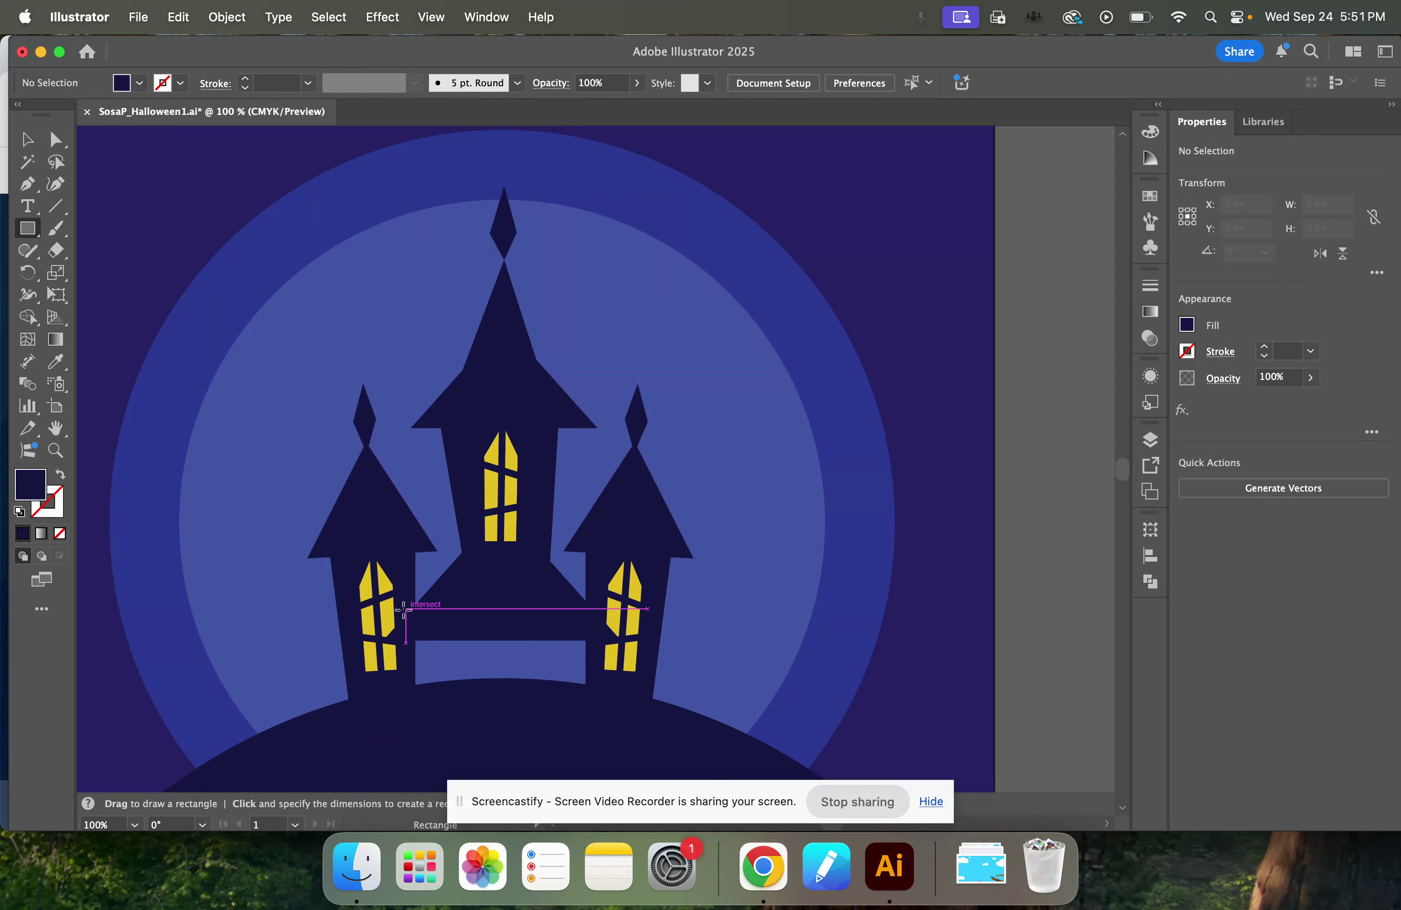
pyautogui.moveTo(407, 608); pyautogui.dragTo(604, 703)
pyautogui.click(1150, 439)
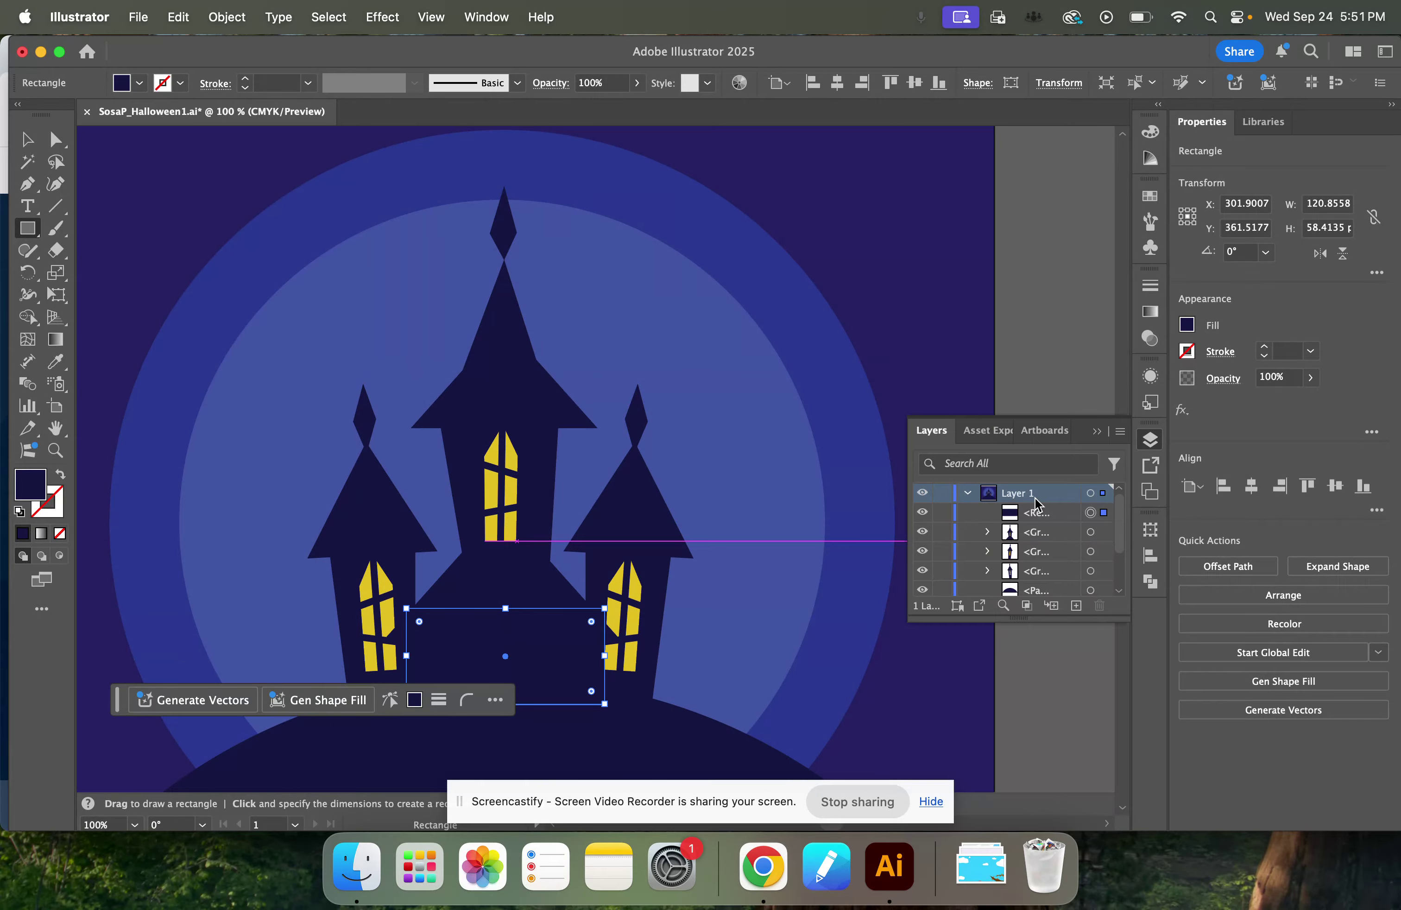
pyautogui.moveTo(1047, 519); pyautogui.dragTo(1055, 581)
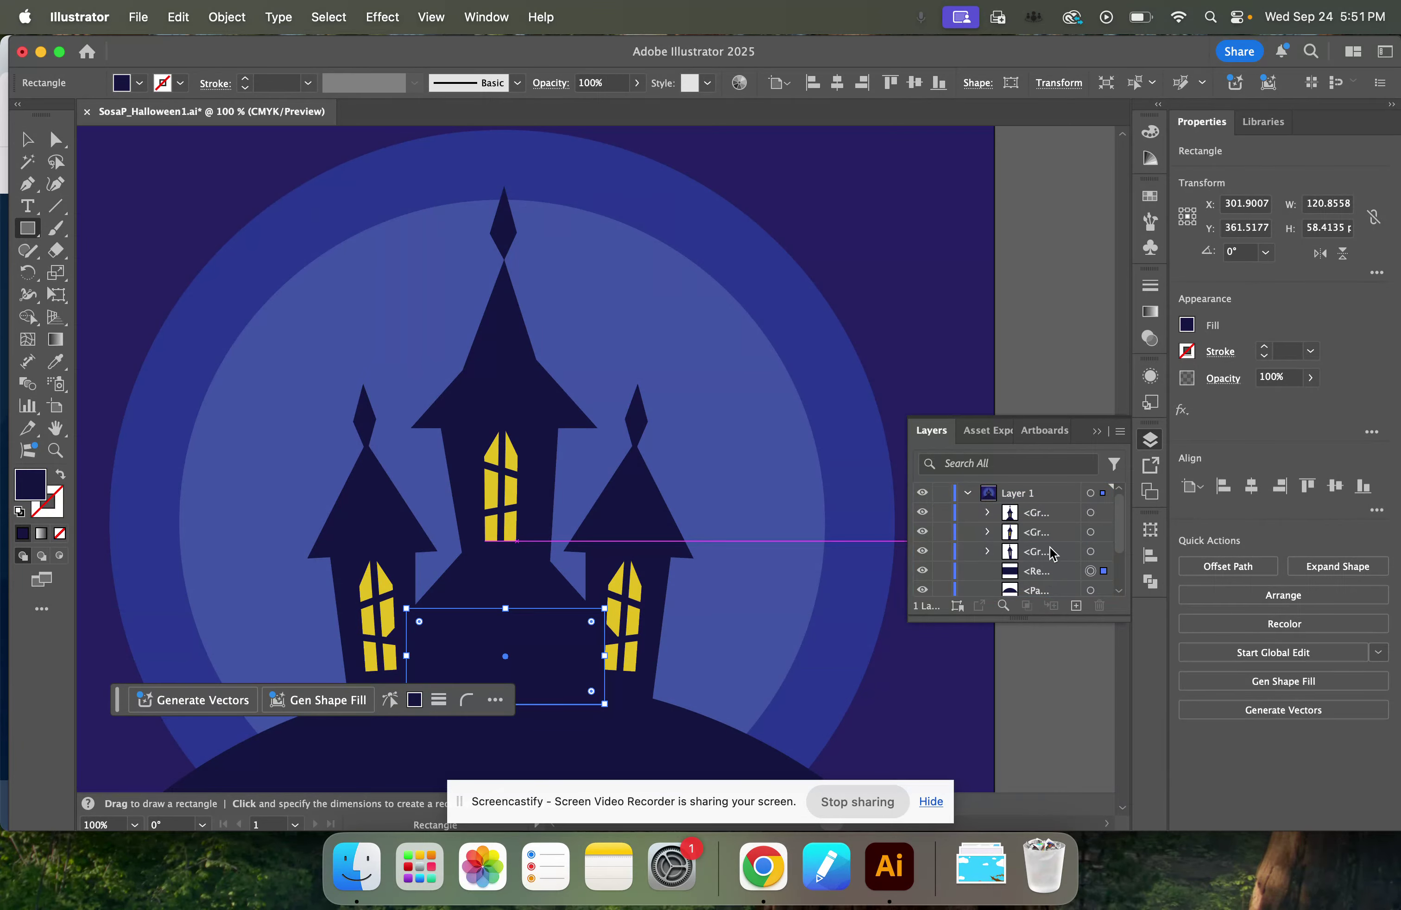
pyautogui.click(27, 139)
pyautogui.rightClick(547, 674)
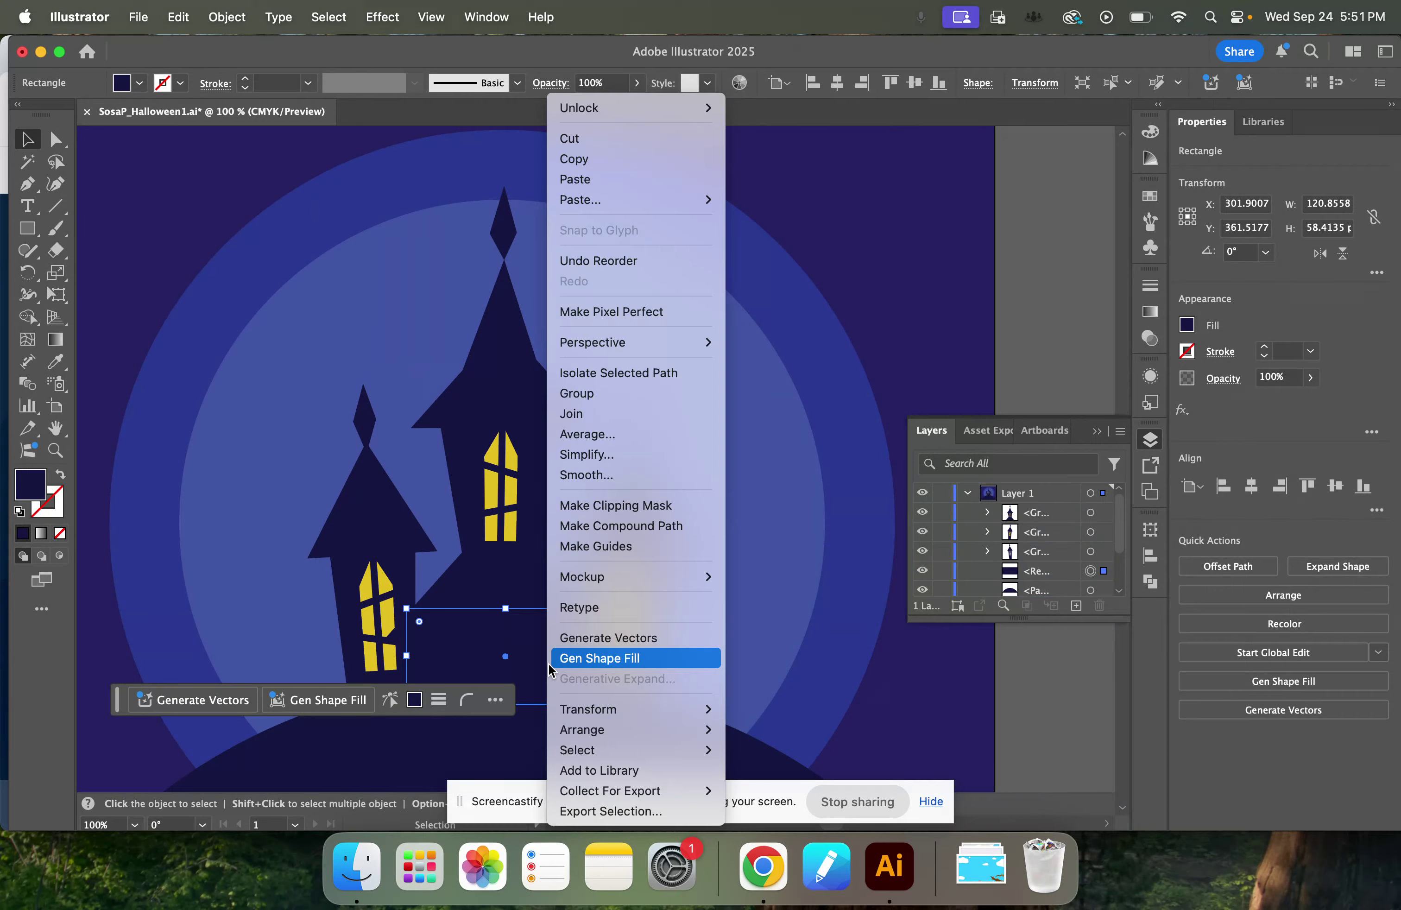
pyautogui.click(1043, 578)
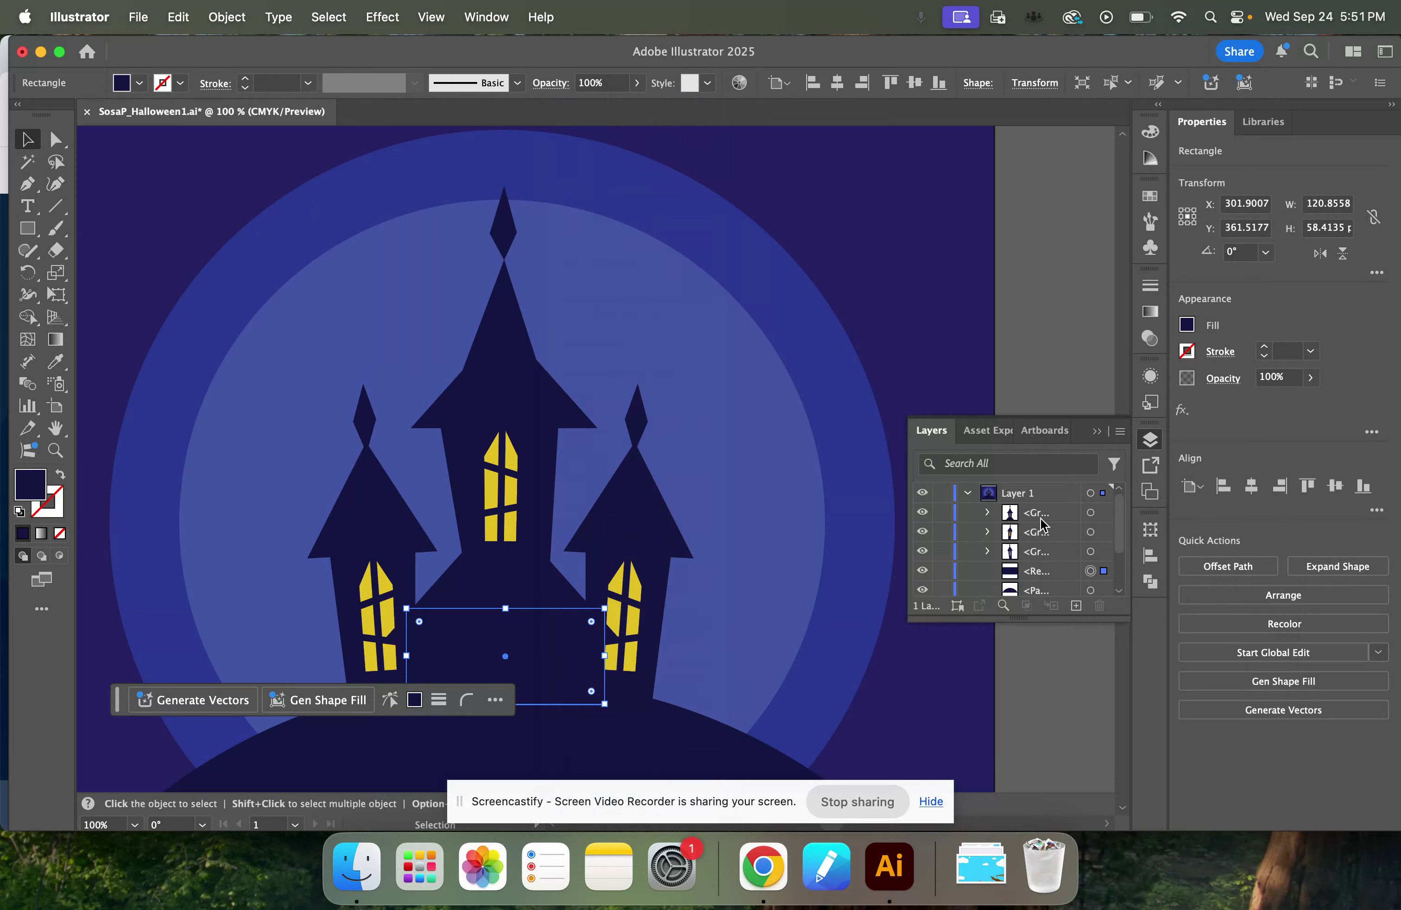
pyautogui.click(1096, 431)
pyautogui.scroll(-2, 623, 532)
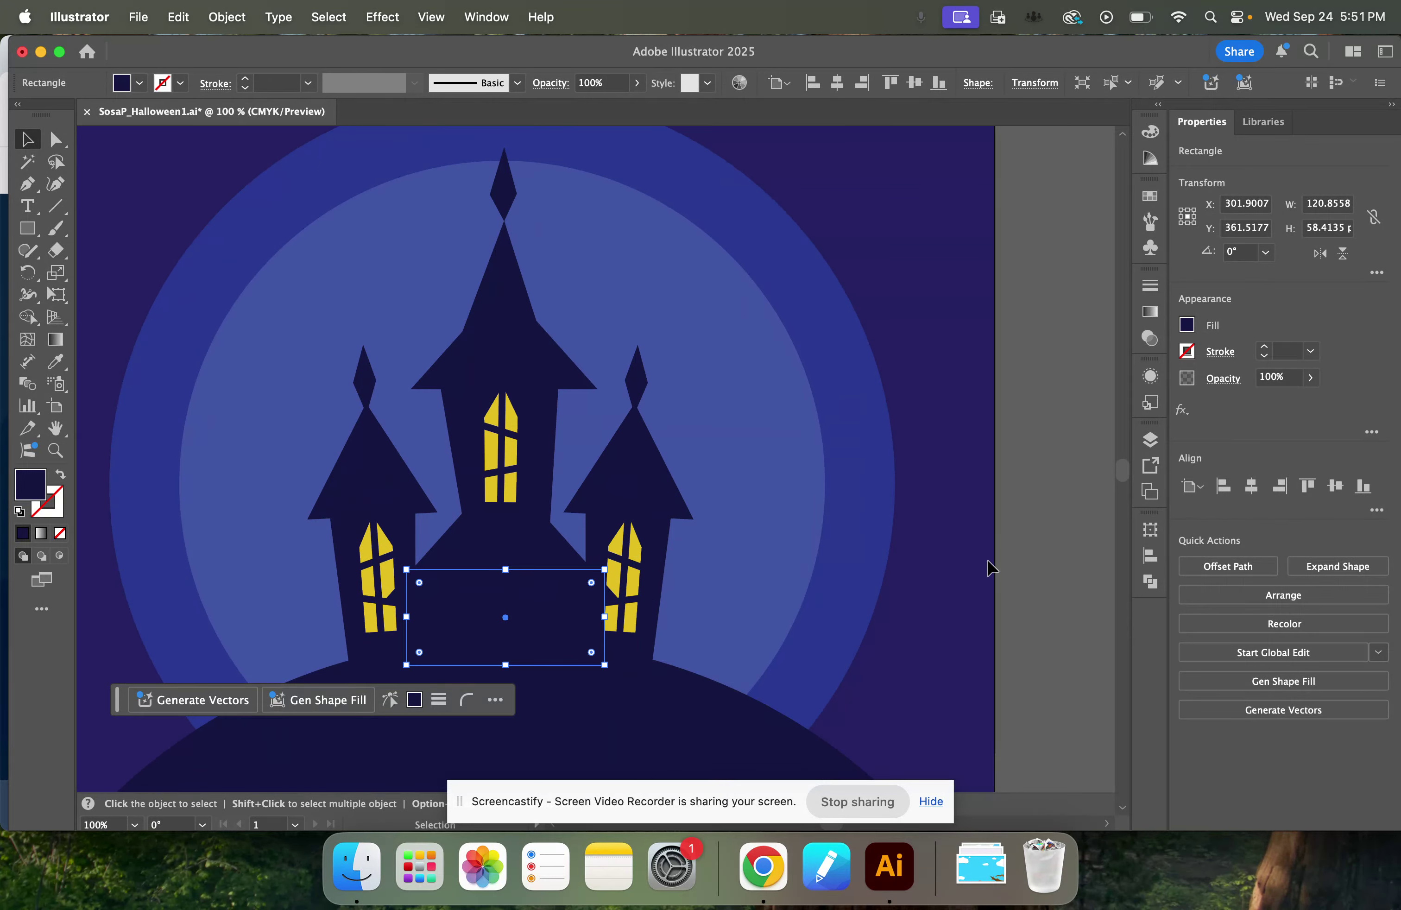
pyautogui.click(981, 569)
# Select the three towers together with the connecting rectangle and move them up on the hill to about Y 241 px.
pyautogui.scroll(-5, 972, 575)
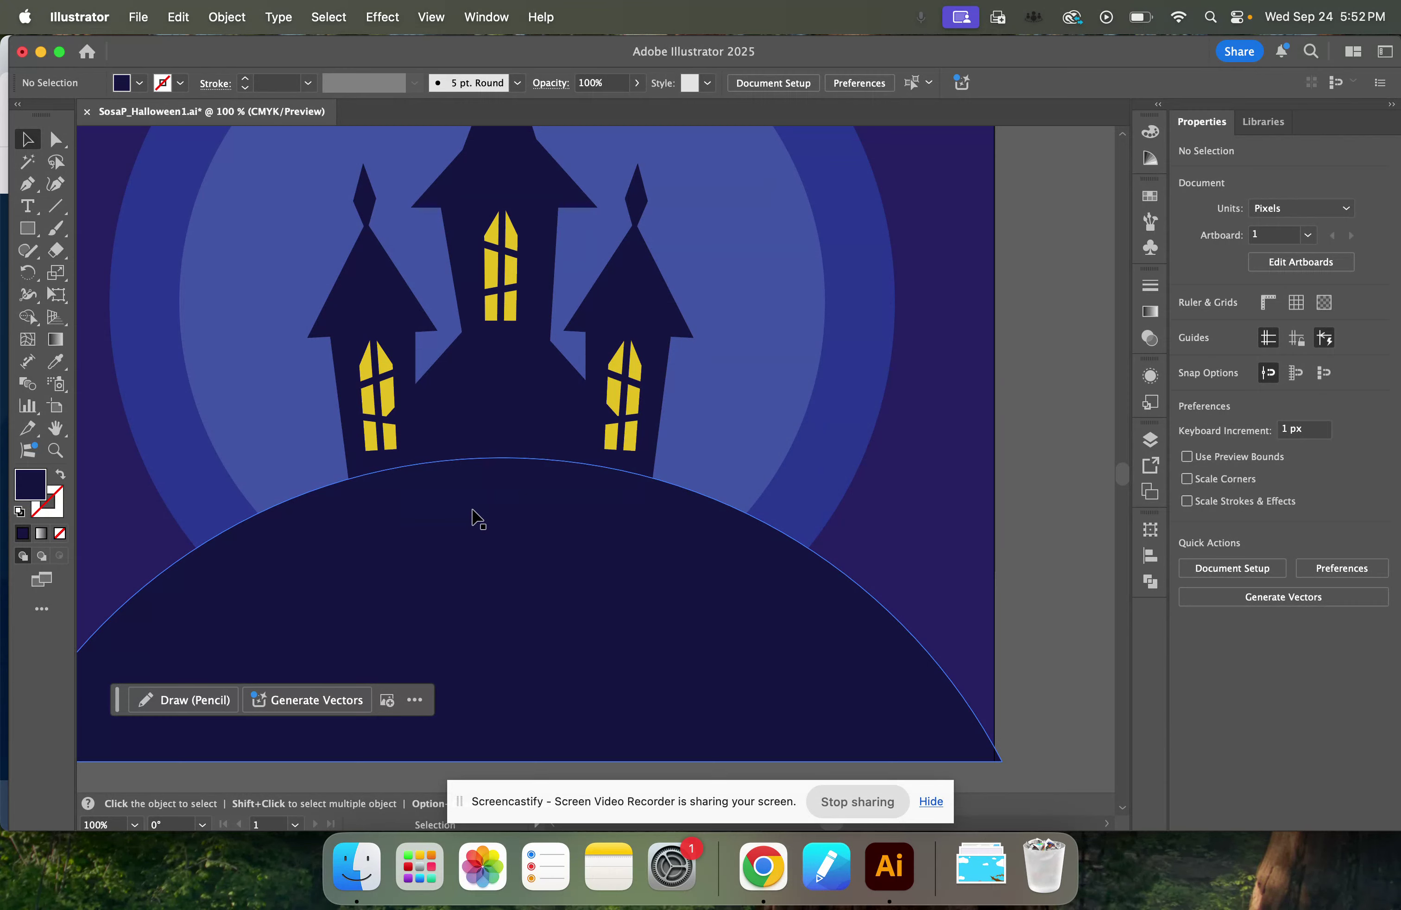
pyautogui.click(399, 386)
pyautogui.keyDown('shift'); pyautogui.click(479, 416); pyautogui.keyUp('shift')
pyautogui.keyDown('shift'); pyautogui.click(500, 453); pyautogui.keyUp('shift')
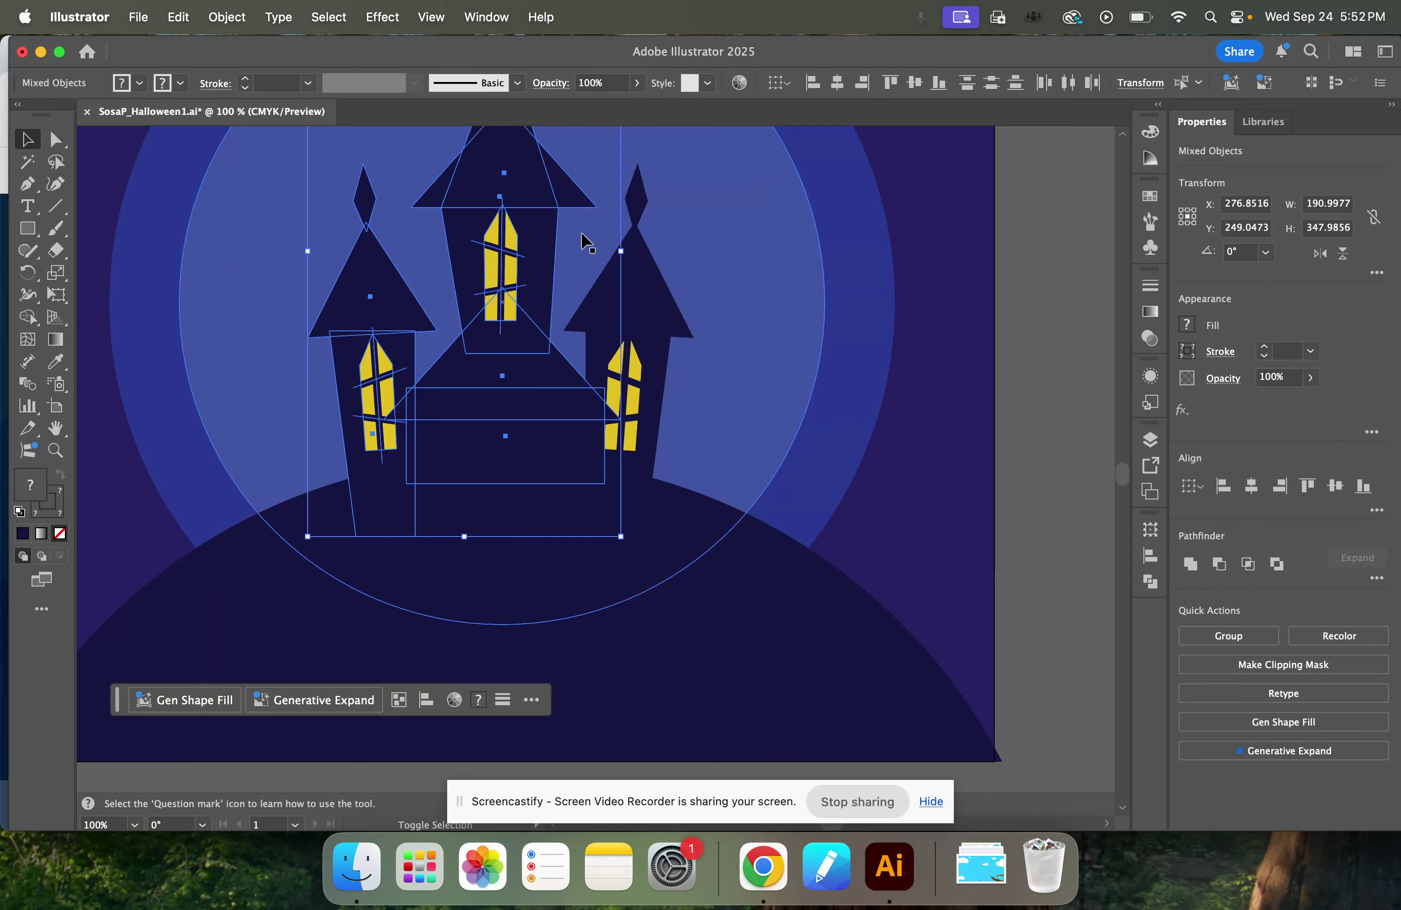
pyautogui.keyDown('shift'); pyautogui.click(629, 297); pyautogui.keyUp('shift')
pyautogui.moveTo(554, 470)
pyautogui.mouseDown()
pyautogui.moveTo(551, 436)
pyautogui.moveTo(554, 459)
pyautogui.mouseUp()
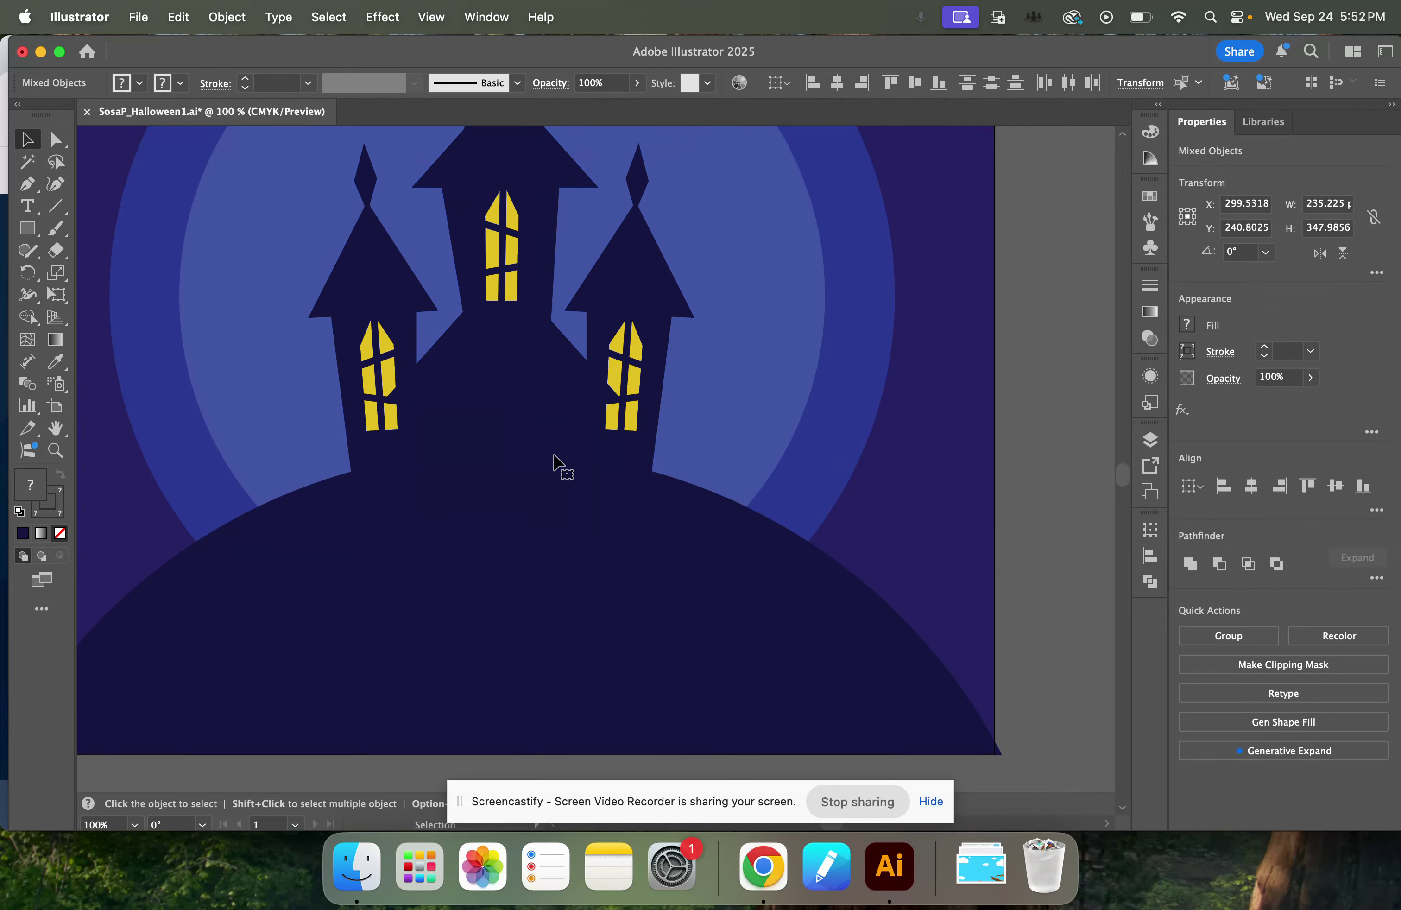
pyautogui.scroll(4, 555, 459)
pyautogui.scroll(-4, 571, 461)
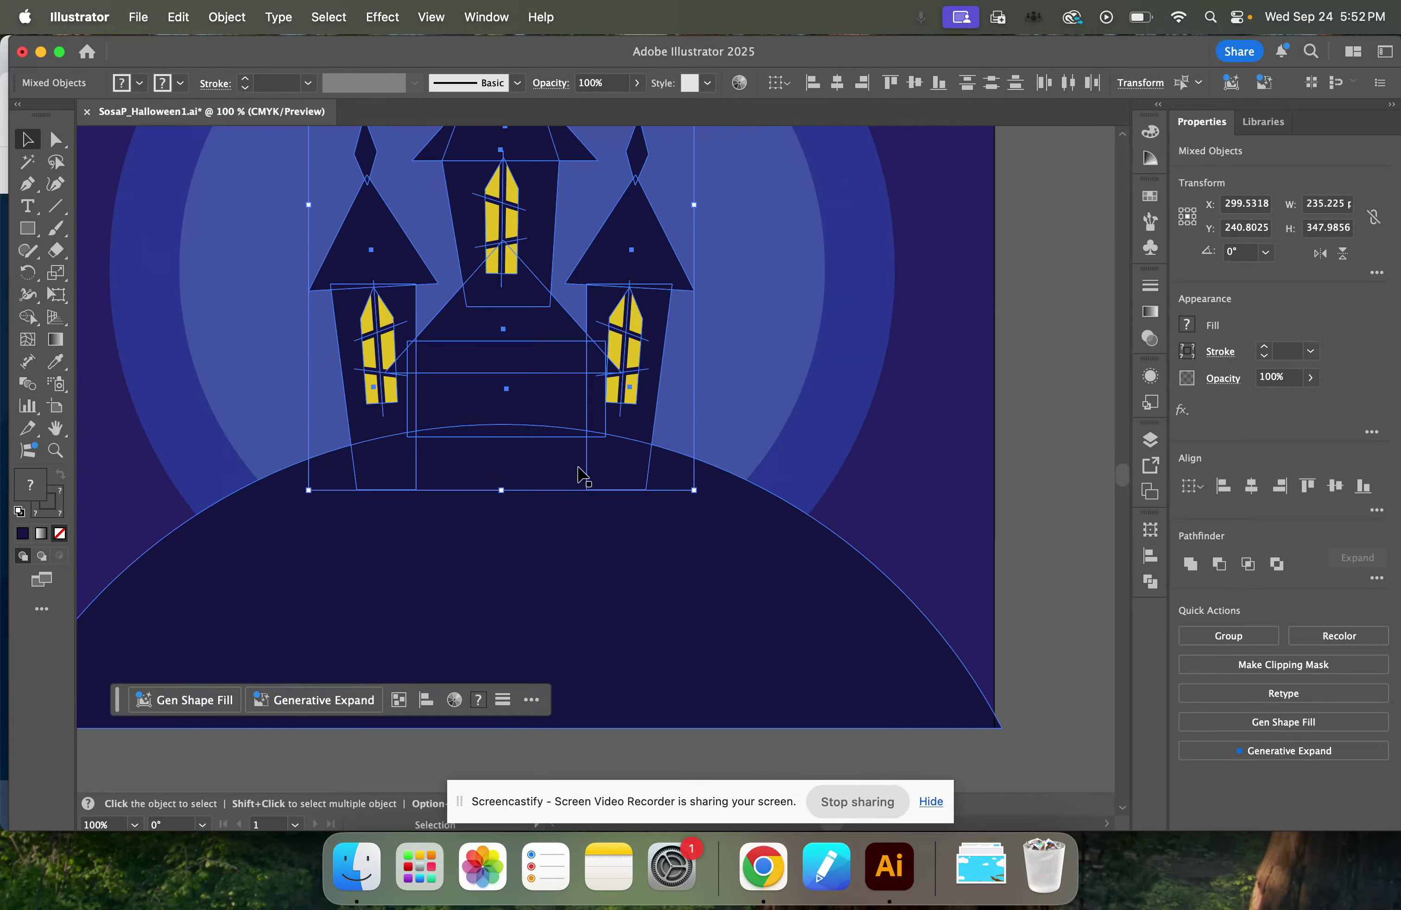
pyautogui.click(1025, 488)
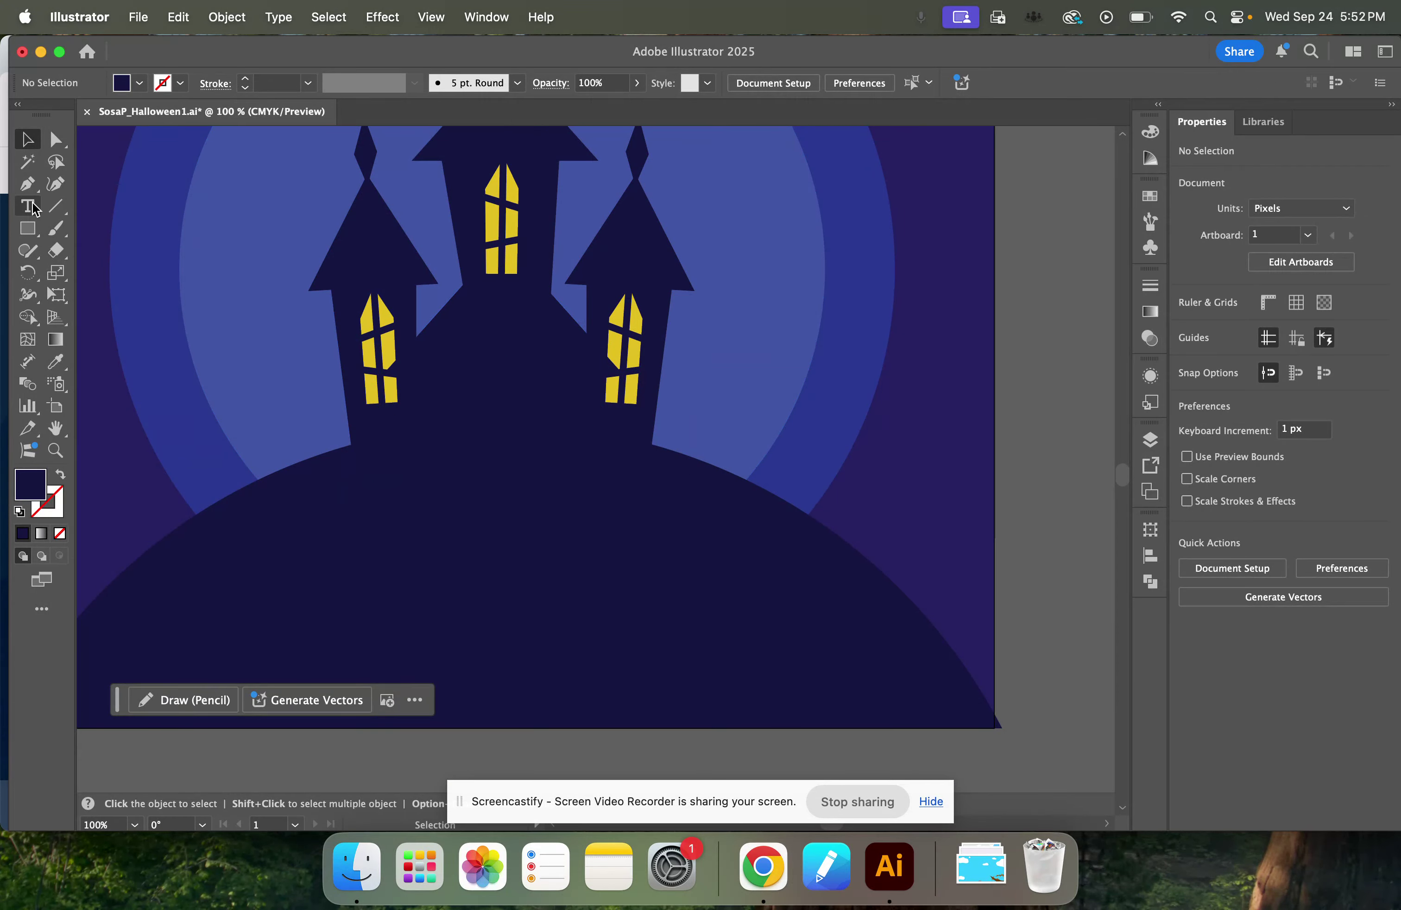
# Draw a door rectangle about 33 by 51 px, filled with the windows' yellow swatch, at the base of the central tower.
pyautogui.click(27, 228)
pyautogui.click(1187, 323)
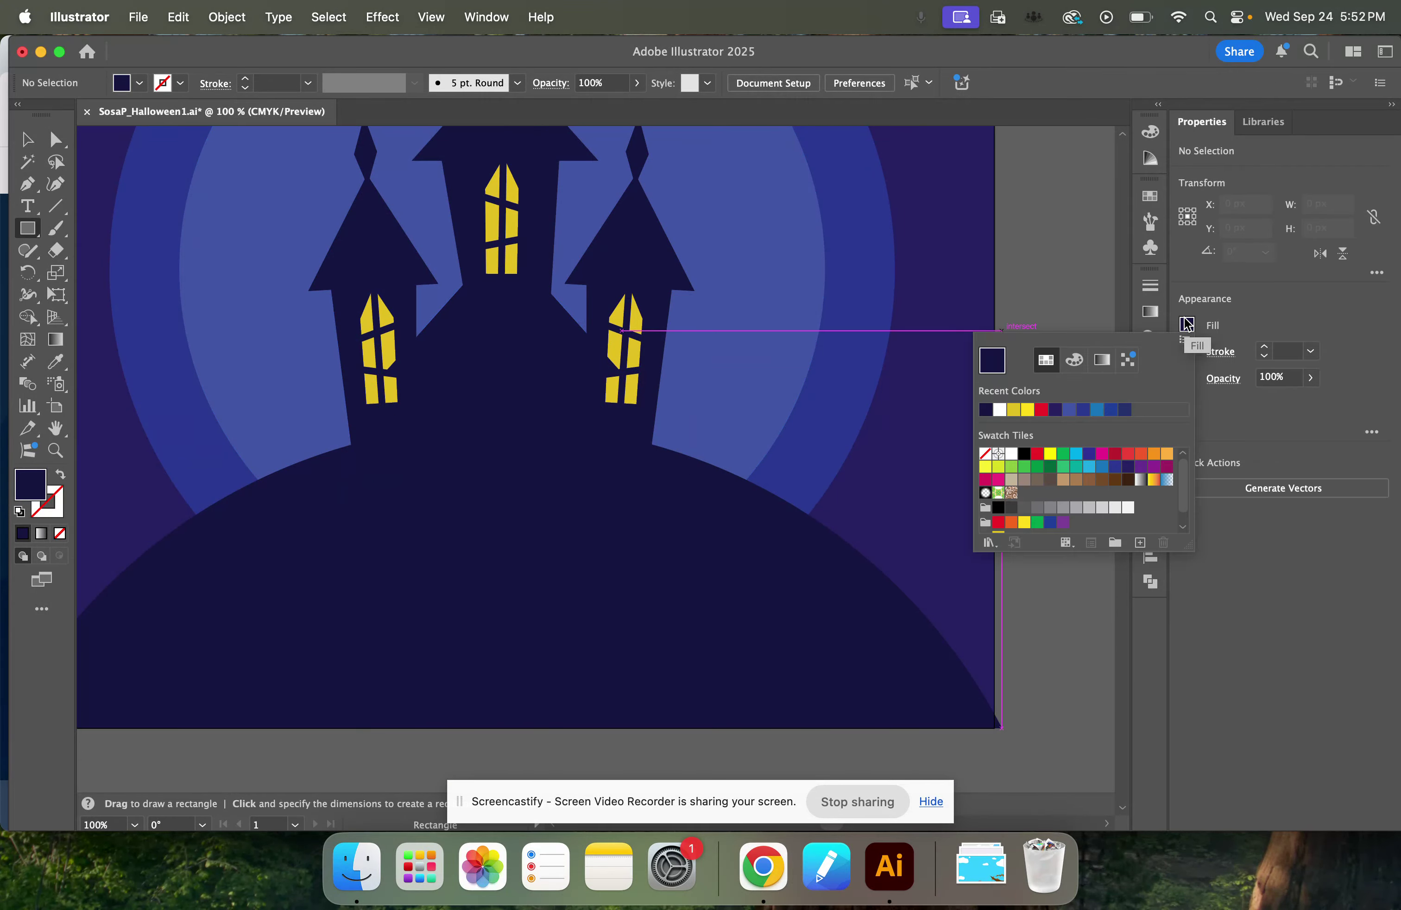
pyautogui.scroll(-1, 1156, 506)
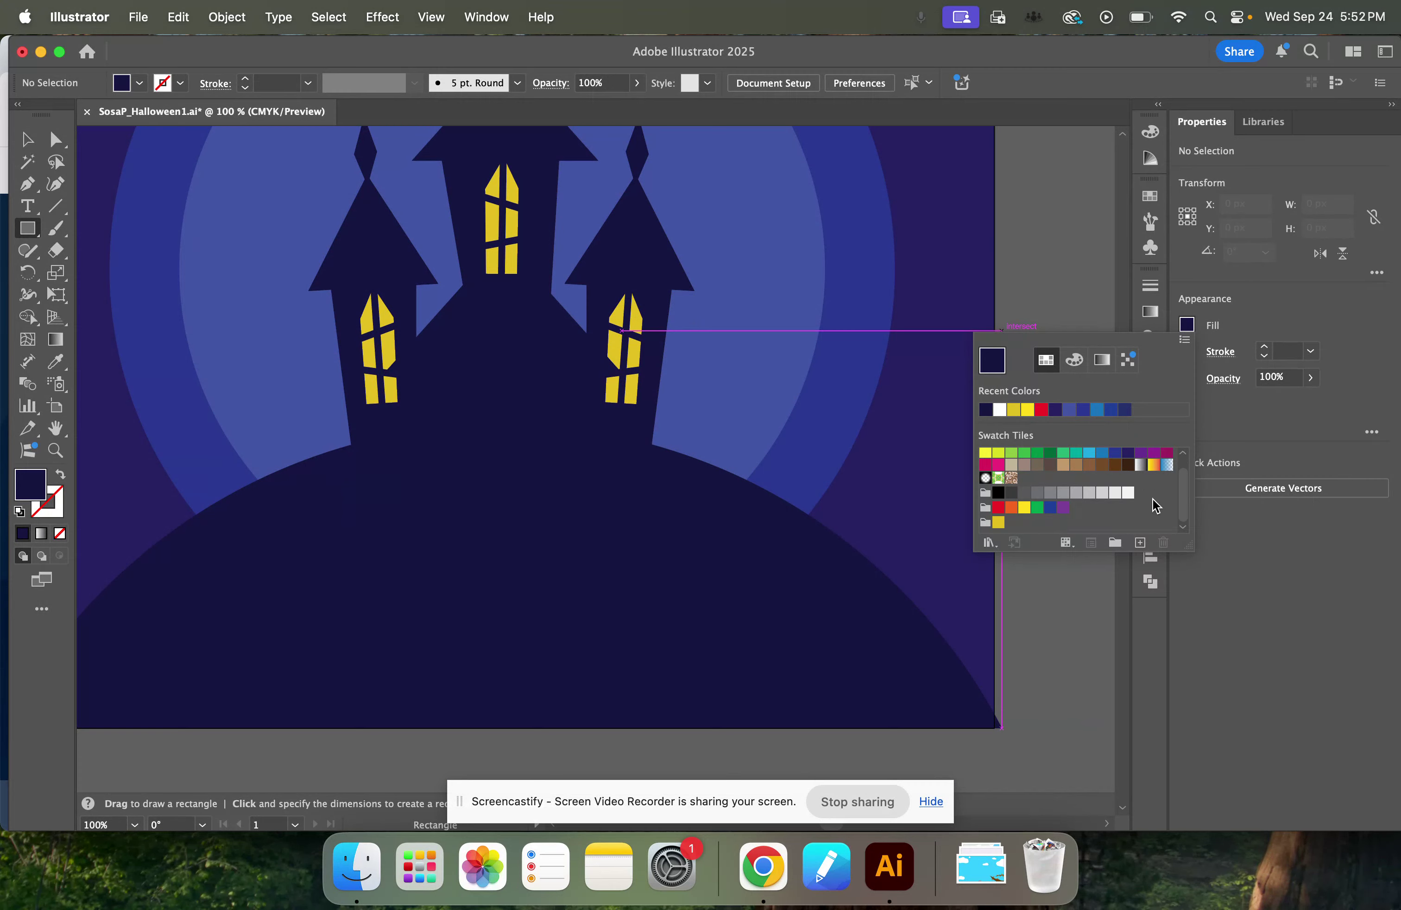
pyautogui.click(999, 522)
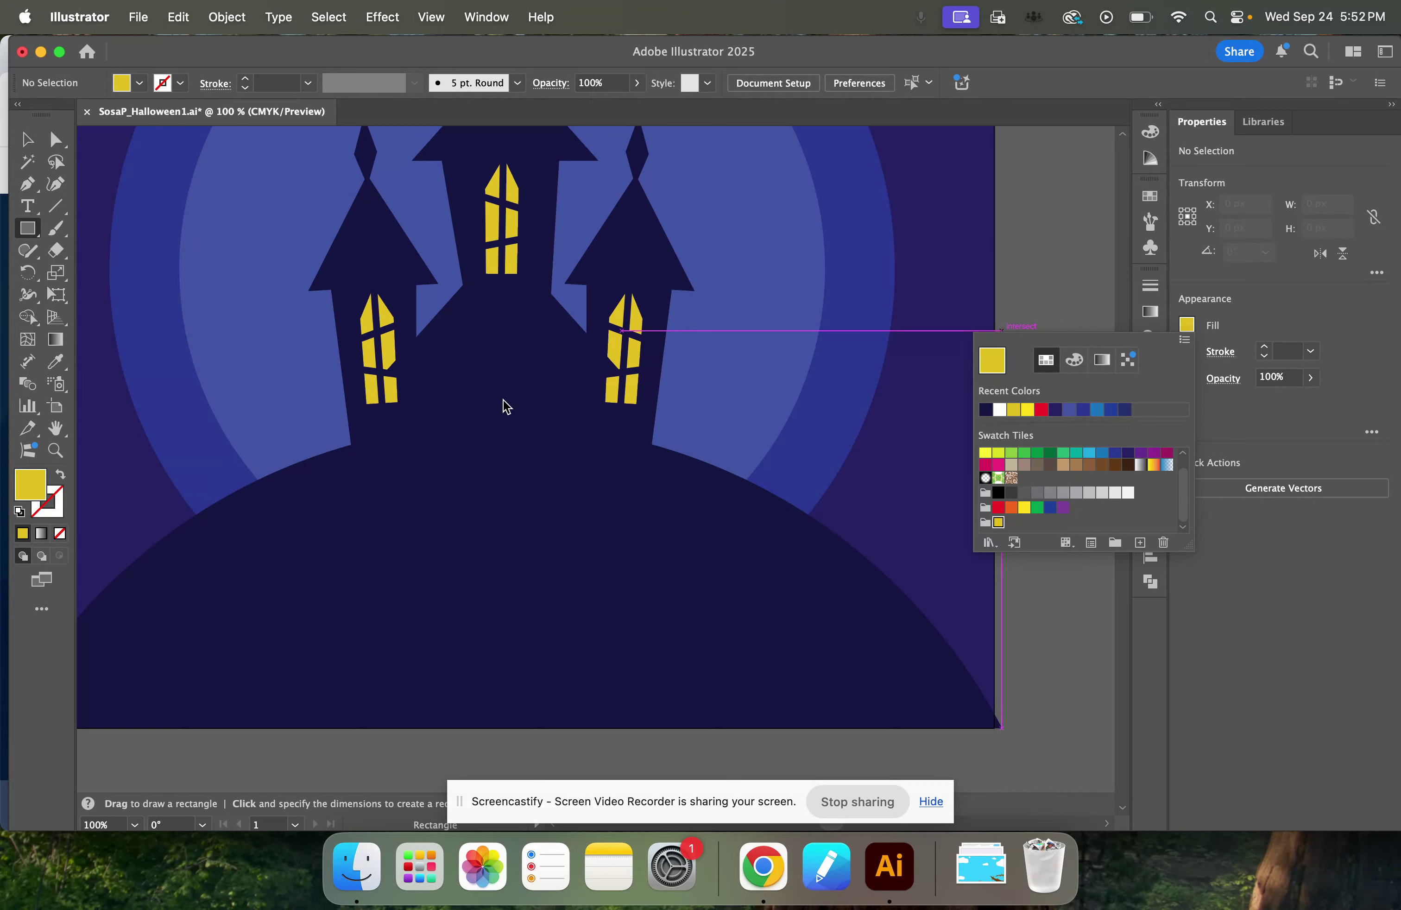
pyautogui.click(479, 395)
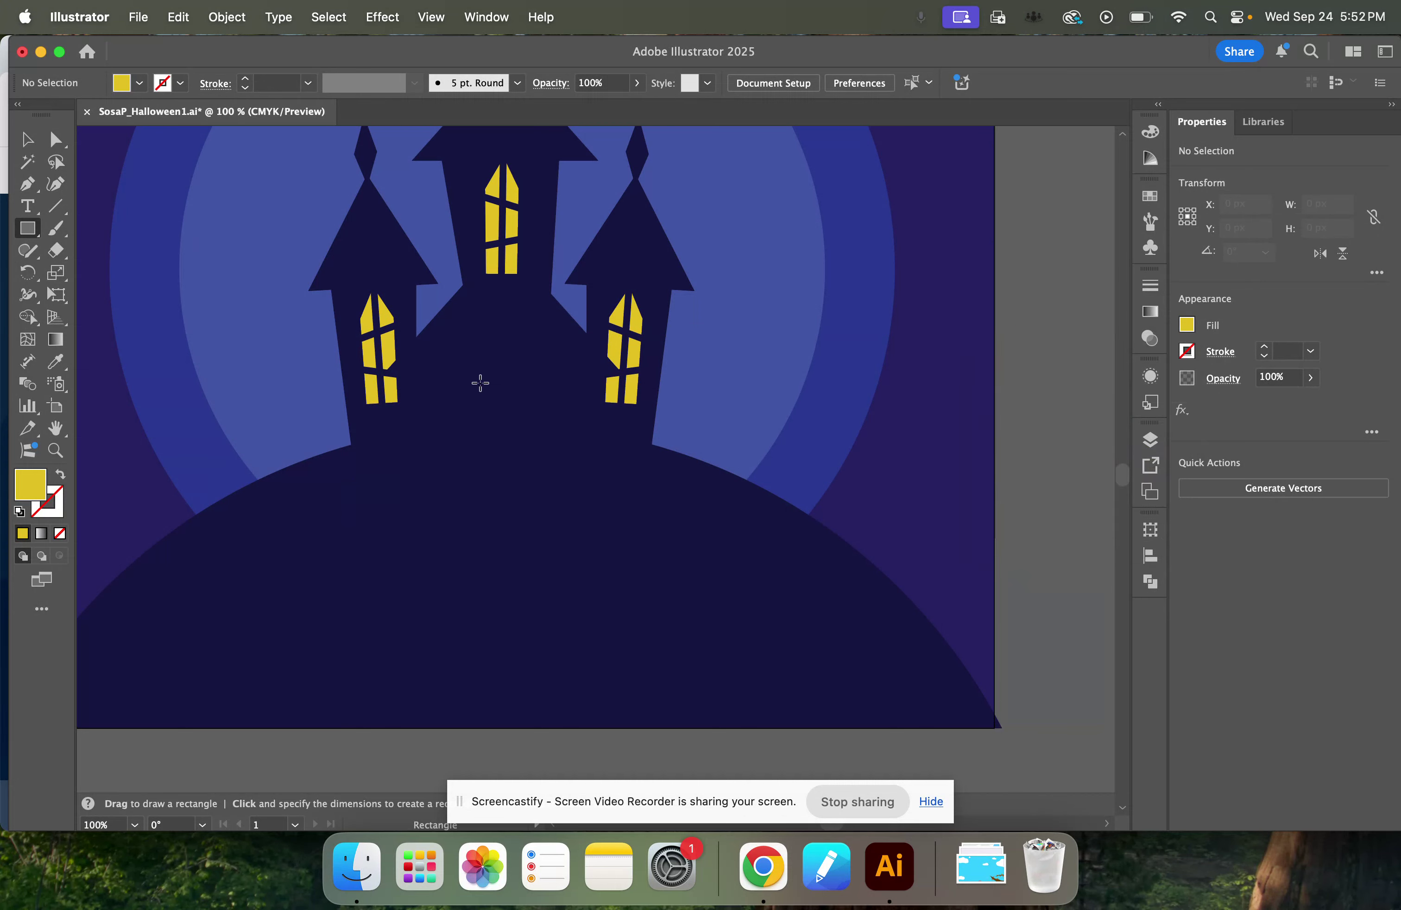
pyautogui.moveTo(480, 376); pyautogui.dragTo(535, 459)
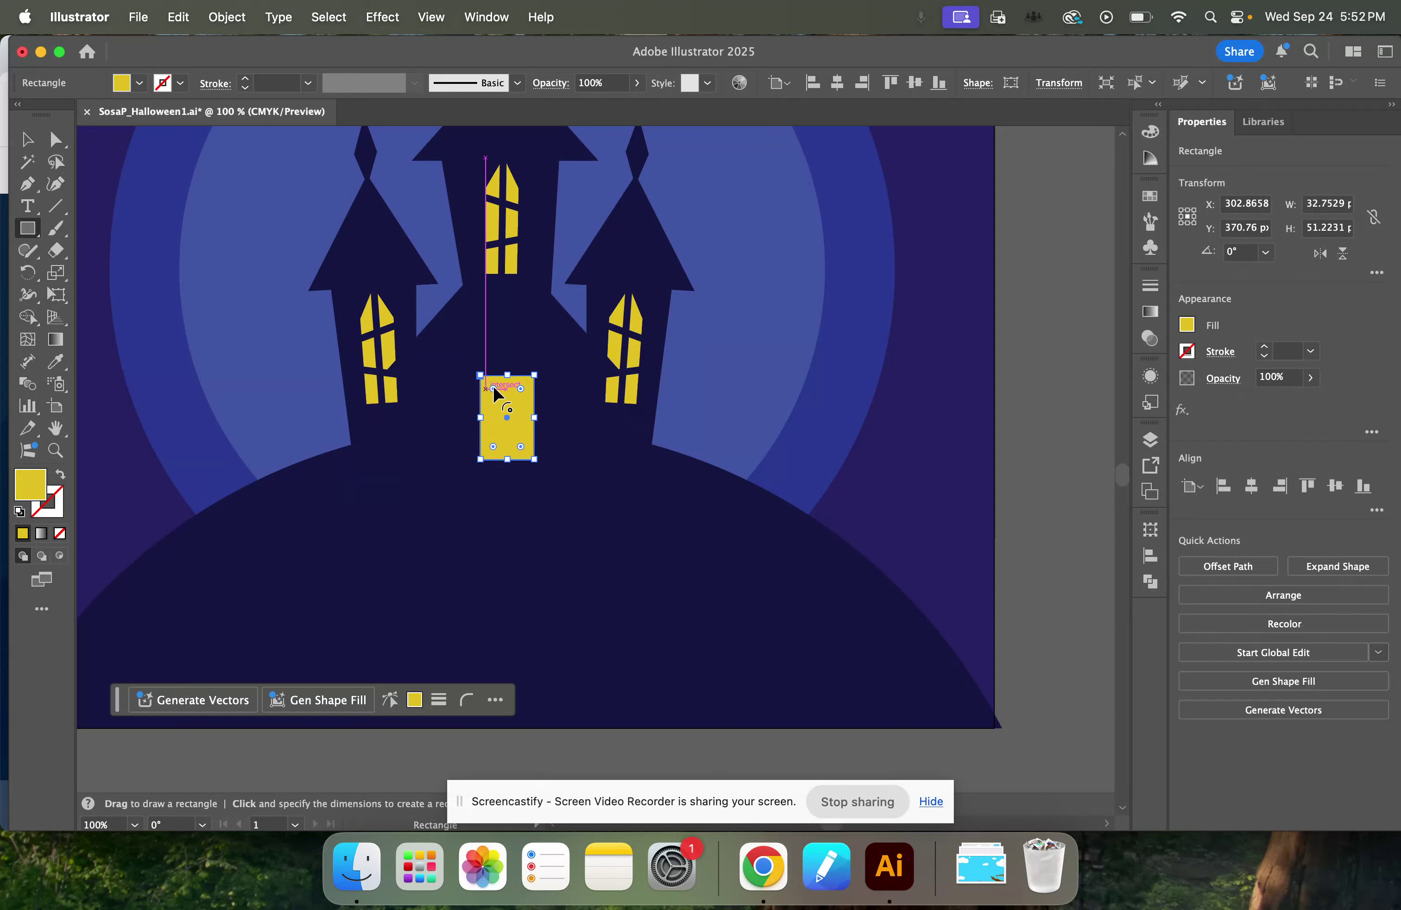
# Round the yellow door's two upper corners to a radius of about 16.4 px to form an arch.
pyautogui.hotkey('shift', 'F8')
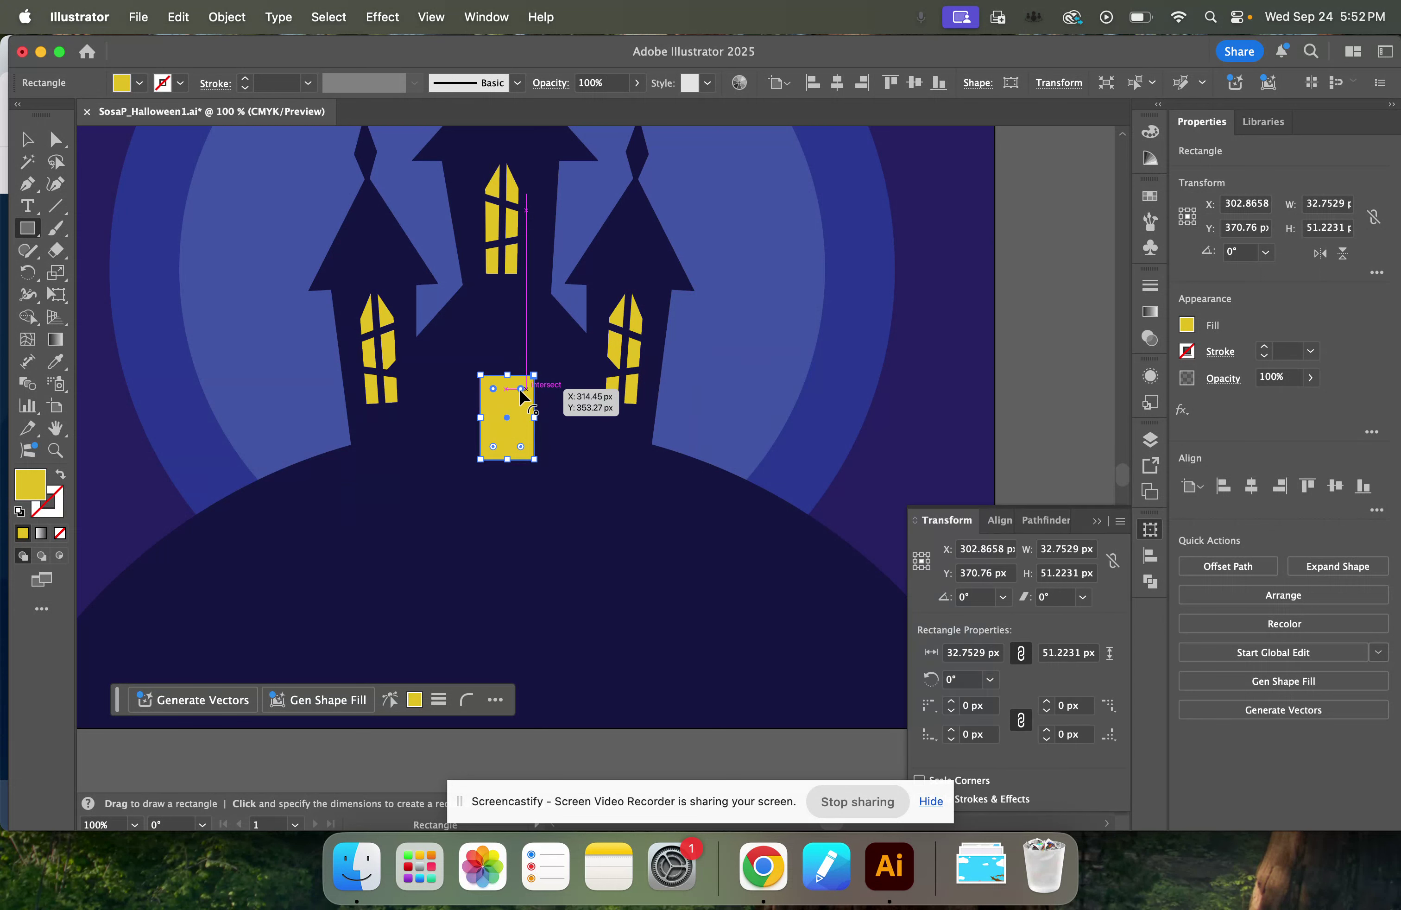
pyautogui.press('super+equal')
pyautogui.press('super+equal')
pyautogui.press('super+equal')
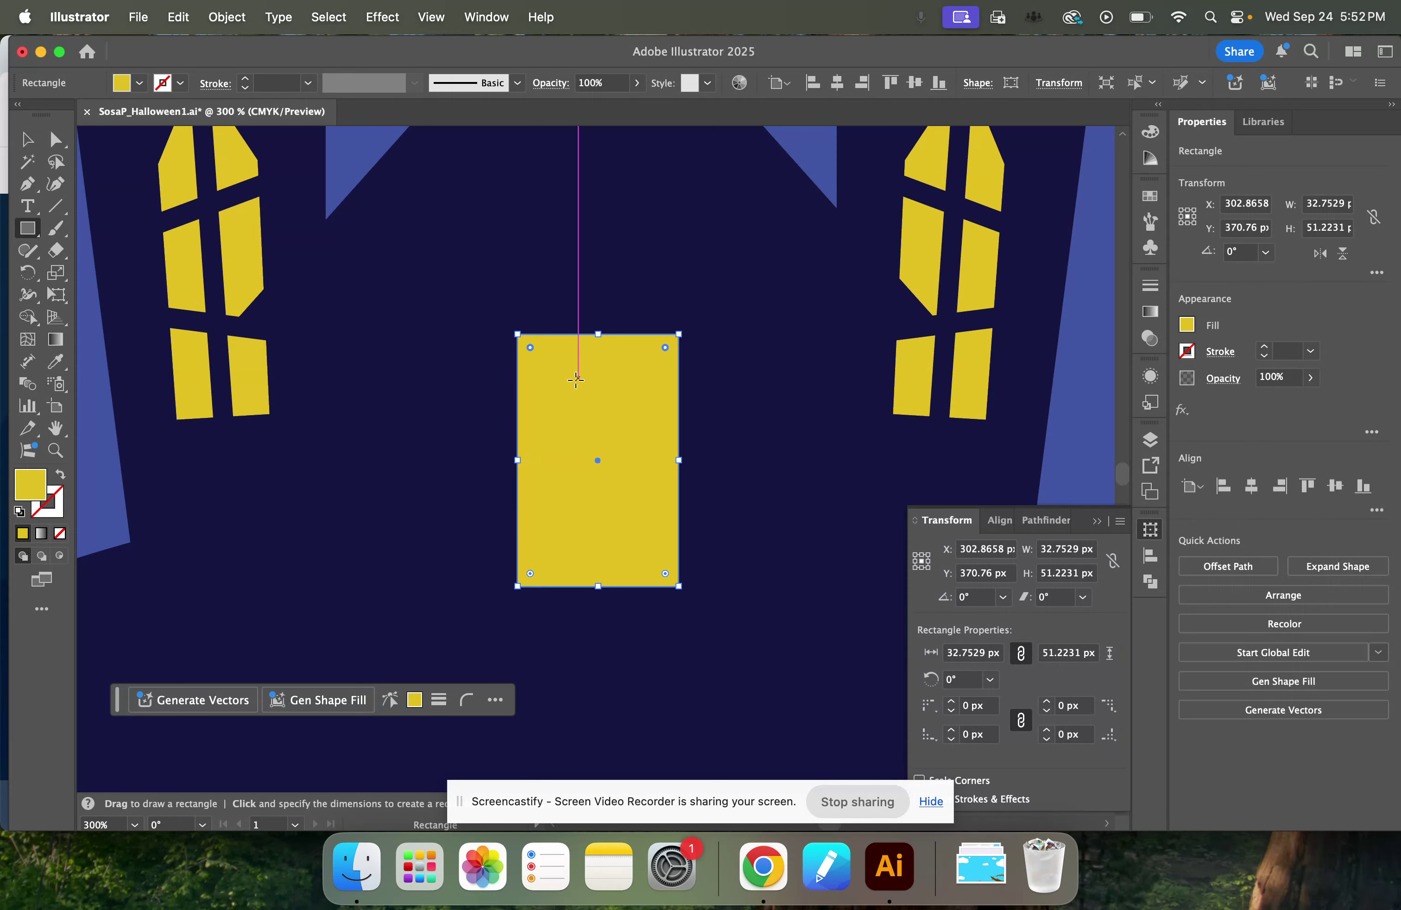
pyautogui.moveTo(530, 347); pyautogui.dragTo(608, 437)
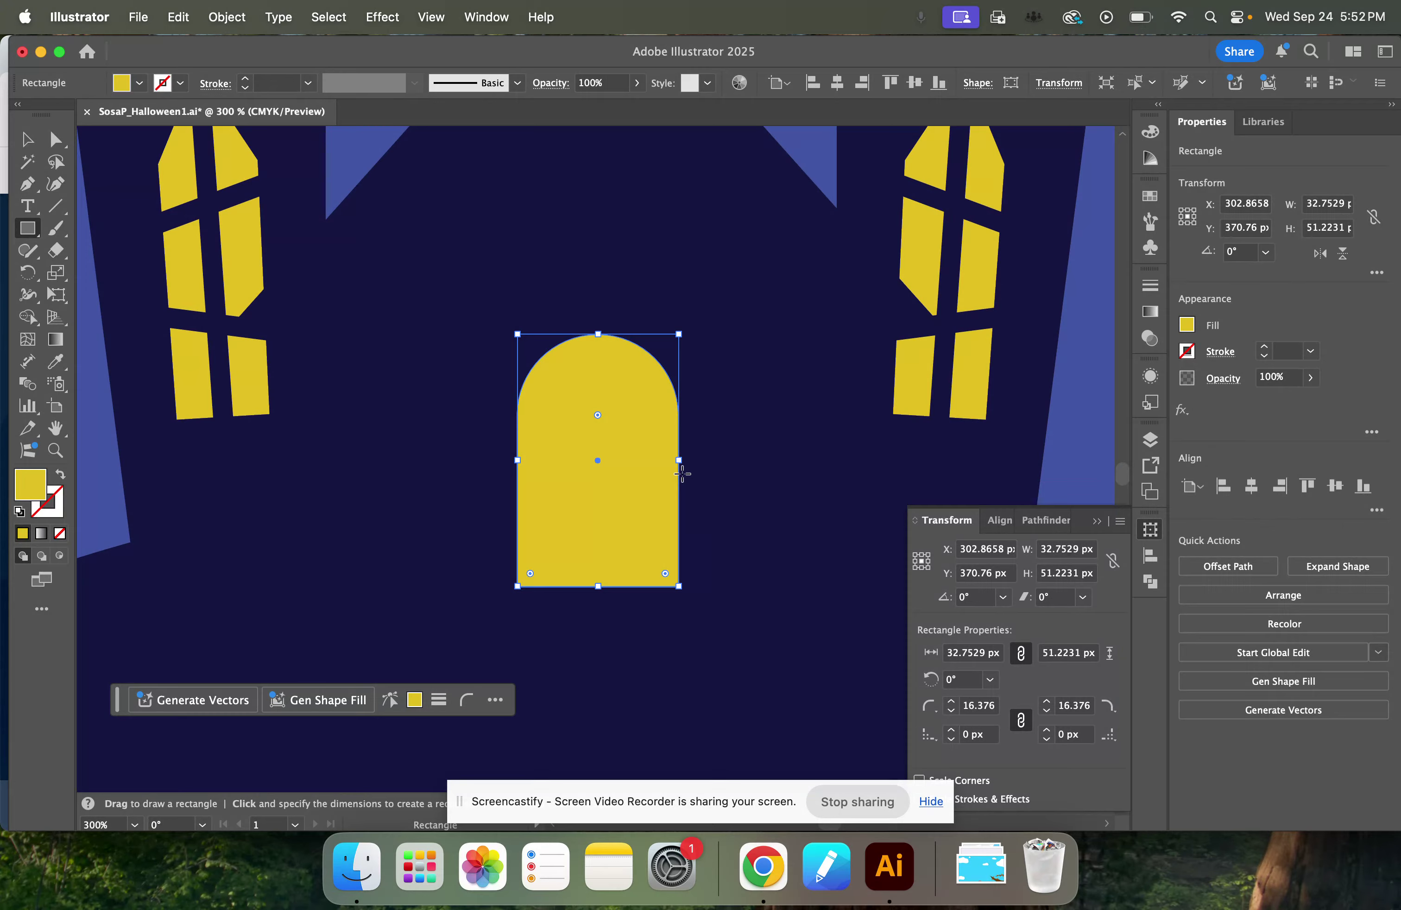
# Duplicate the arched door horizontally to about X 286.5 px and fill the copy with the dark navy house colour.
pyautogui.click(27, 139)
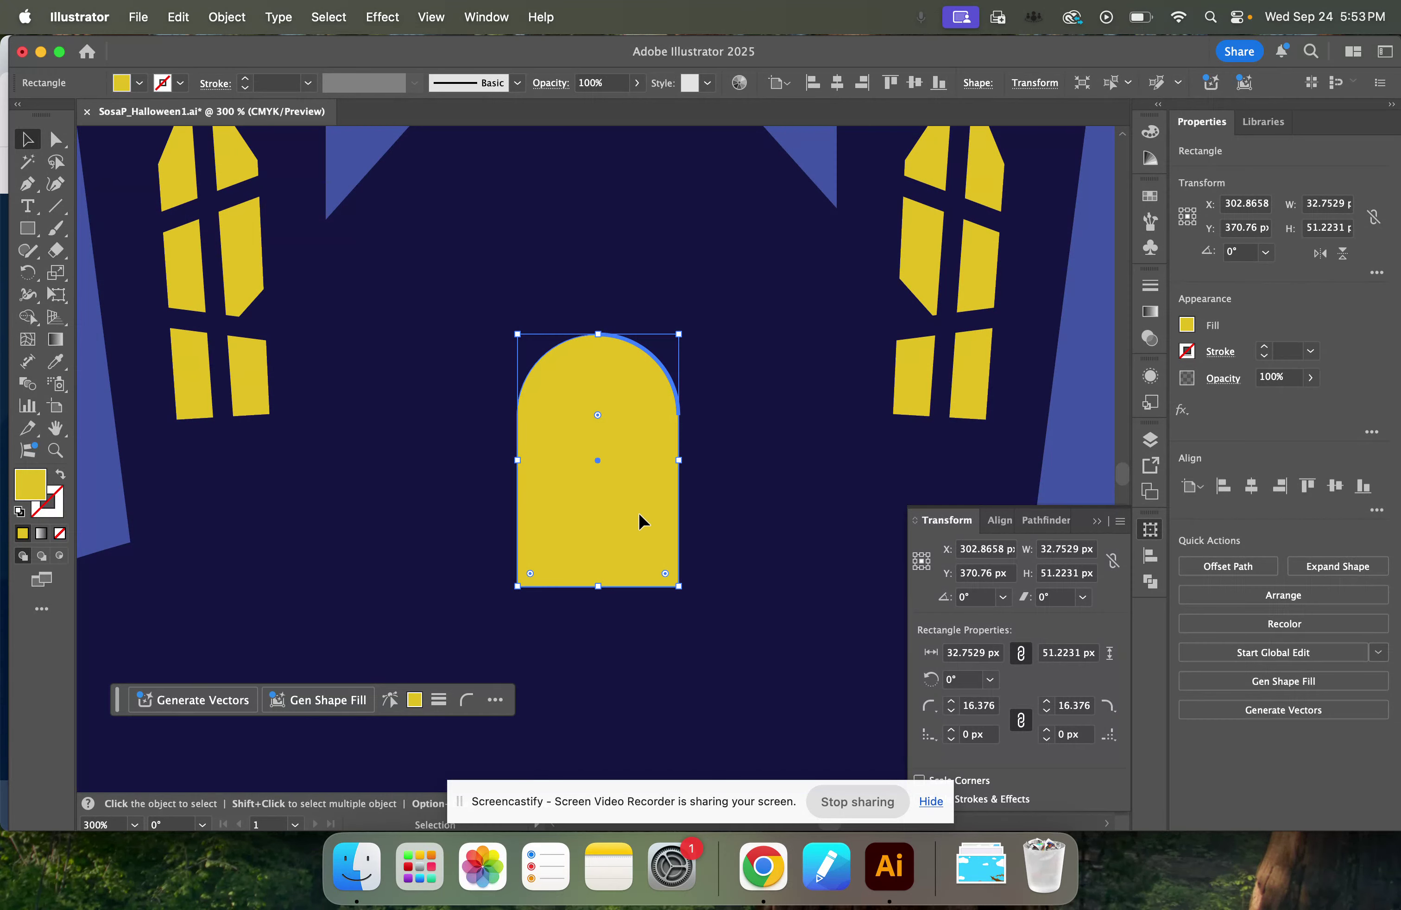
pyautogui.moveTo(638, 520); pyautogui.dragTo(563, 520)
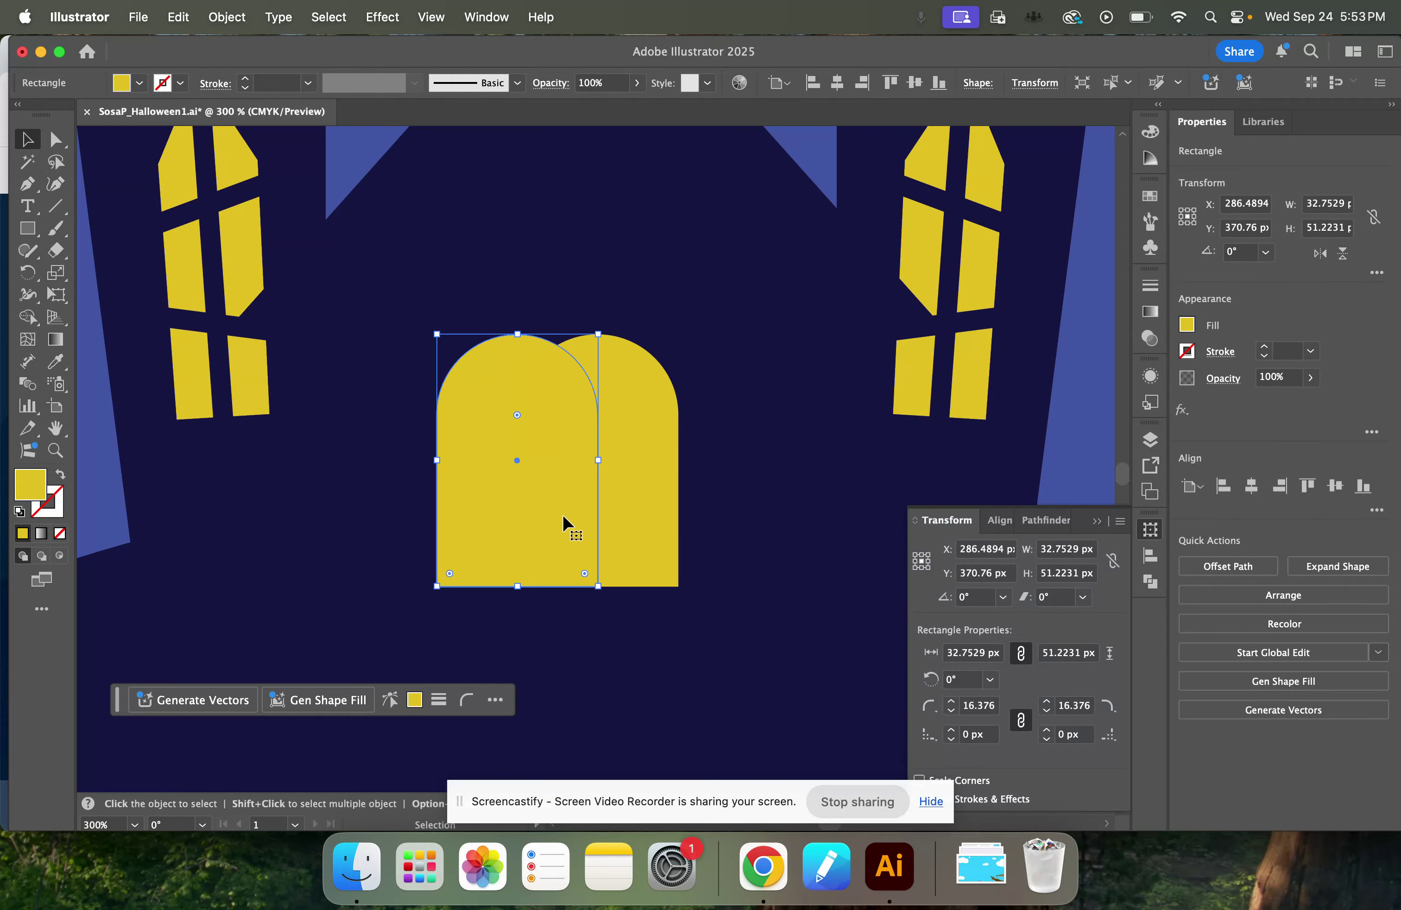
pyautogui.click(1181, 326)
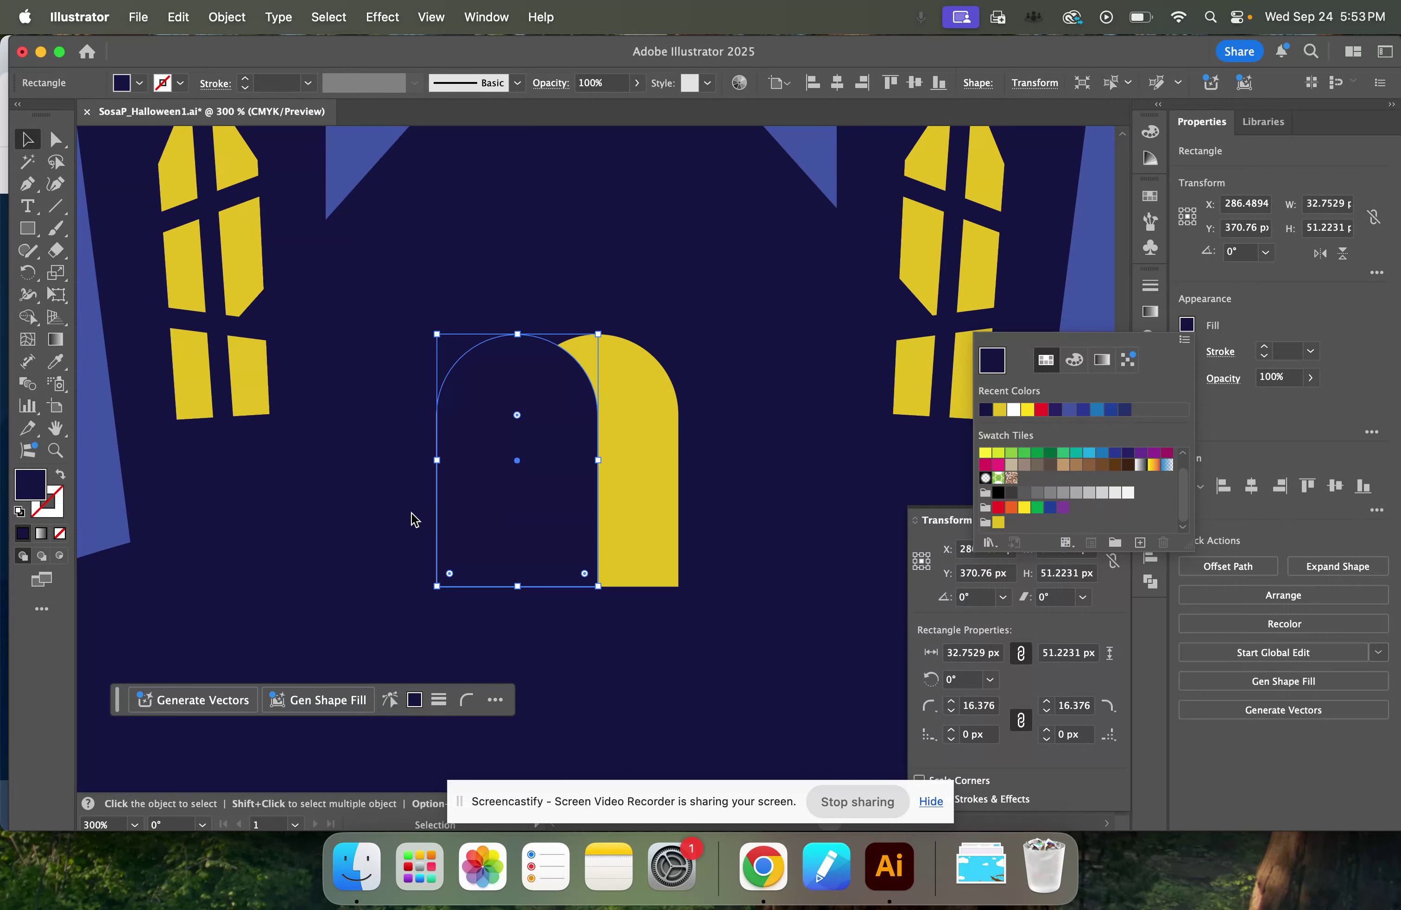
pyautogui.click(518, 507)
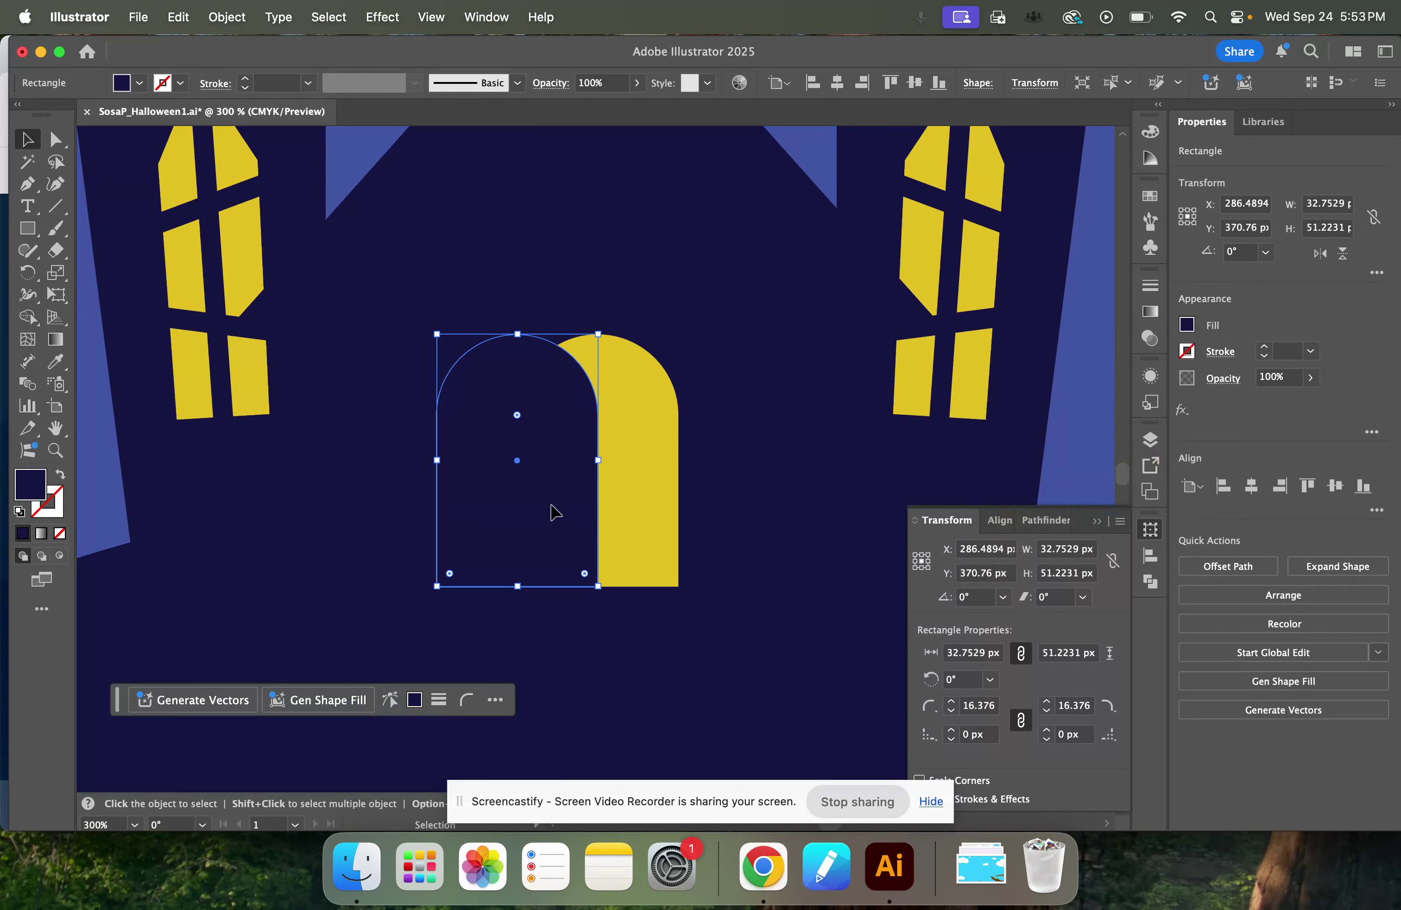
# Move the navy door copy over the yellow one to about X 297.8 px, Y 372.3 px and deselect it.
pyautogui.moveTo(554, 510); pyautogui.dragTo(608, 515)
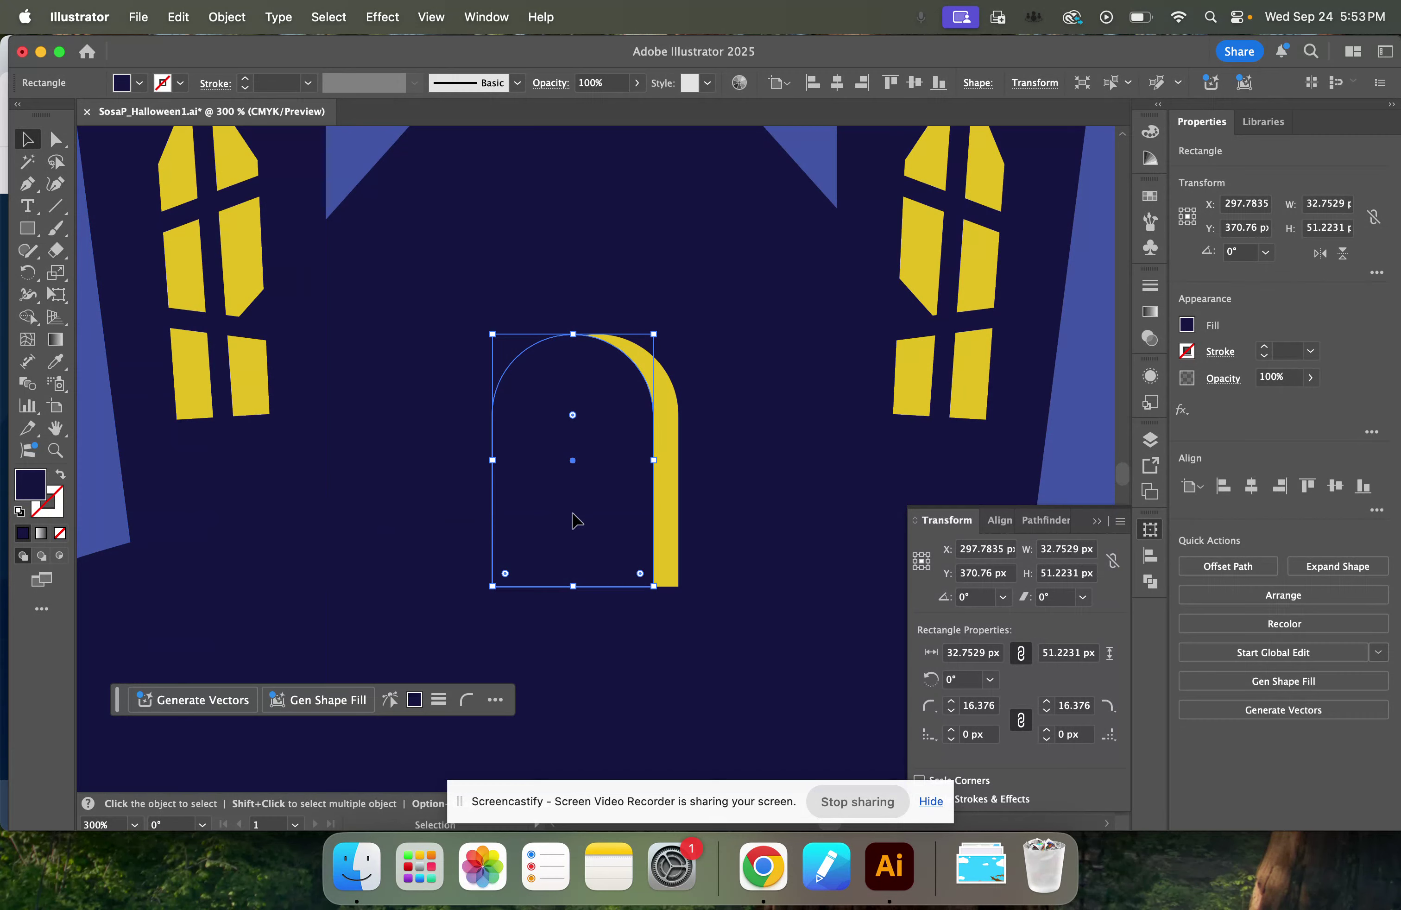
pyautogui.moveTo(573, 513); pyautogui.dragTo(570, 518)
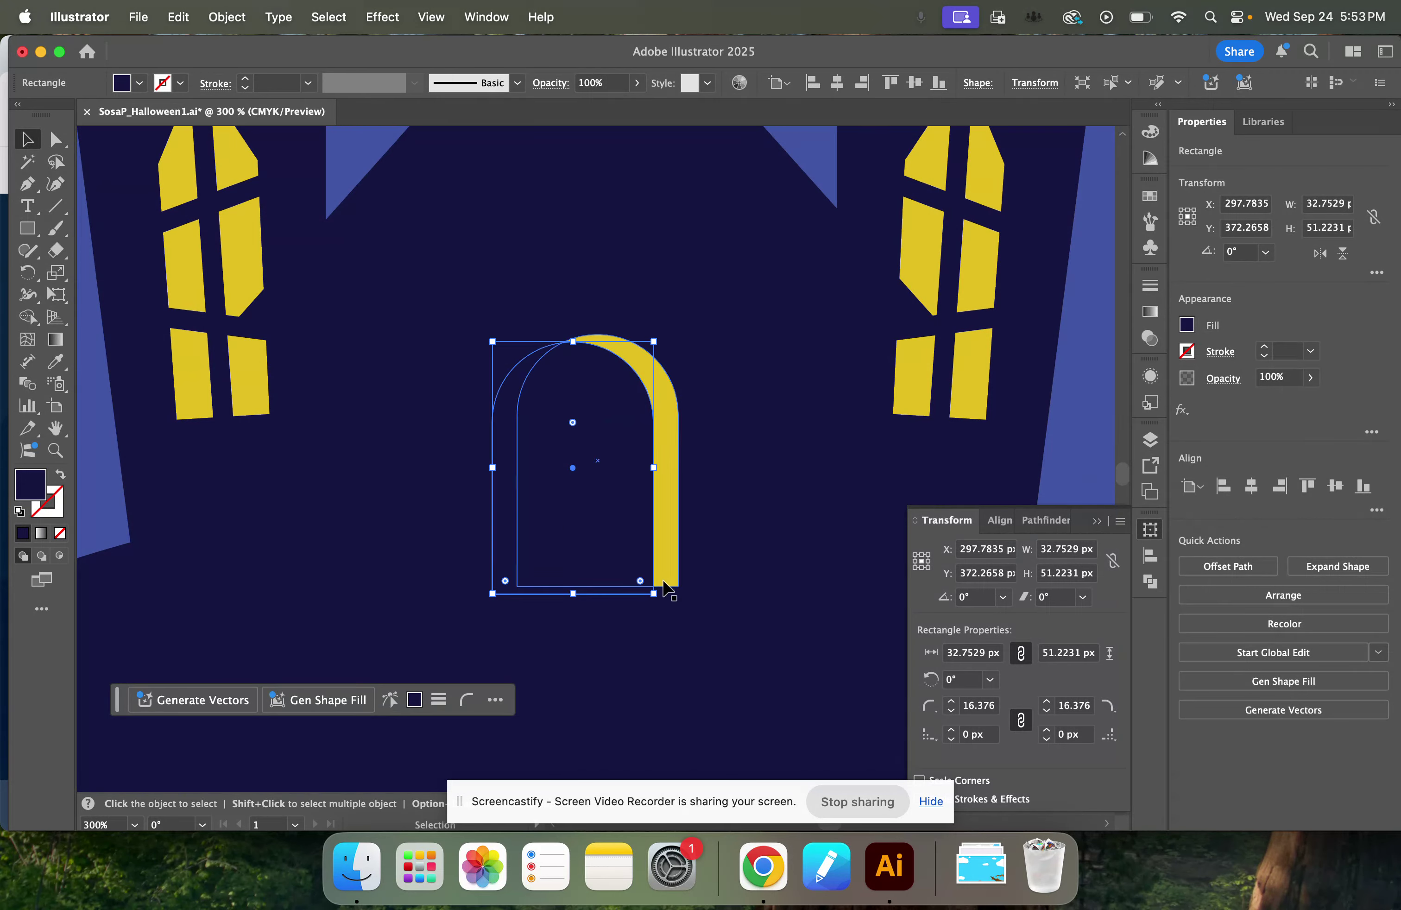
pyautogui.click(54, 208)
pyautogui.click(26, 138)
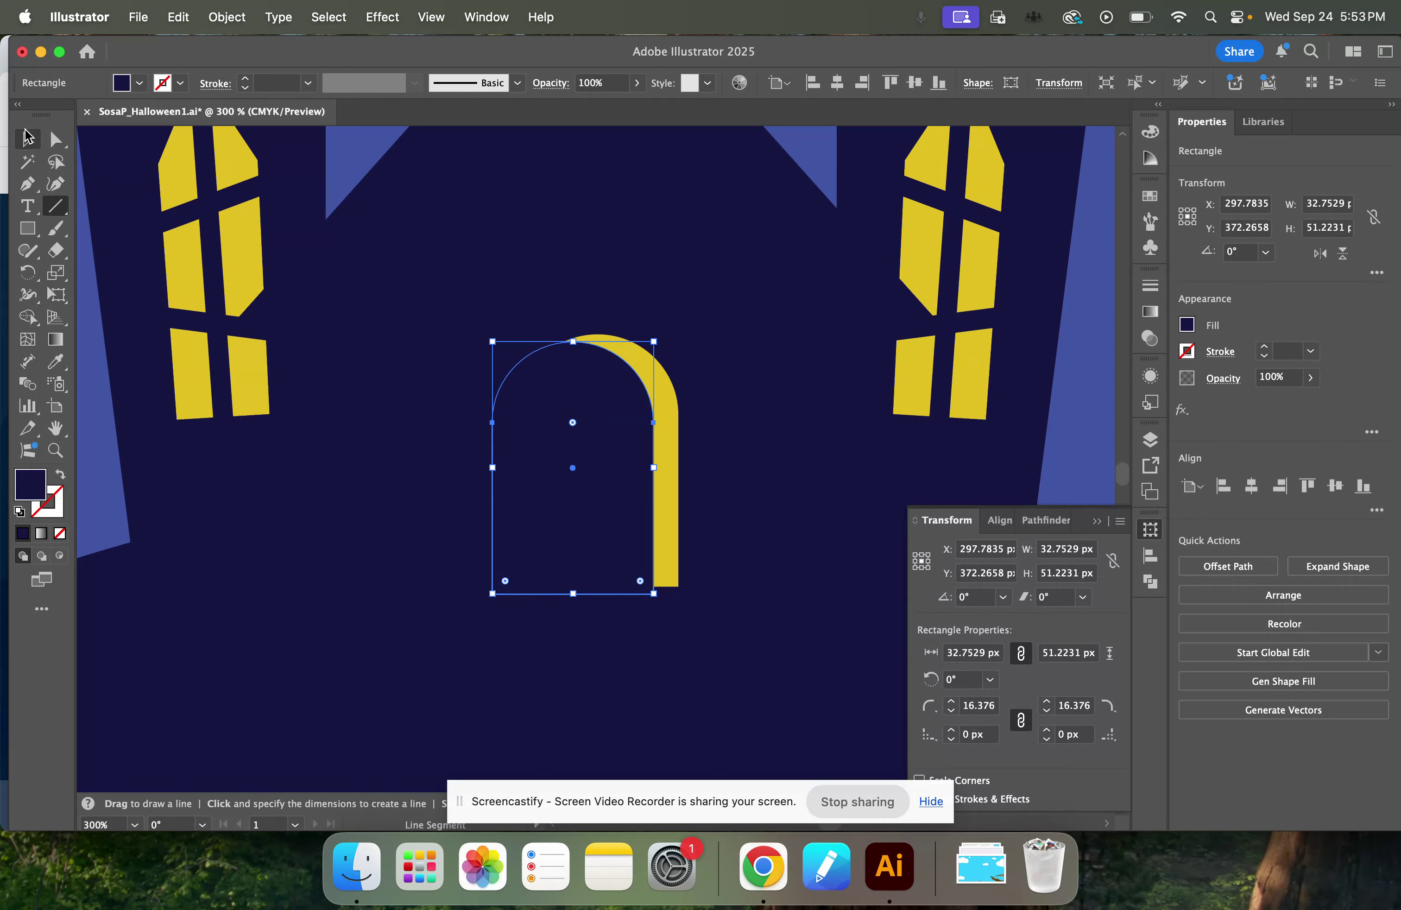
pyautogui.press('super+1')
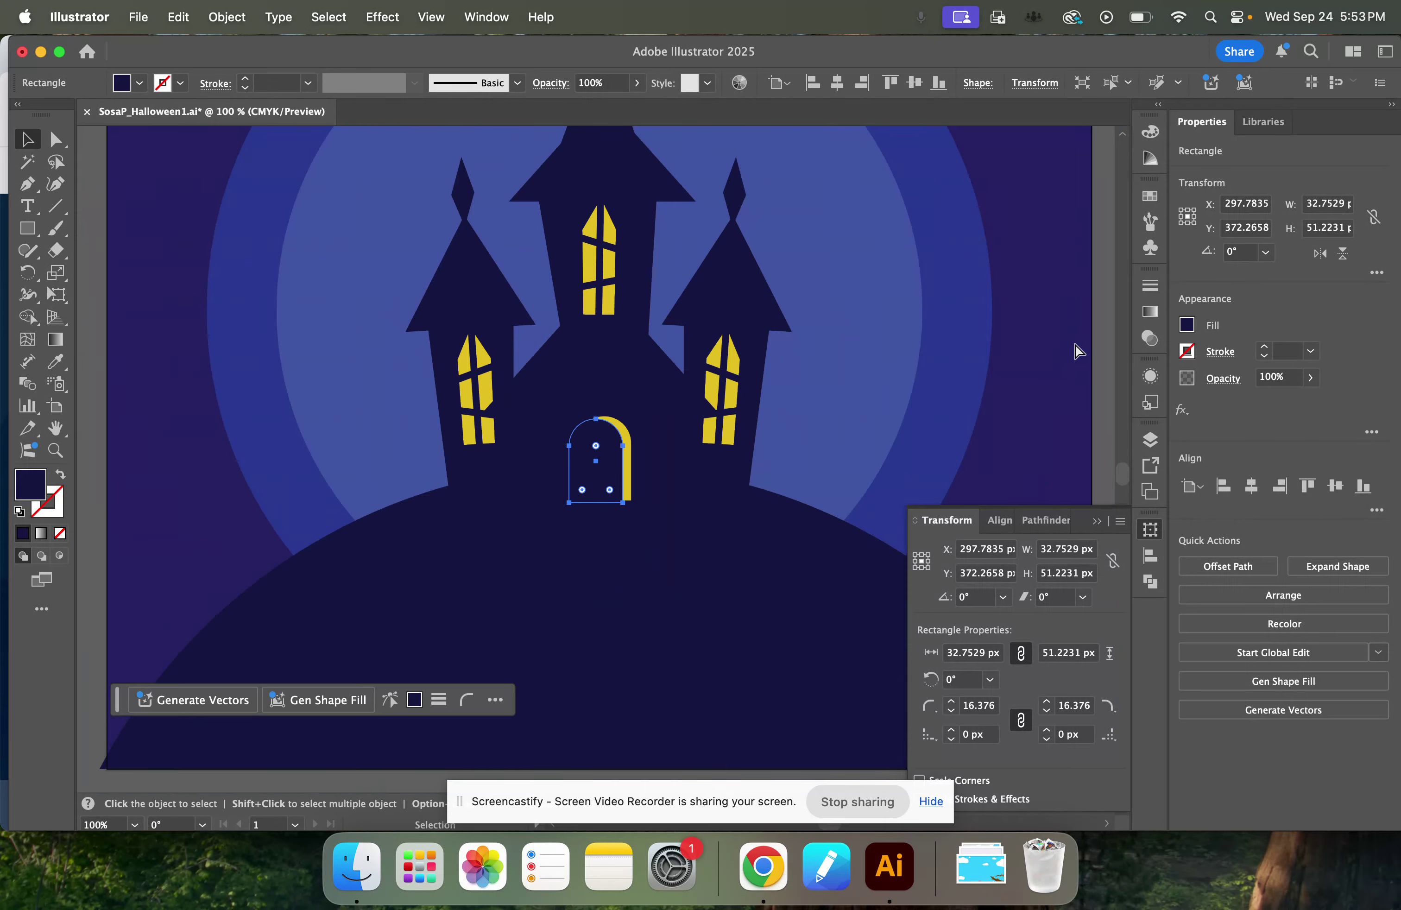
pyautogui.press('super+shift+a')
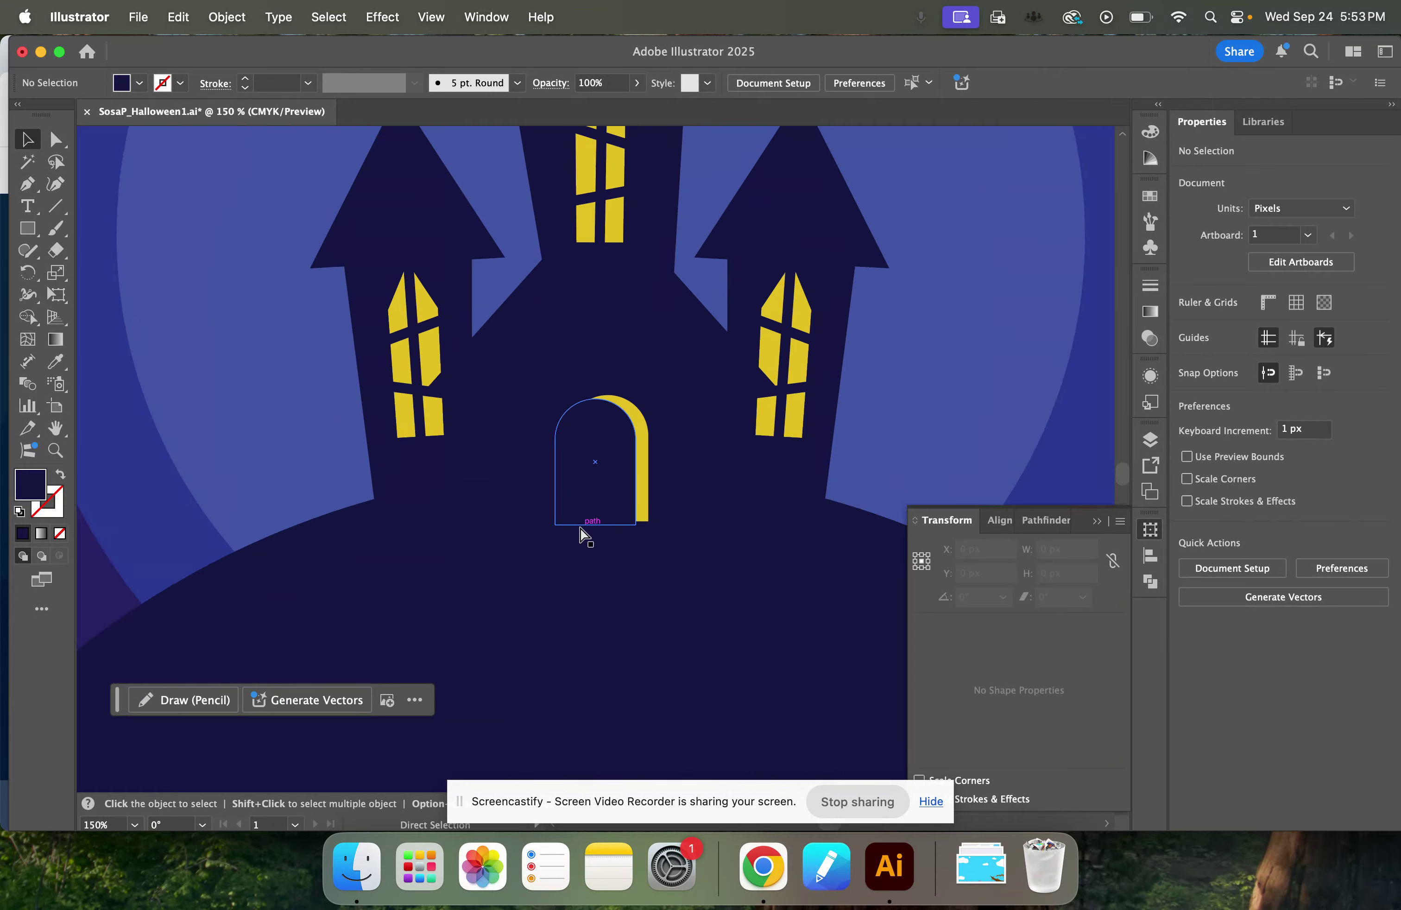
# Set the Line Segment tool to no fill and a stroke in the windows' yellow swatch.
pyautogui.press('super+equal')
pyautogui.press('super+equal')
pyautogui.press('super+equal')
pyautogui.press('super+equal')
pyautogui.press('\\')
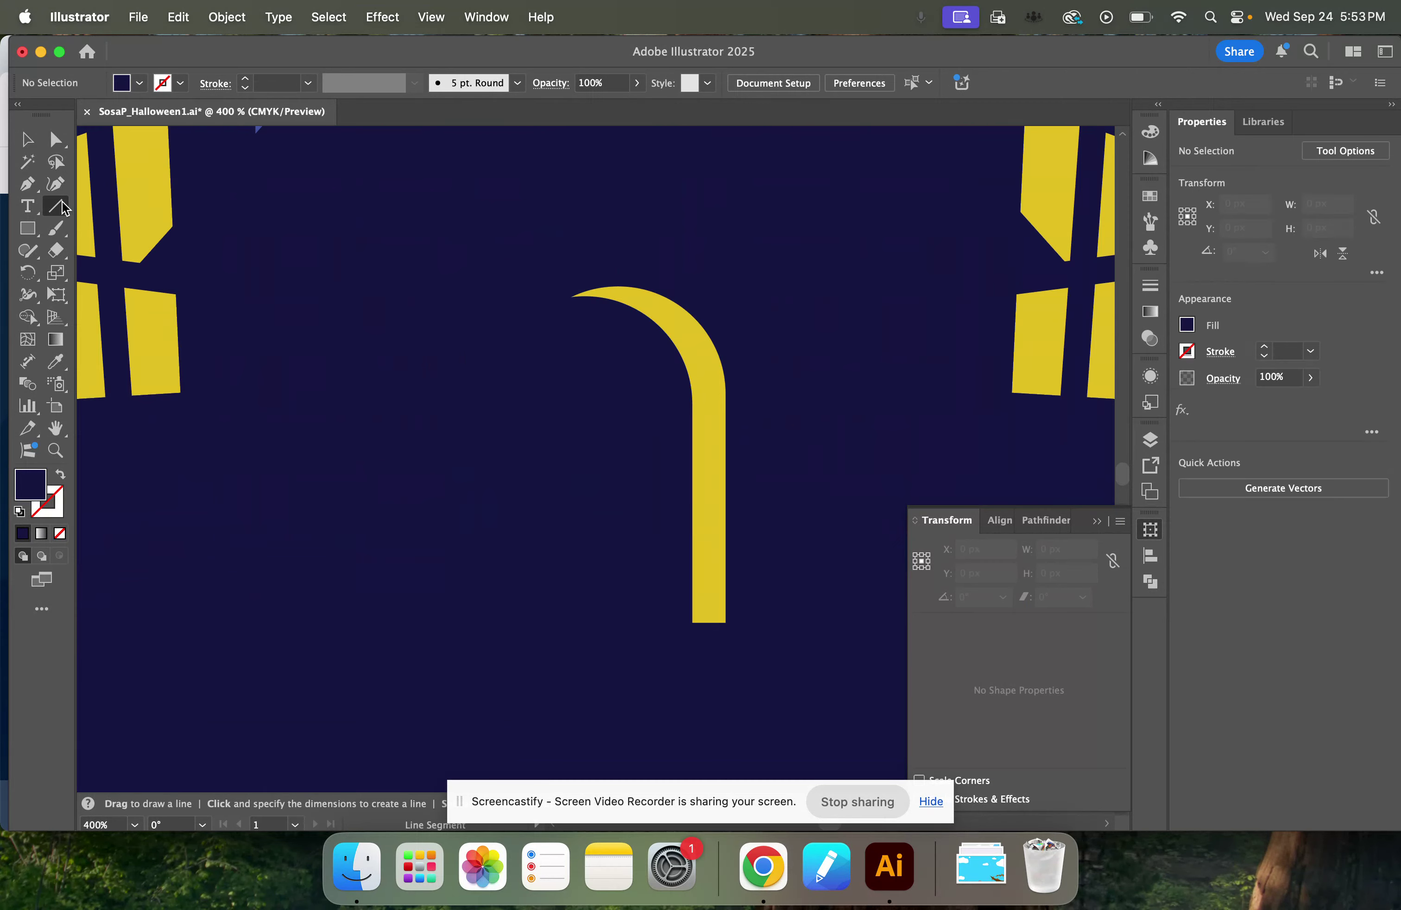
pyautogui.click(1191, 325)
pyautogui.click(1189, 325)
pyautogui.click(1189, 324)
pyautogui.click(1217, 345)
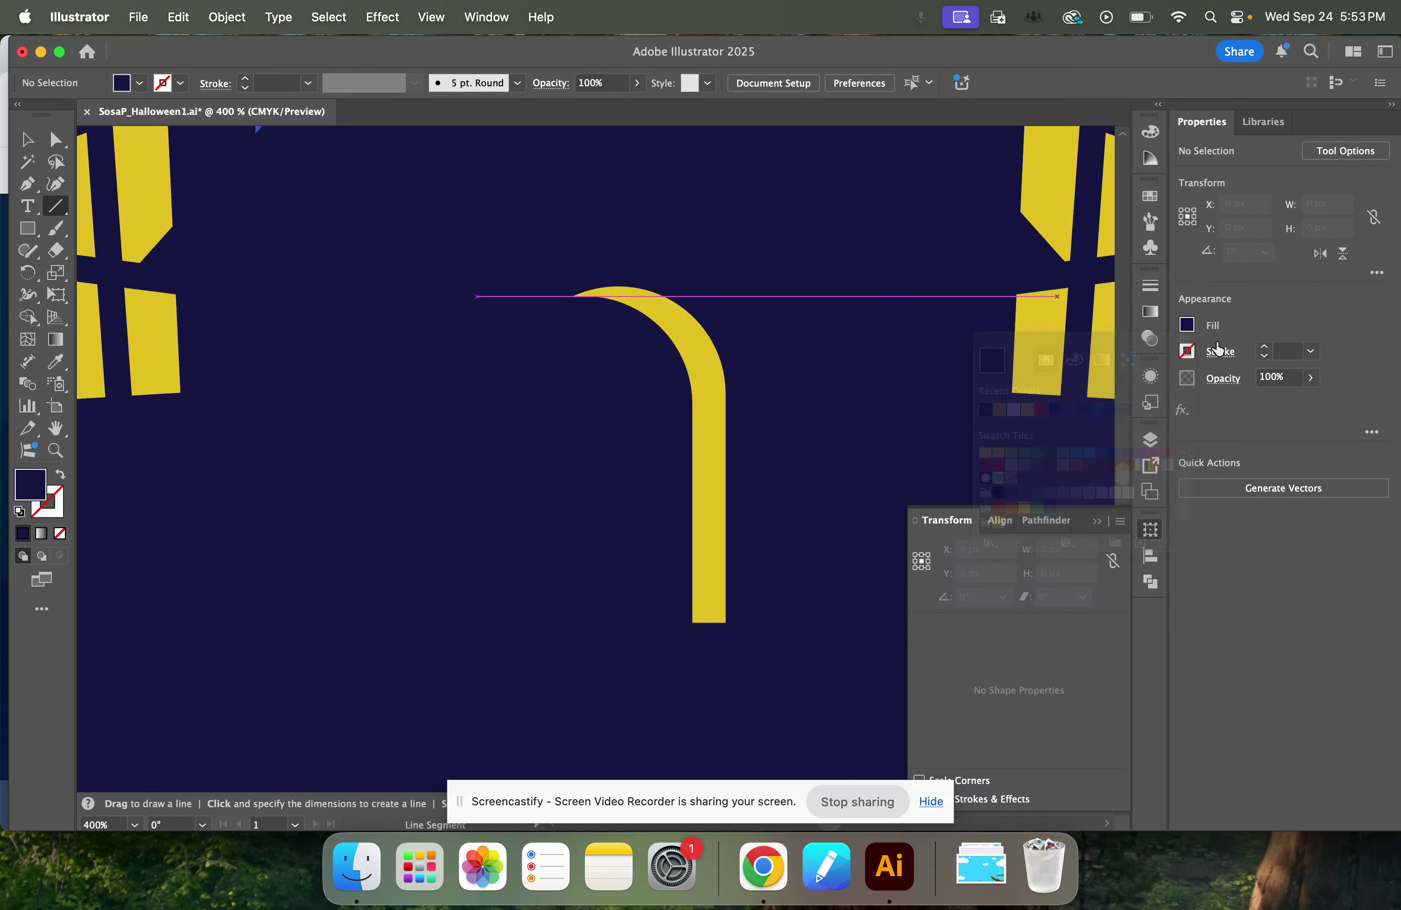
pyautogui.click(1188, 323)
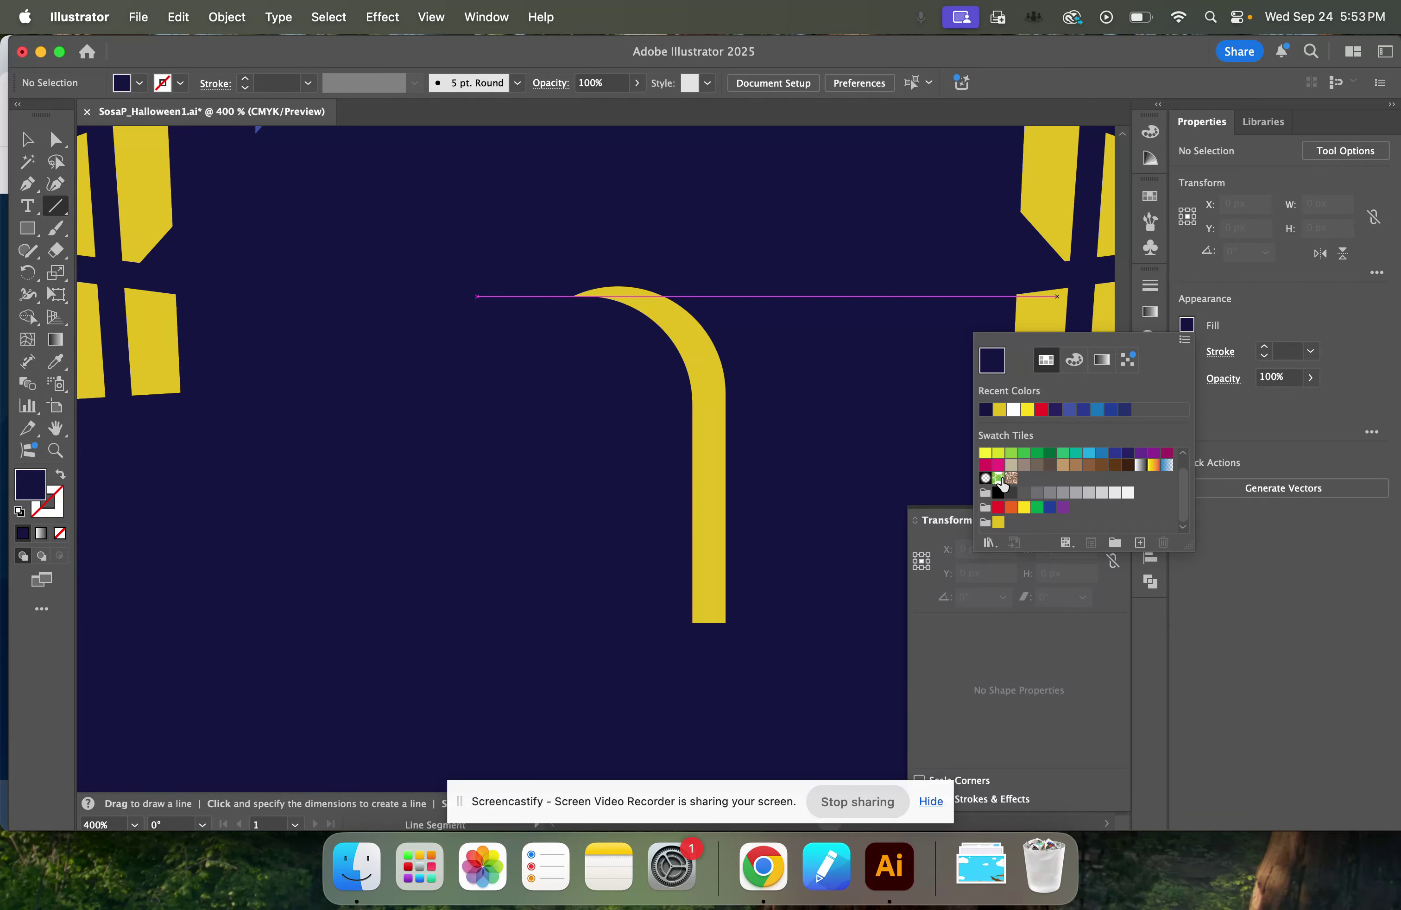
pyautogui.scroll(1, 1003, 485)
pyautogui.click(985, 453)
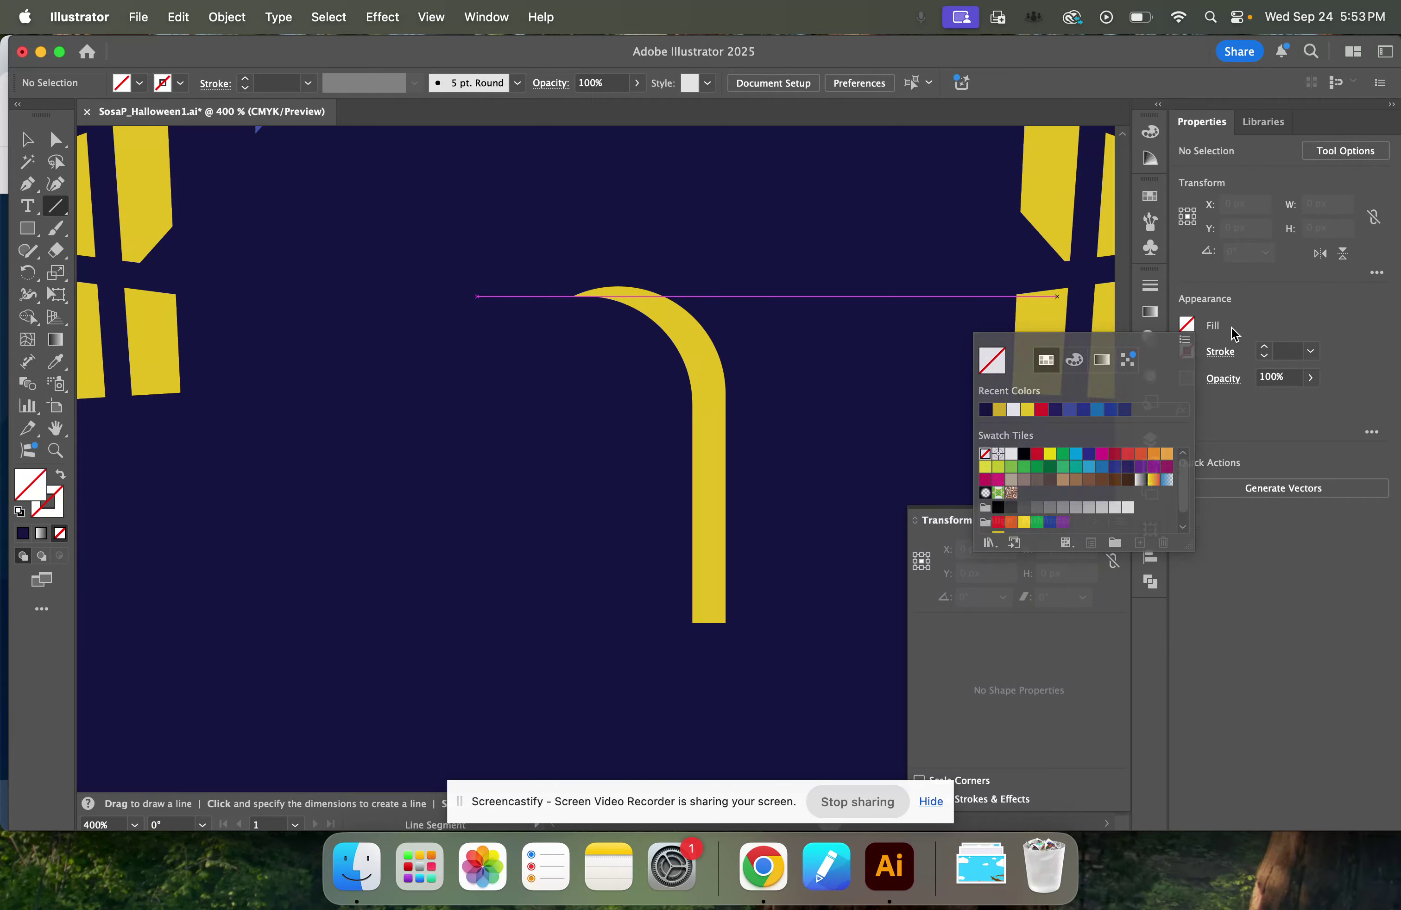
pyautogui.click(1187, 351)
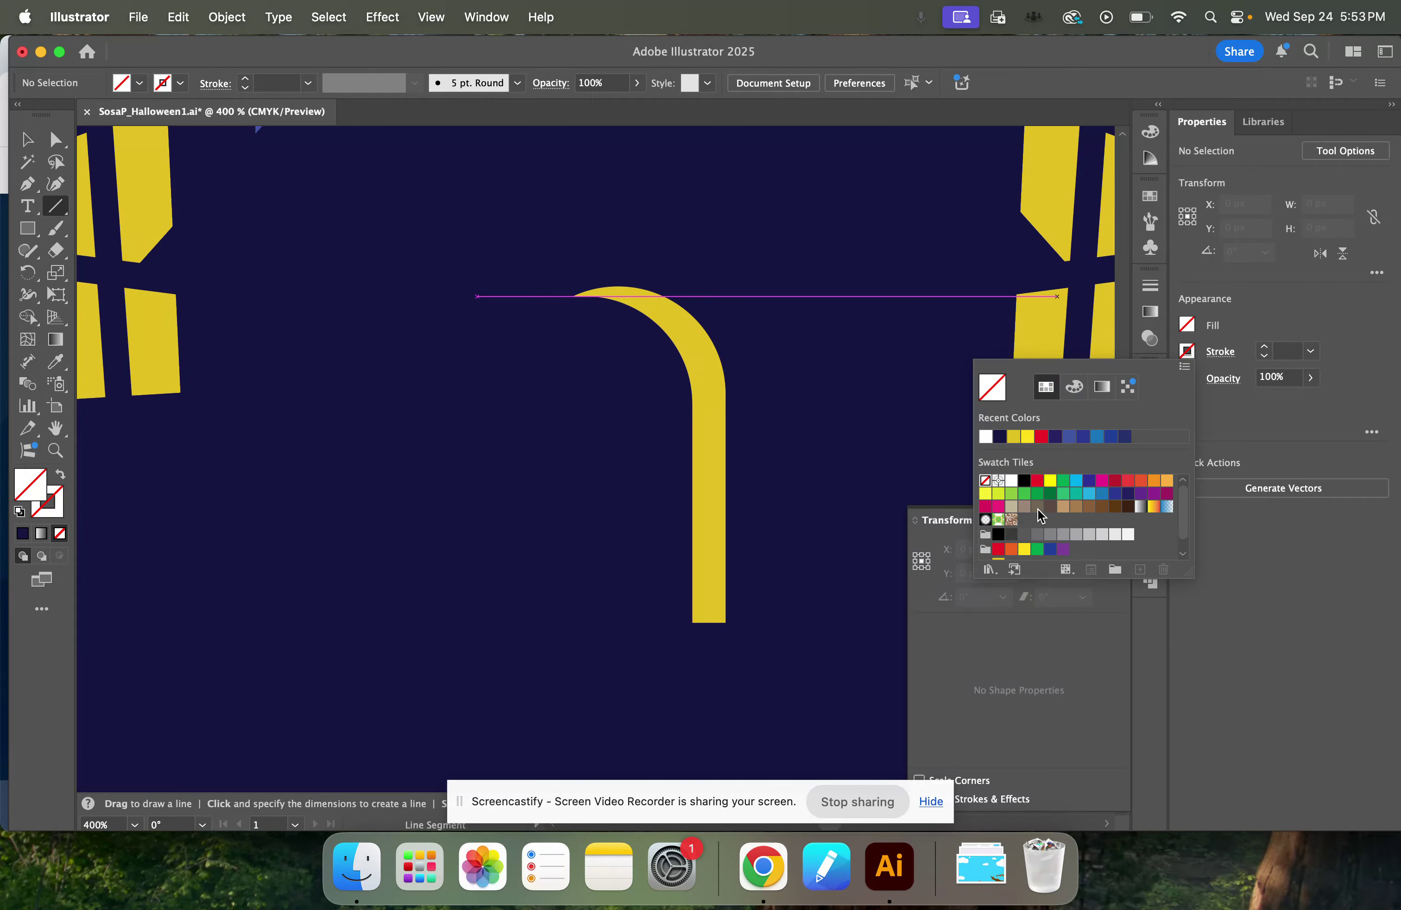
pyautogui.scroll(-1, 1040, 517)
pyautogui.click(999, 549)
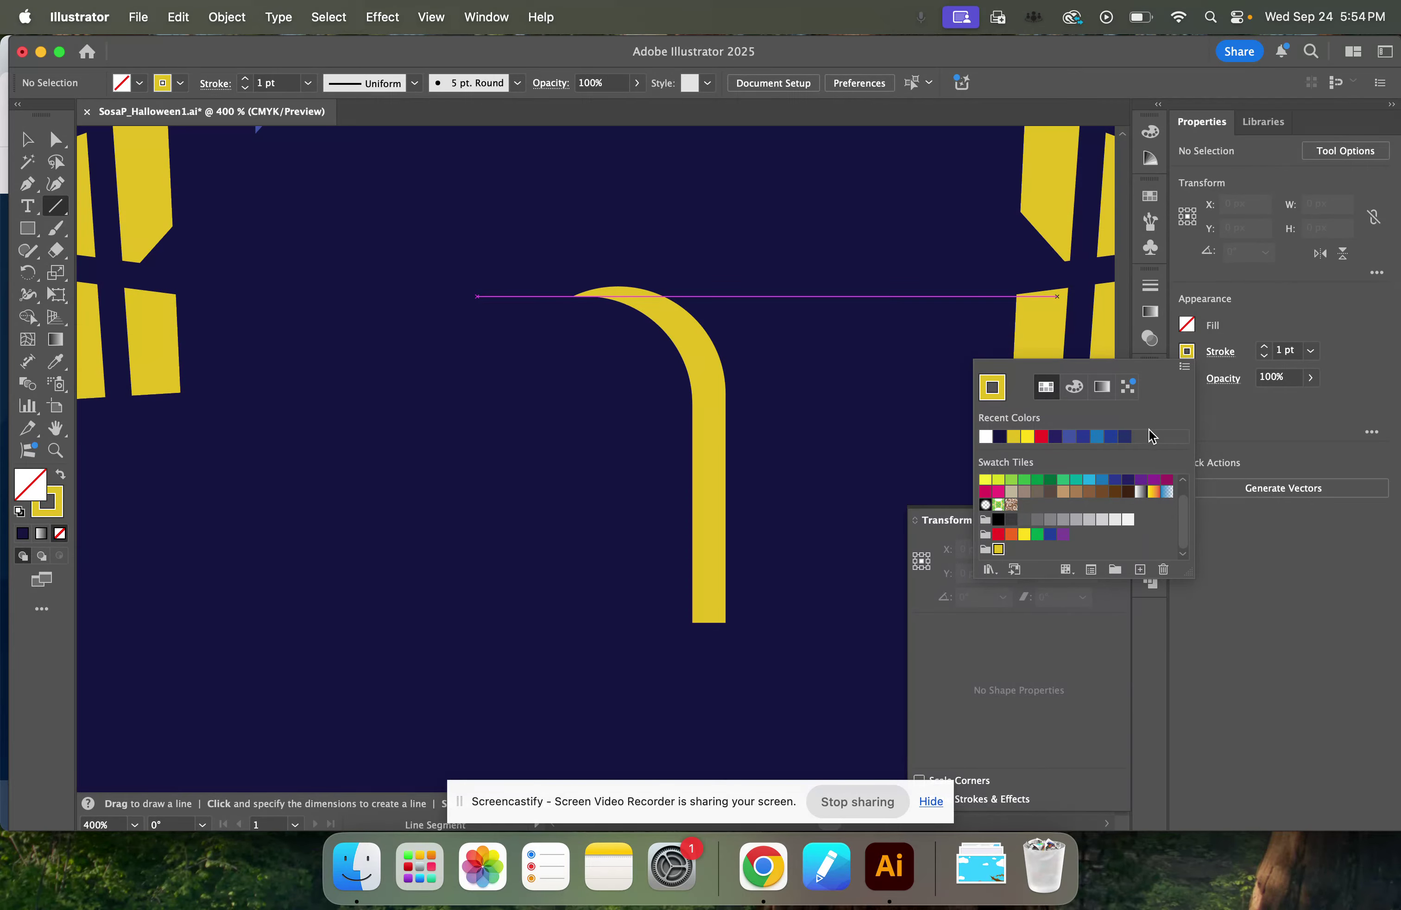
pyautogui.click(747, 632)
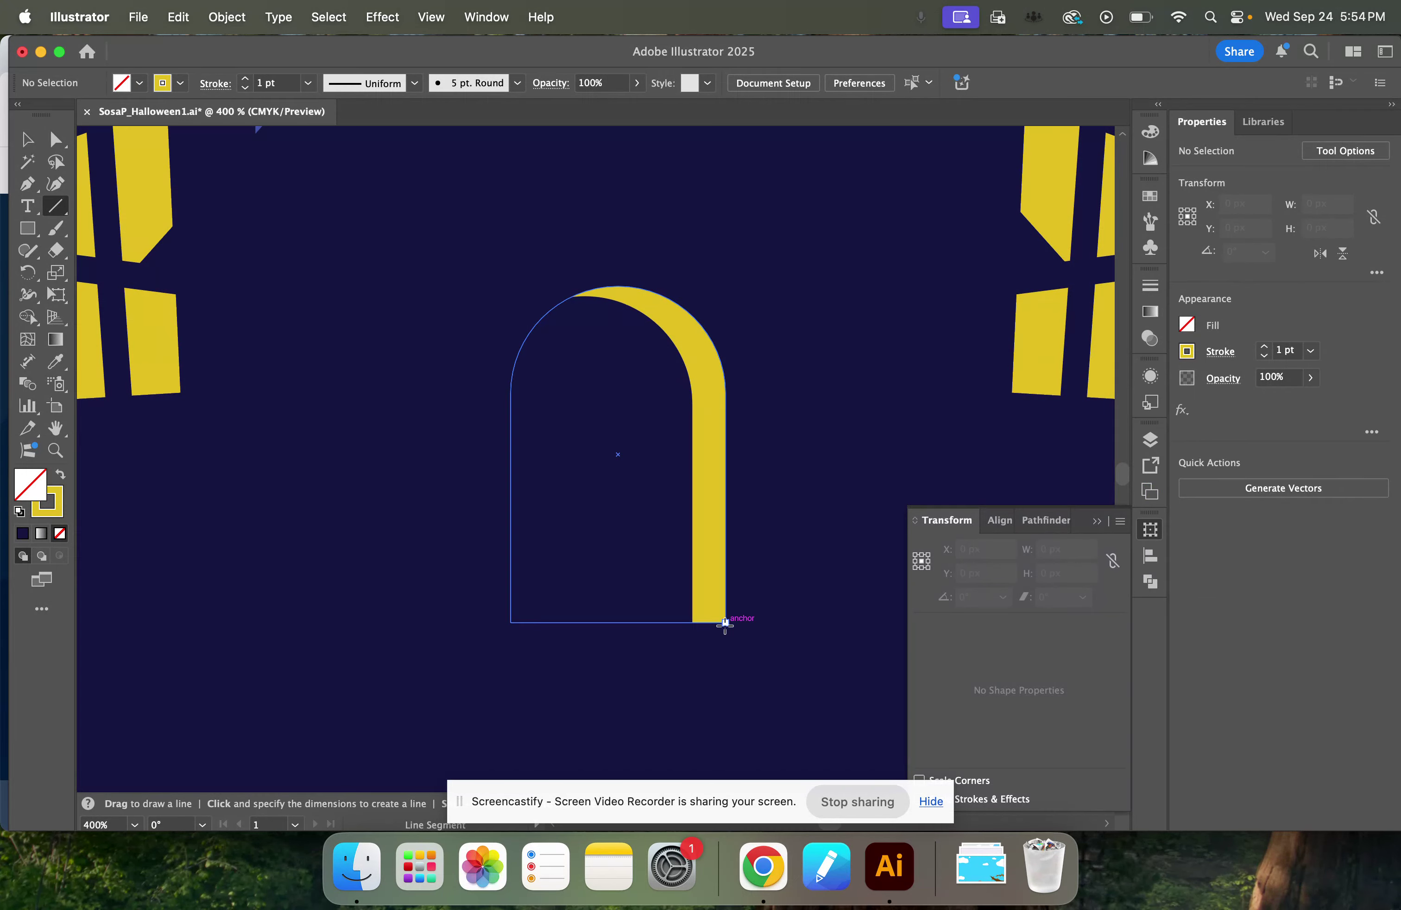
# Draw a horizontal yellow line about 28.7 px long from the yellow door's lower-right corner along its base, with a 2 pt stroke.
pyautogui.moveTo(726, 622); pyautogui.dragTo(537, 644)
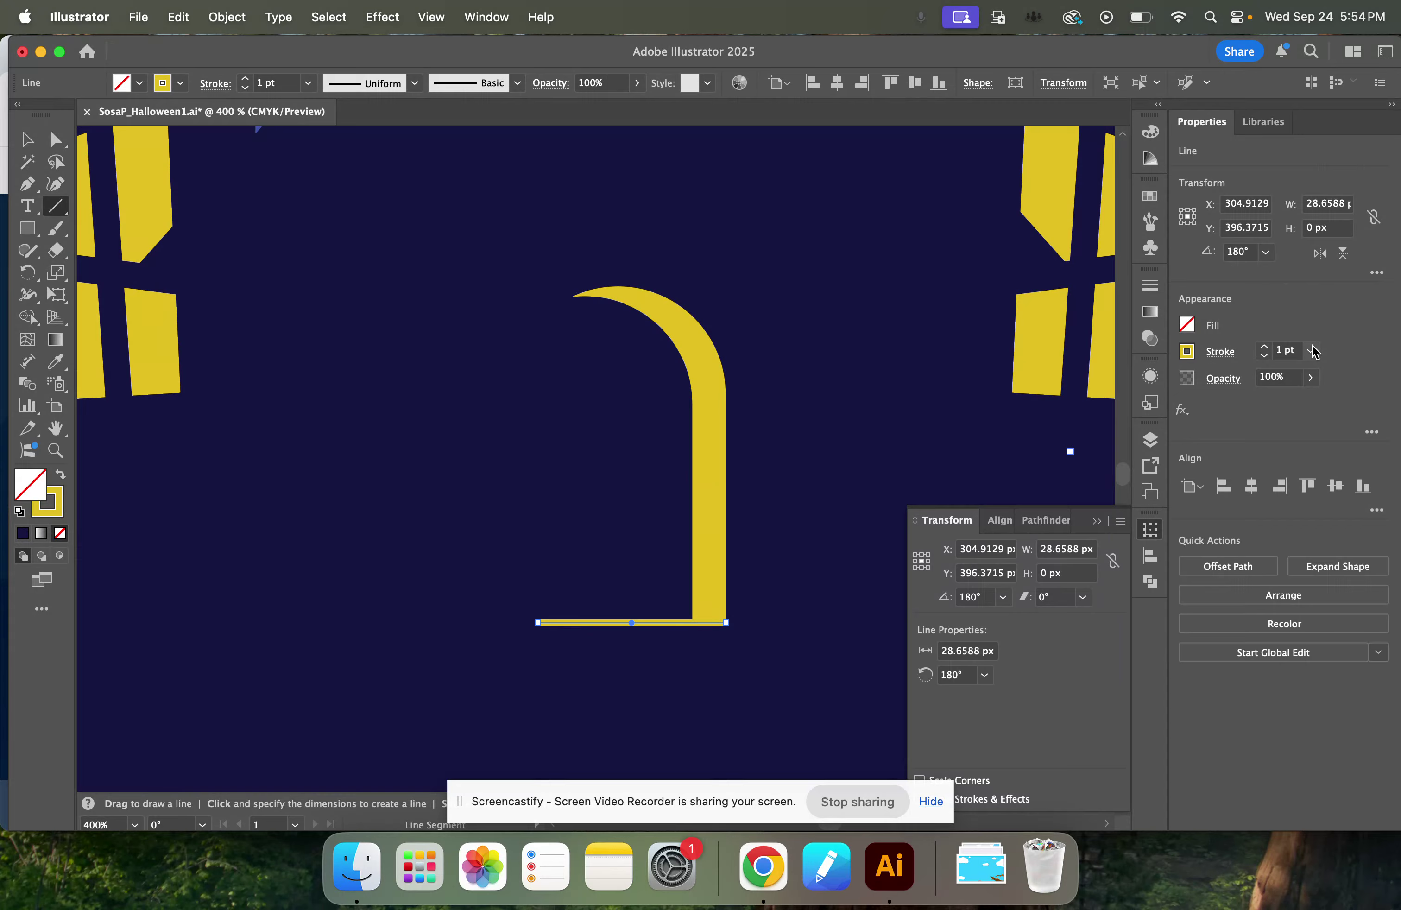
pyautogui.click(1265, 356)
pyautogui.click(1265, 347)
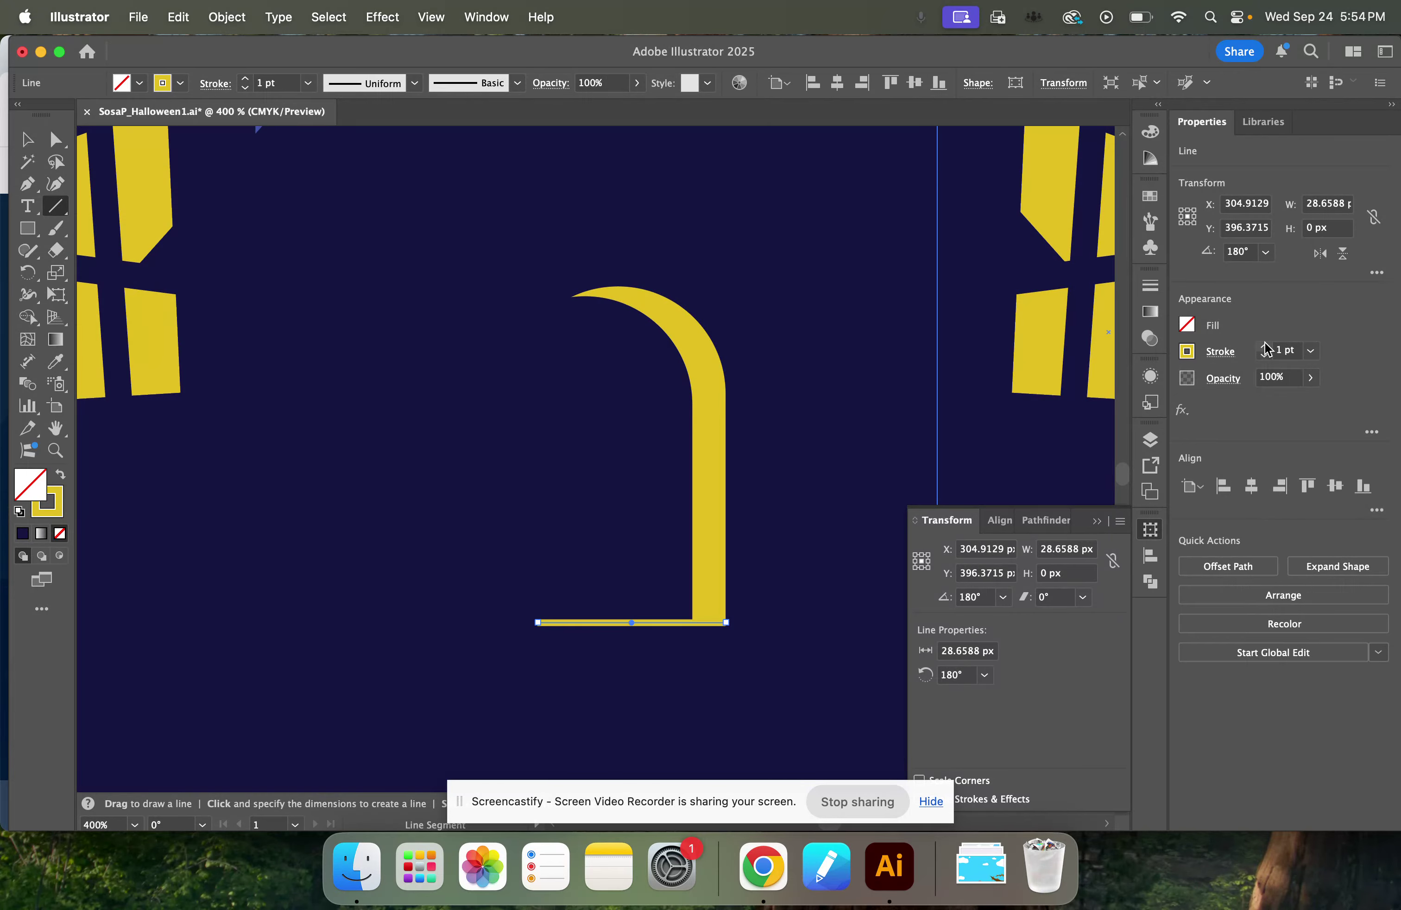
pyautogui.click(1266, 347)
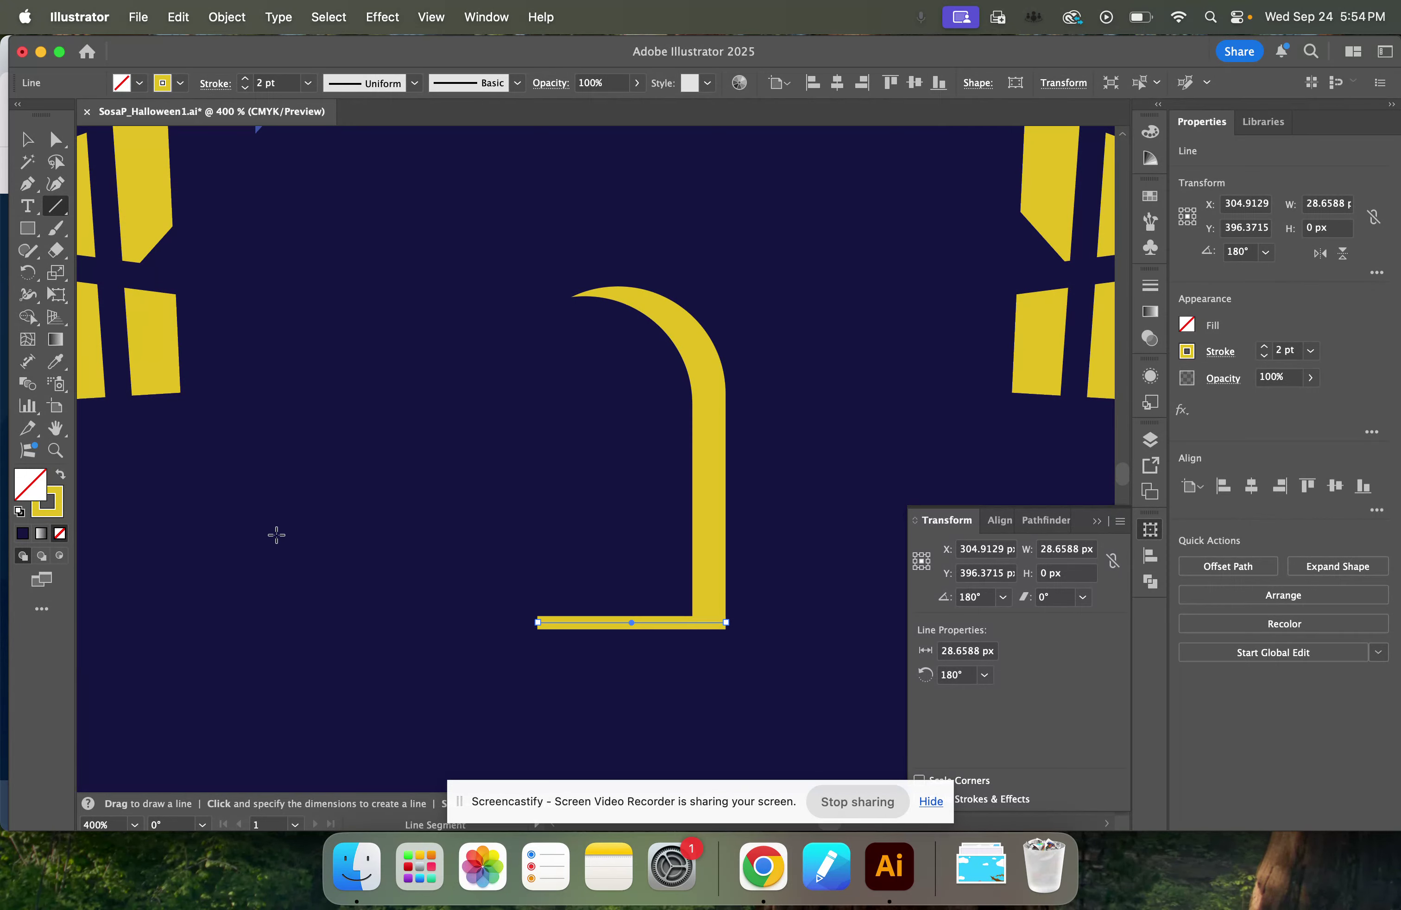
# Shorten the line at the door's base from its left end to about 22.4 px.
pyautogui.press('v')
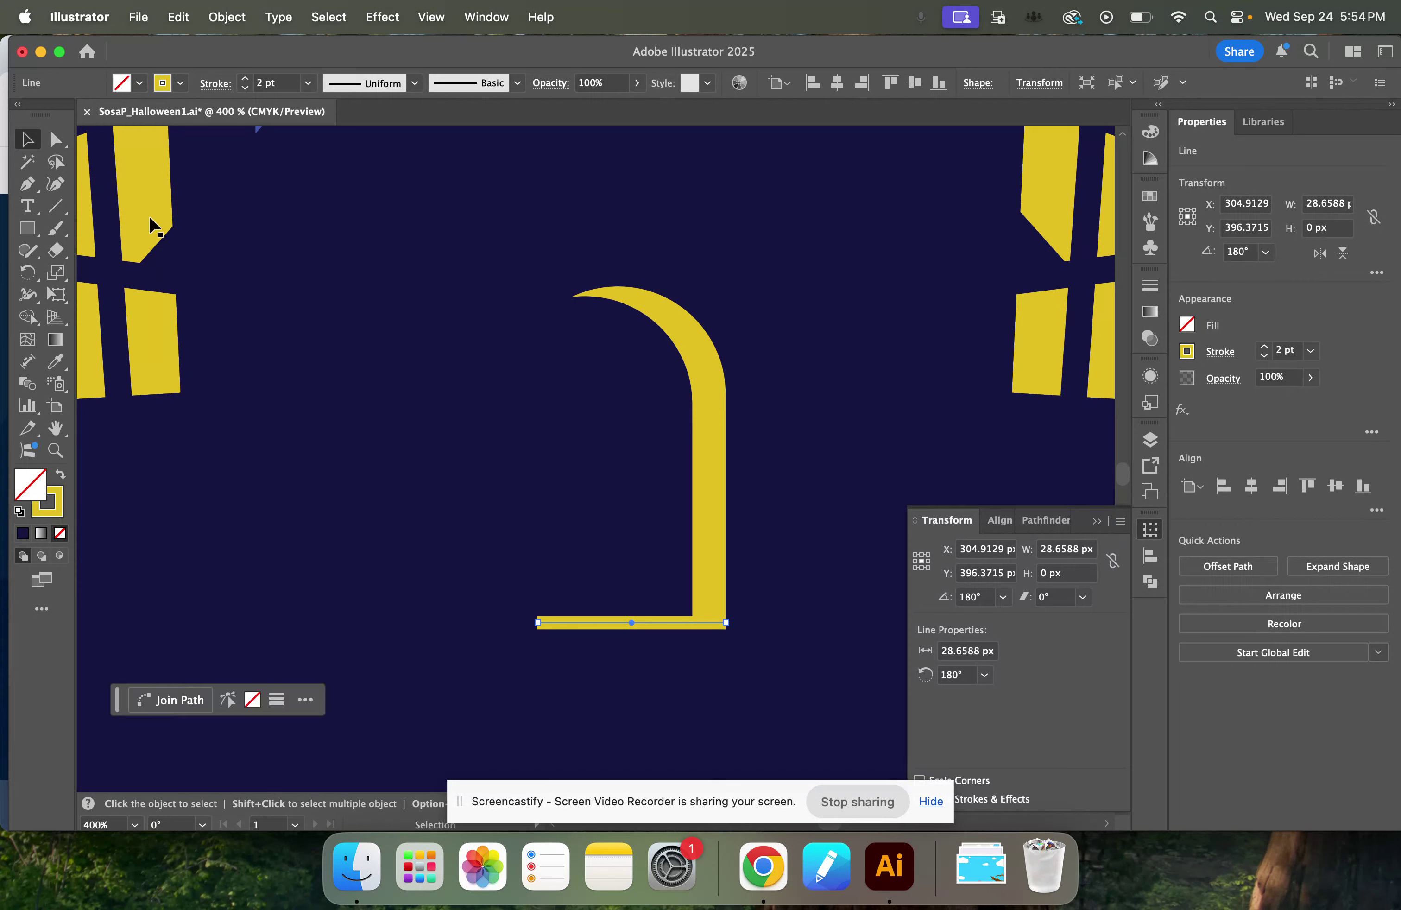
pyautogui.click(835, 641)
pyautogui.scroll(-1, 839, 638)
pyautogui.scroll(-2, 833, 630)
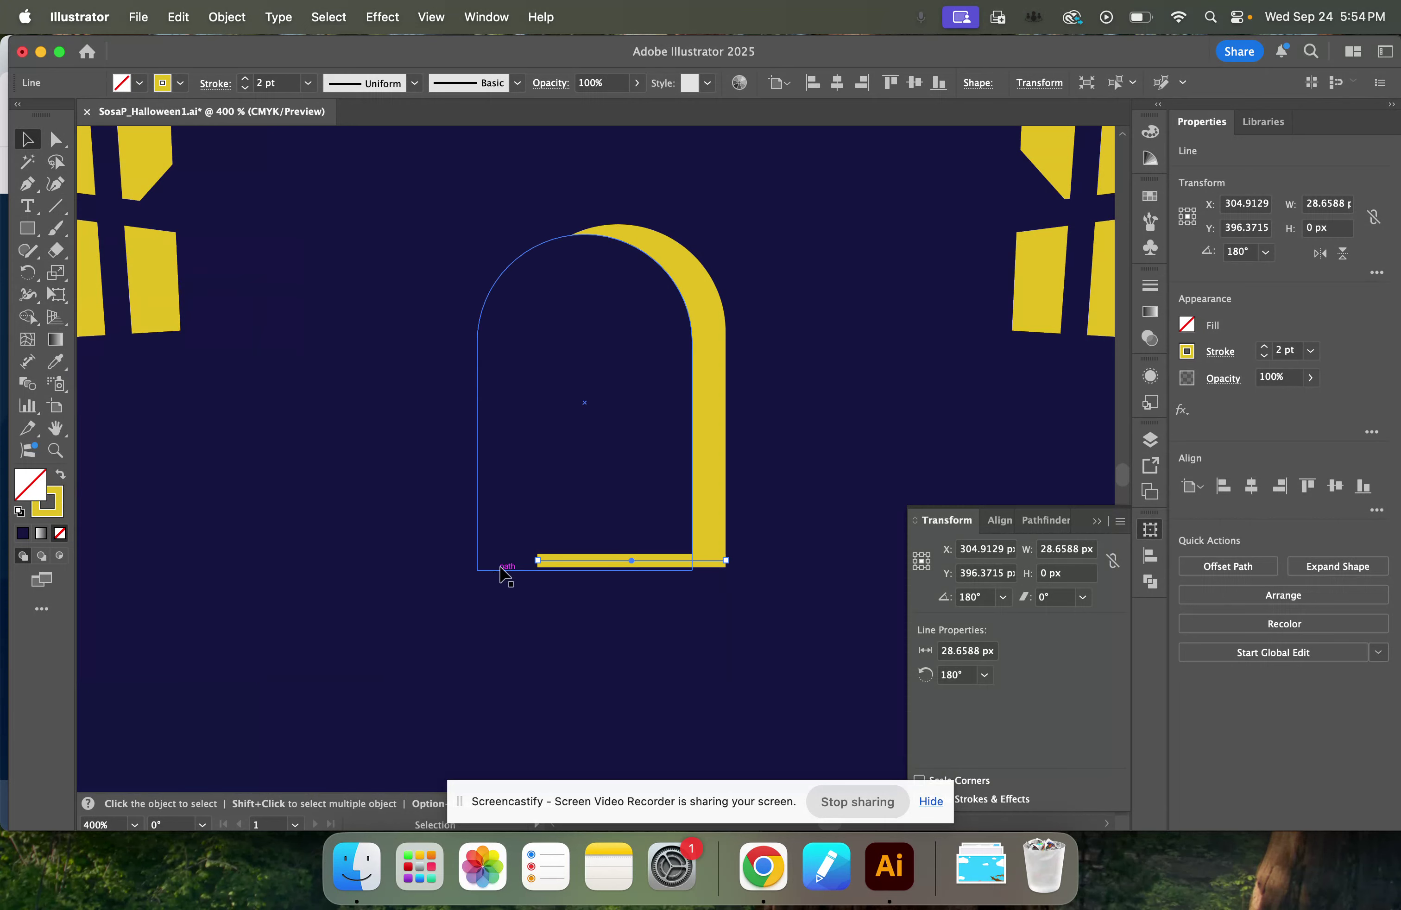
pyautogui.moveTo(538, 562); pyautogui.dragTo(579, 561)
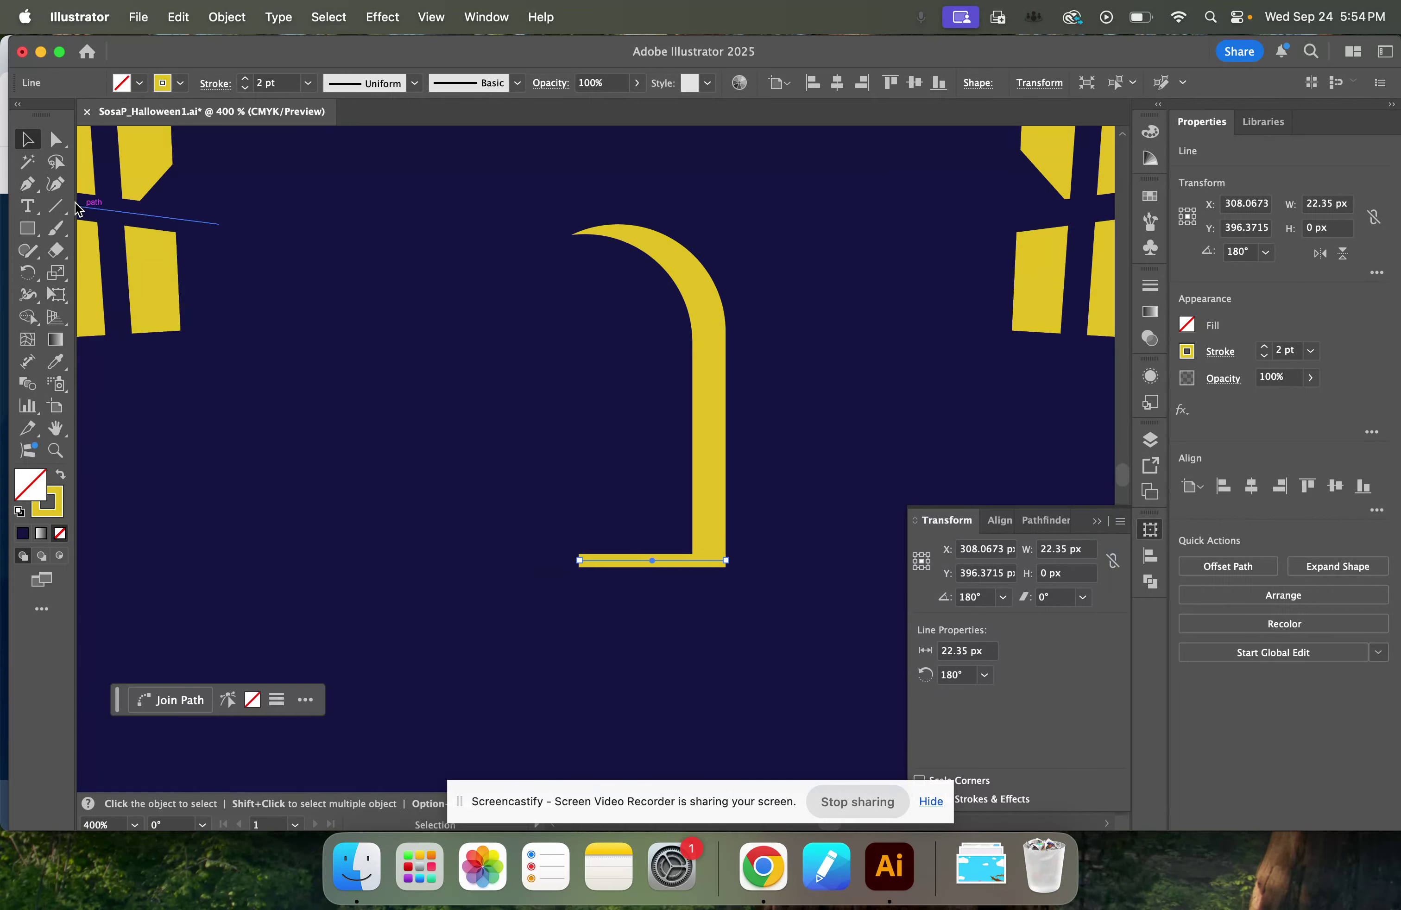
# Draw a second horizontal yellow line about 49.7 px long, roughly 20.6 px below the line at the door's base.
pyautogui.click(56, 206)
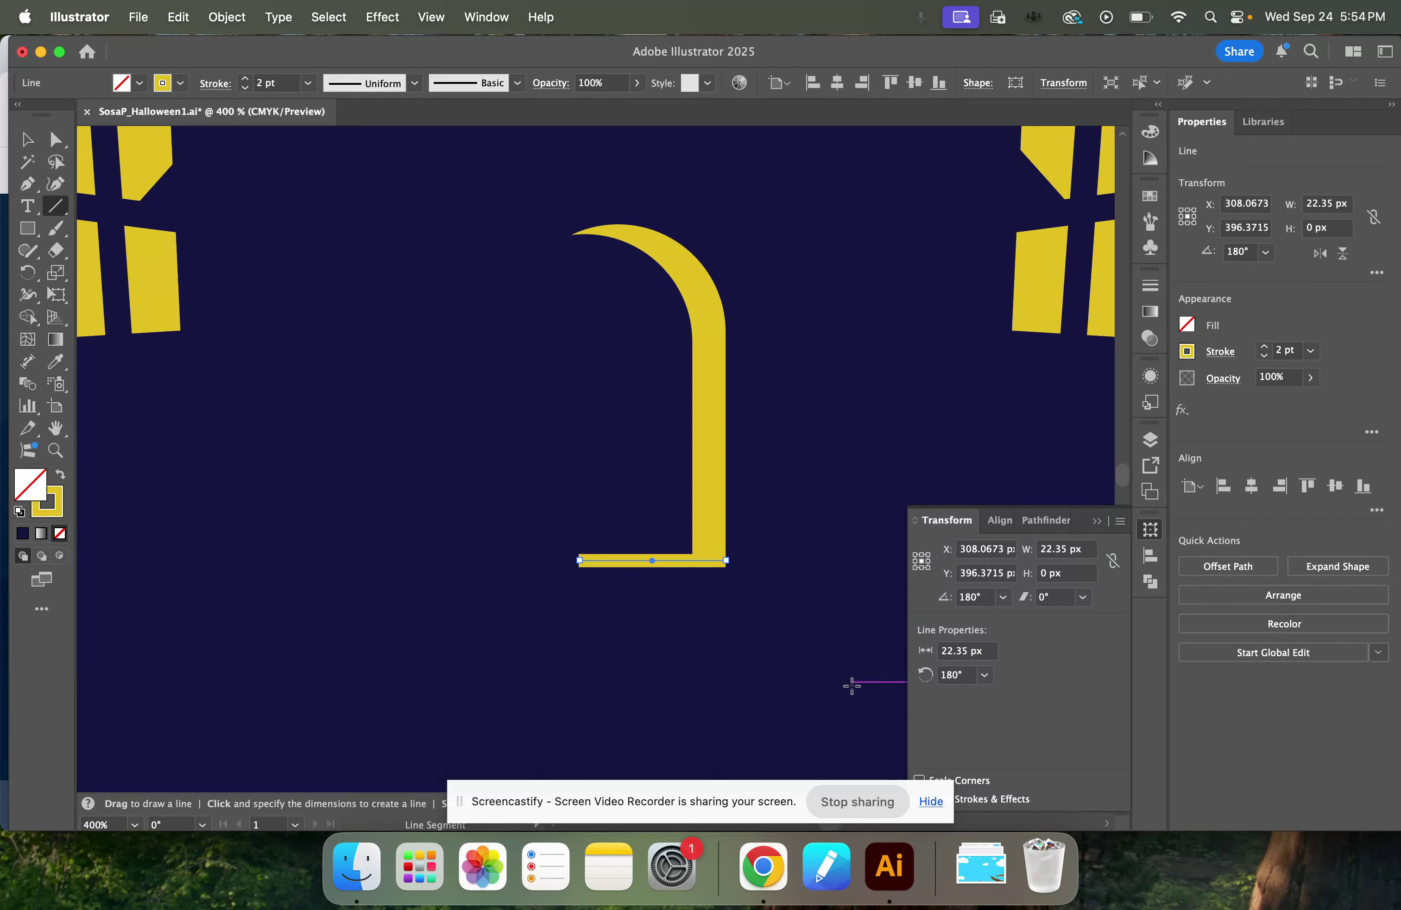
pyautogui.moveTo(861, 696); pyautogui.dragTo(535, 695)
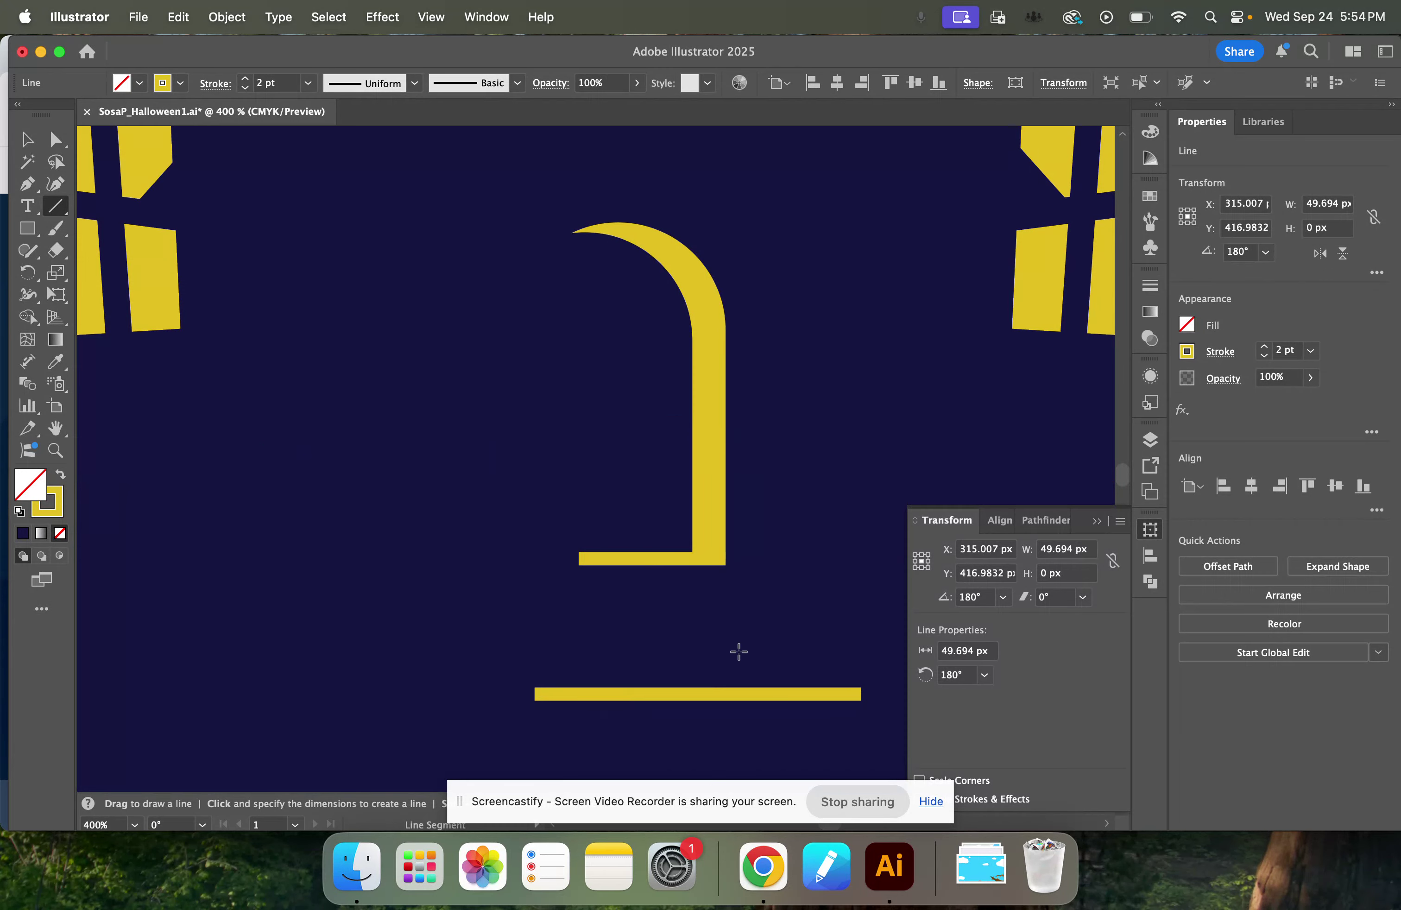
pyautogui.scroll(-3, 732, 652)
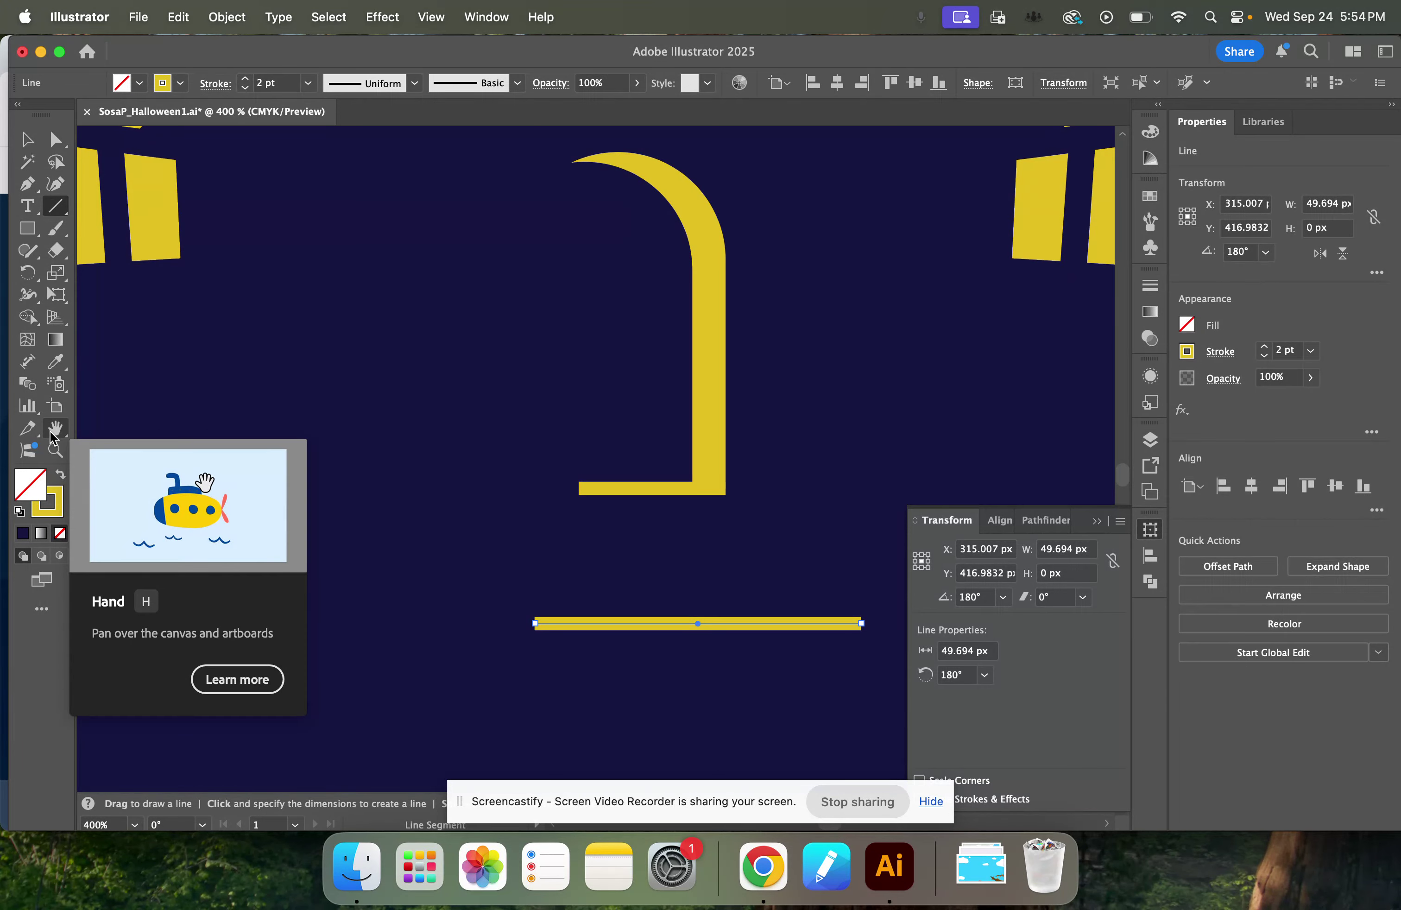
# Make a blend between the short line at the door's base and the longer line below it.
pyautogui.click(27, 139)
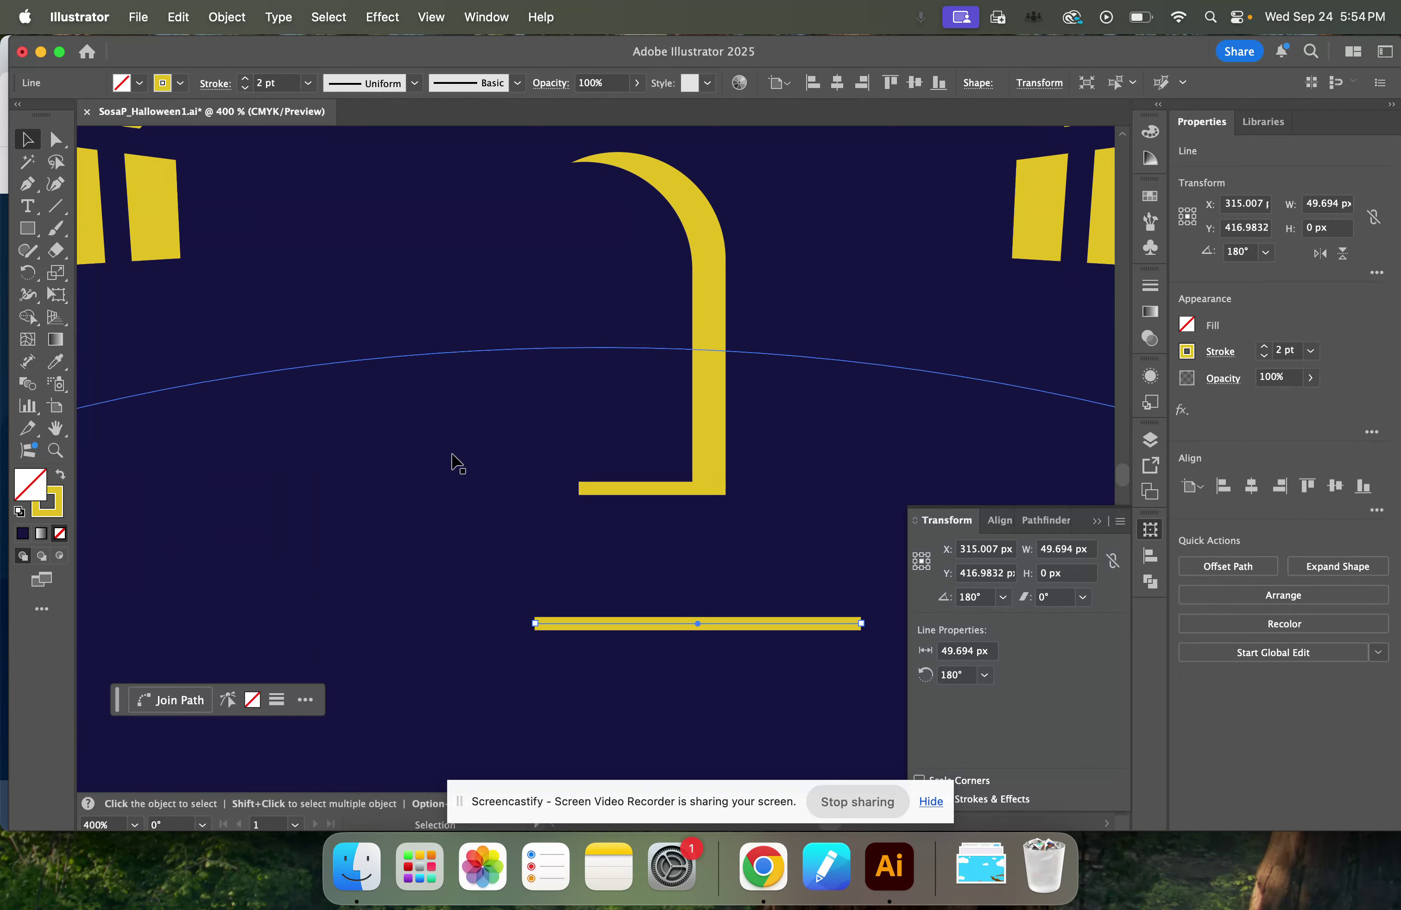
pyautogui.click(666, 500)
pyautogui.click(713, 490)
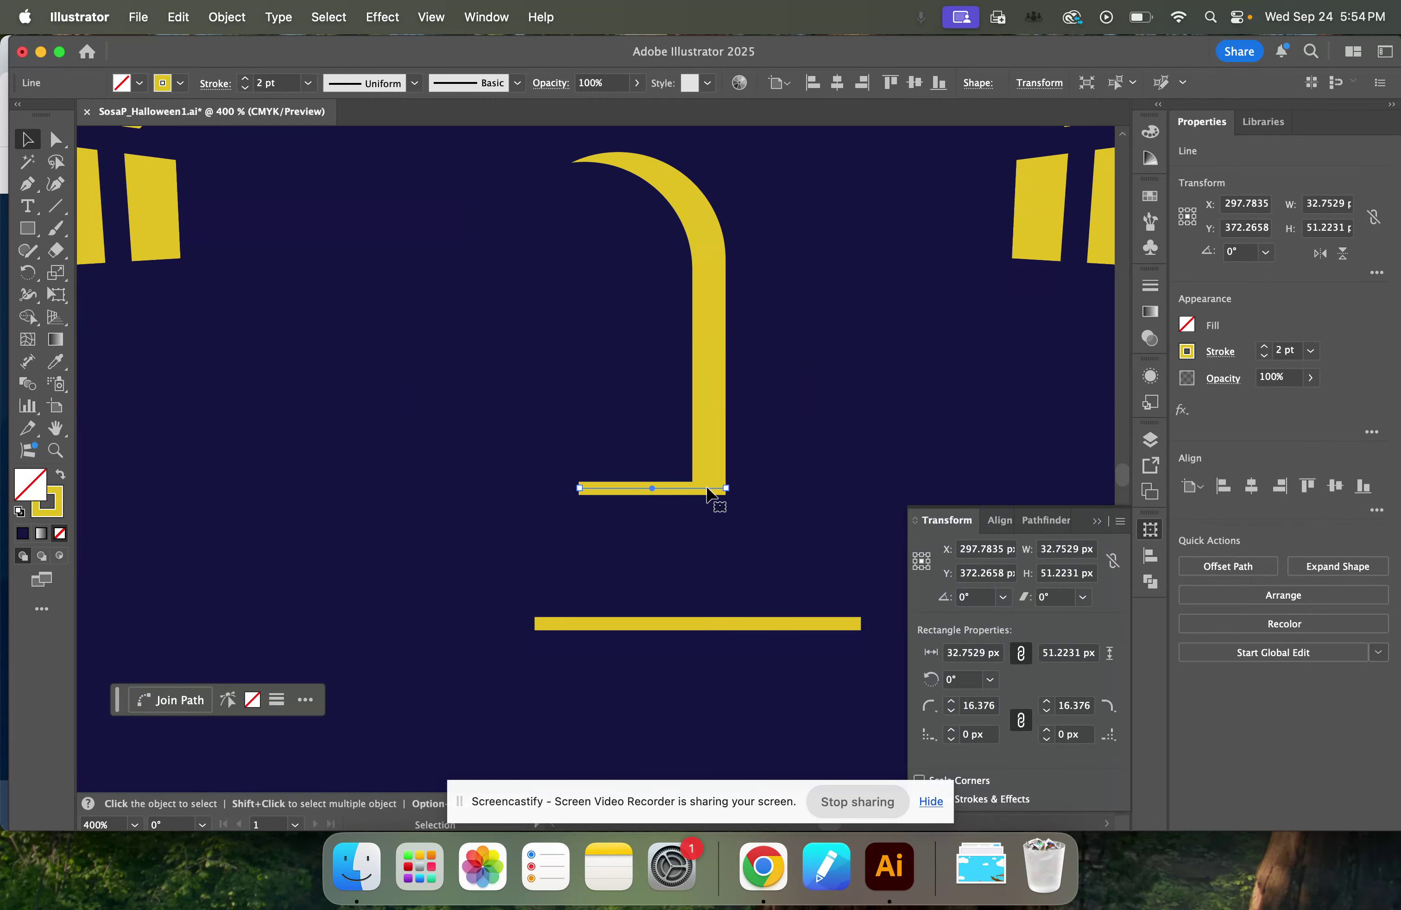
pyautogui.keyDown('shift'); pyautogui.click(712, 625); pyautogui.keyUp('shift')
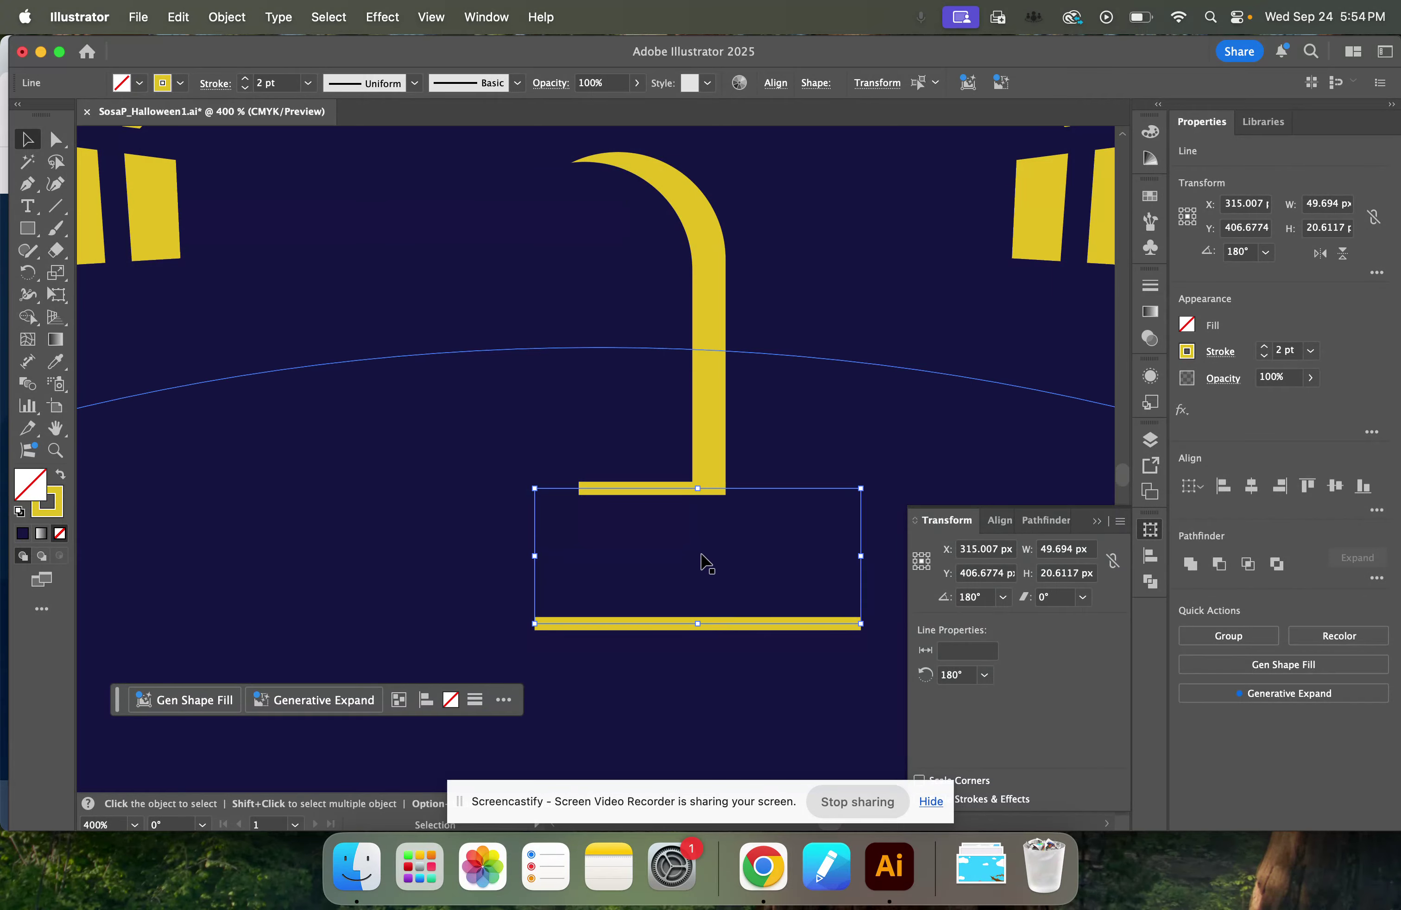
pyautogui.click(227, 17)
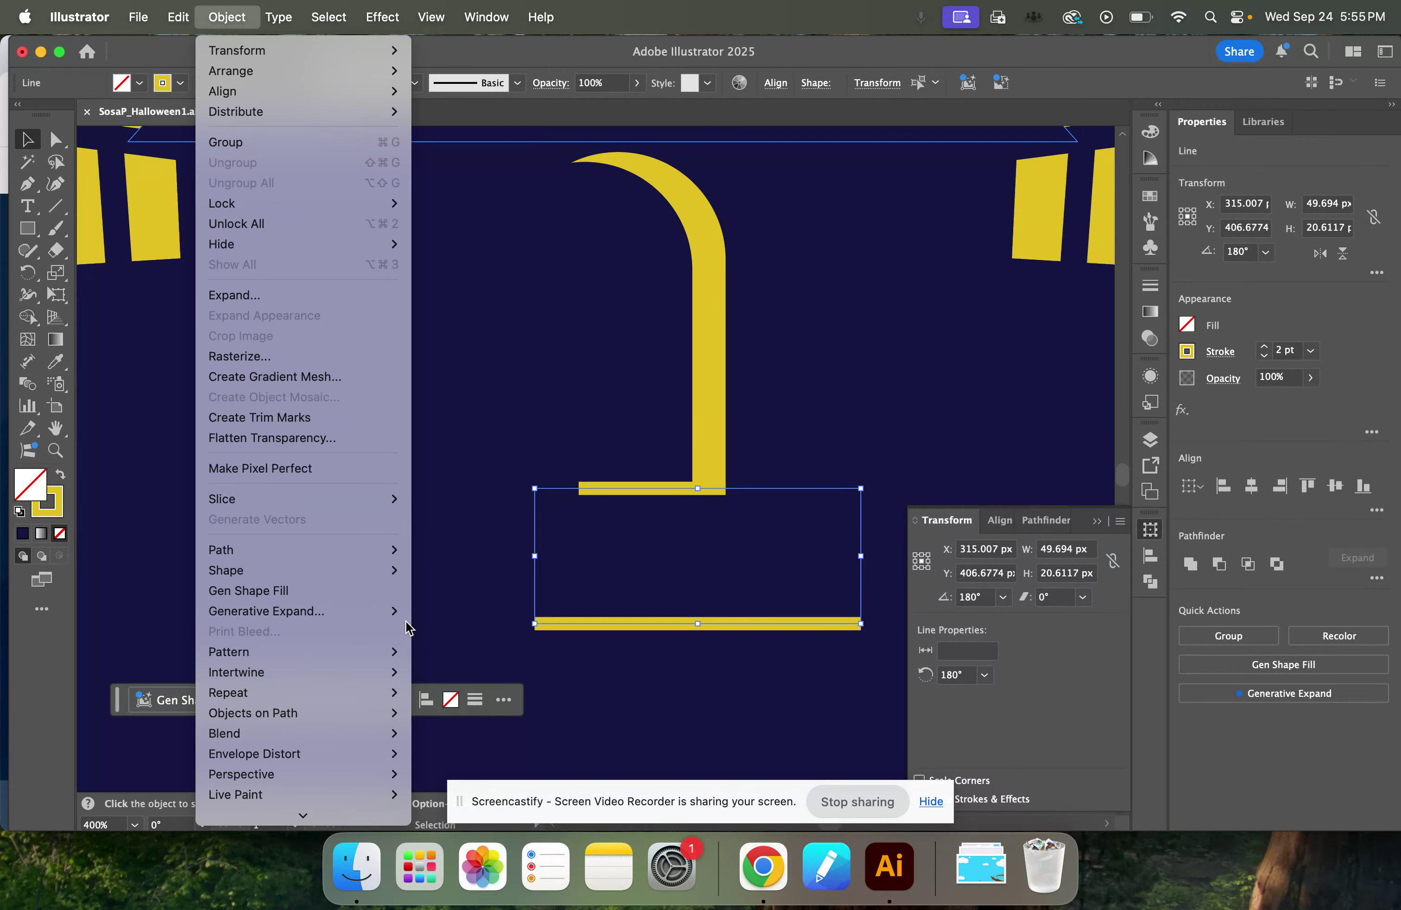
pyautogui.moveTo(329, 742)
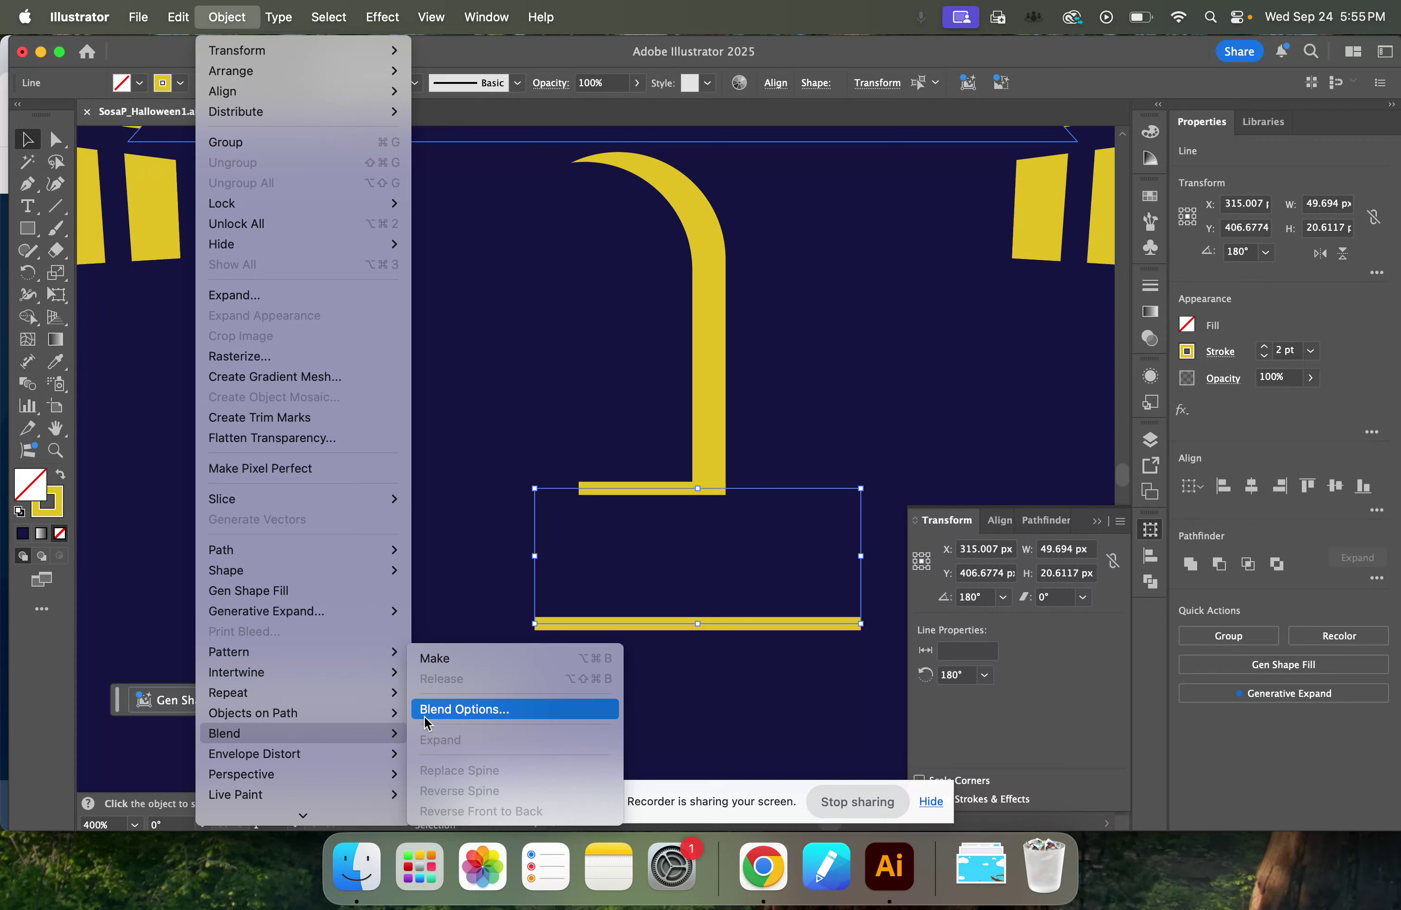
pyautogui.click(465, 657)
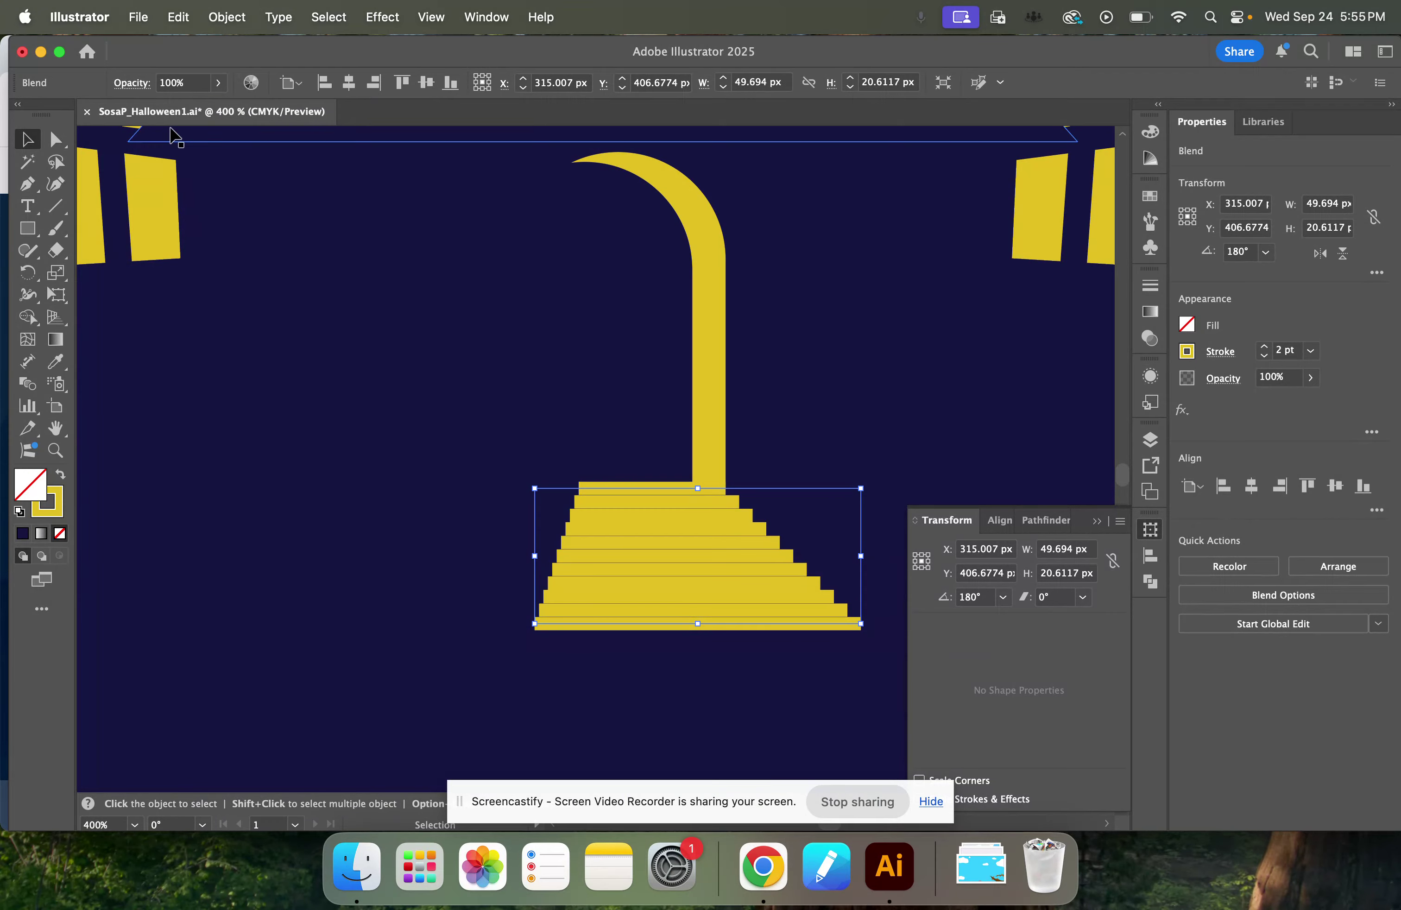
# Set the blend's spacing to Specified Steps with a value of 2, then save the document.
pyautogui.click(227, 17)
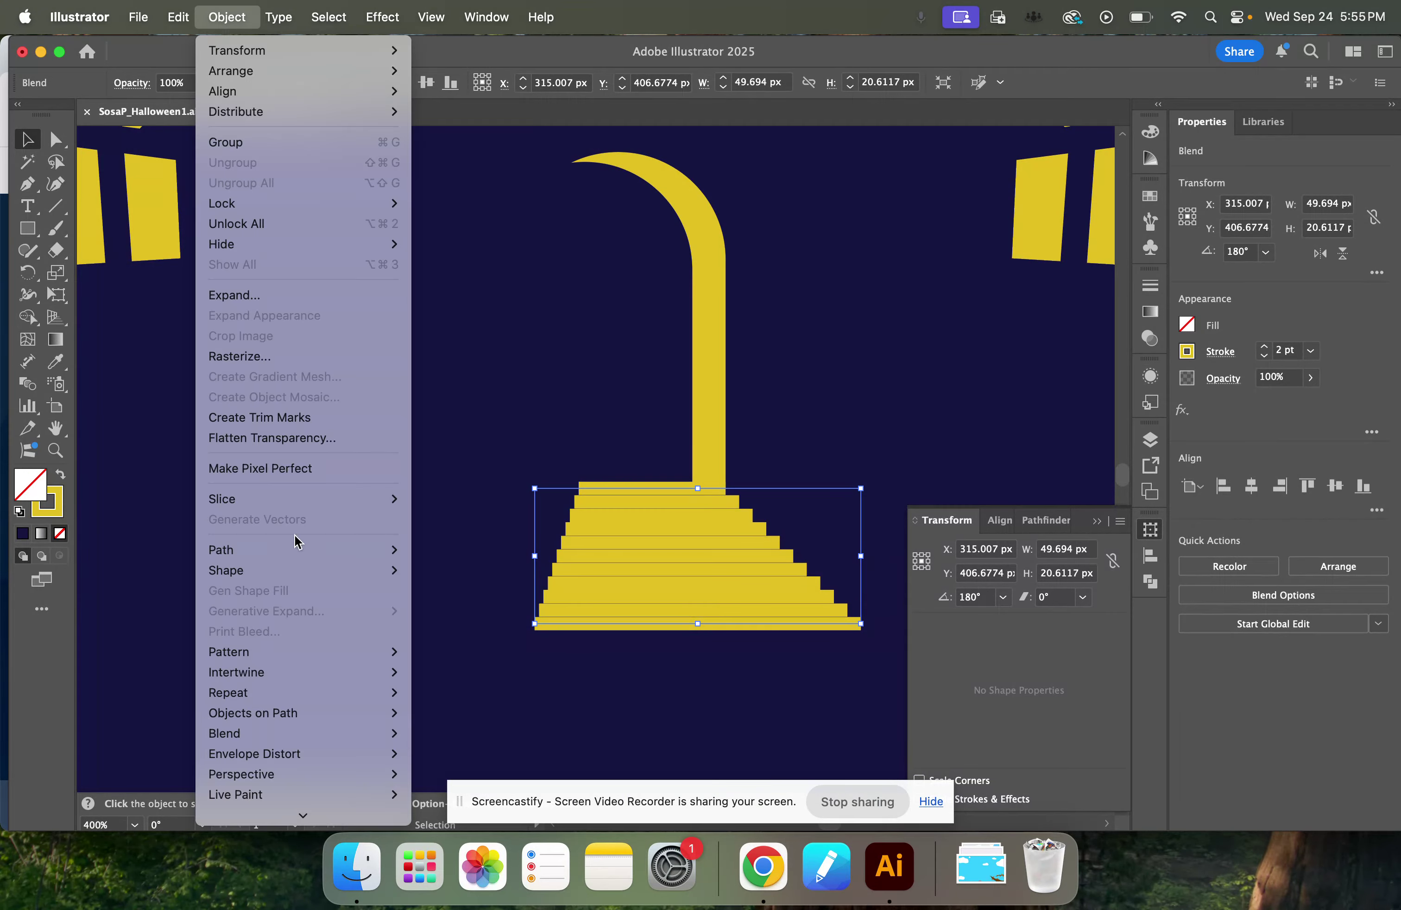
pyautogui.moveTo(305, 735)
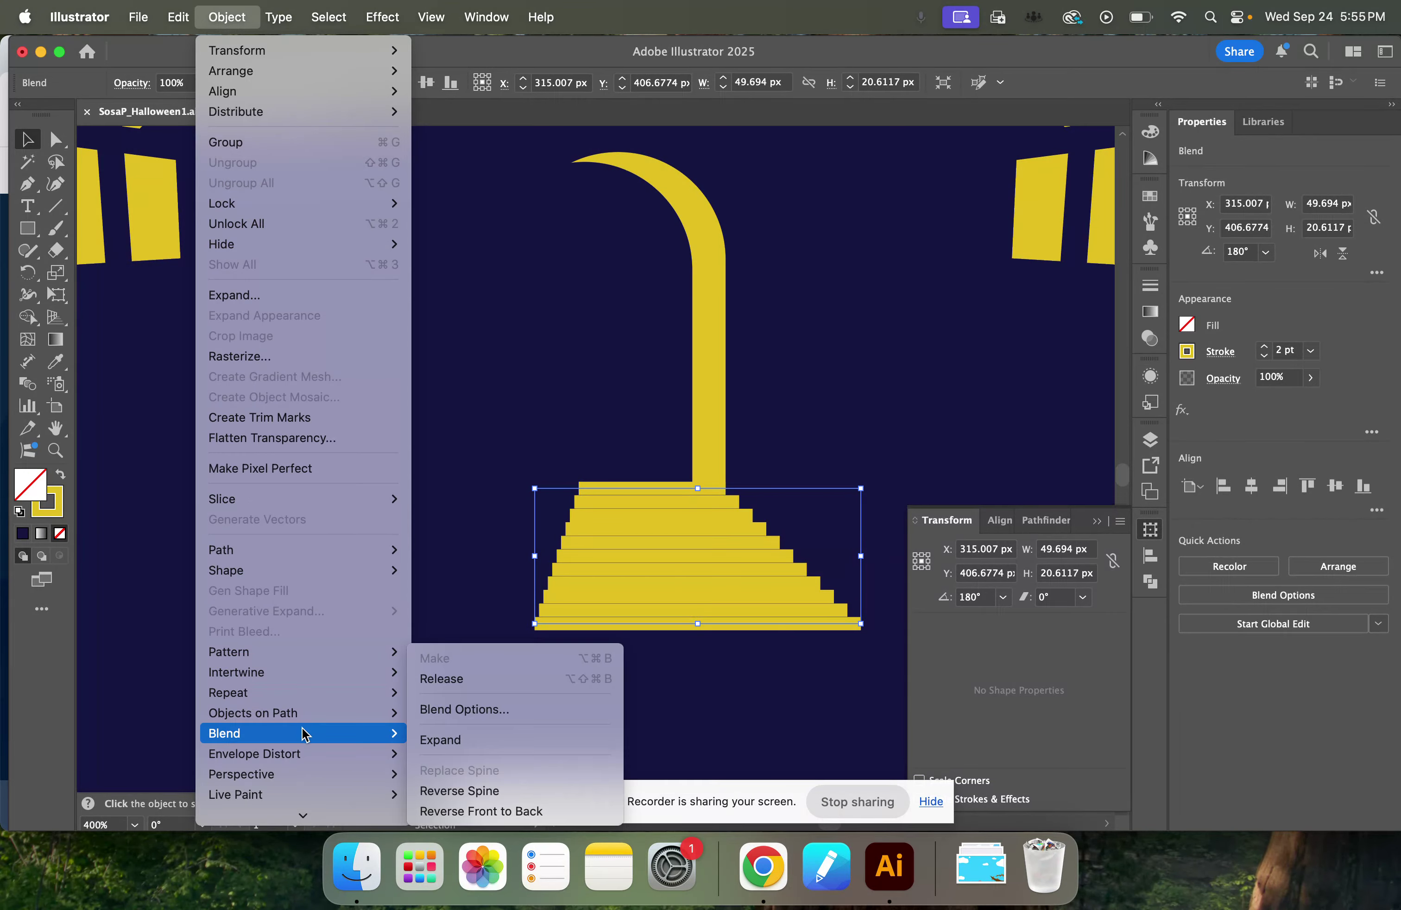
pyautogui.click(463, 710)
pyautogui.moveTo(693, 335); pyautogui.dragTo(922, 309)
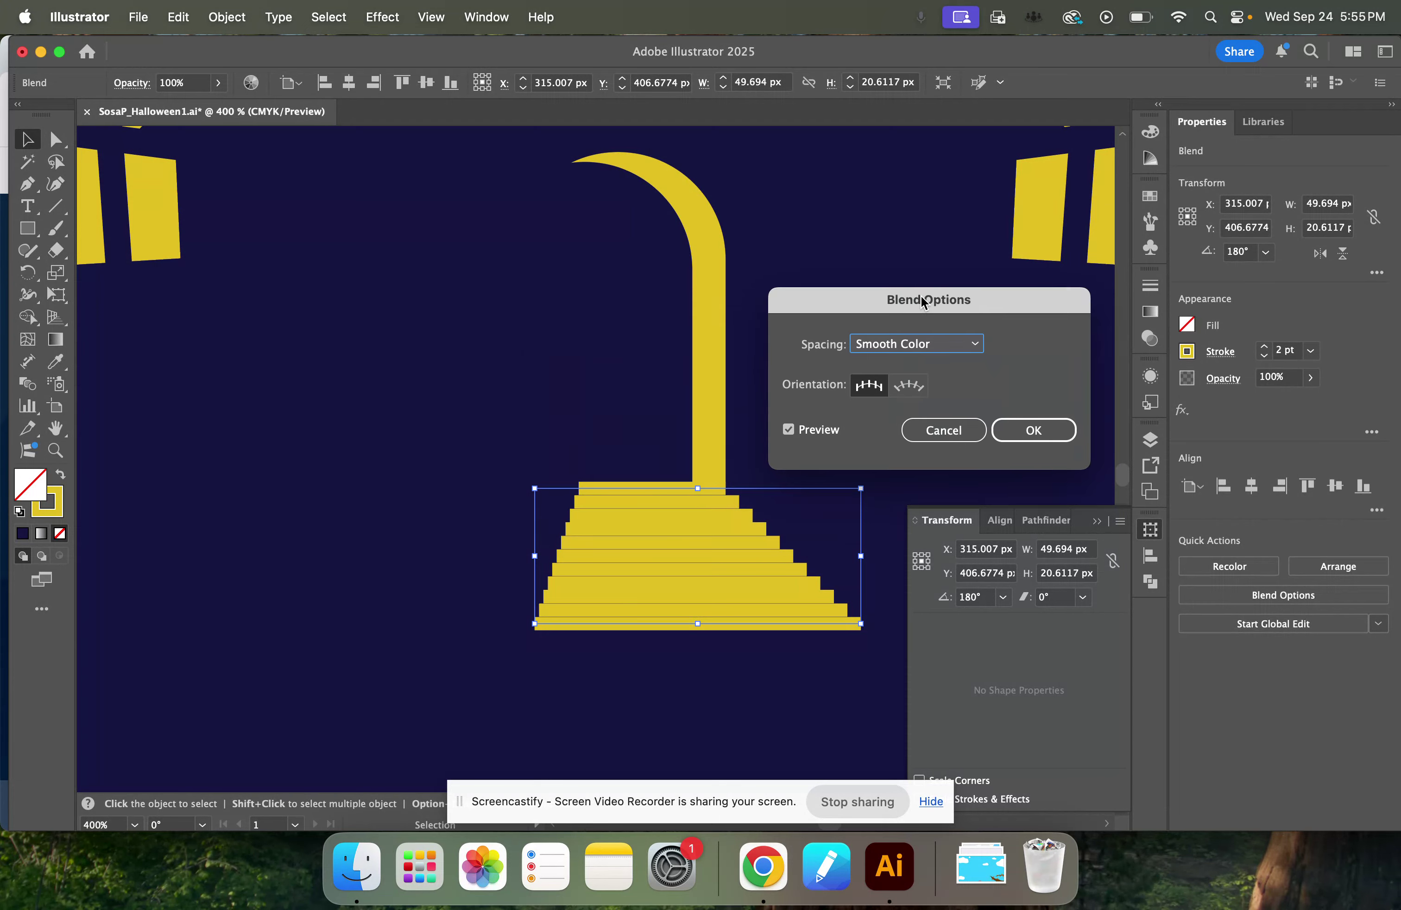
pyautogui.click(912, 344)
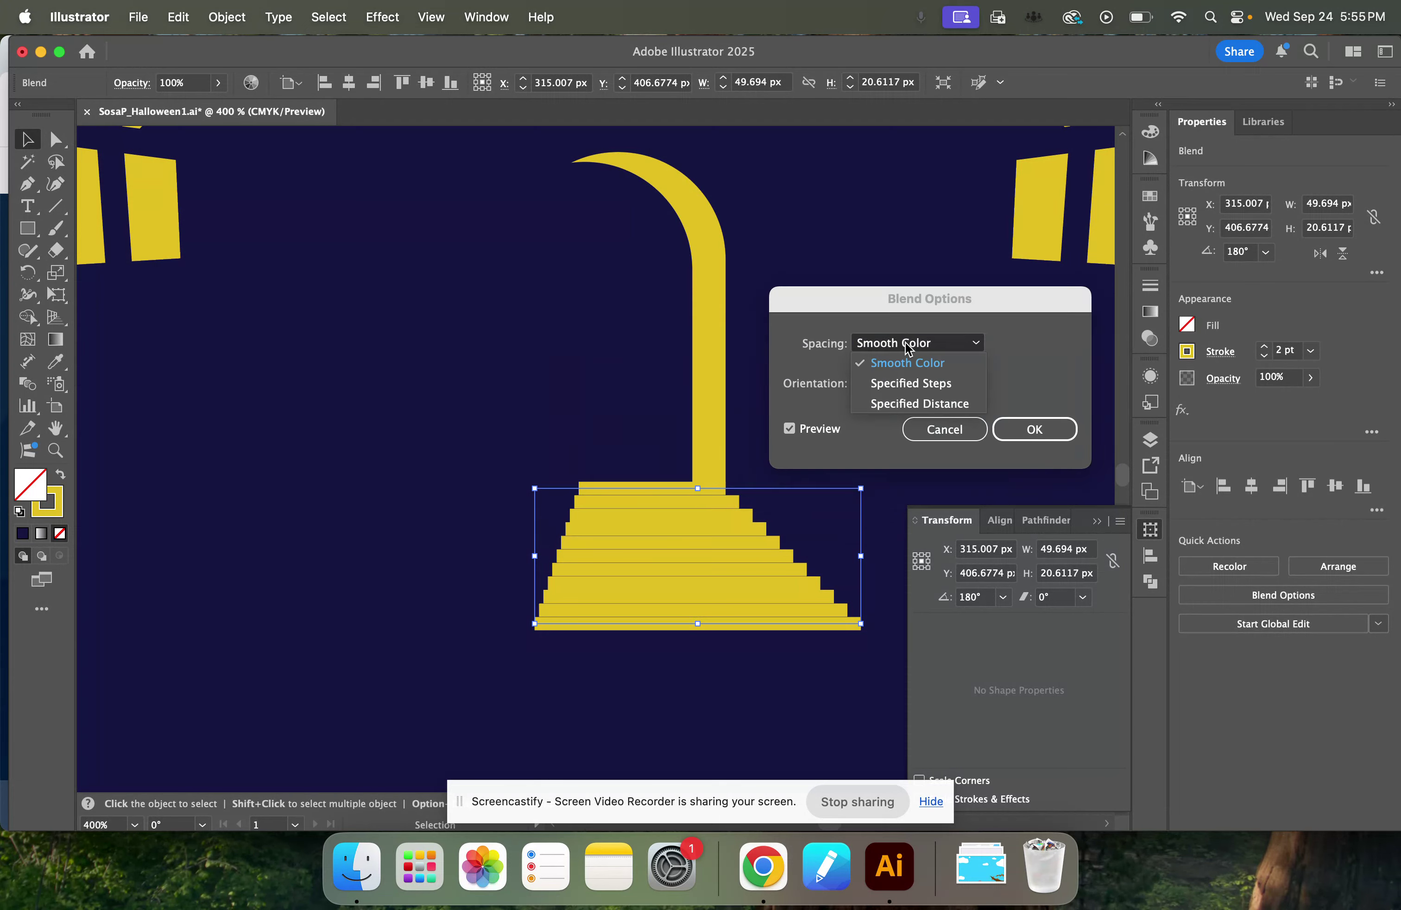
pyautogui.click(909, 385)
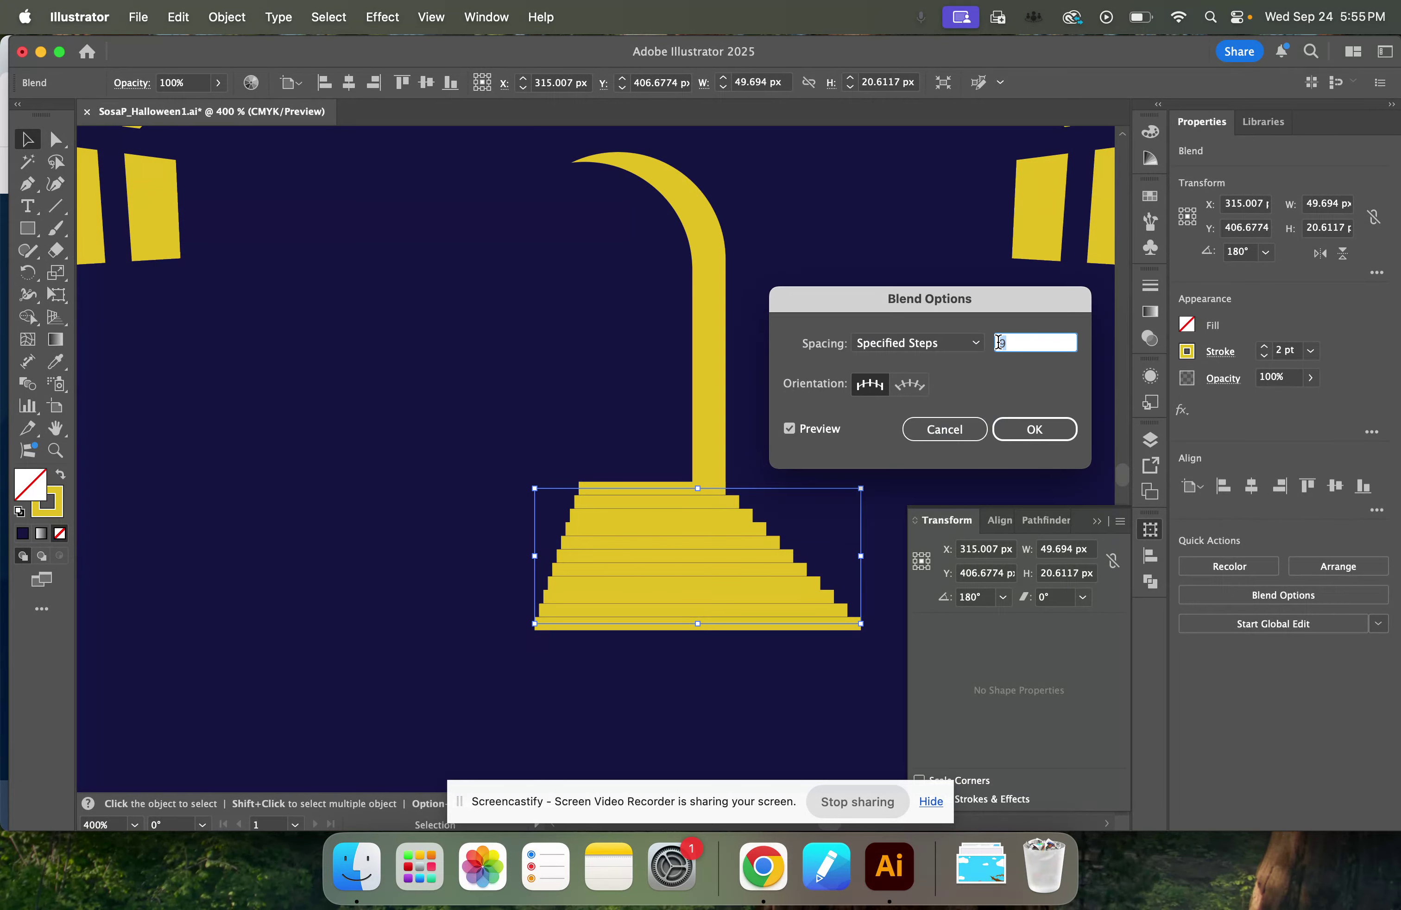
pyautogui.write('2')
pyautogui.click(919, 346)
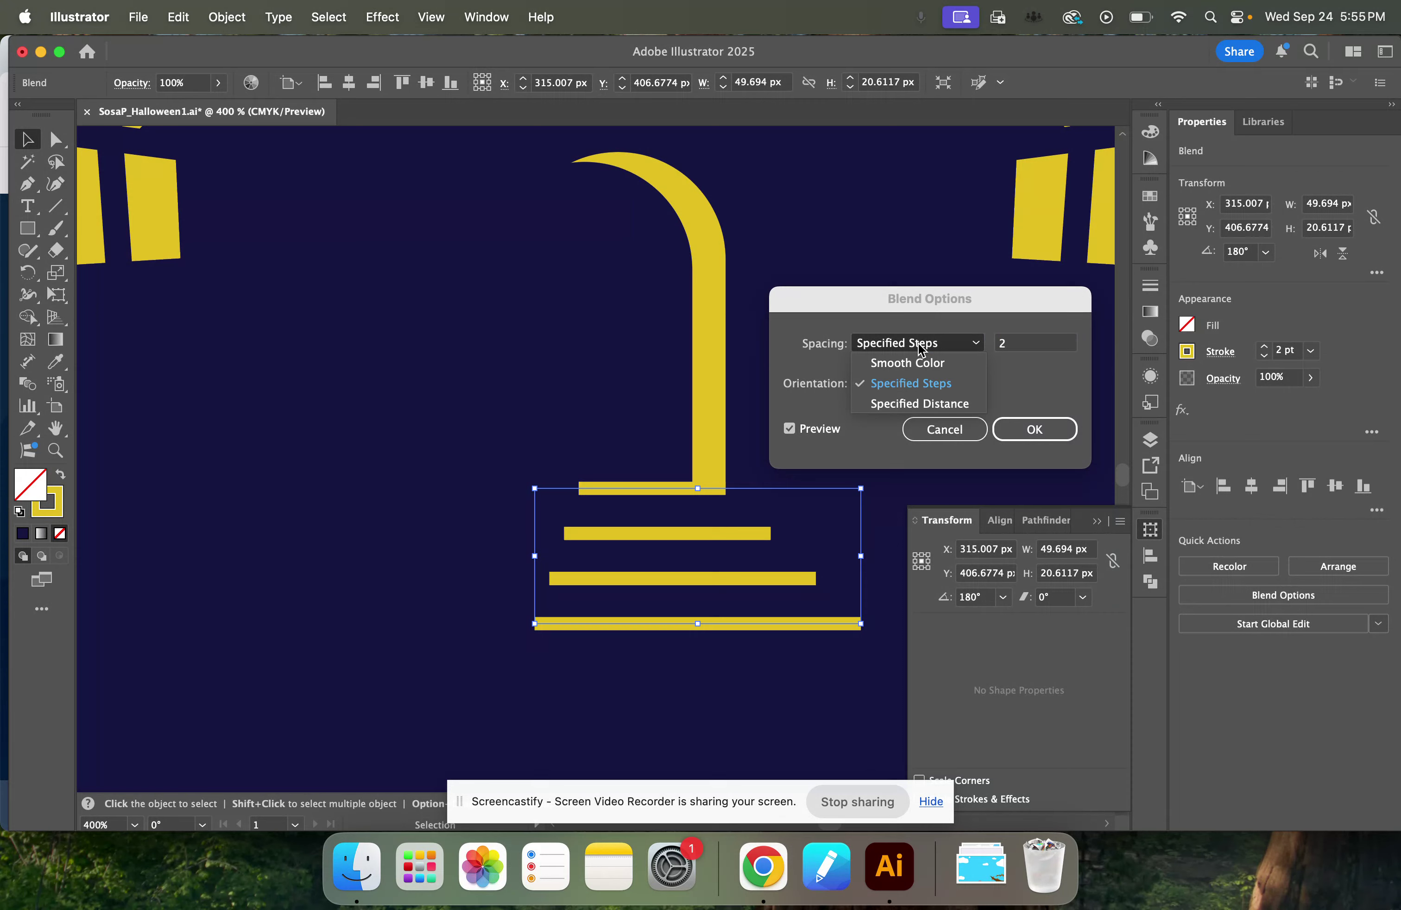
pyautogui.click(949, 319)
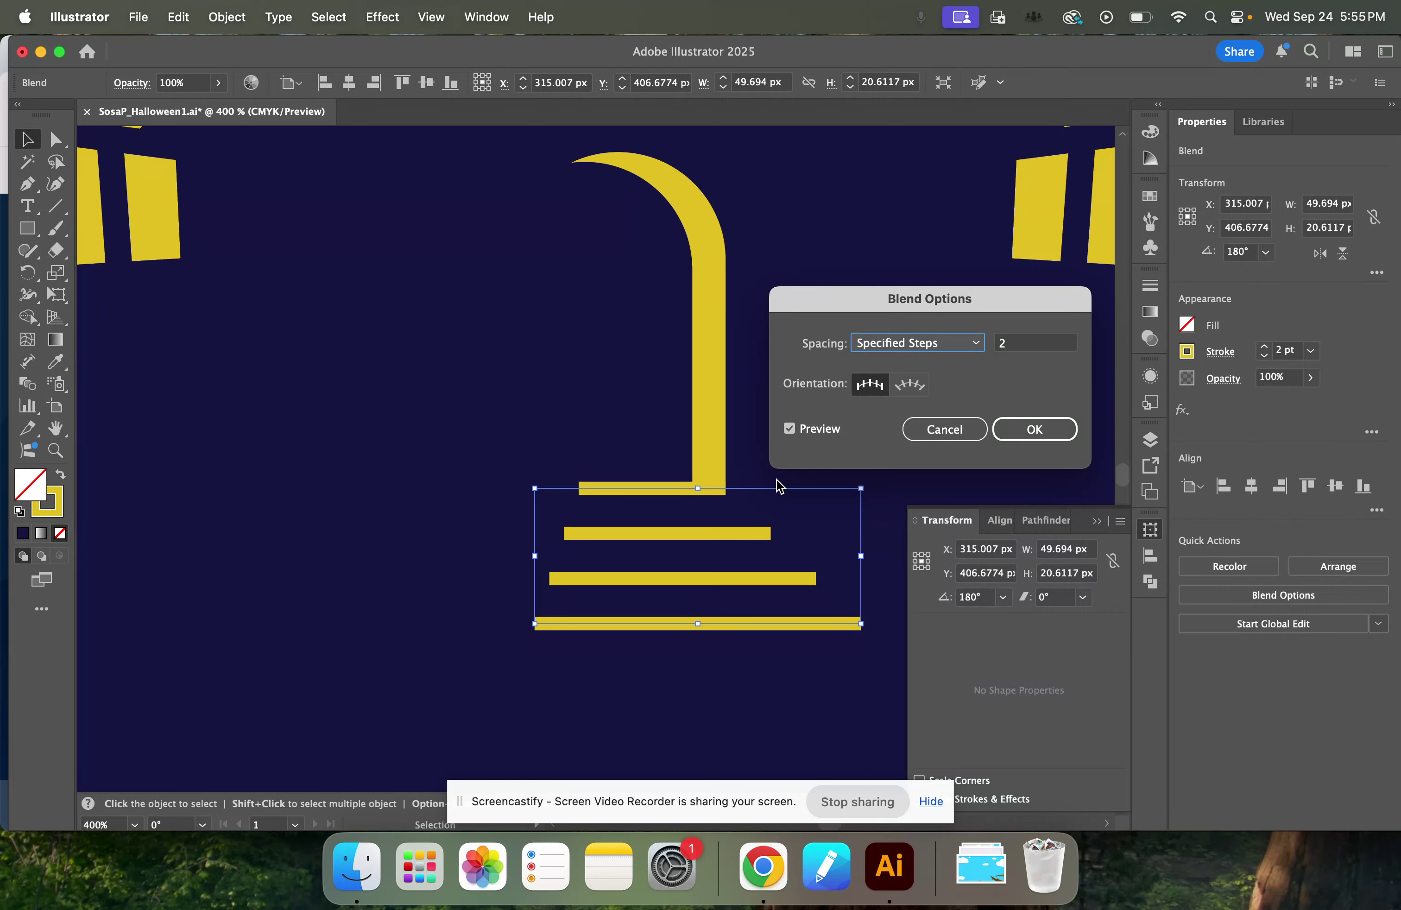
pyautogui.click(1027, 434)
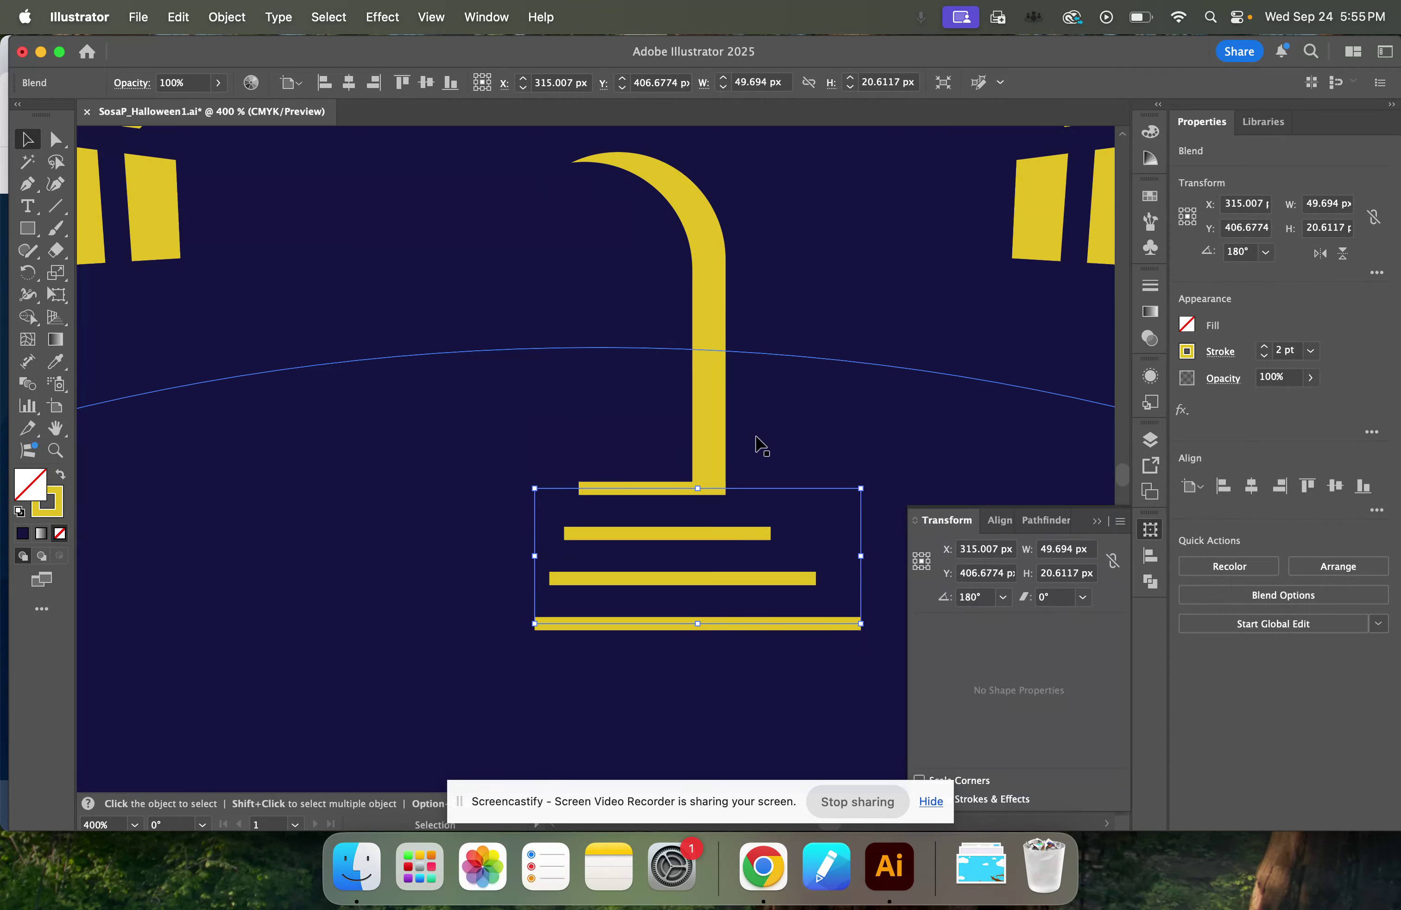
pyautogui.click(153, 17)
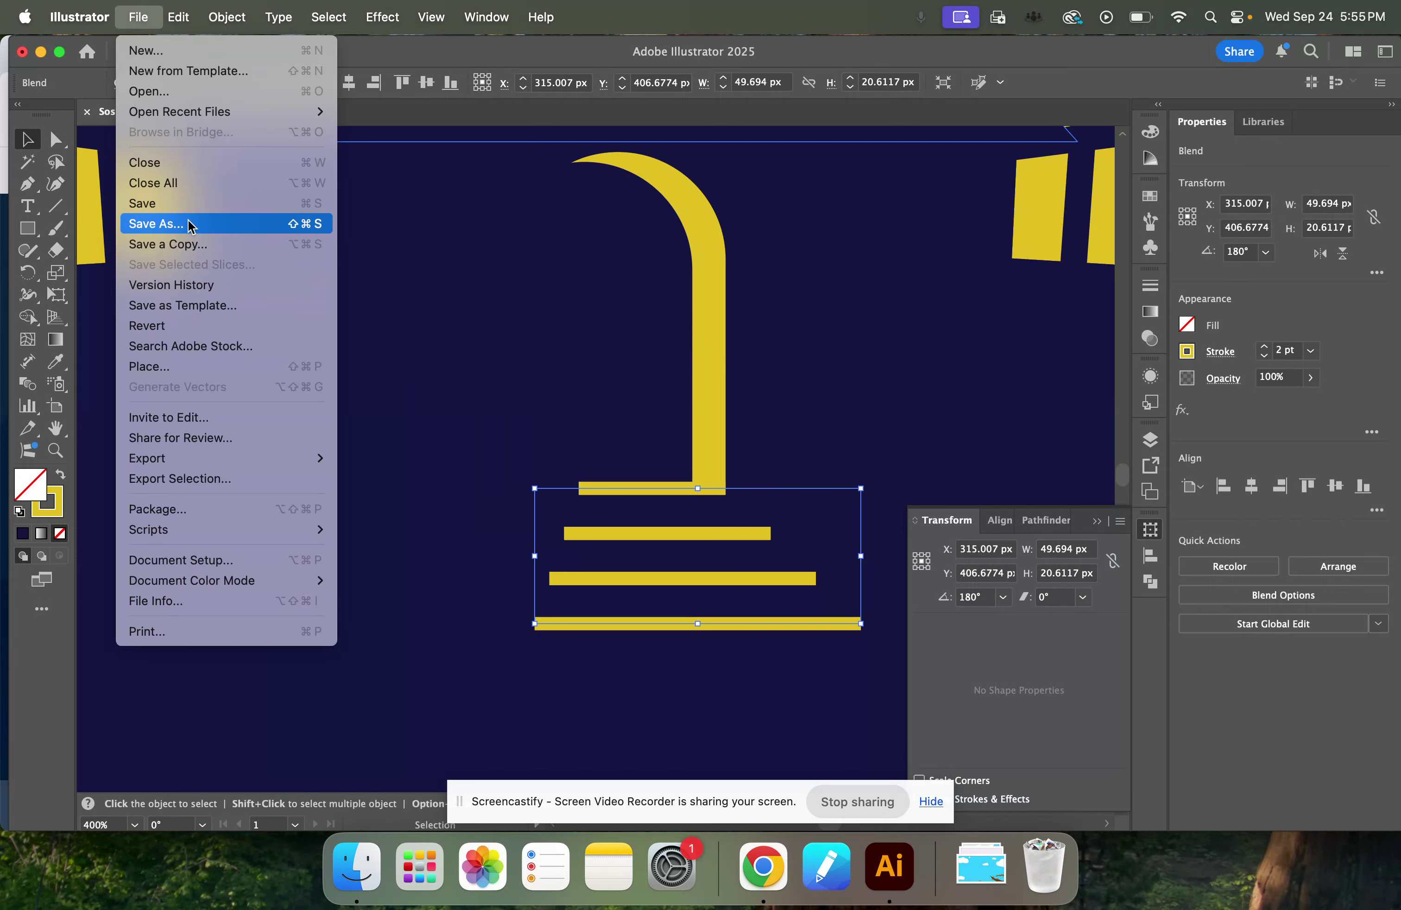
pyautogui.click(188, 202)
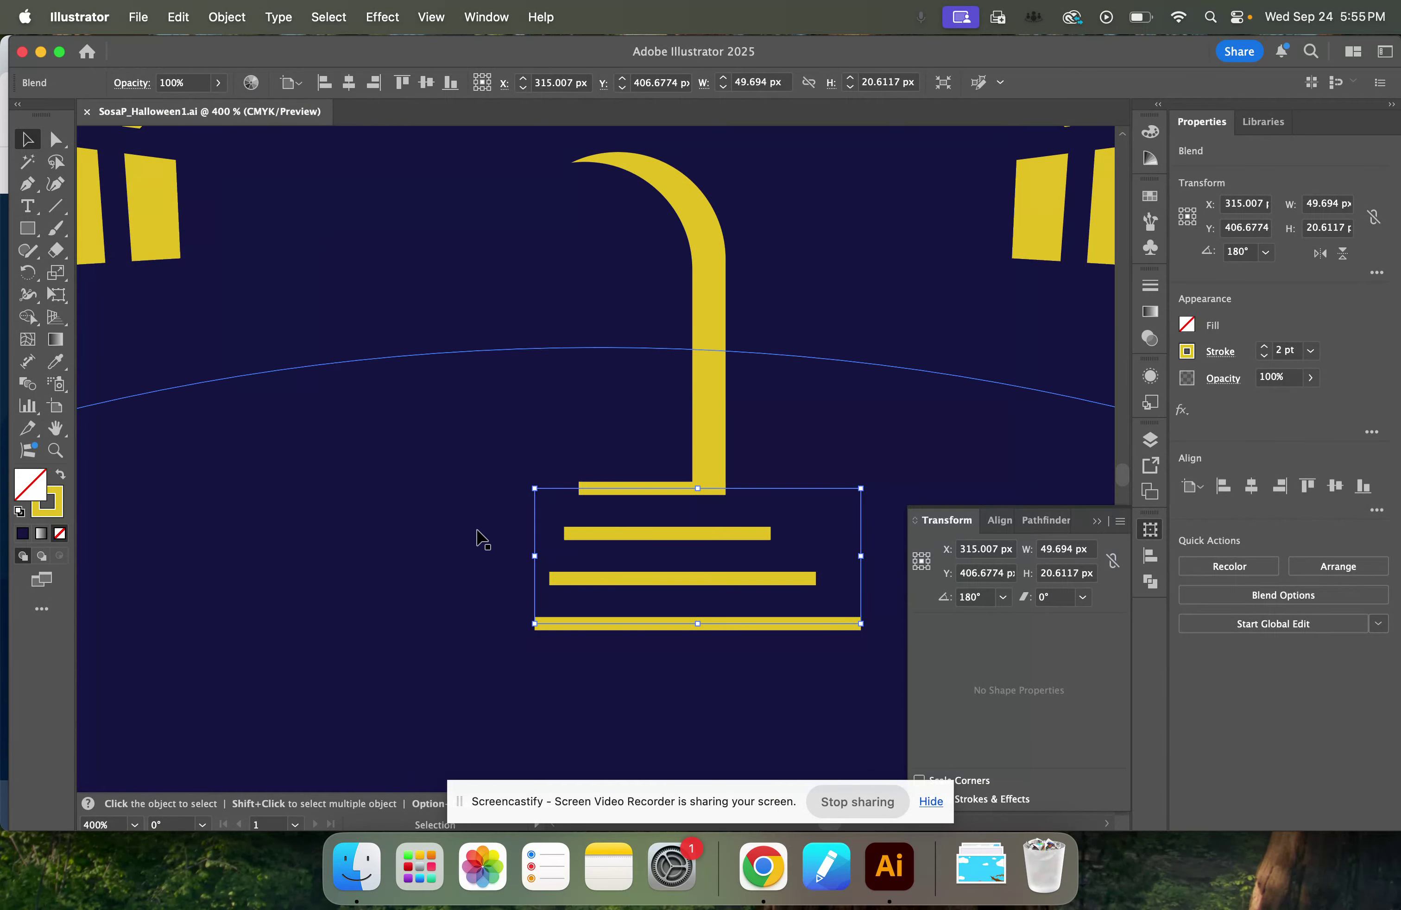